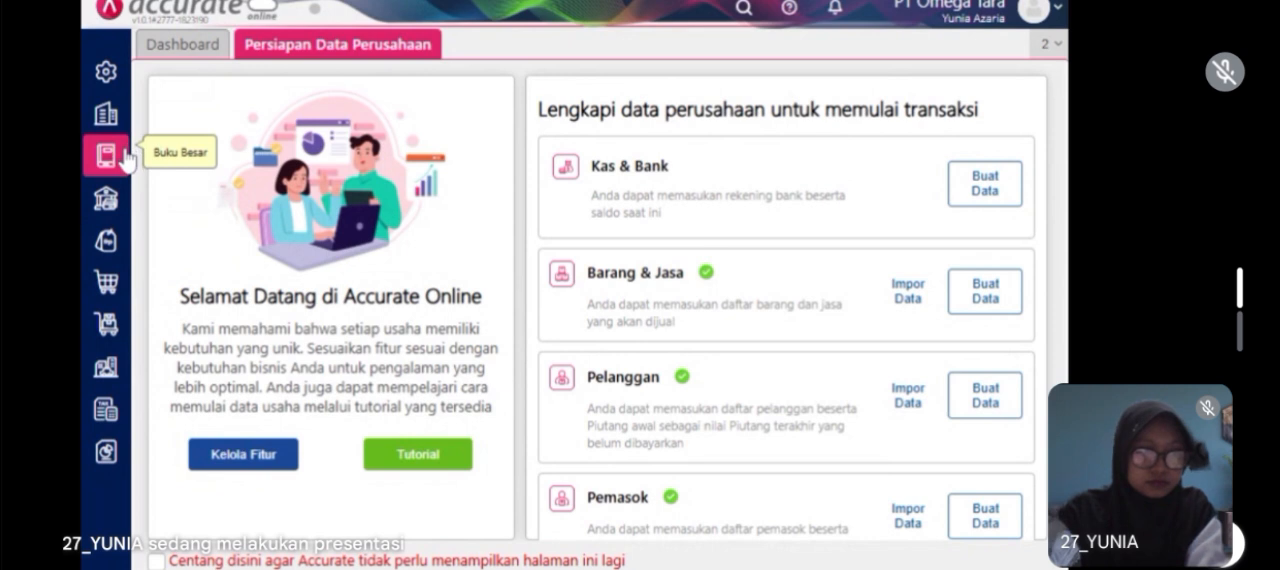
Step: Start a new general ledger account (Akun Perkiraan) of type Beban with code 6104
{"action": "left_click", "coordinate": [113, 157]}
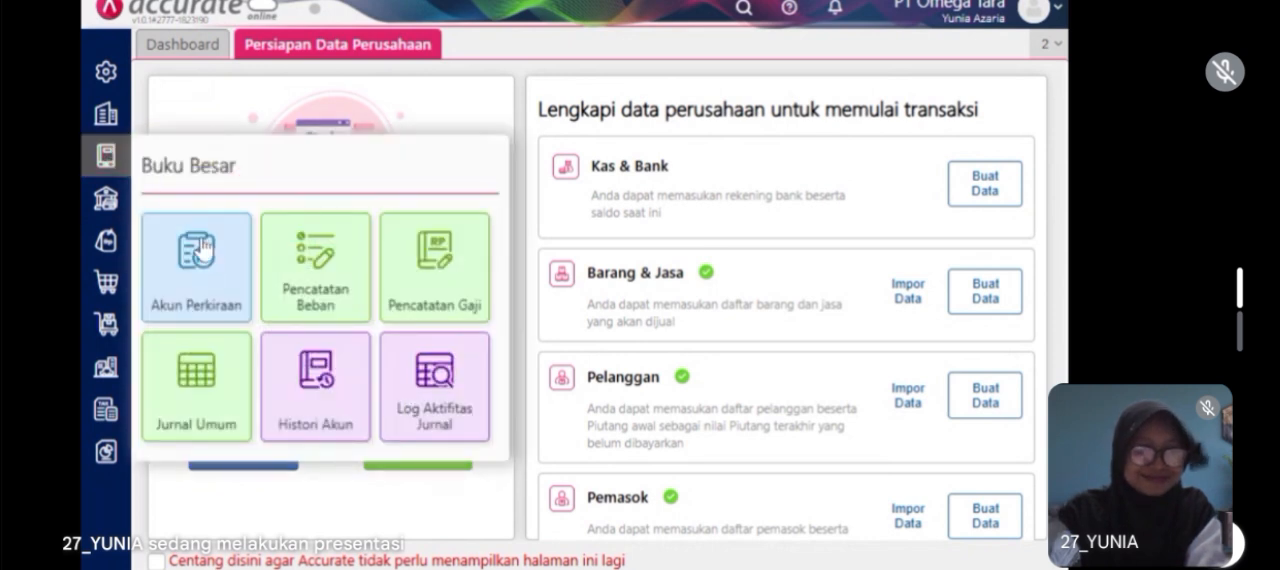
{"action": "left_click", "coordinate": [213, 270]}
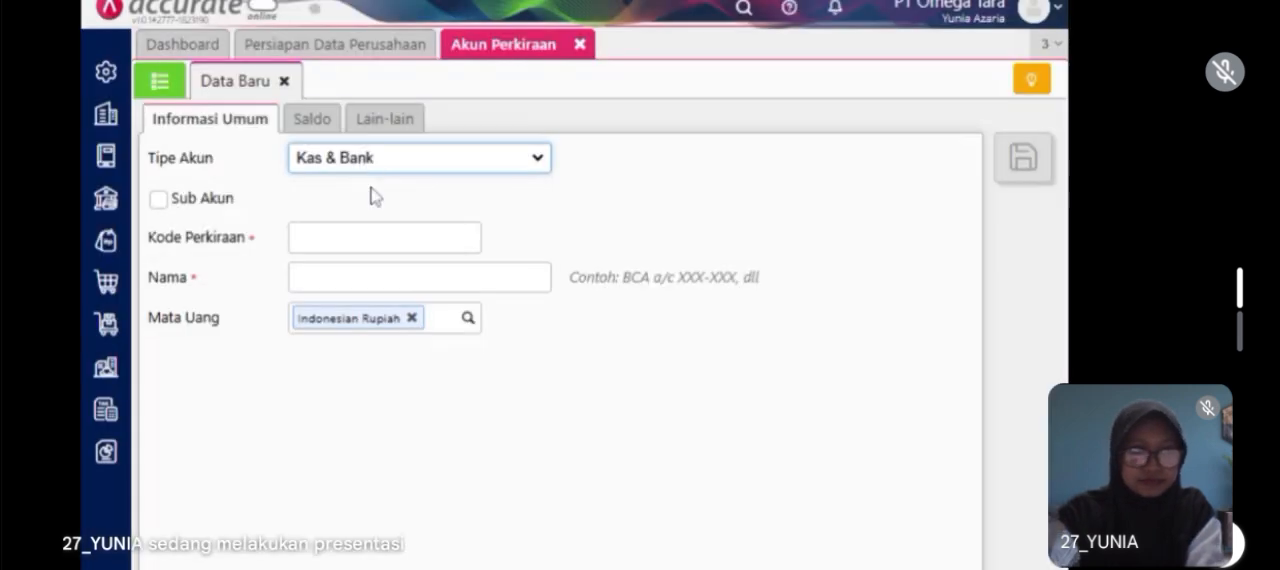
{"action": "left_click", "coordinate": [394, 337]}
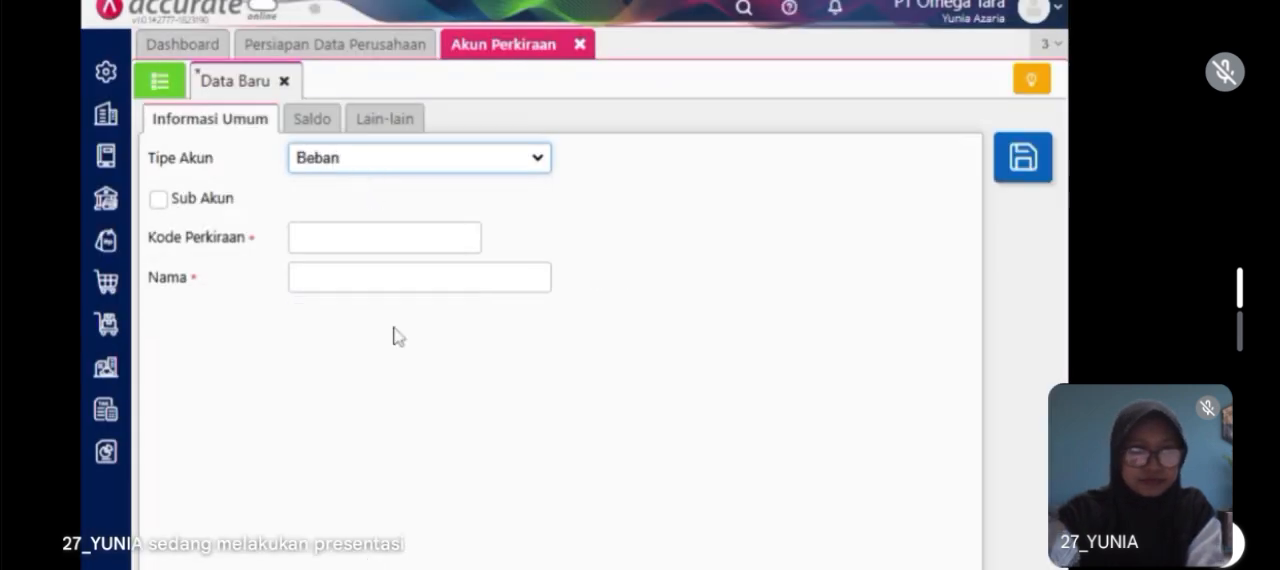
{"action": "left_click", "coordinate": [384, 238]}
{"action": "type", "text": "6104"}
Step: Name the account Beban Pemasaran, save it and close the account form
{"action": "left_click", "coordinate": [419, 277]}
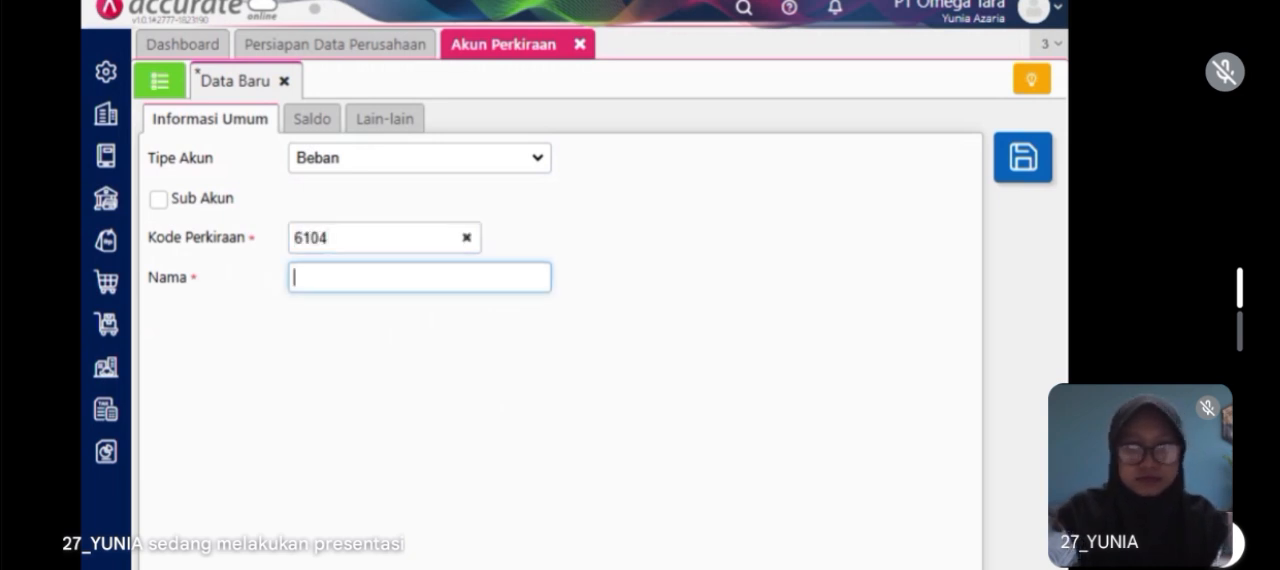
{"action": "type", "text": "Beban Pemasaran"}
{"action": "key", "text": "Return"}
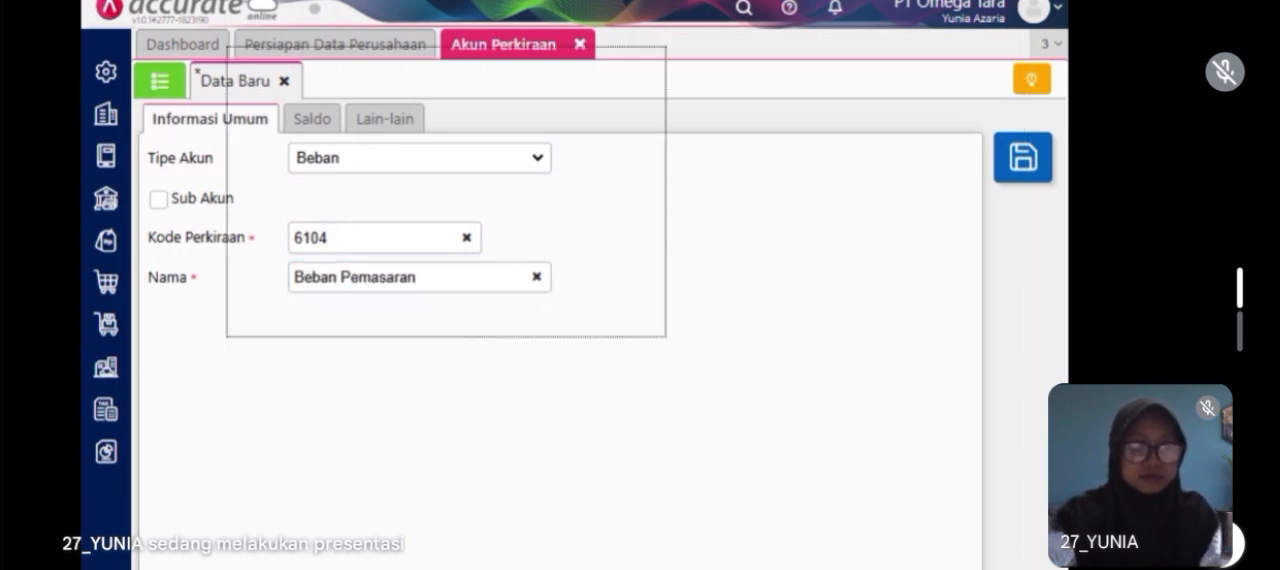
{"action": "left_click", "coordinate": [575, 46]}
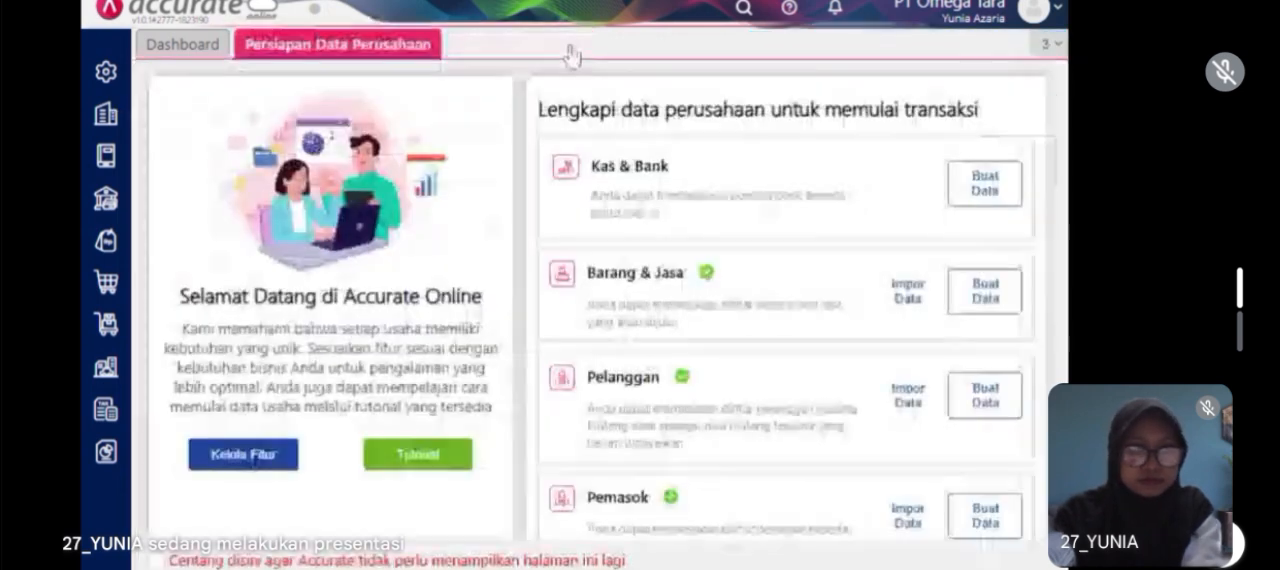
Step: In the company preferences, add account 6104 Beban Pemasaran to the default inventory adjustment accounts (Akun Penyesuaian) and save
{"action": "left_click", "coordinate": [105, 88]}
{"action": "left_click", "coordinate": [191, 175]}
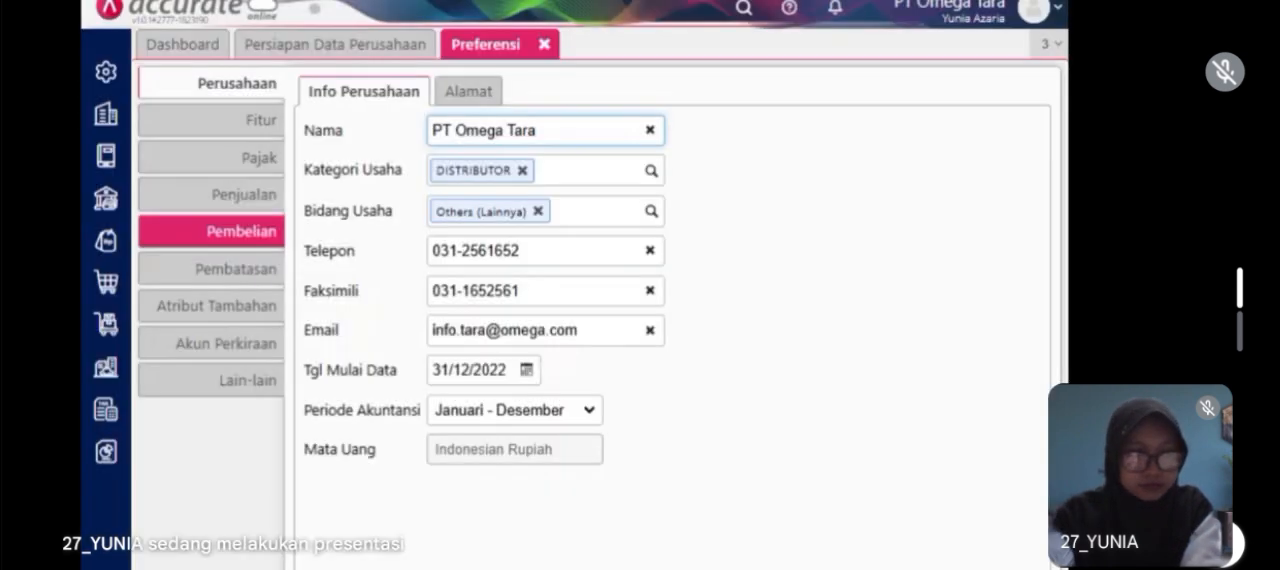
{"action": "left_click", "coordinate": [245, 120]}
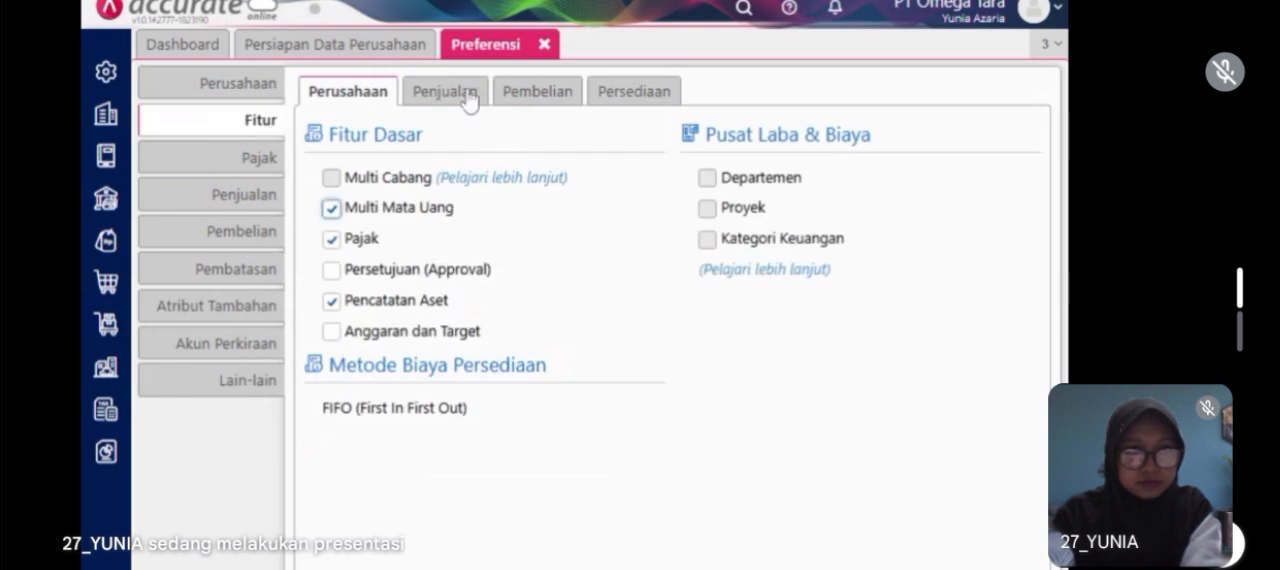
{"action": "left_click", "coordinate": [615, 95]}
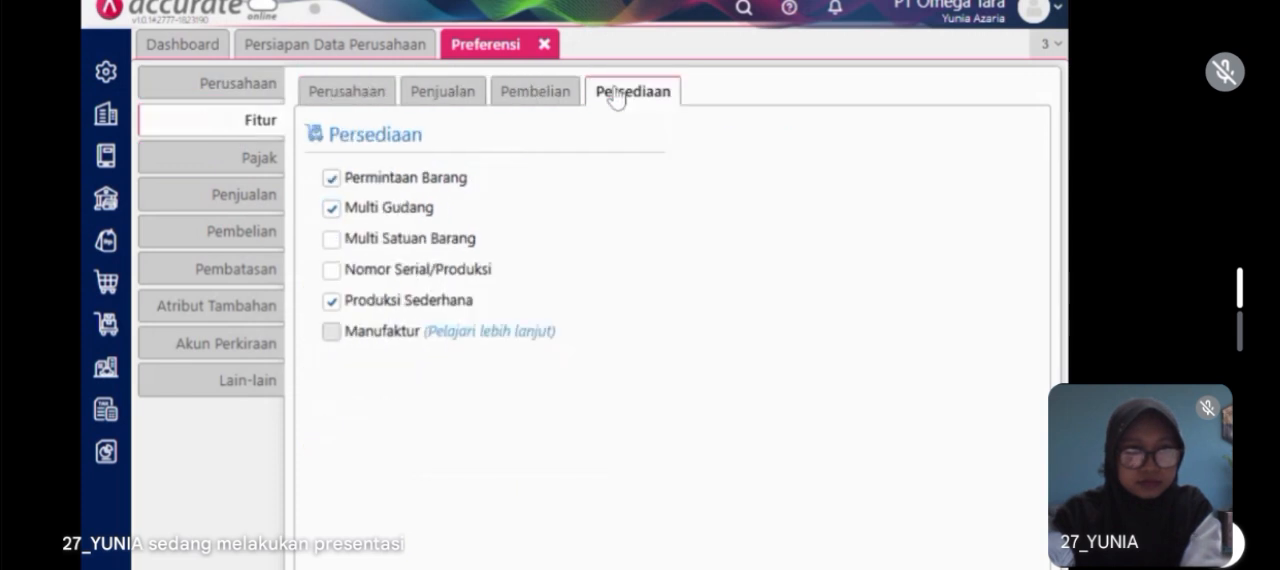
{"action": "left_click", "coordinate": [157, 352]}
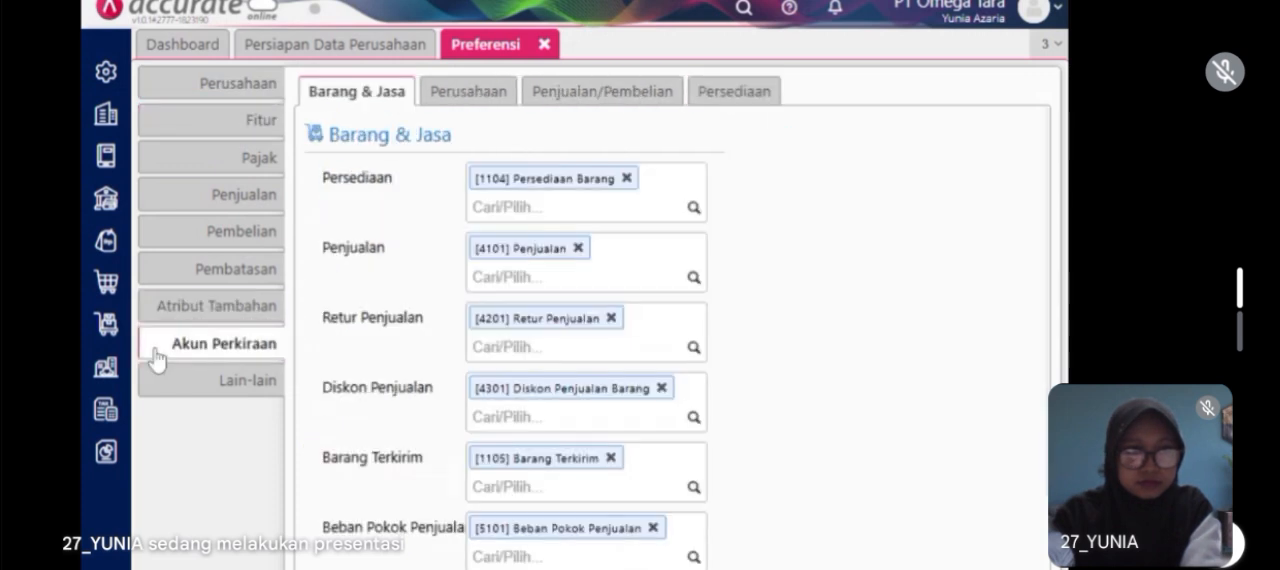
{"action": "left_click", "coordinate": [736, 92]}
{"action": "type", "text": "Beban"}
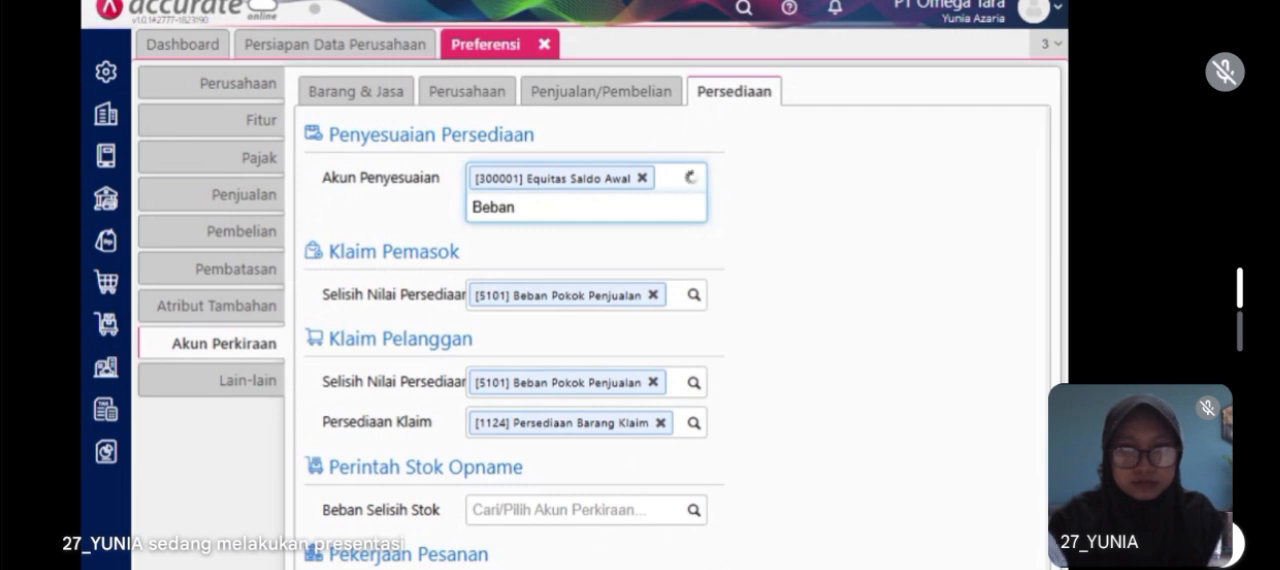
{"action": "type", "text": " pemasa"}
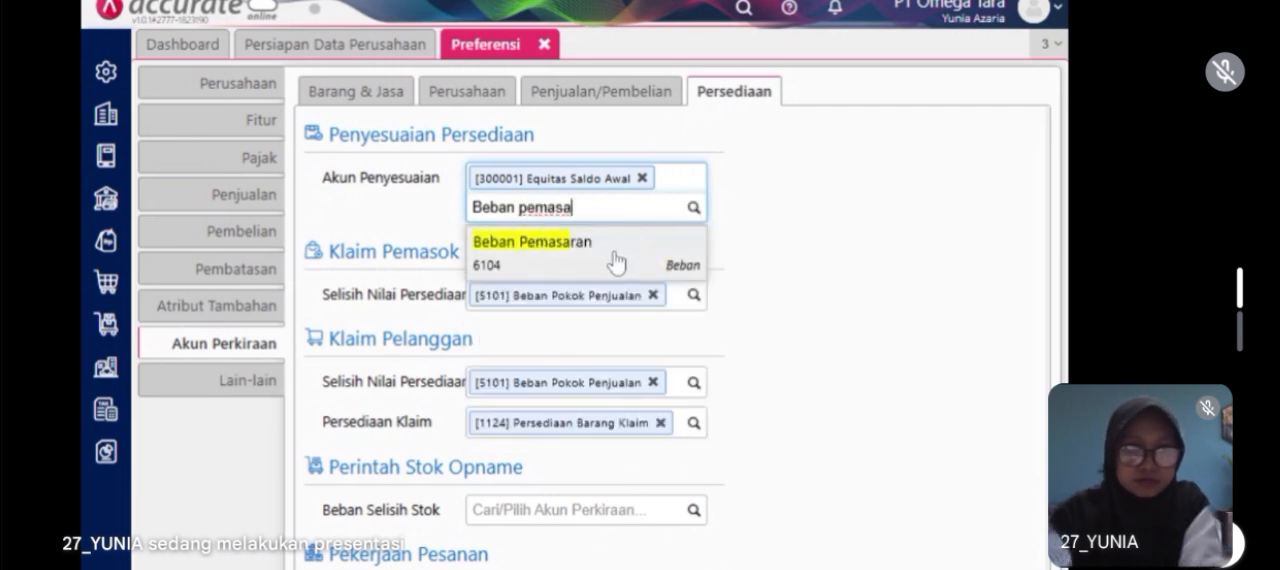
{"action": "left_click", "coordinate": [614, 260]}
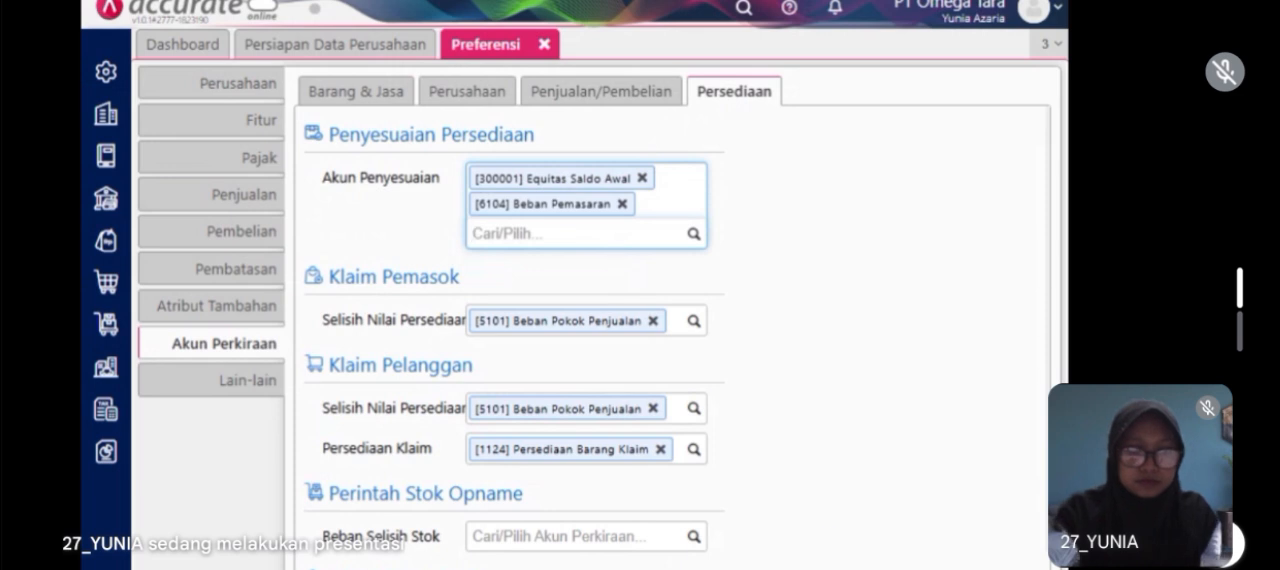
{"action": "key", "text": "ctrl+s"}
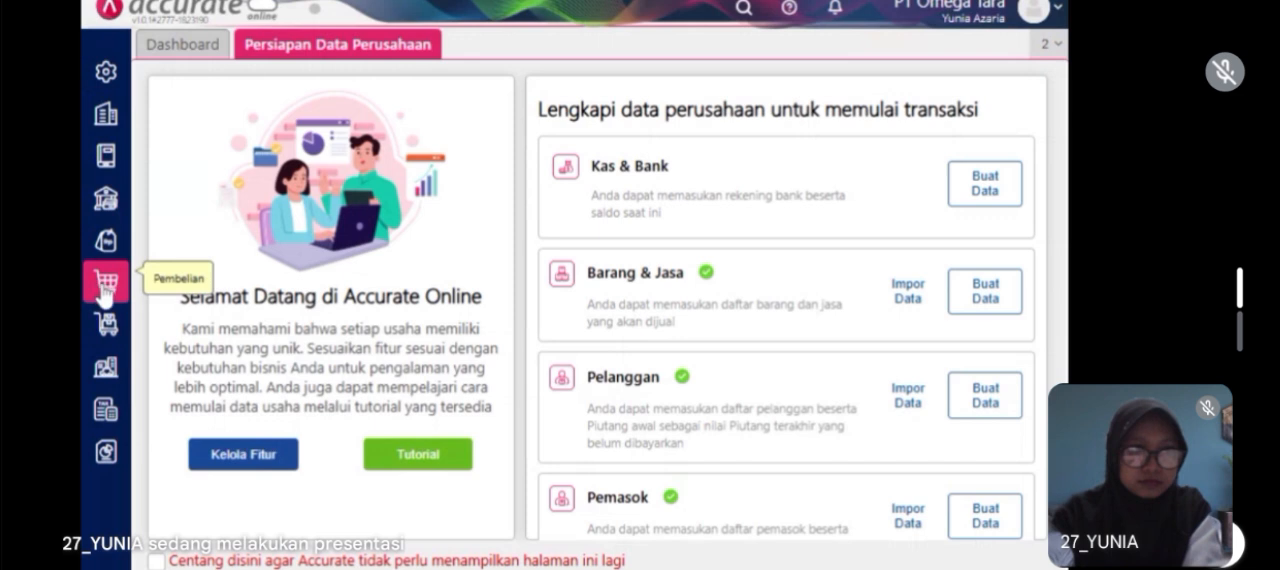
Step: Start a new inventory adjustment (Penyesuaian Persediaan) dated 16/01/2023 and choose Flat Shoes as its item
{"action": "left_click", "coordinate": [112, 324]}
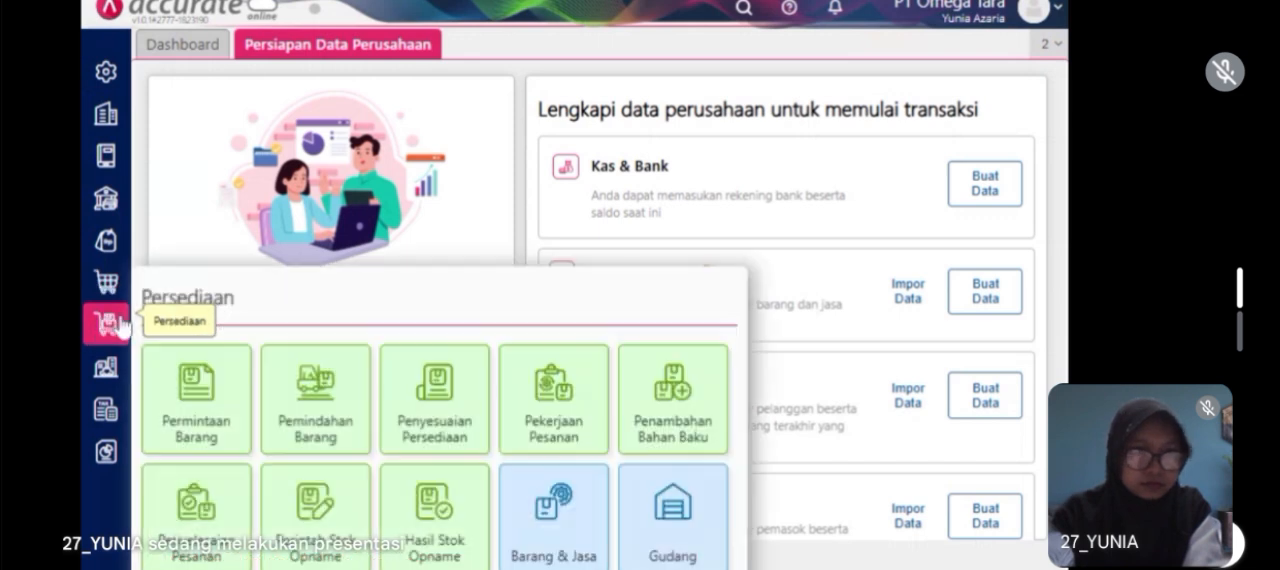
{"action": "left_click", "coordinate": [458, 426]}
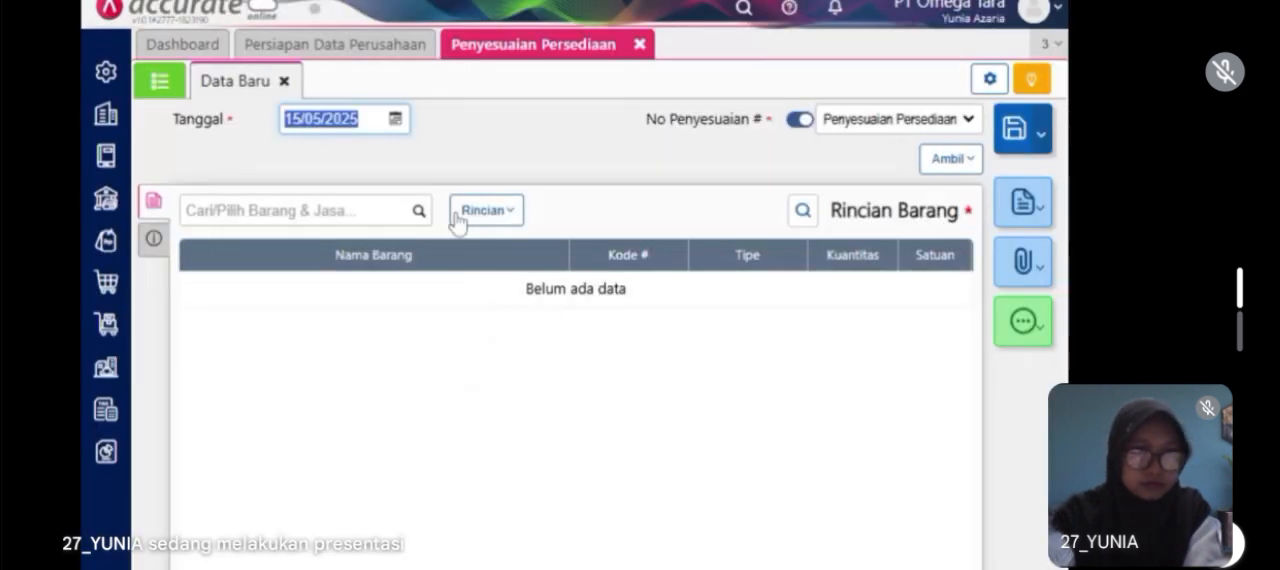
{"action": "type", "text": "16/01/2023"}
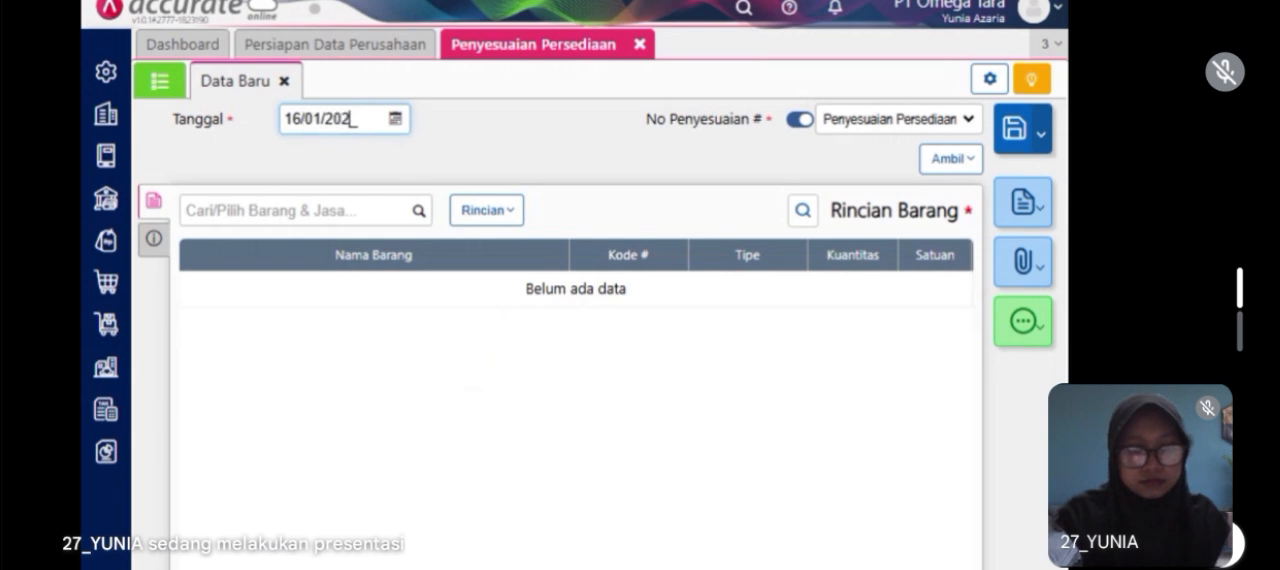
{"action": "left_click", "coordinate": [413, 219]}
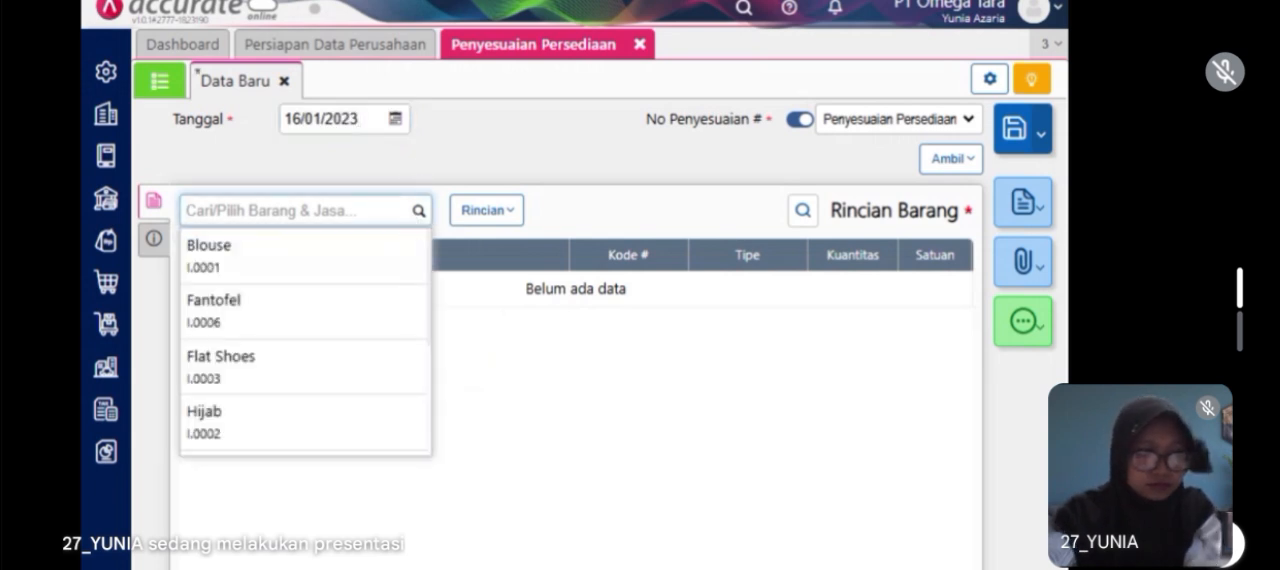
{"action": "type", "text": "fl"}
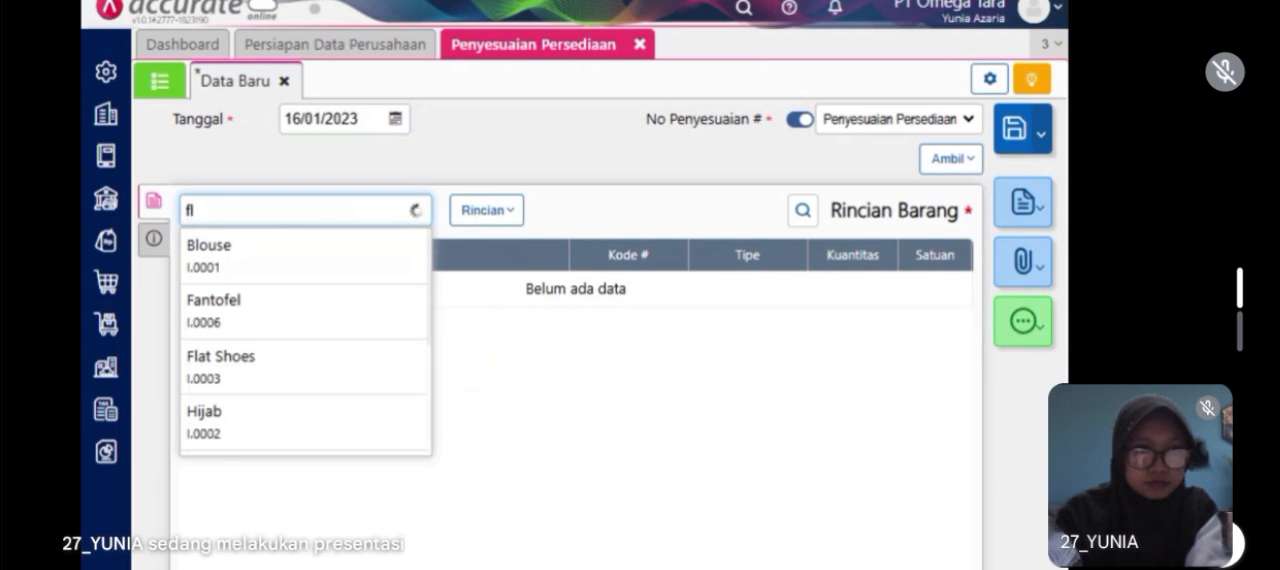
{"action": "left_click", "coordinate": [342, 276]}
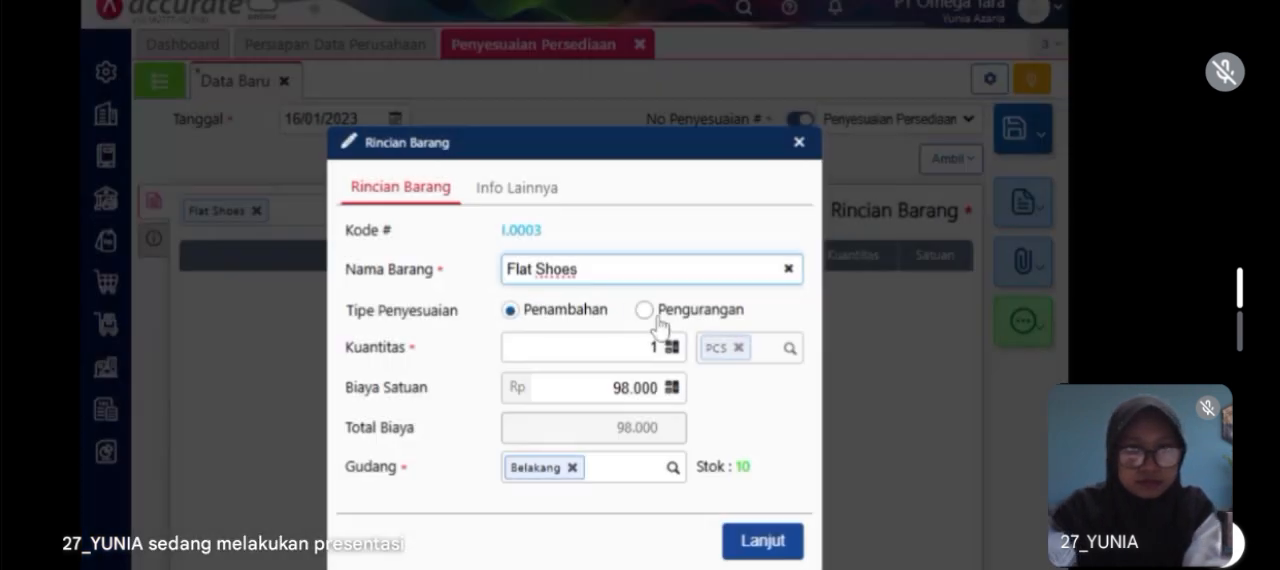
Step: Set the Flat Shoes line to a reduction (Pengurangan) of 15 PCS from the Store warehouse and add it to the adjustment
{"action": "left_click", "coordinate": [646, 311]}
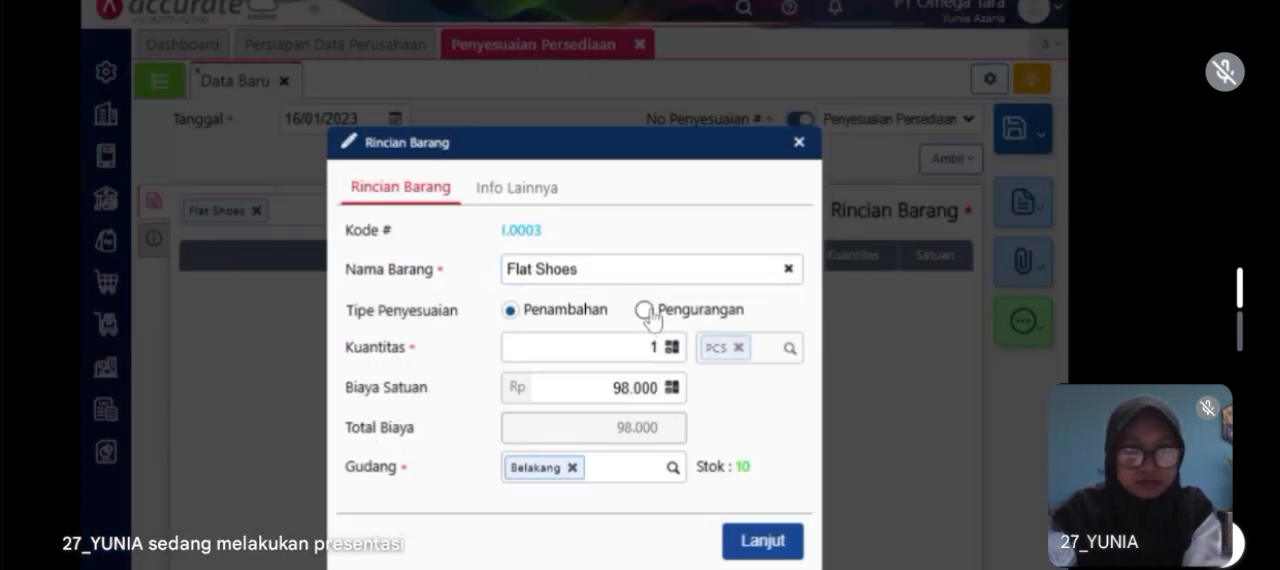
{"action": "left_click", "coordinate": [655, 347]}
{"action": "type", "text": "15"}
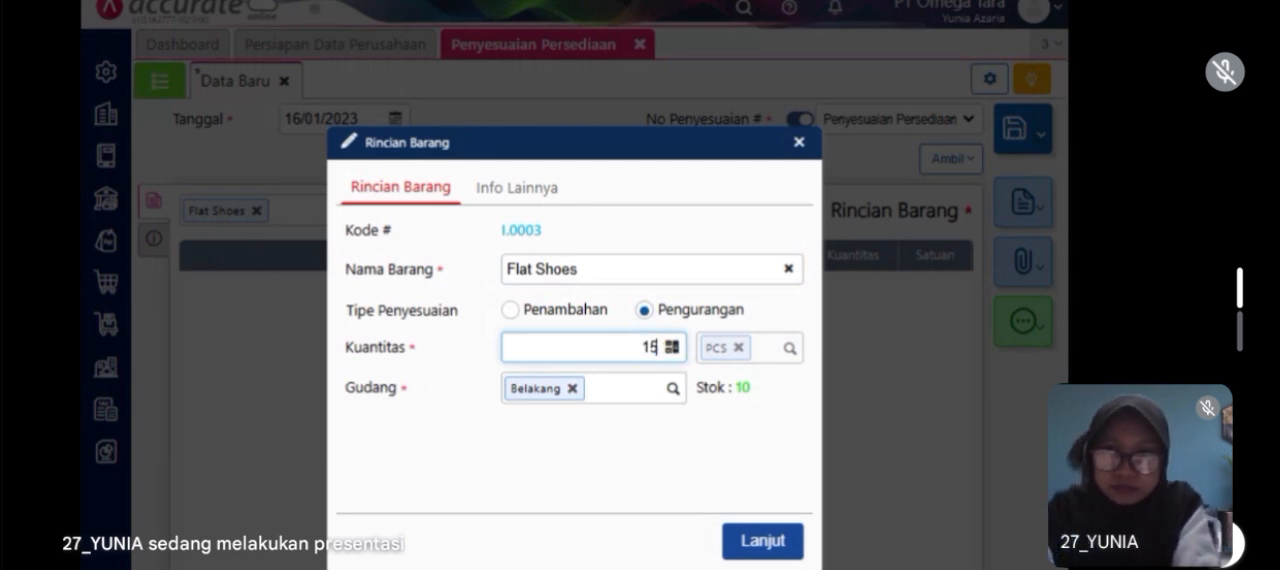
{"action": "left_click", "coordinate": [572, 388]}
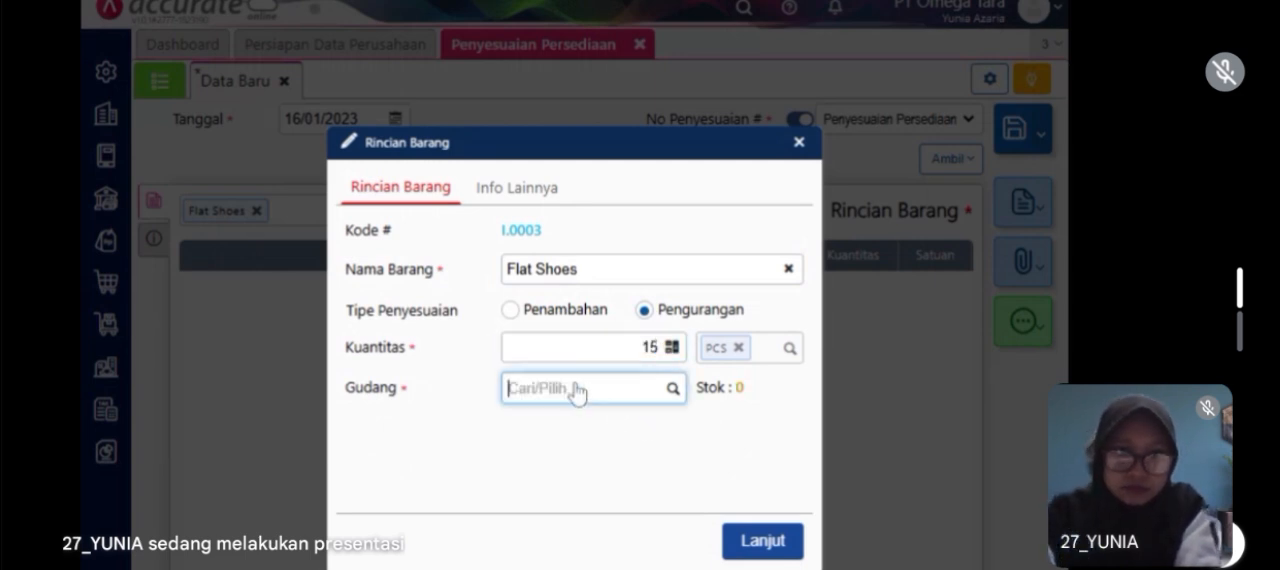
{"action": "type", "text": "st"}
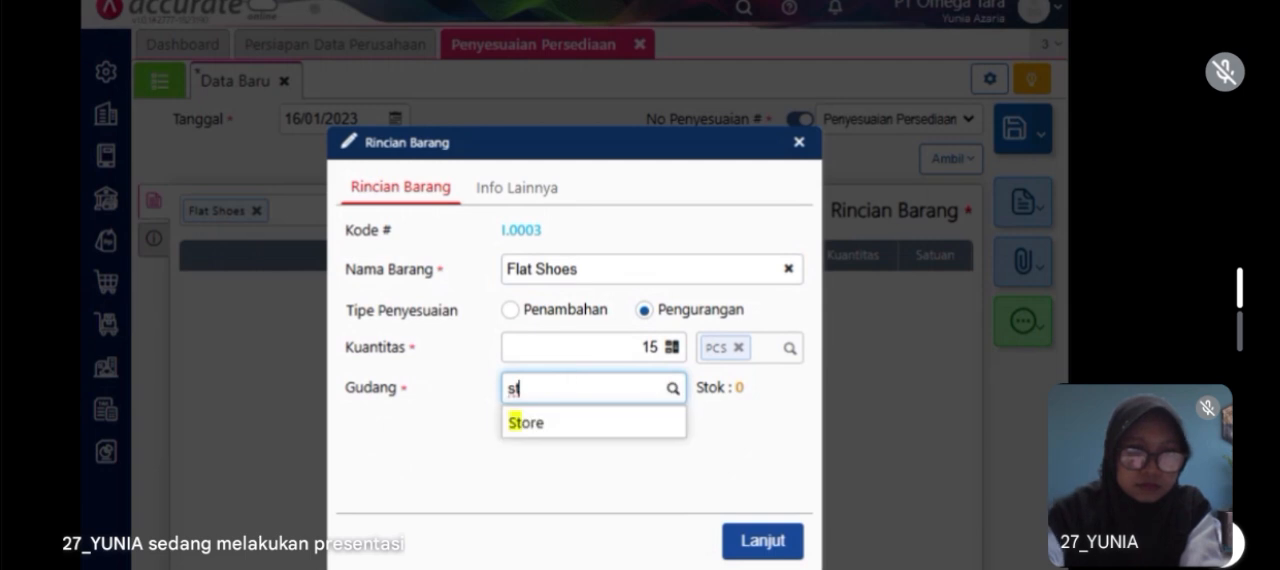
{"action": "left_click", "coordinate": [593, 430]}
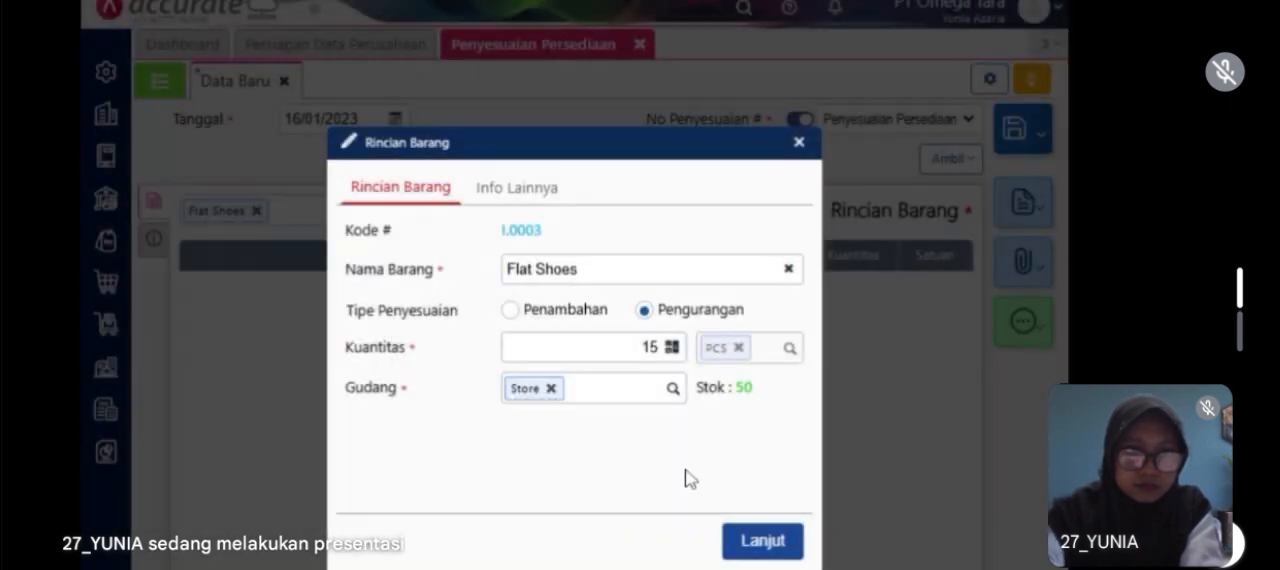
{"action": "left_click", "coordinate": [742, 545]}
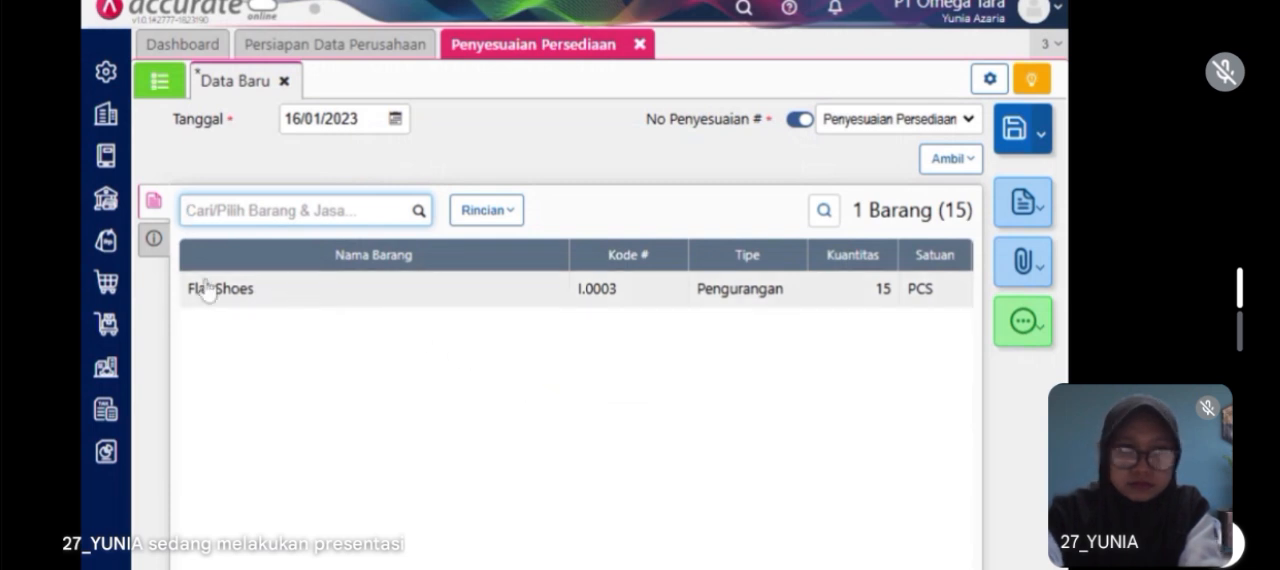
Step: Replace the adjustment account with 6104 Beban Pemasaran, then save the inventory adjustment and close it
{"action": "left_click", "coordinate": [153, 238]}
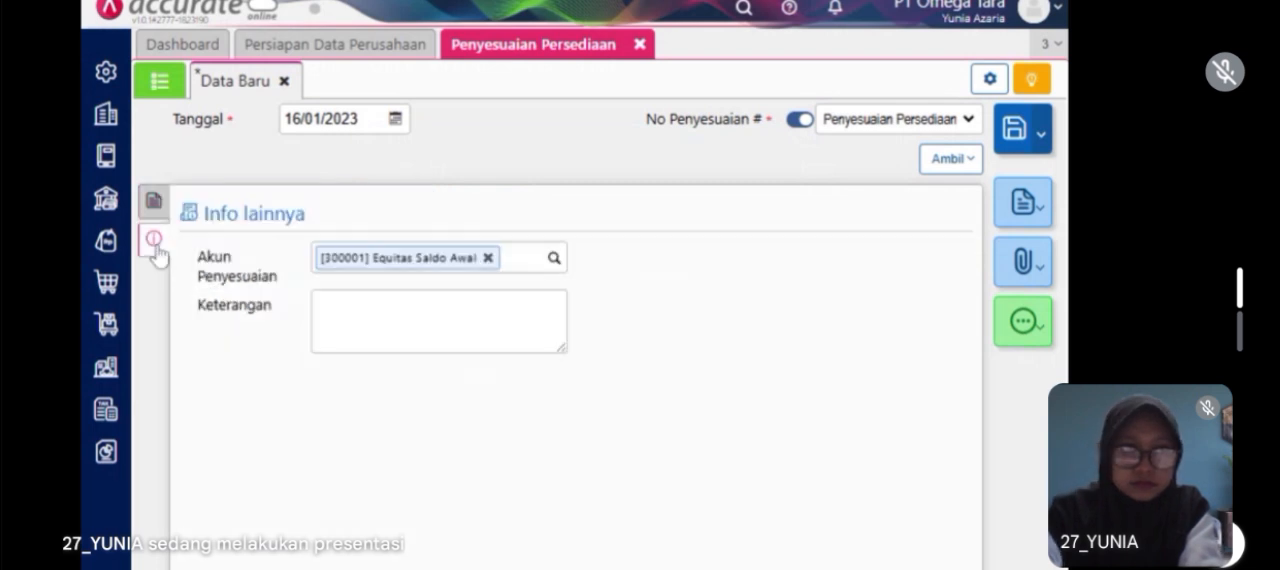
{"action": "left_click", "coordinate": [487, 257]}
{"action": "type", "text": "pesa"}
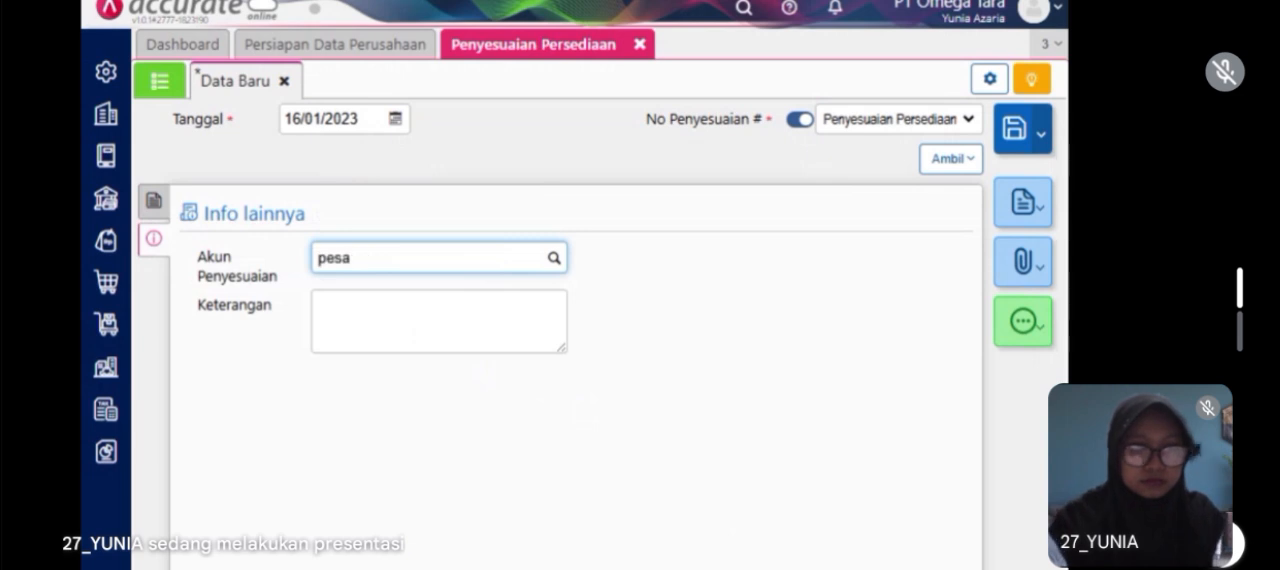
{"action": "key", "text": "BackSpace"}
{"action": "key", "text": "BackSpace"}
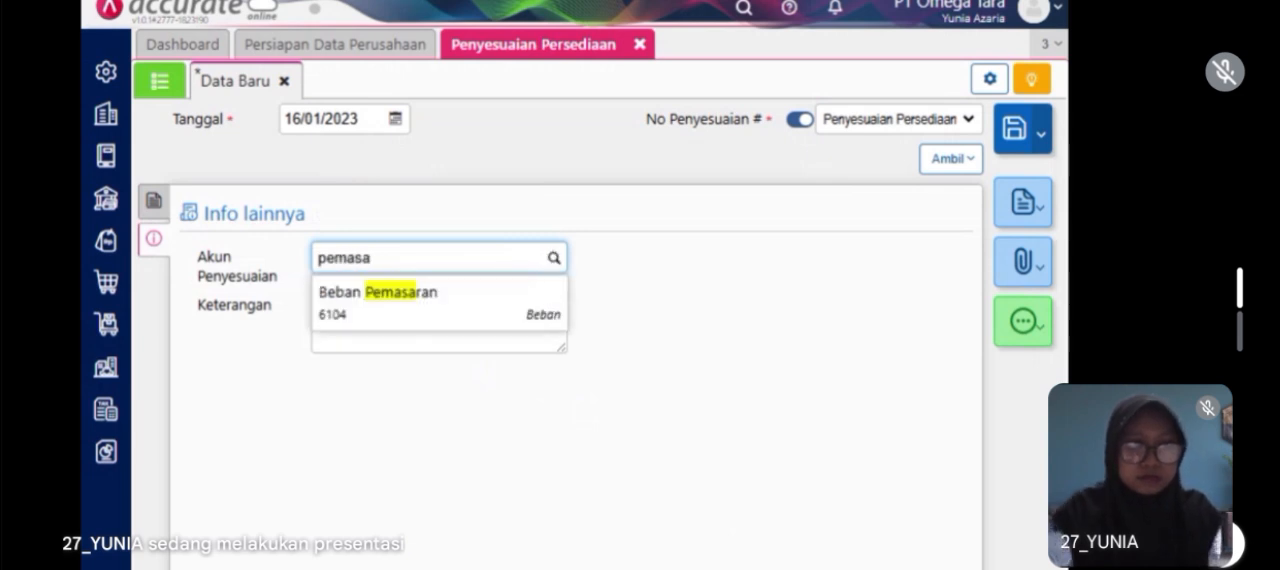
{"action": "left_click", "coordinate": [420, 316]}
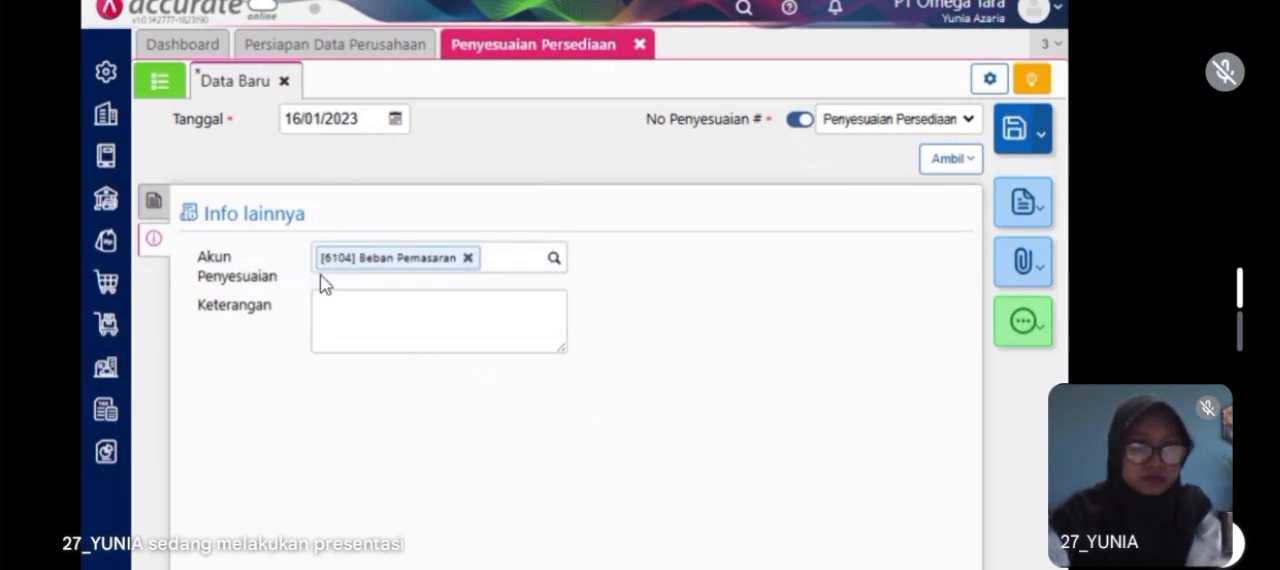
{"action": "left_click", "coordinate": [158, 208]}
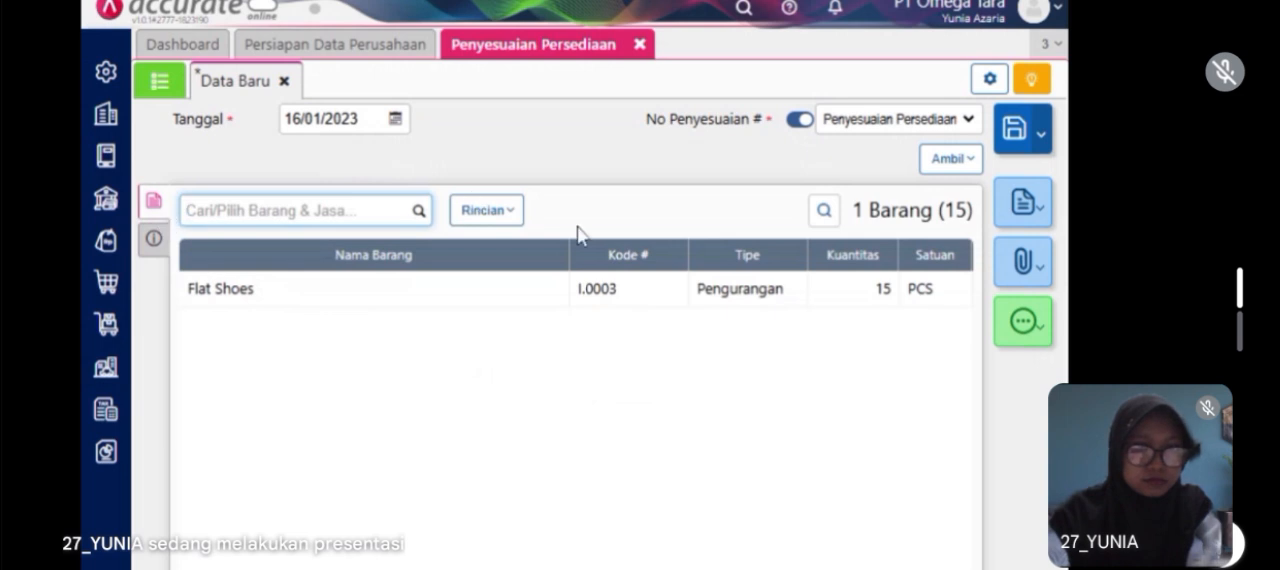
{"action": "left_click", "coordinate": [1015, 128]}
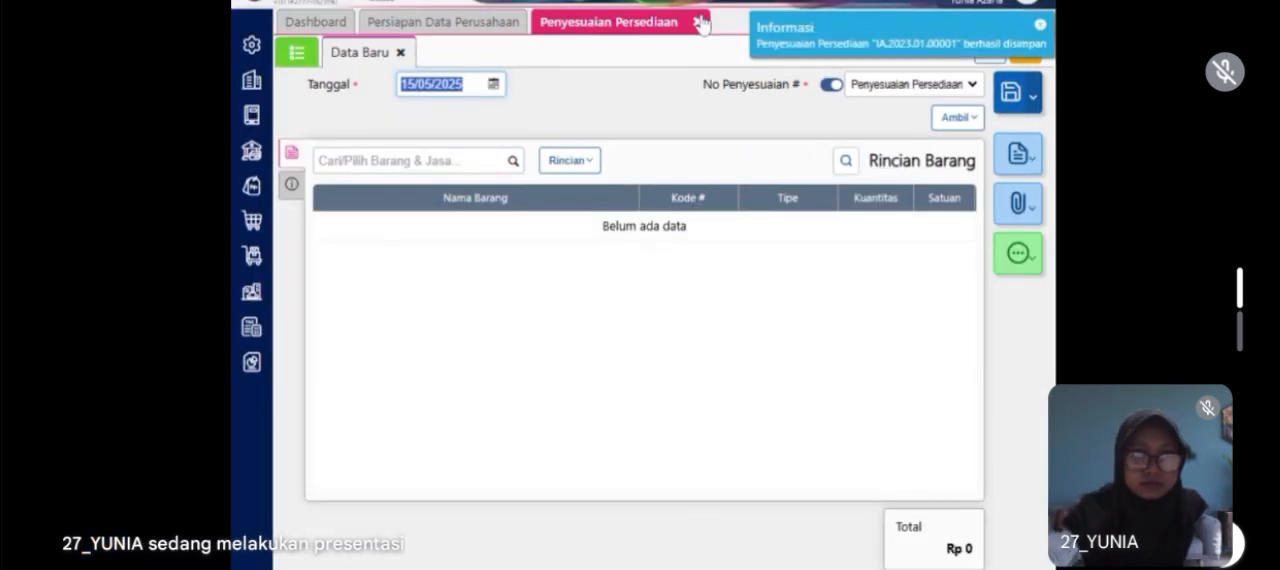
{"action": "left_click", "coordinate": [698, 21]}
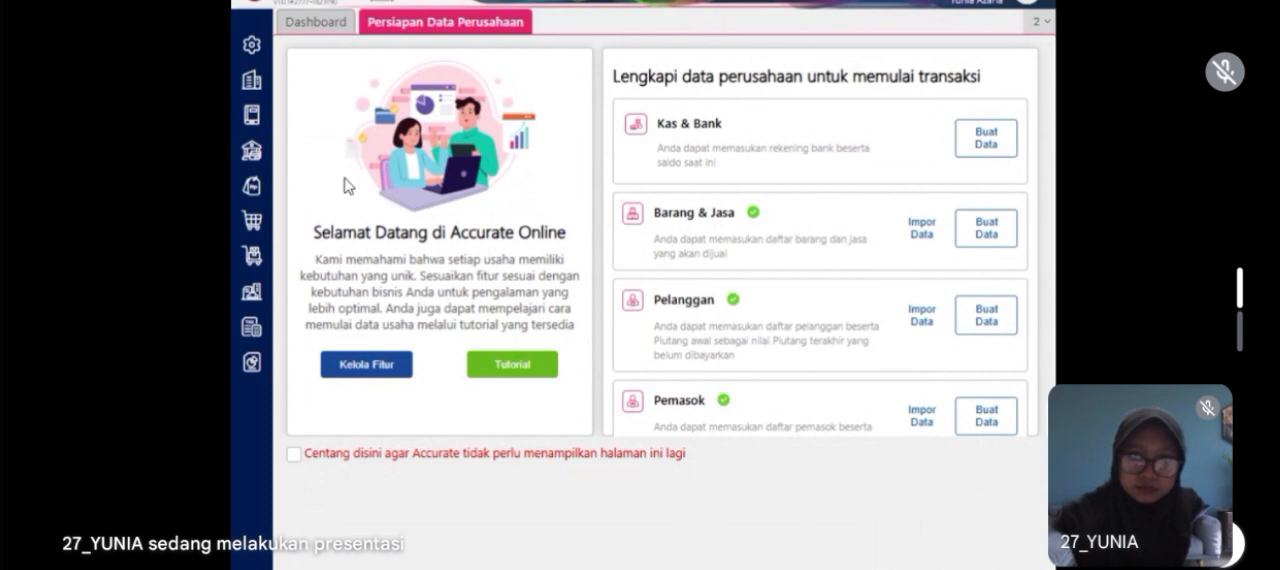
Step: Start a new Barang & Jasa inventory item named Paket Valentine and assign it to the Umum category
{"action": "left_click", "coordinate": [257, 262]}
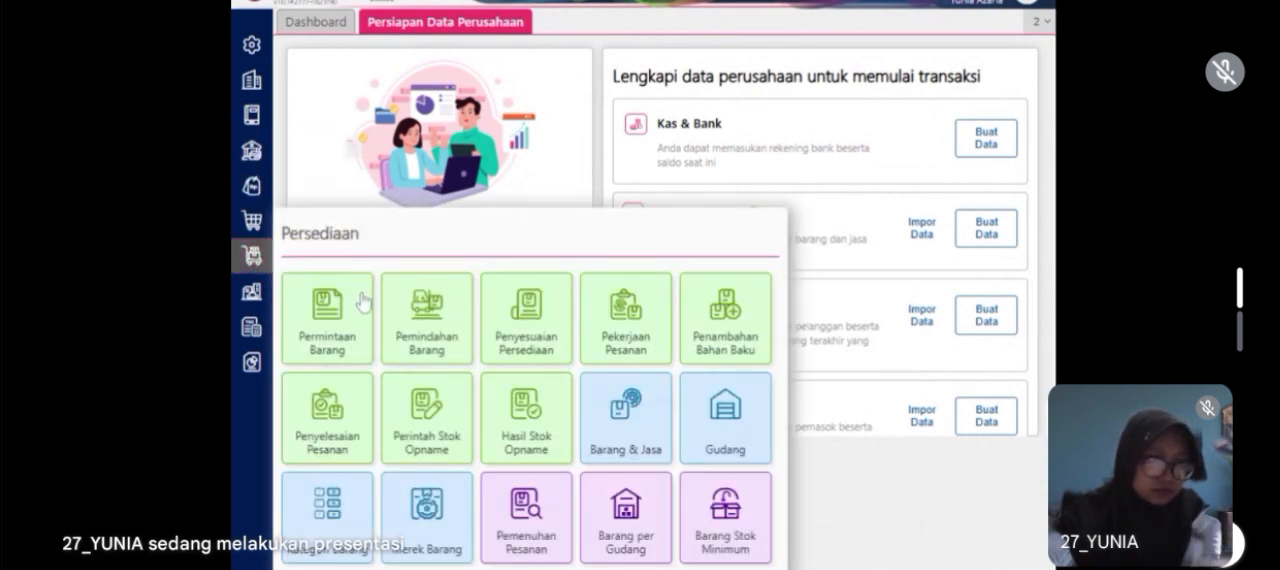
{"action": "left_click", "coordinate": [620, 455]}
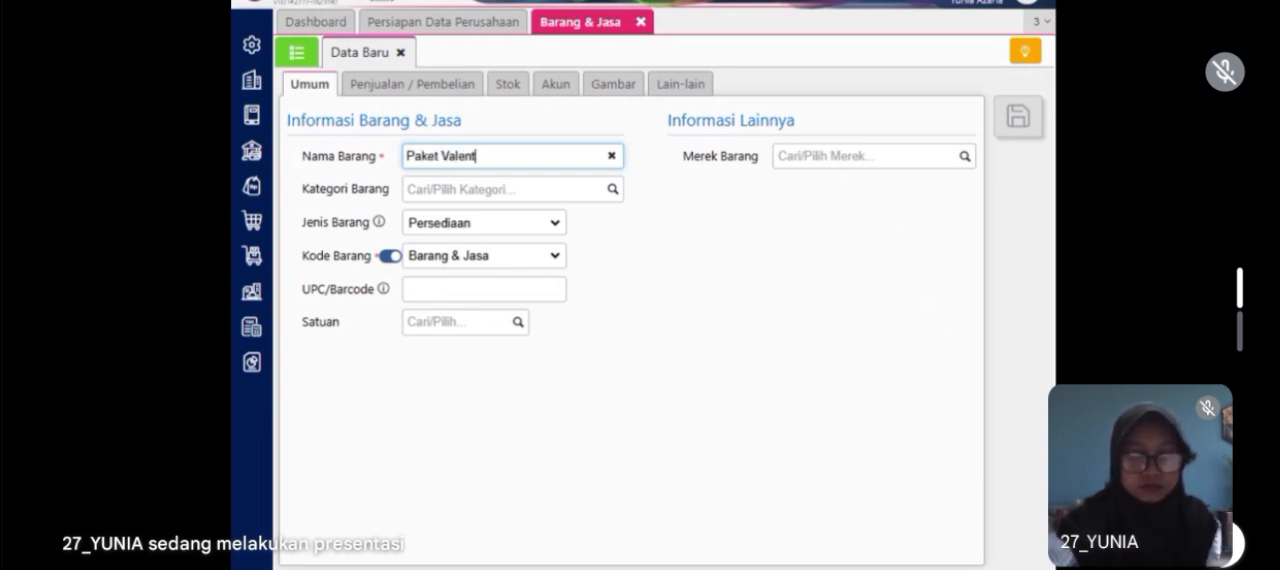
{"action": "type", "text": "e"}
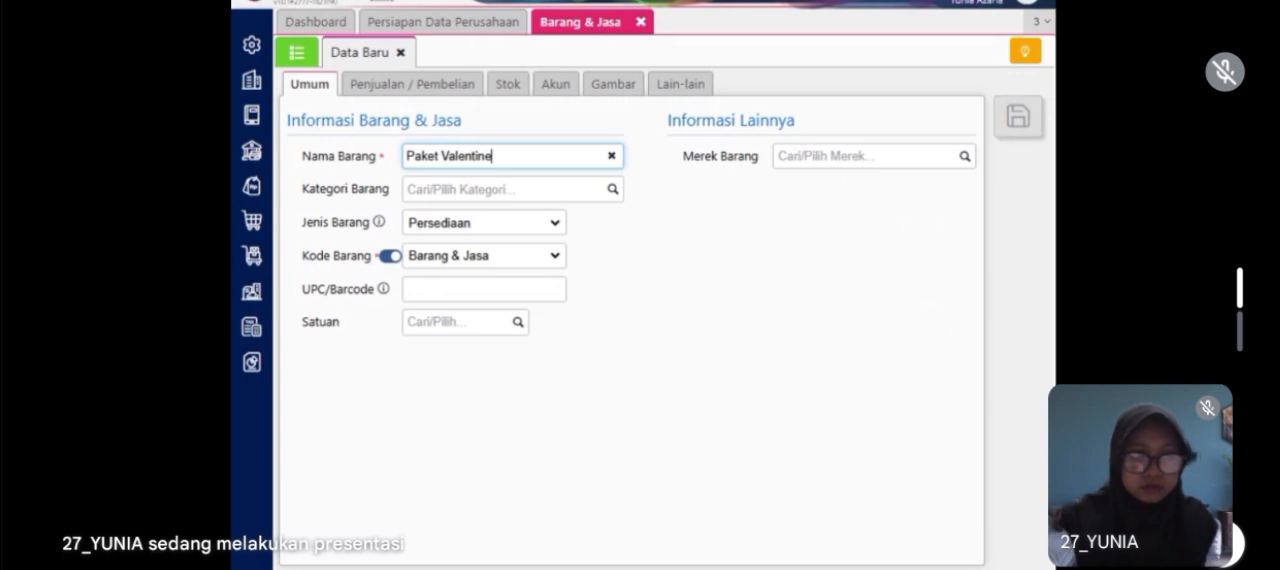
{"action": "left_click", "coordinate": [618, 193]}
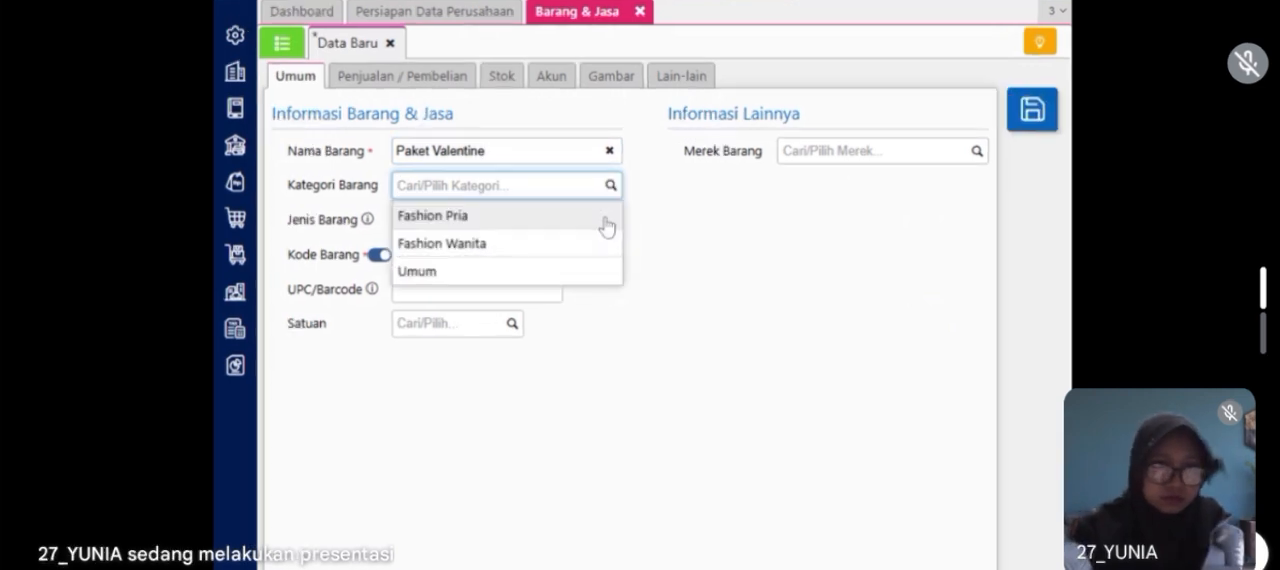
{"action": "left_click", "coordinate": [551, 275]}
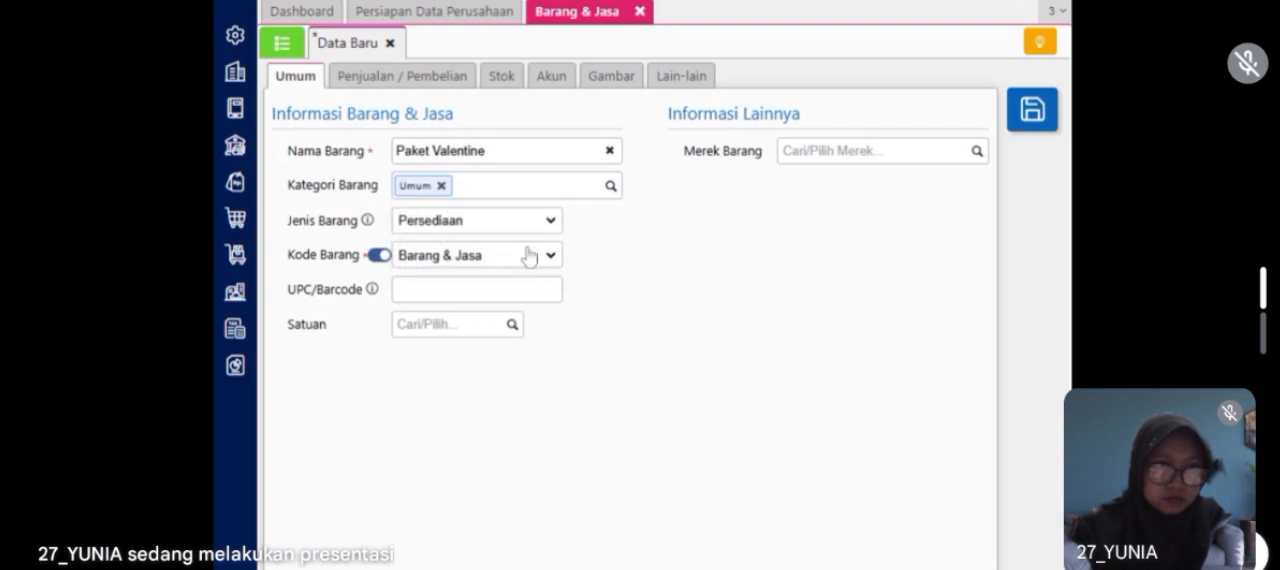
Step: Set Paket Valentine's item type (Jenis Barang) to Grup and create Paket as its new unit (Satuan)
{"action": "left_click", "coordinate": [466, 222]}
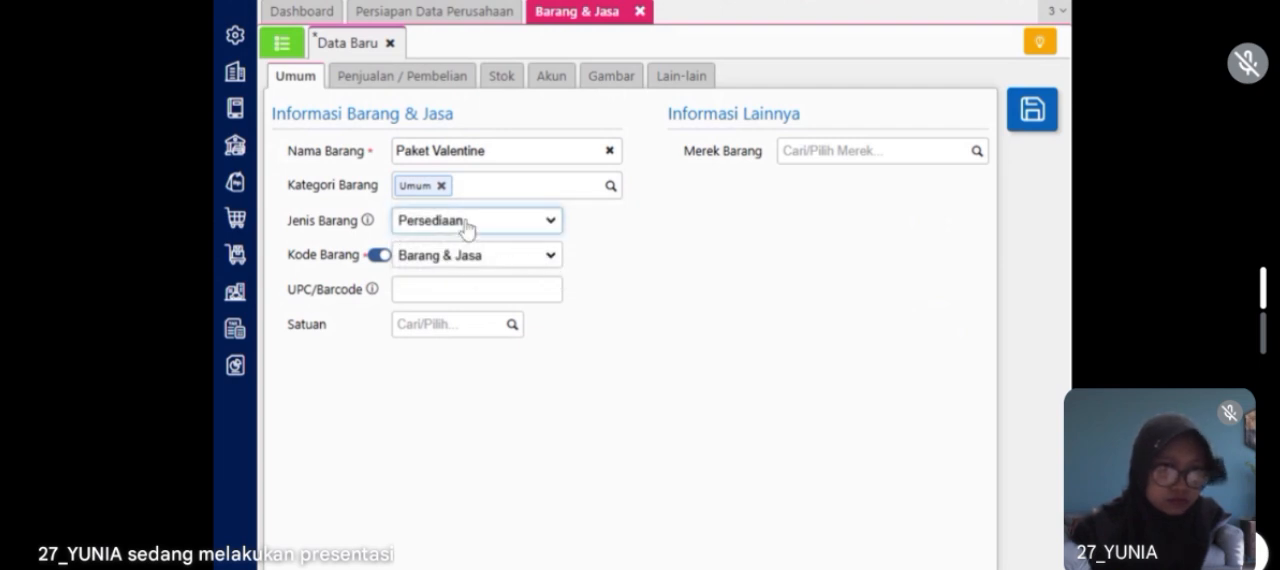
{"action": "left_click", "coordinate": [438, 300]}
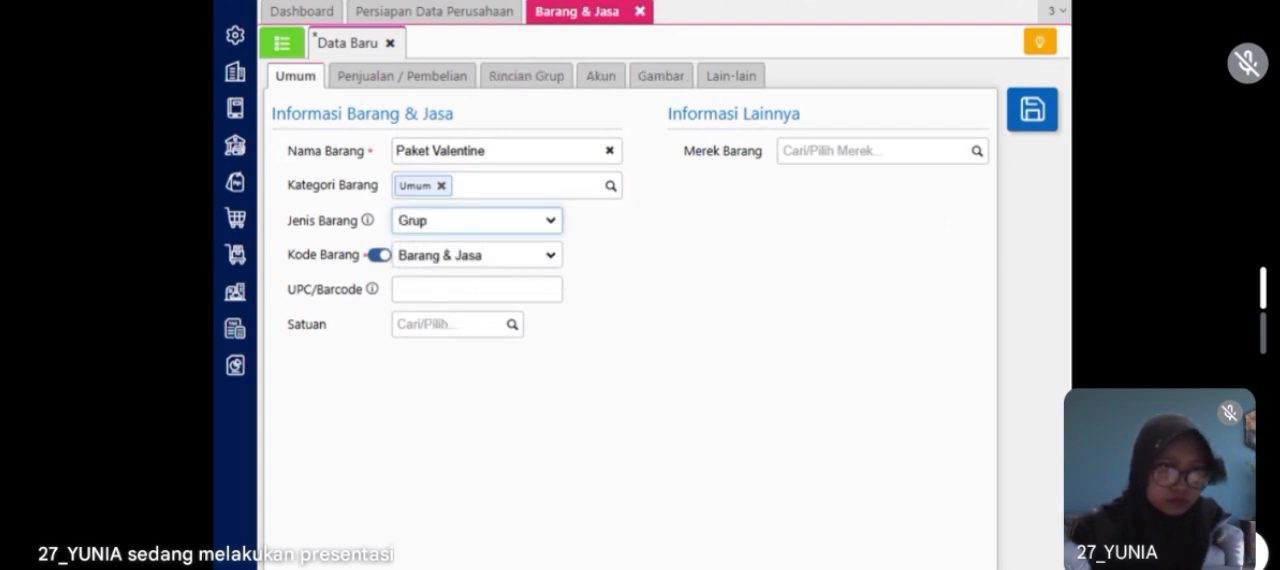
{"action": "left_click", "coordinate": [448, 325]}
{"action": "type", "text": "Paket"}
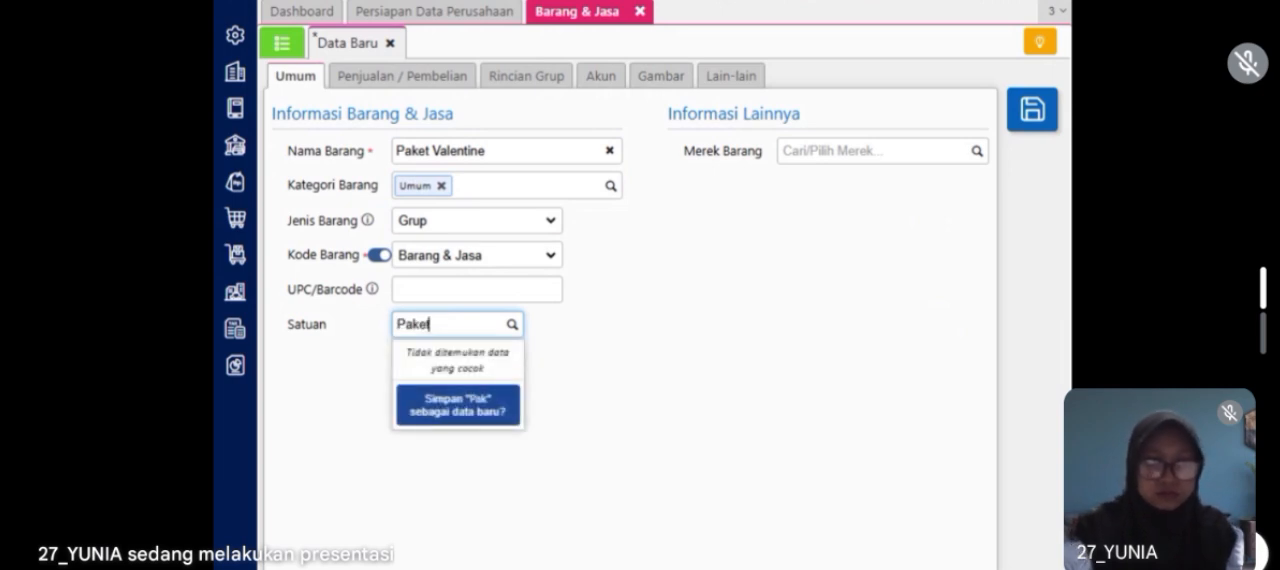
{"action": "left_click", "coordinate": [456, 410]}
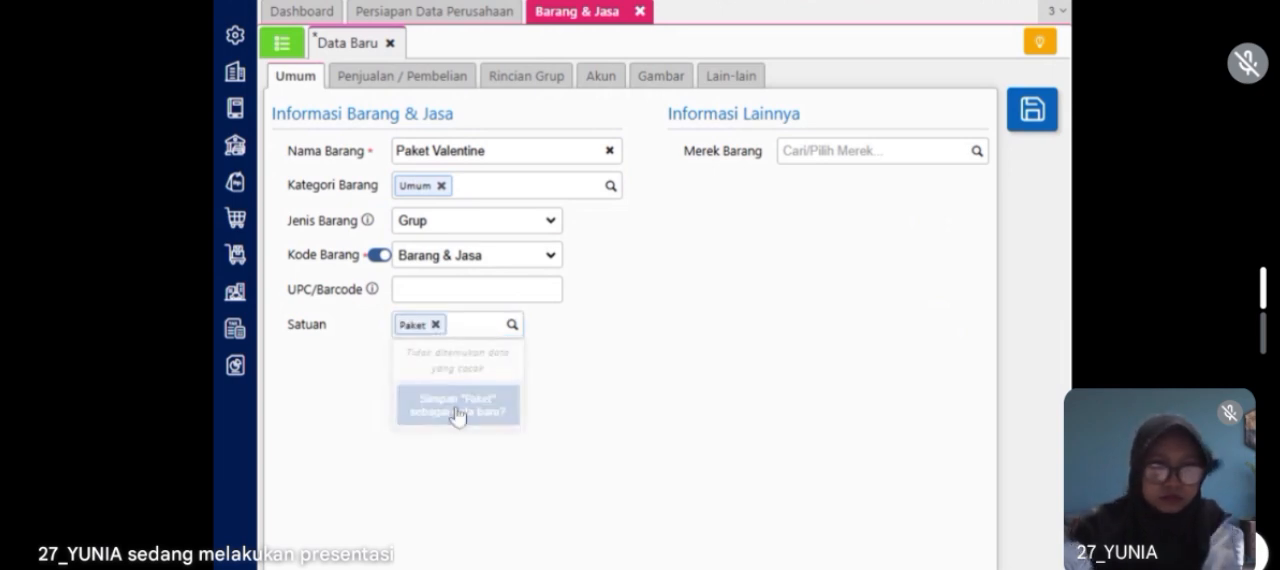
Step: Enter 700000 as Paket Valentine's default discount (Default Diskon) and set its PPN to Pajak Pertambahan Nilai
{"action": "left_click", "coordinate": [405, 78]}
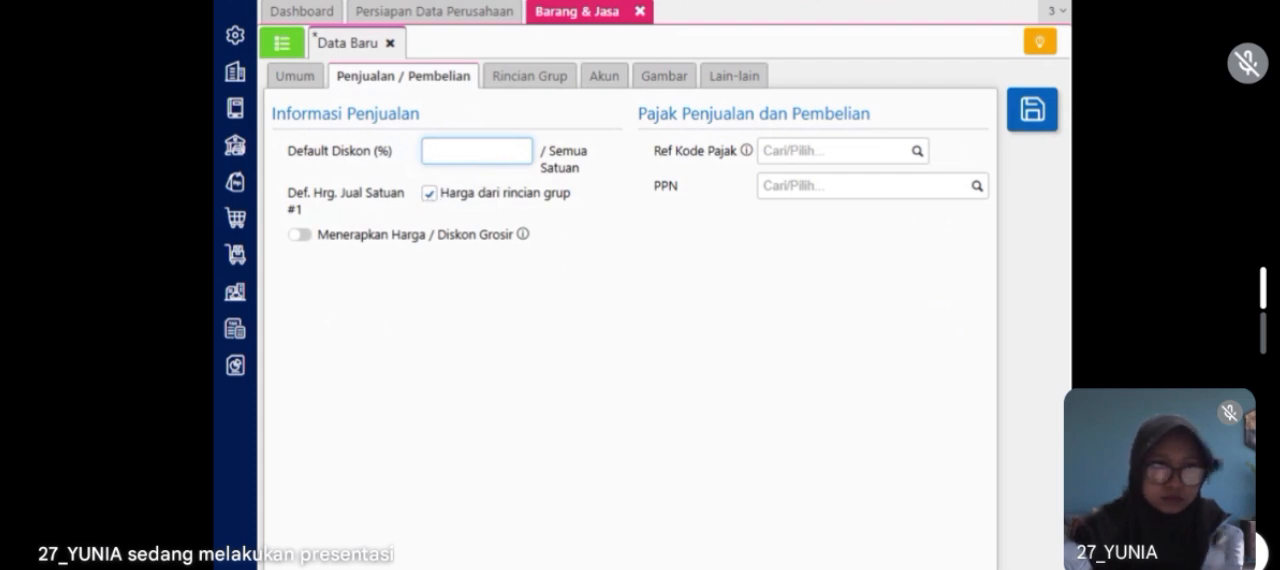
{"action": "type", "text": "700000"}
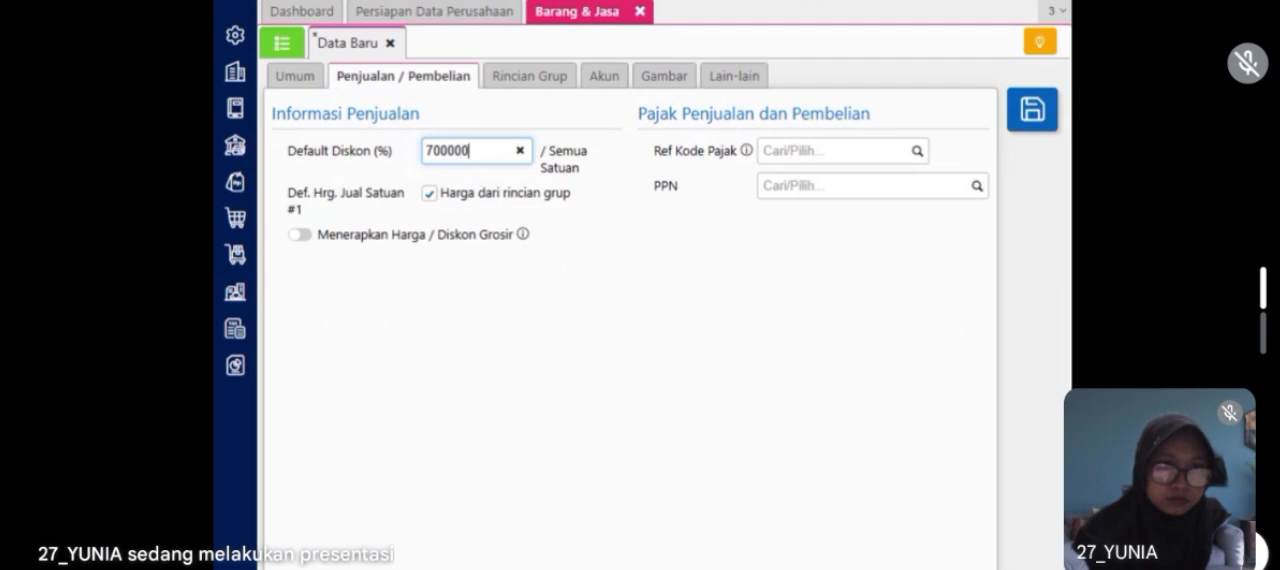
{"action": "left_click", "coordinate": [866, 186]}
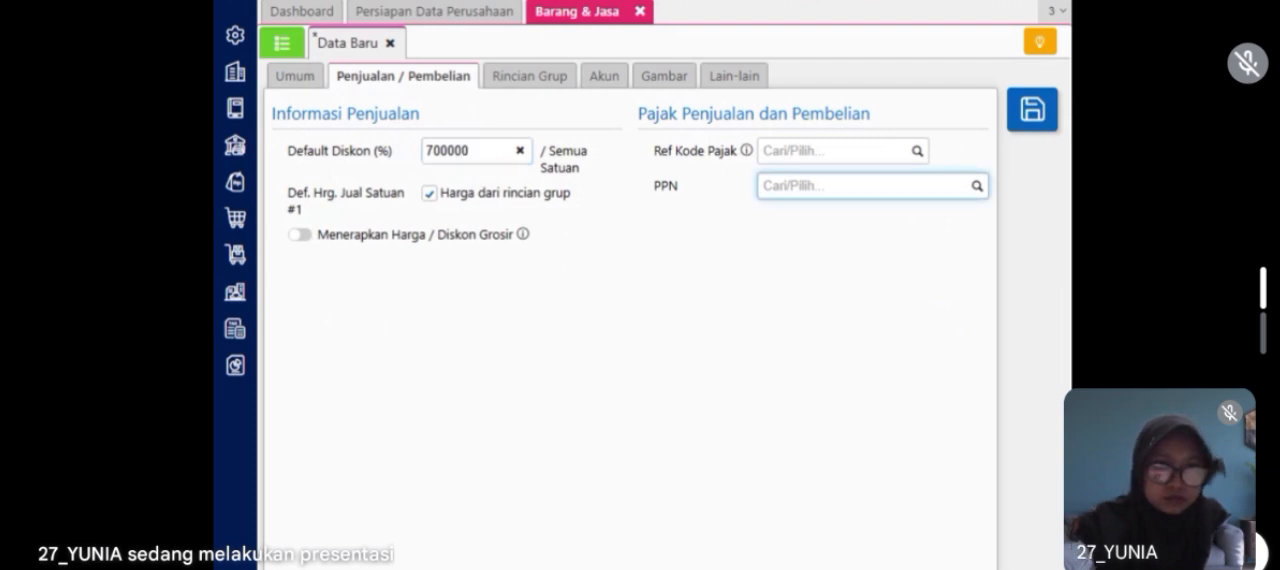
{"action": "left_click", "coordinate": [977, 186]}
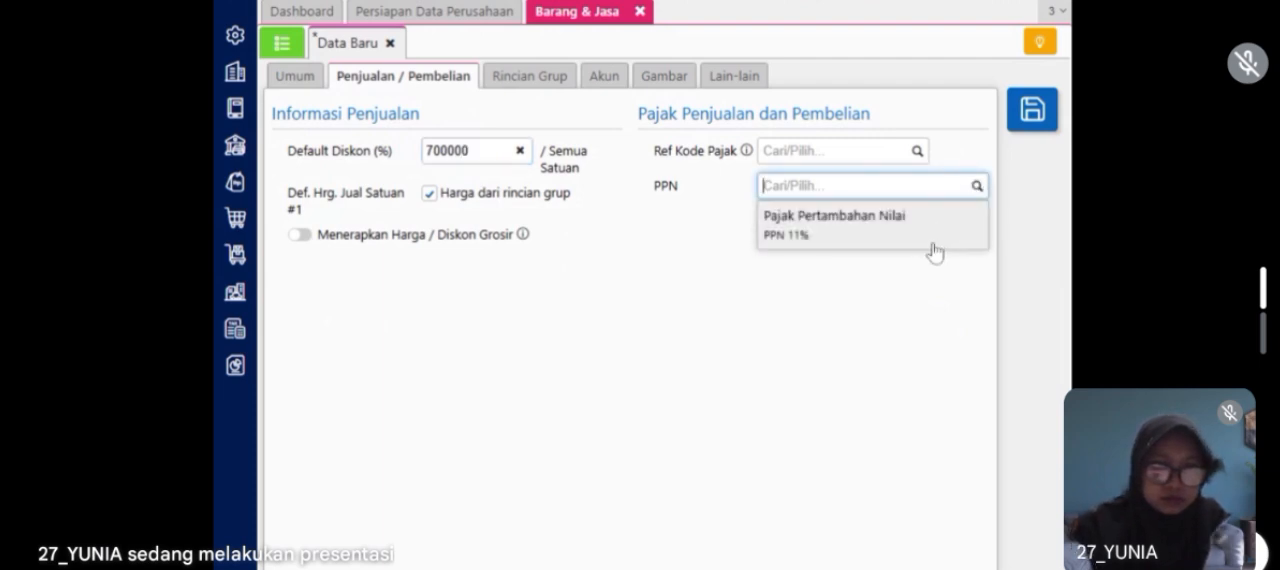
{"action": "left_click", "coordinate": [934, 252]}
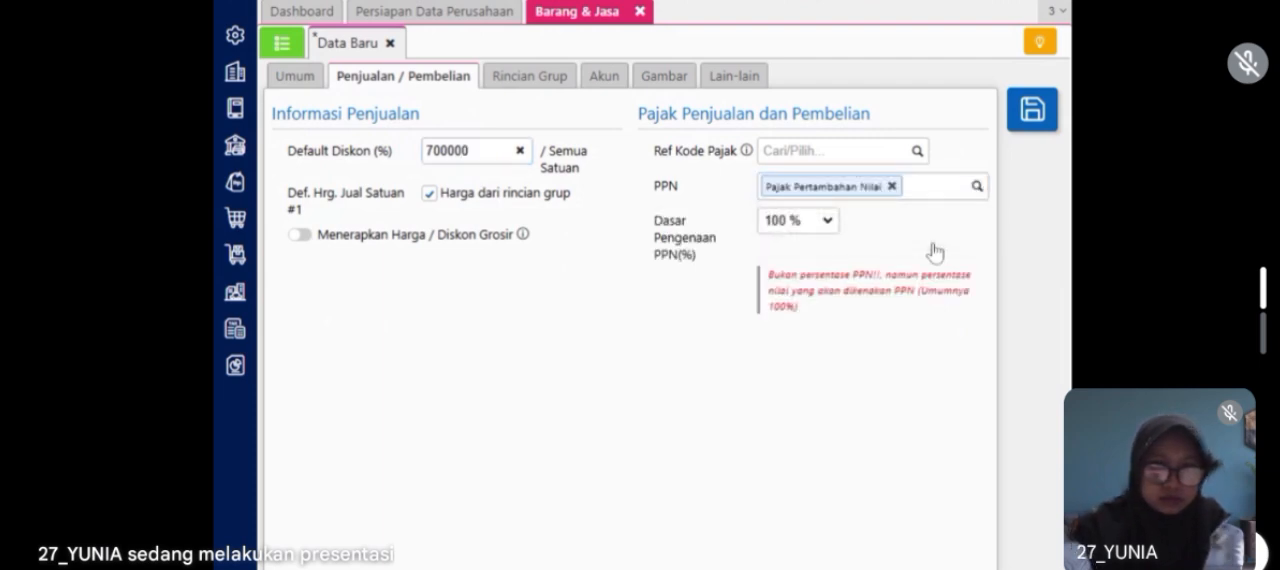
{"action": "left_click", "coordinate": [313, 86]}
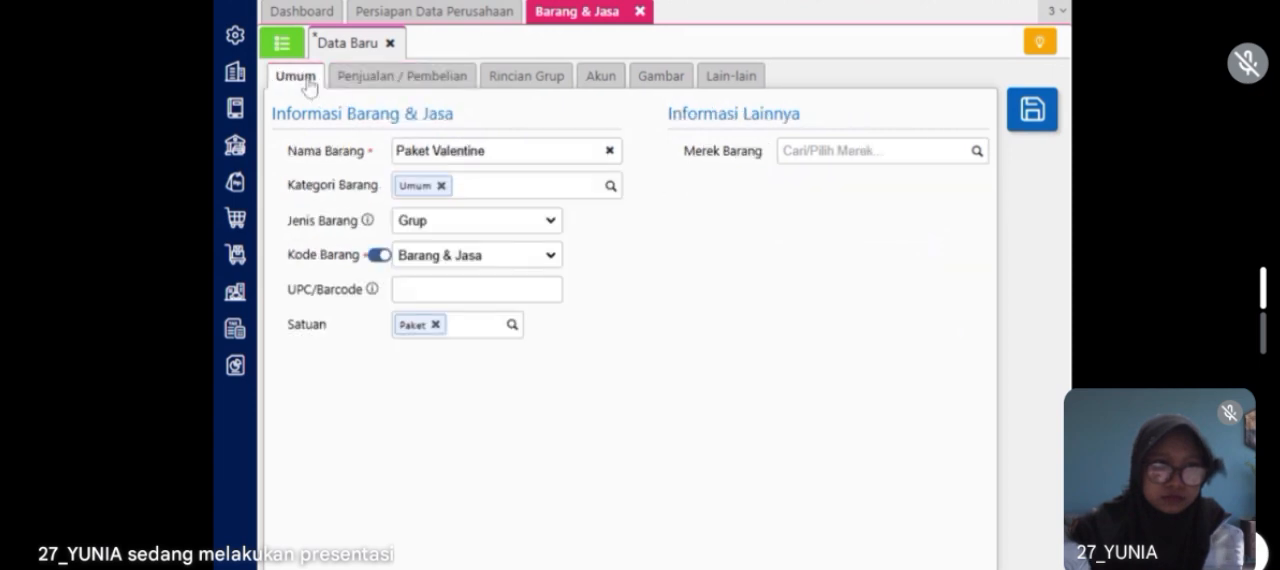
{"action": "left_click", "coordinate": [363, 86]}
Step: Add 1 PCS of Kemeja and 1 PCS of Blouse to Paket Valentine's group details (Rincian Grup)
{"action": "left_click", "coordinate": [557, 77]}
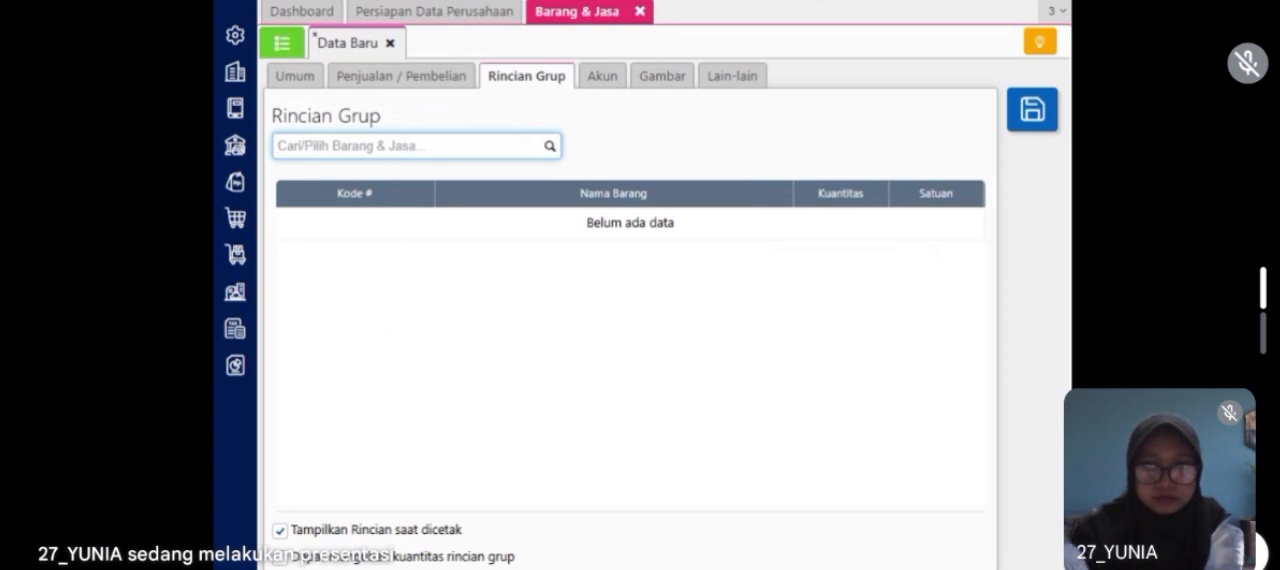
{"action": "type", "text": "kemeja"}
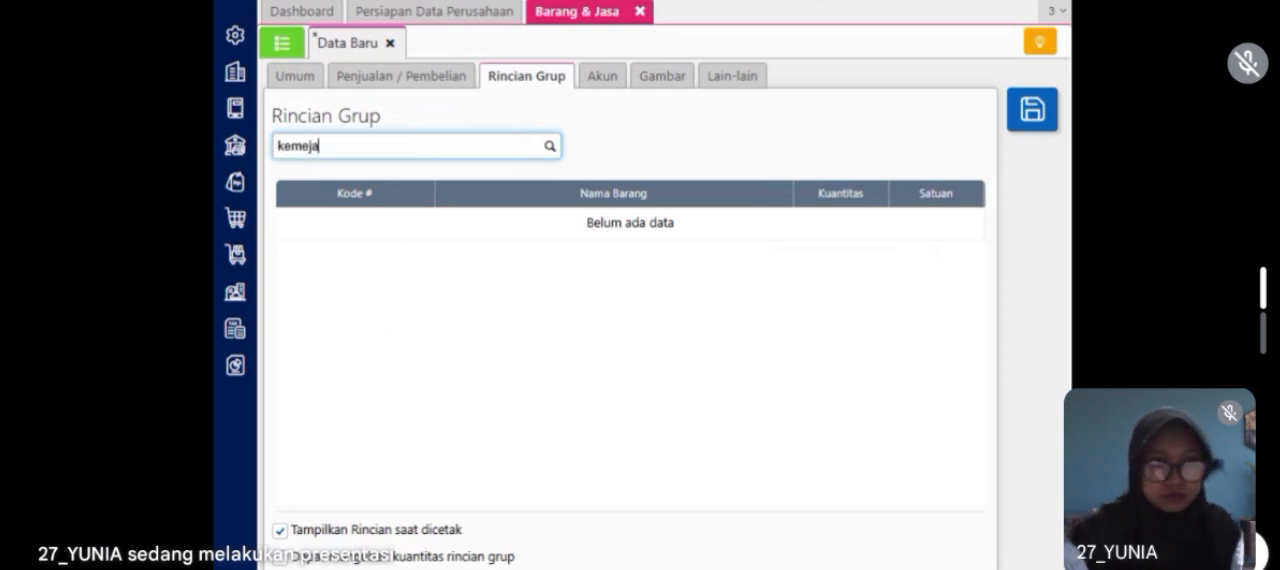
{"action": "left_click", "coordinate": [465, 201]}
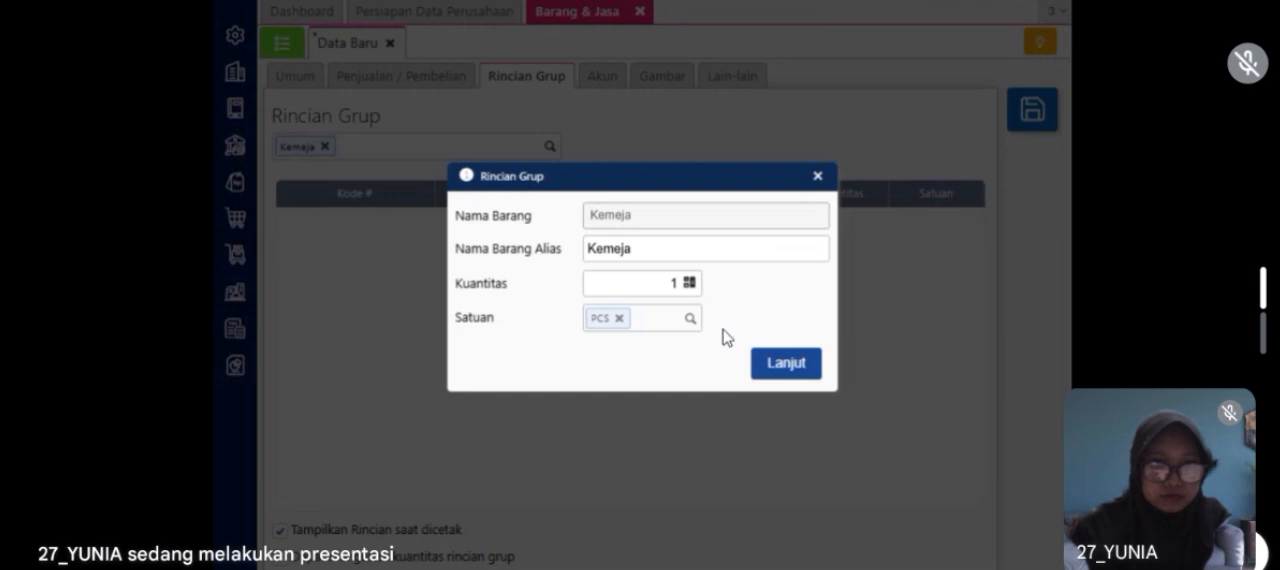
{"action": "left_click", "coordinate": [770, 367]}
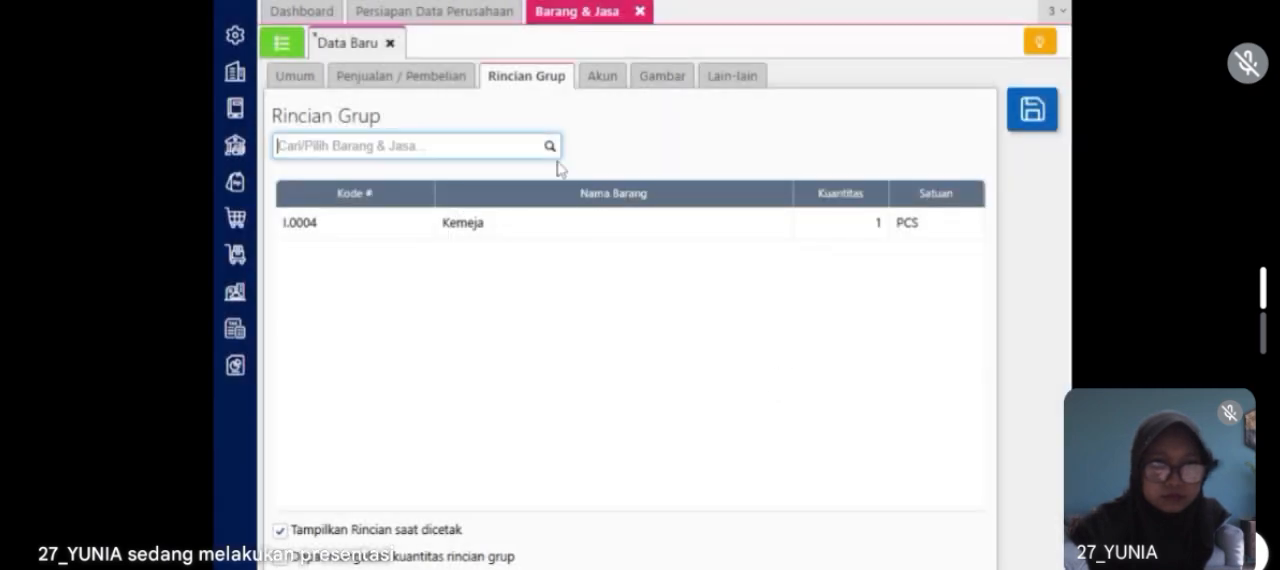
{"action": "type", "text": "blo"}
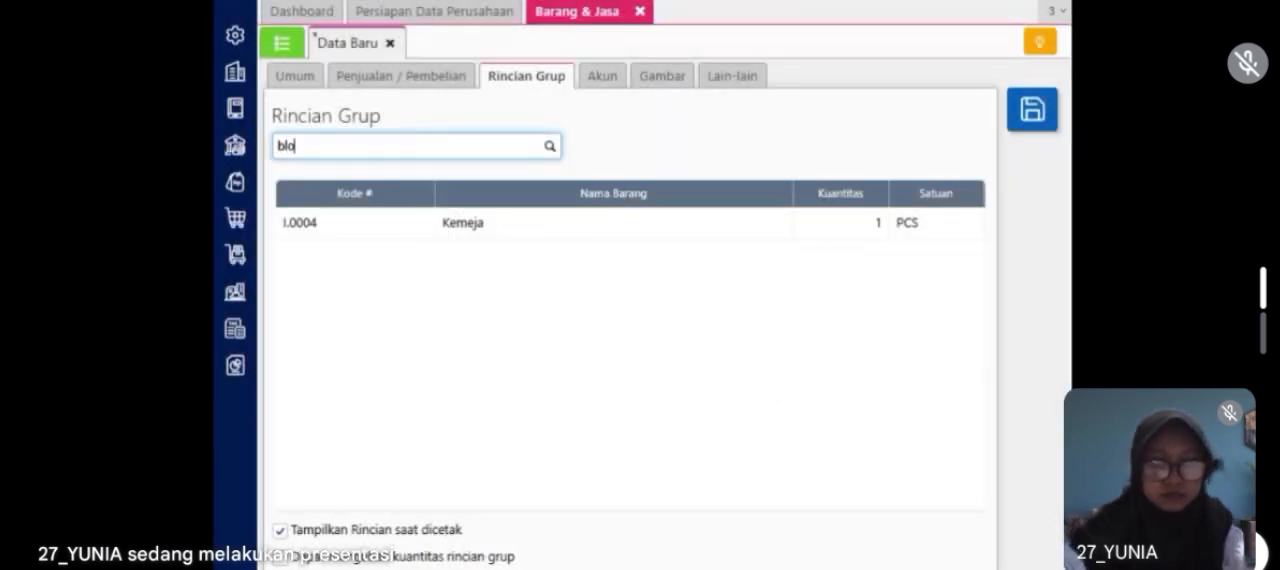
{"action": "left_click", "coordinate": [510, 194]}
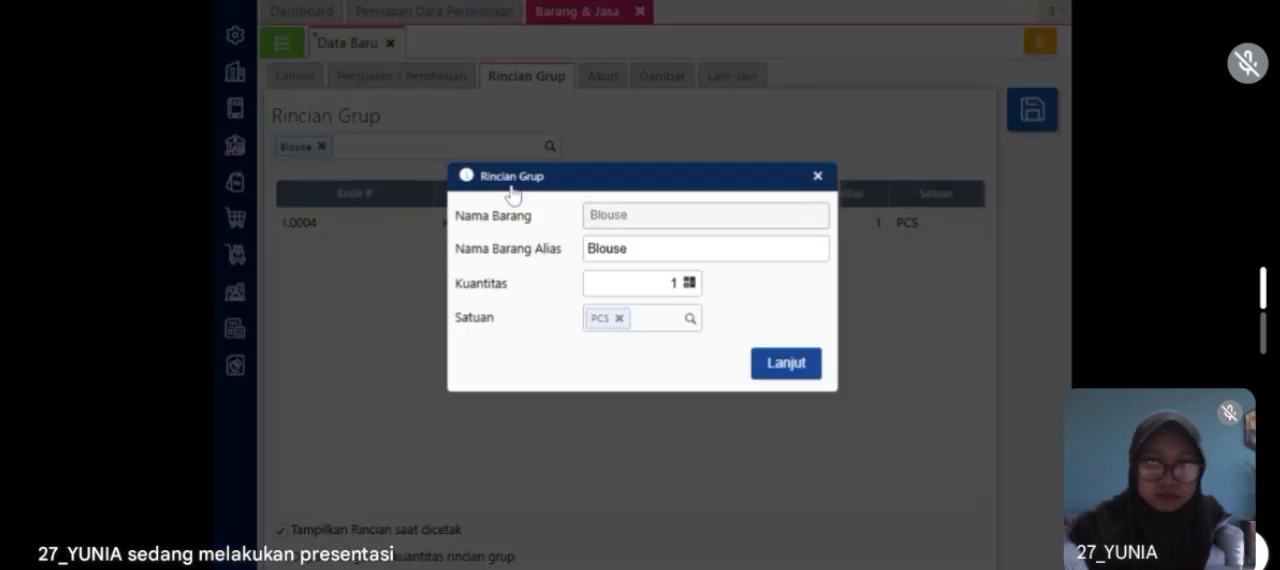
{"action": "left_click", "coordinate": [766, 365]}
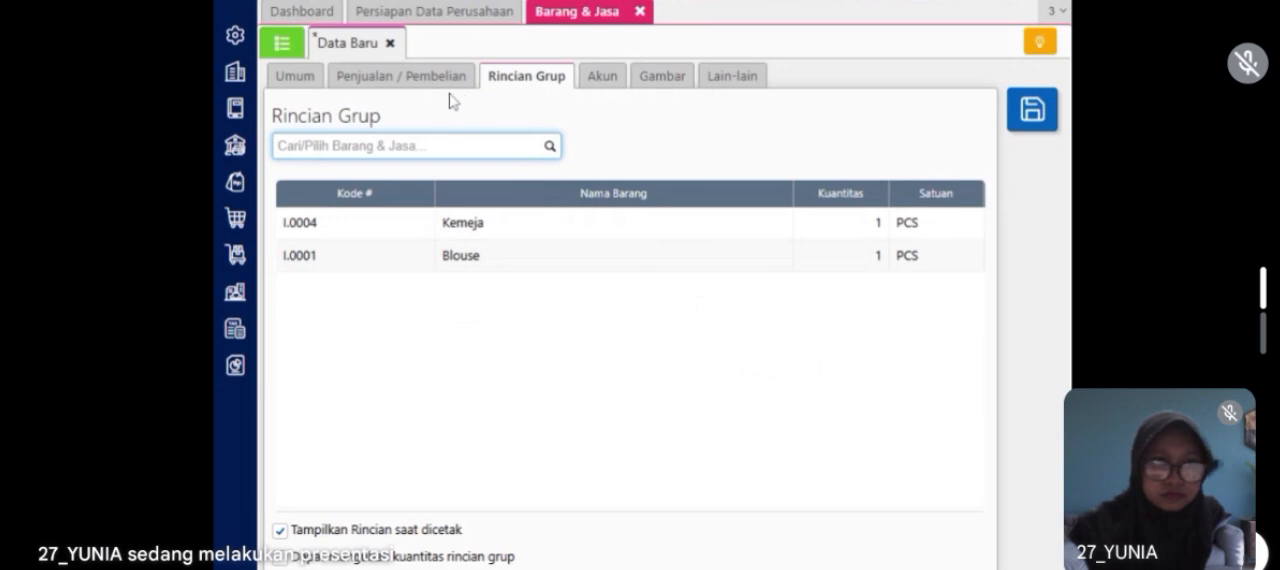
Step: Review Paket Valentine's sales and general details, then save the item and close Barang & Jasa
{"action": "left_click", "coordinate": [415, 94]}
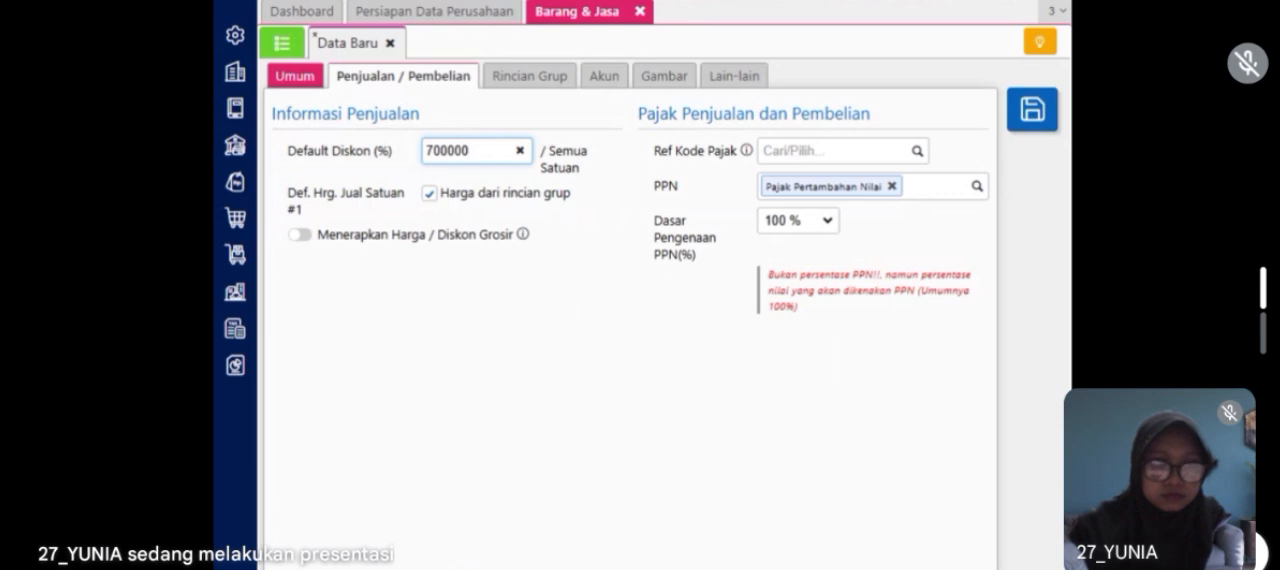
{"action": "left_click", "coordinate": [316, 80]}
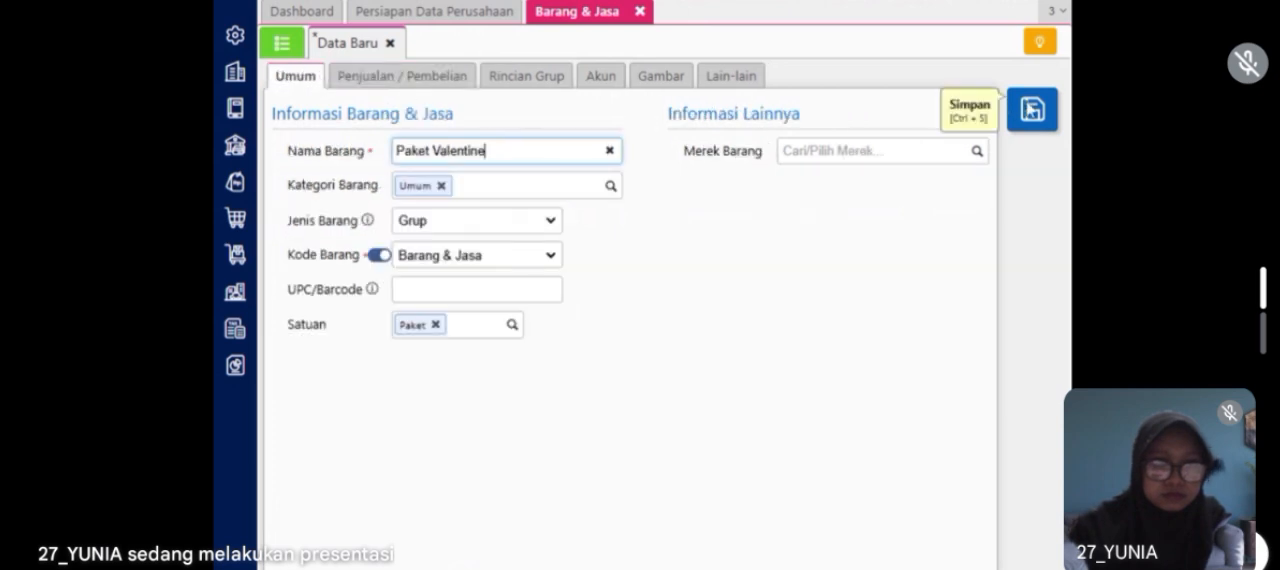
{"action": "left_click", "coordinate": [1031, 110]}
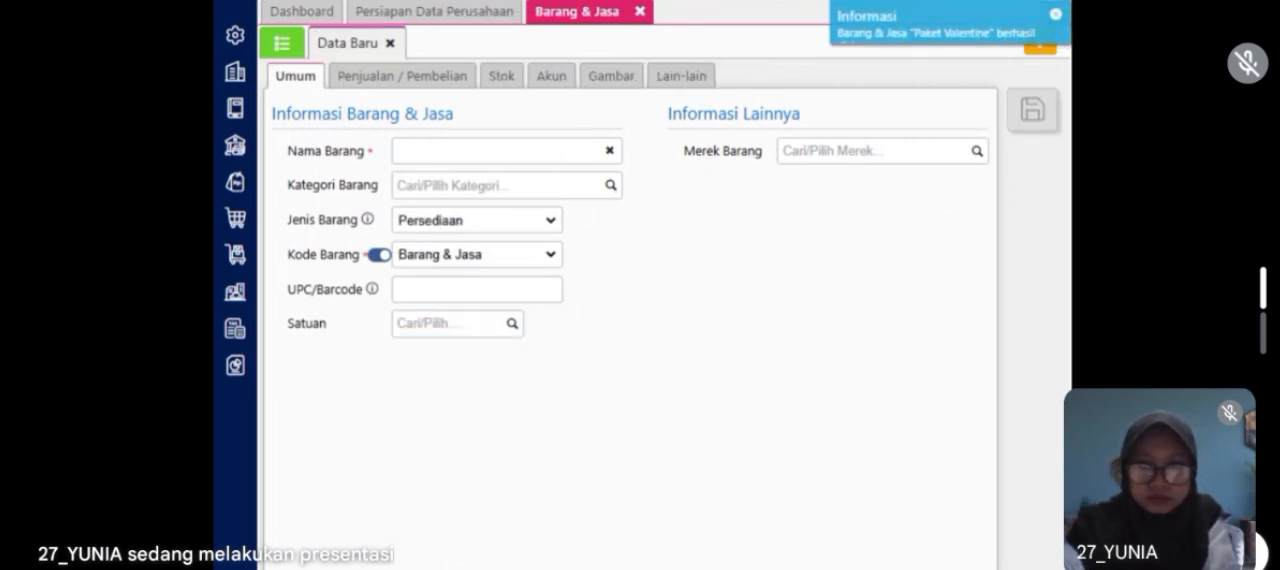
{"action": "left_click", "coordinate": [640, 12]}
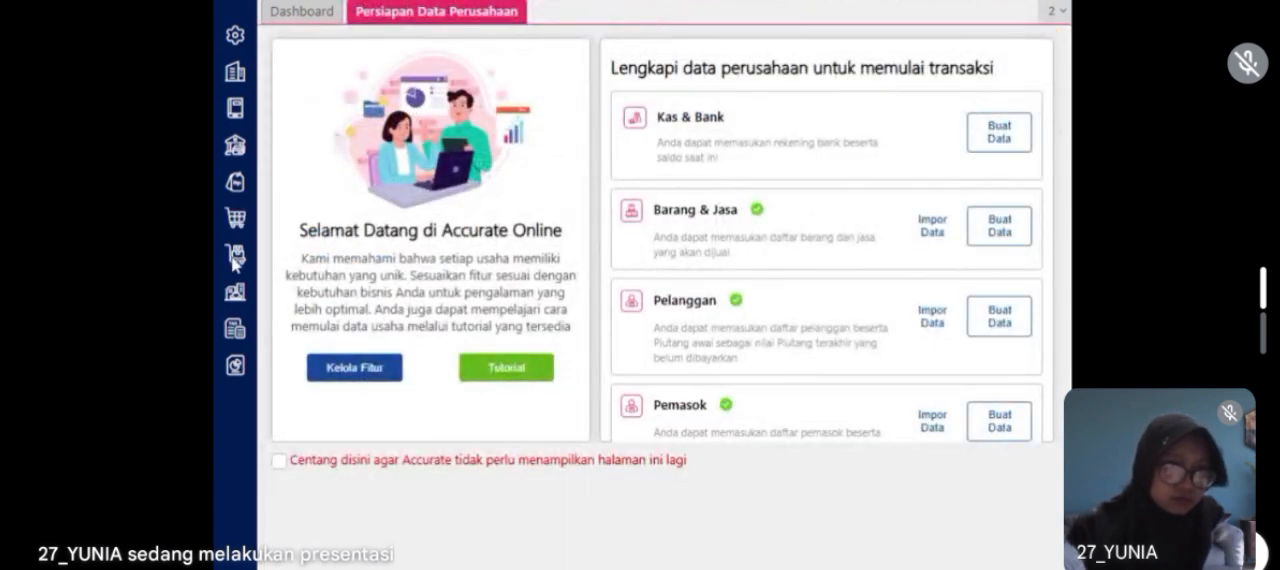
Step: Start a new sales invoice (Faktur Penjualan) for Pelanggan Umum dated 18/01/2023
{"action": "left_click", "coordinate": [237, 179]}
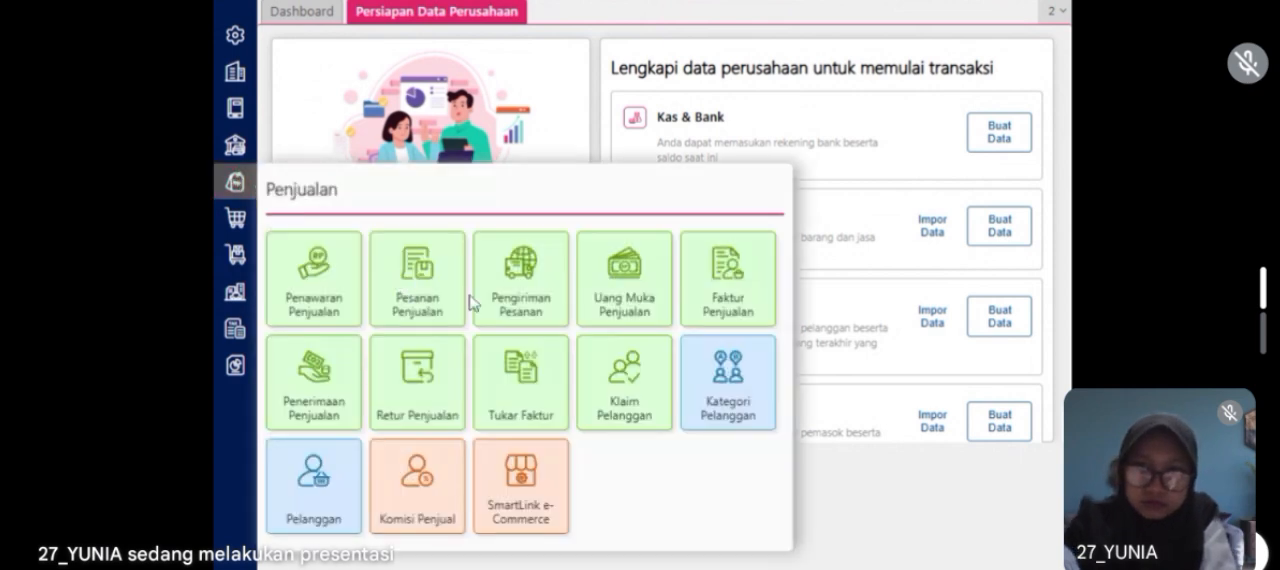
{"action": "left_click", "coordinate": [733, 287]}
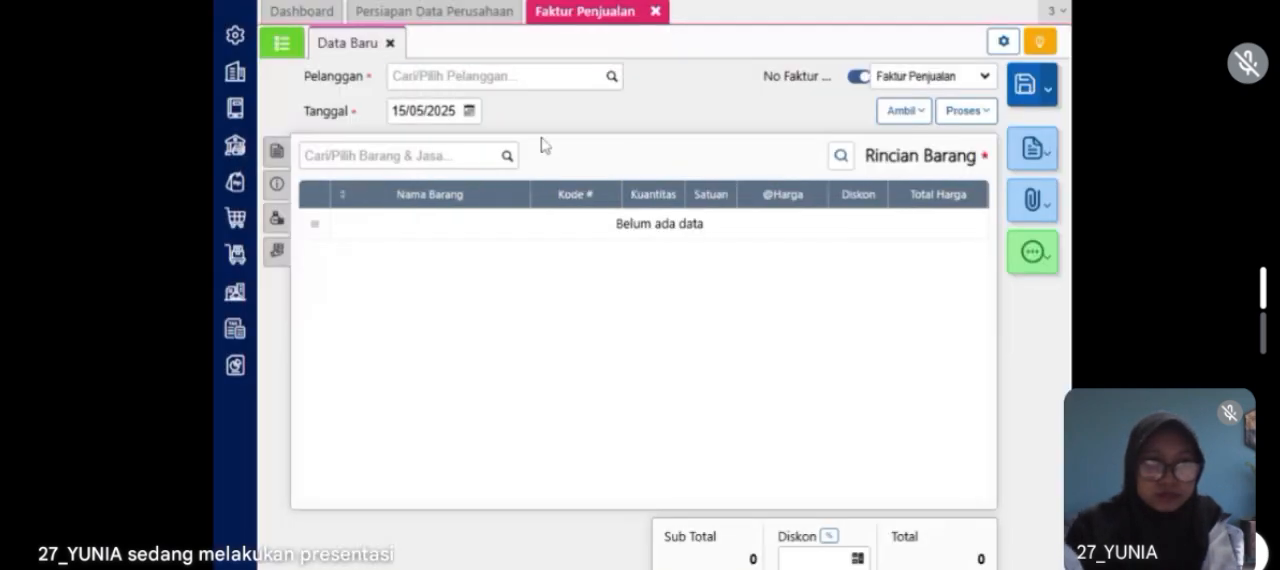
{"action": "type", "text": "umum"}
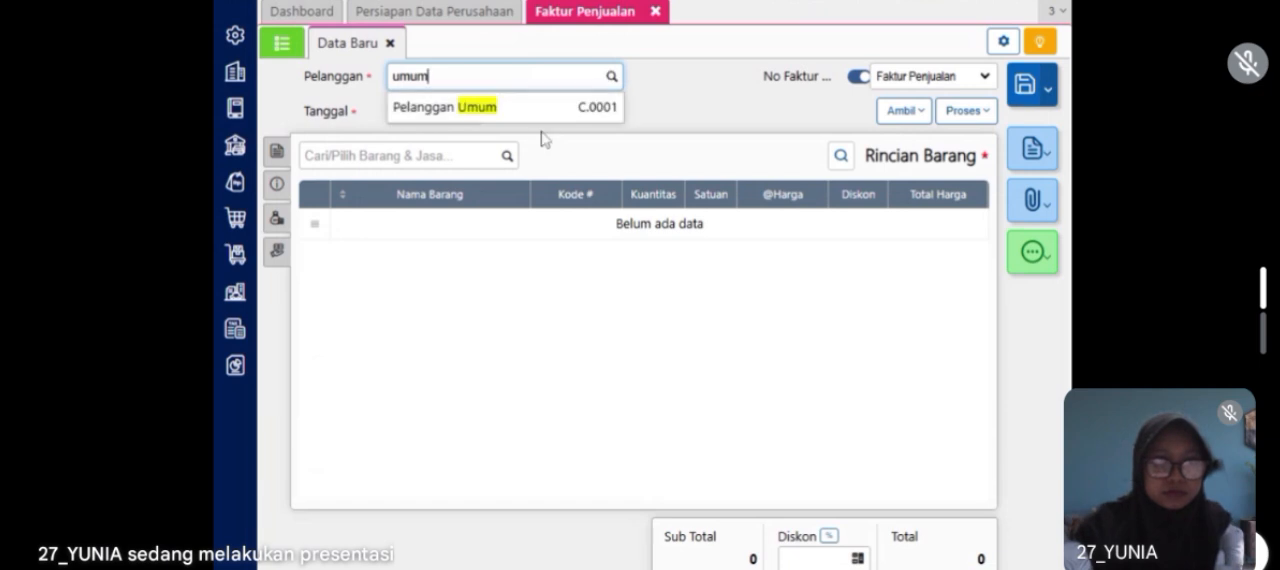
{"action": "left_click", "coordinate": [524, 120]}
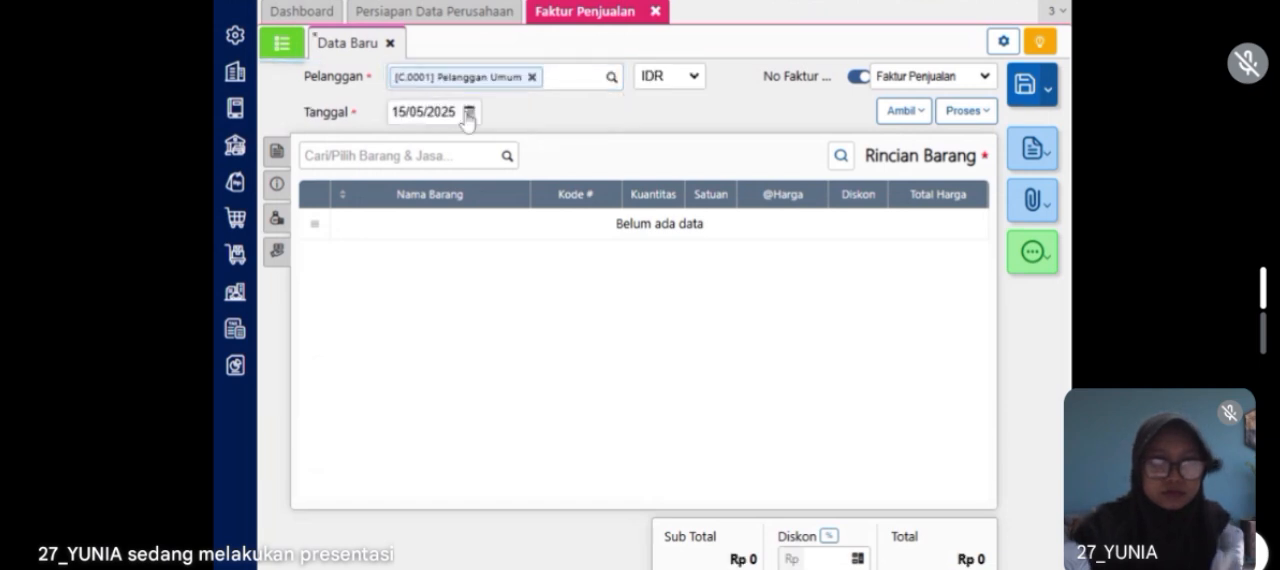
{"action": "left_click", "coordinate": [469, 111]}
{"action": "type", "text": "18/01/2023"}
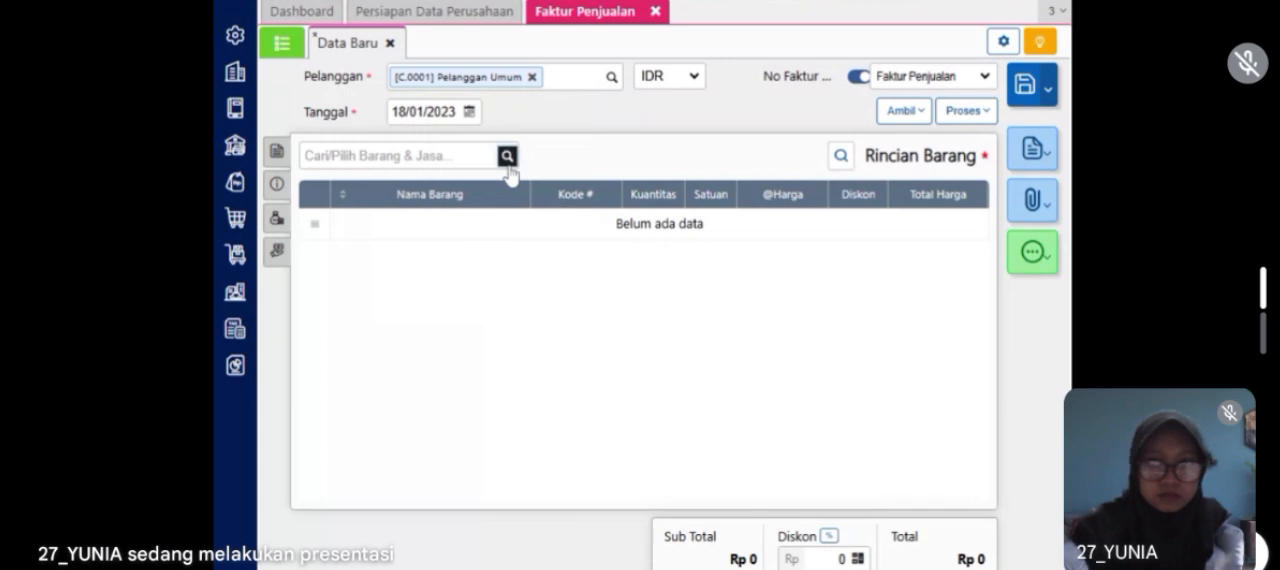
Step: Try to add Paket Valentine to the sales invoice's item details (Rincian Barang)
{"action": "left_click", "coordinate": [507, 165]}
{"action": "type", "text": "valen"}
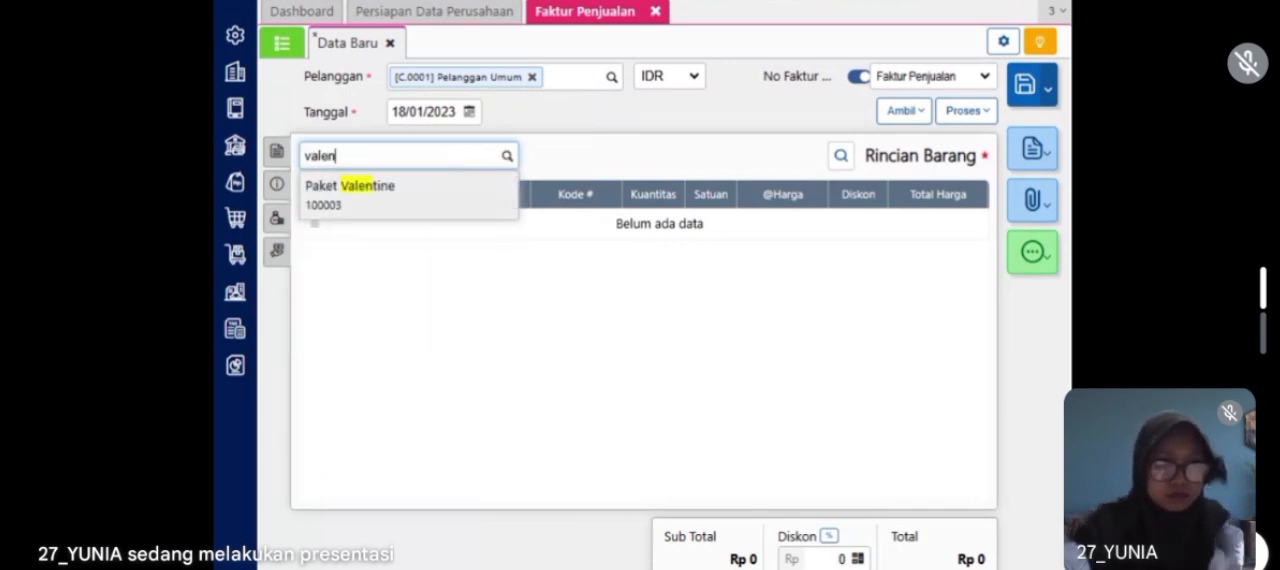
{"action": "left_click", "coordinate": [446, 206]}
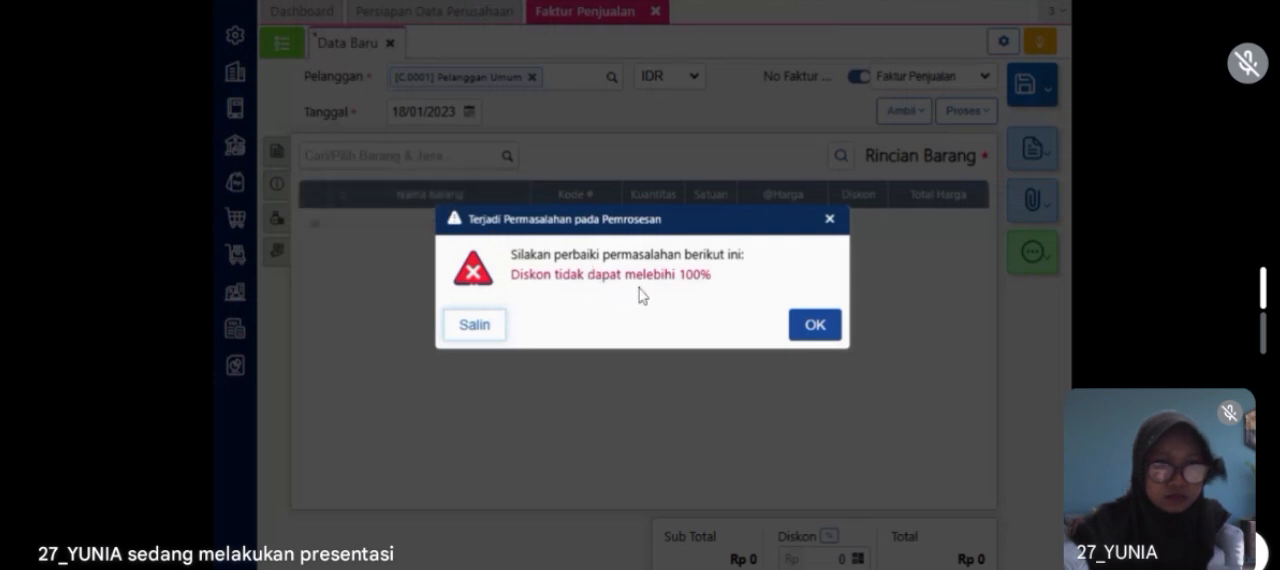
{"action": "left_click", "coordinate": [815, 325]}
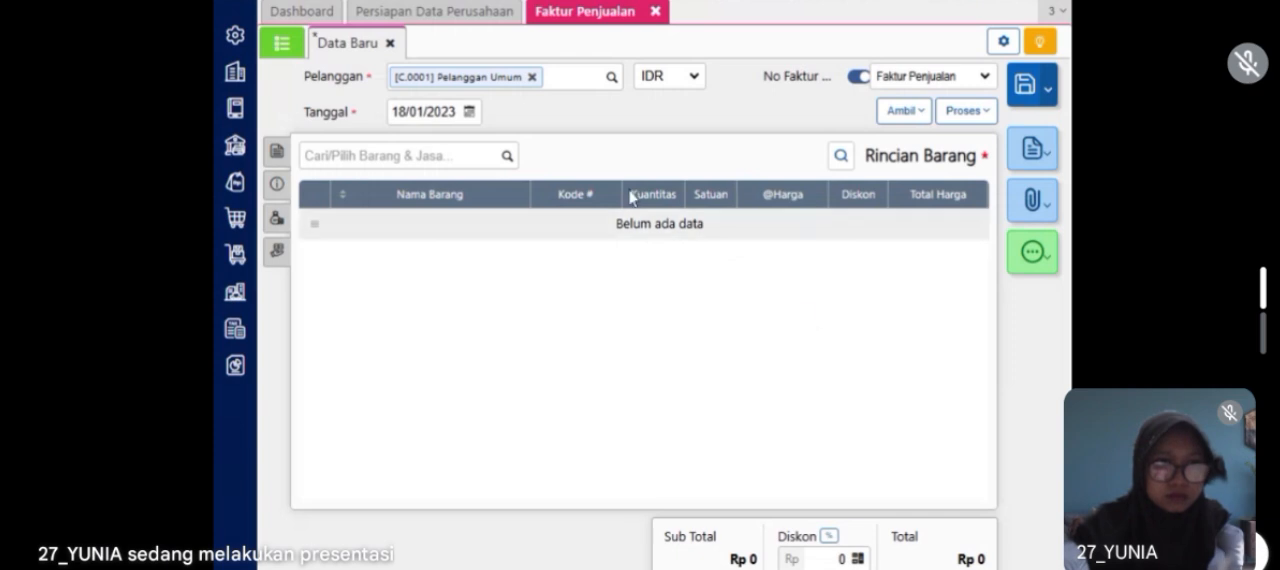
Step: Open the Paket Valentine item from Barang & Jasa and check its sales and purchase details (Penjualan / Pembelian)
{"action": "left_click", "coordinate": [238, 257]}
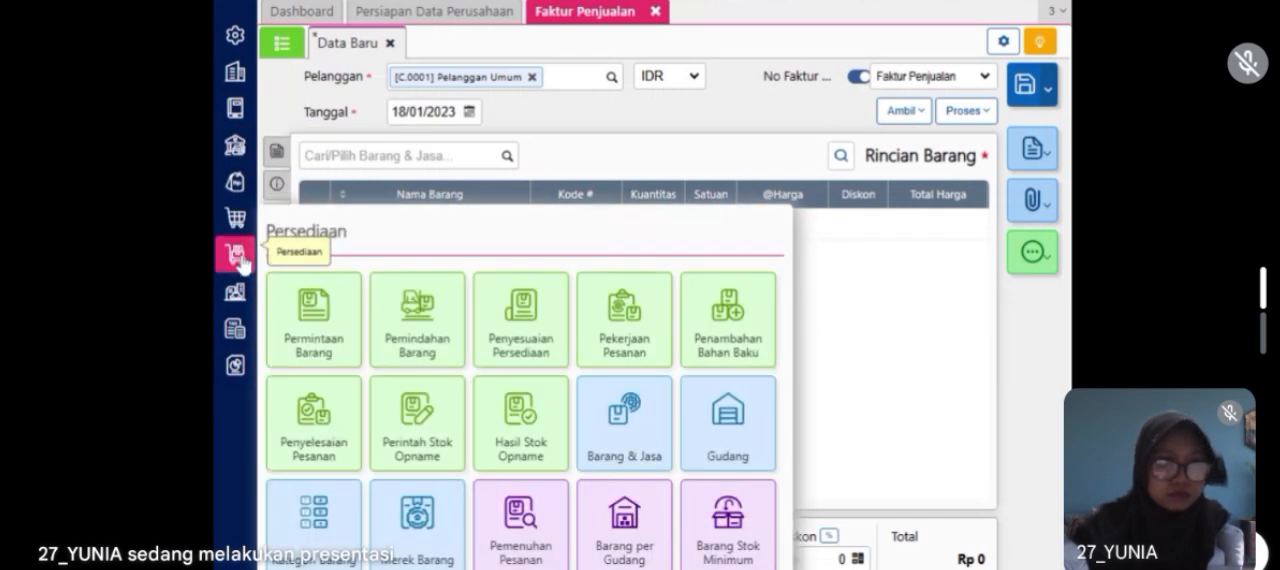
{"action": "left_click", "coordinate": [617, 425]}
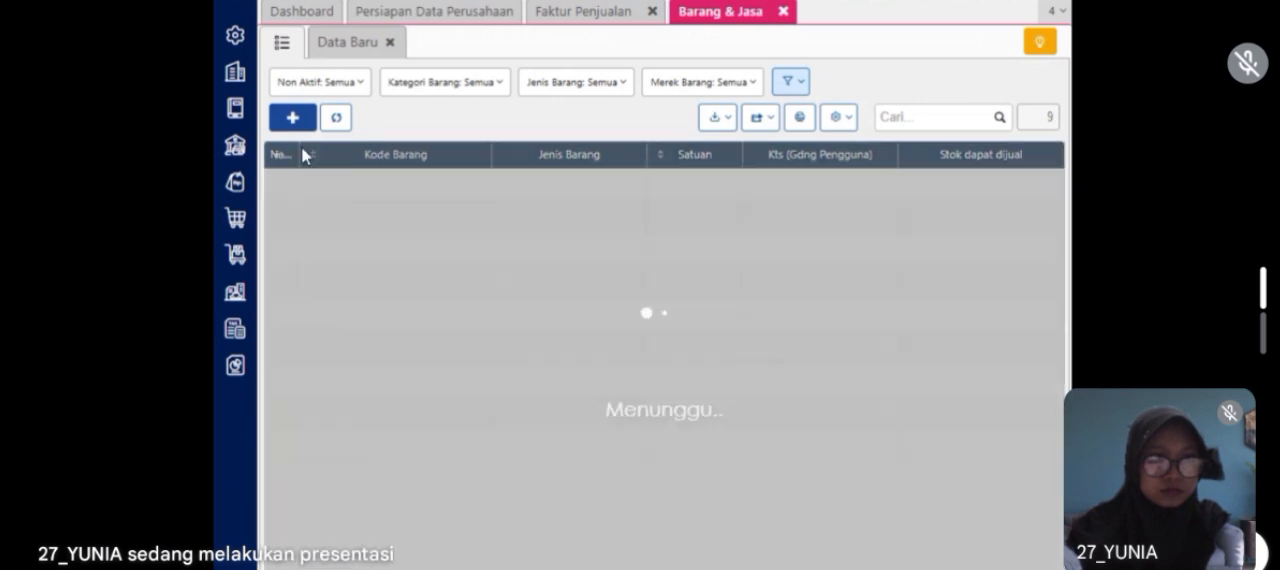
{"action": "left_click_drag", "start_coordinate": [301, 154], "coordinate": [431, 162]}
{"action": "left_click", "coordinate": [357, 383]}
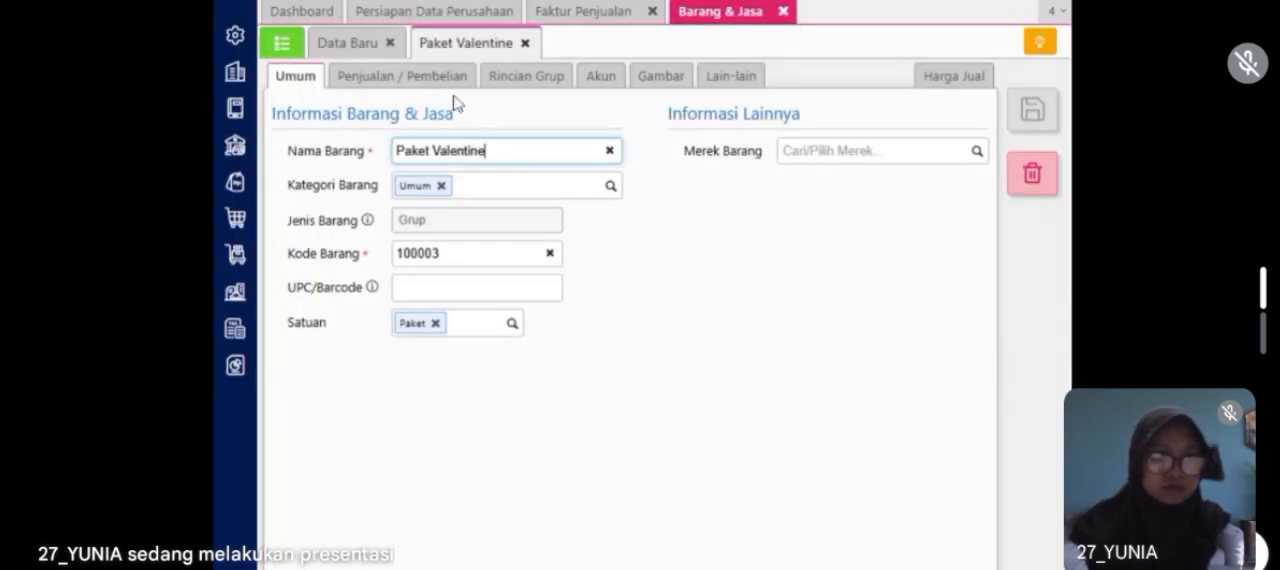
{"action": "left_click", "coordinate": [440, 86]}
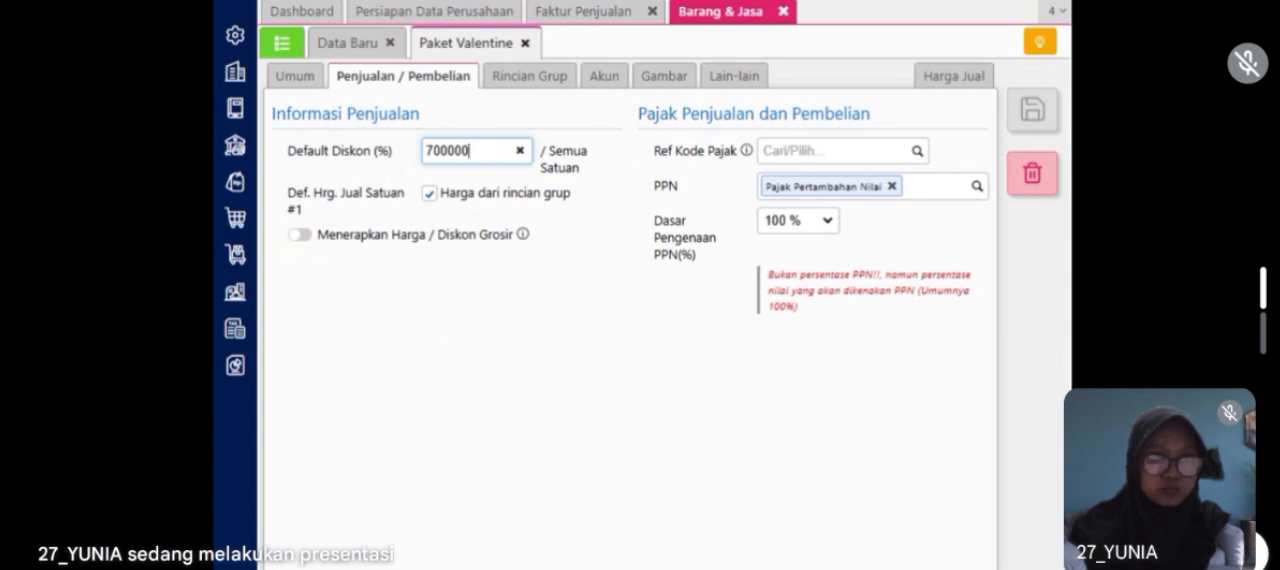
{"action": "left_click", "coordinate": [820, 224]}
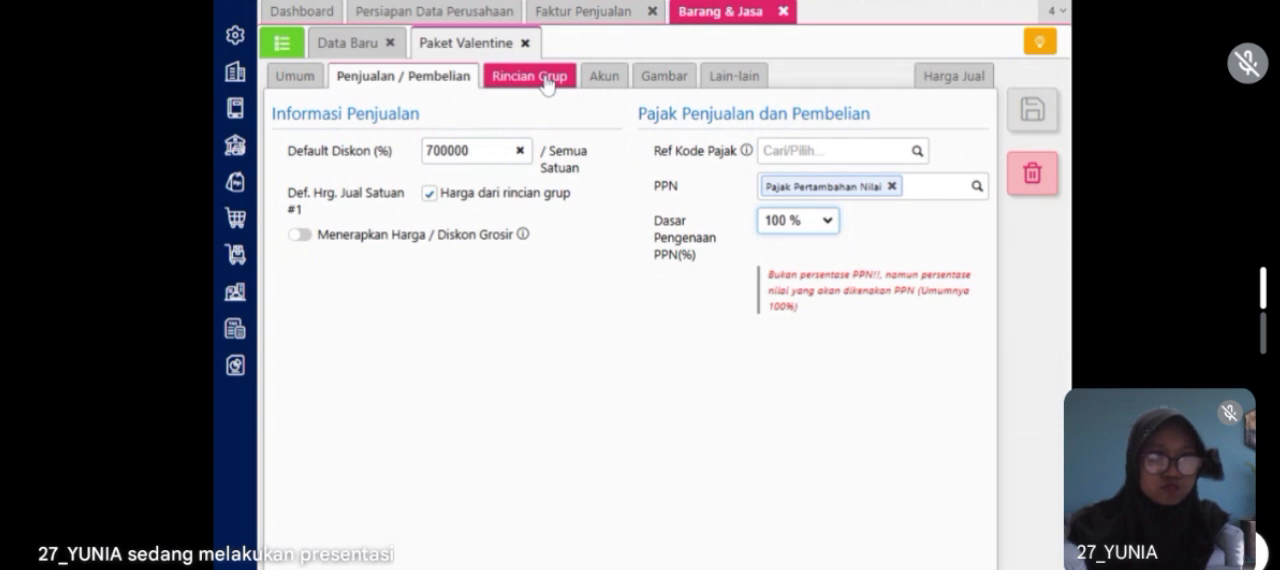
Step: Clear Paket Valentine's default discount, disable pricing from group details, set its default selling price to 700.000 per Paket, and save
{"action": "left_click", "coordinate": [520, 151]}
{"action": "left_click", "coordinate": [429, 194]}
{"action": "left_click", "coordinate": [505, 229]}
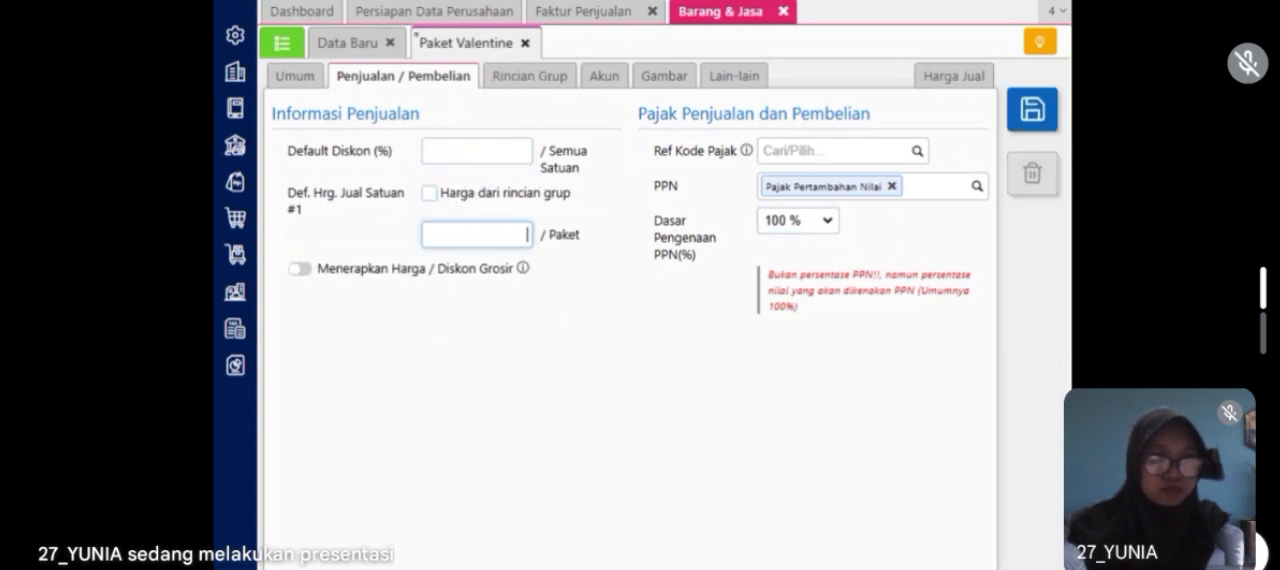
{"action": "type", "text": "700.000"}
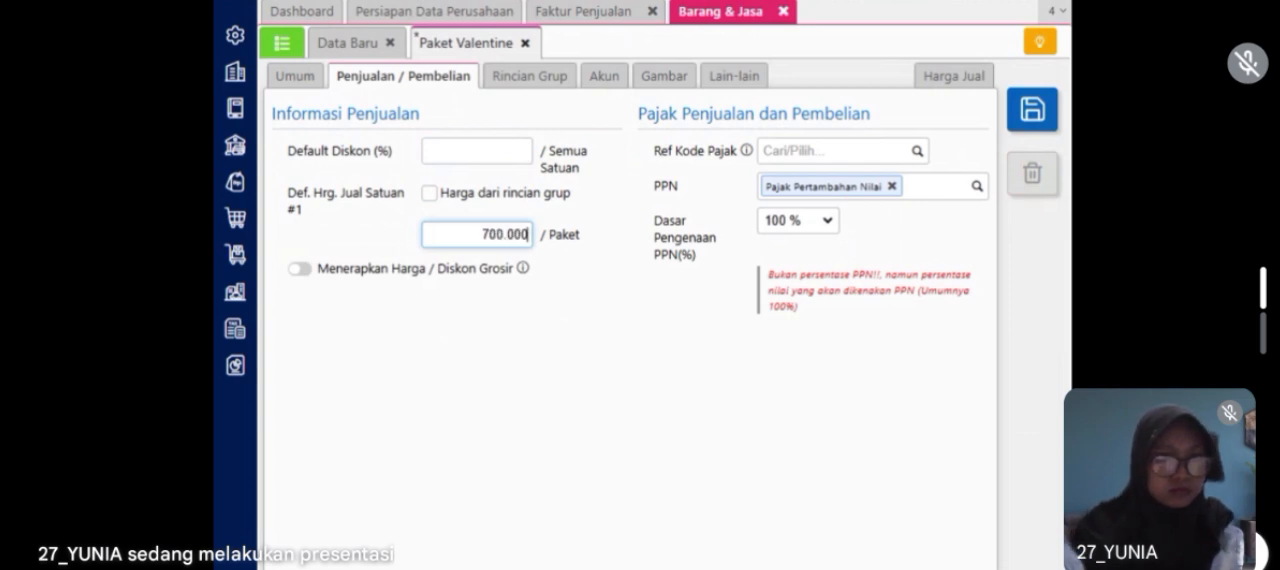
{"action": "left_click", "coordinate": [537, 357]}
{"action": "key", "text": "ctrl+s"}
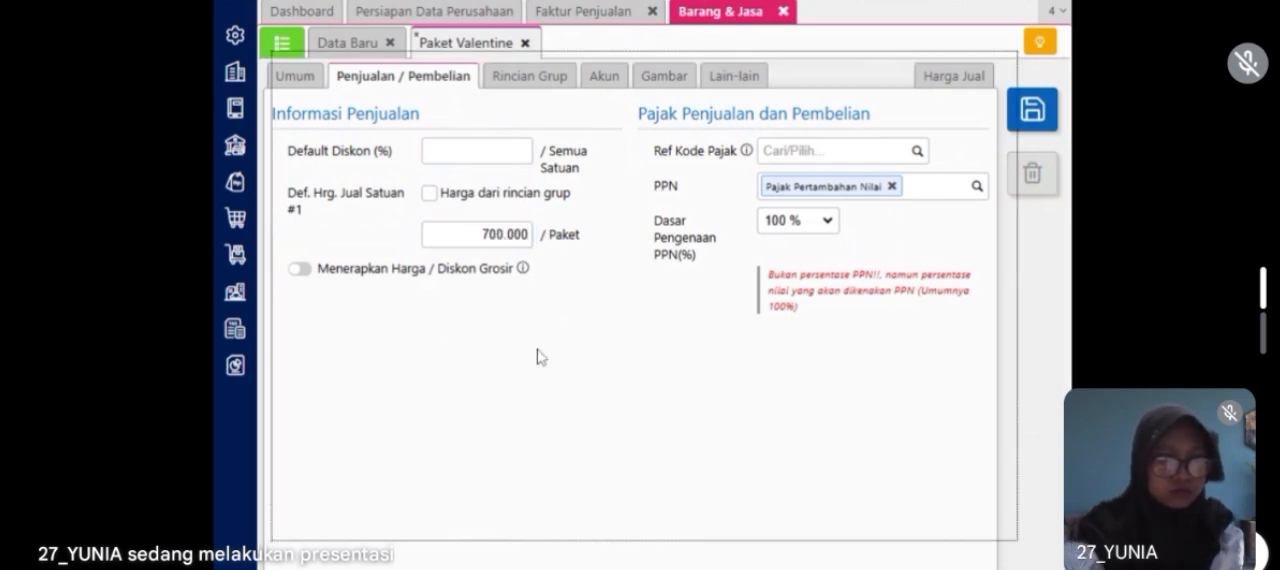
Step: Add Paket Valentine with a quantity of 5 Paket to the open sales invoice (Faktur Penjualan)
{"action": "left_click", "coordinate": [620, 20]}
{"action": "type", "text": "vale"}
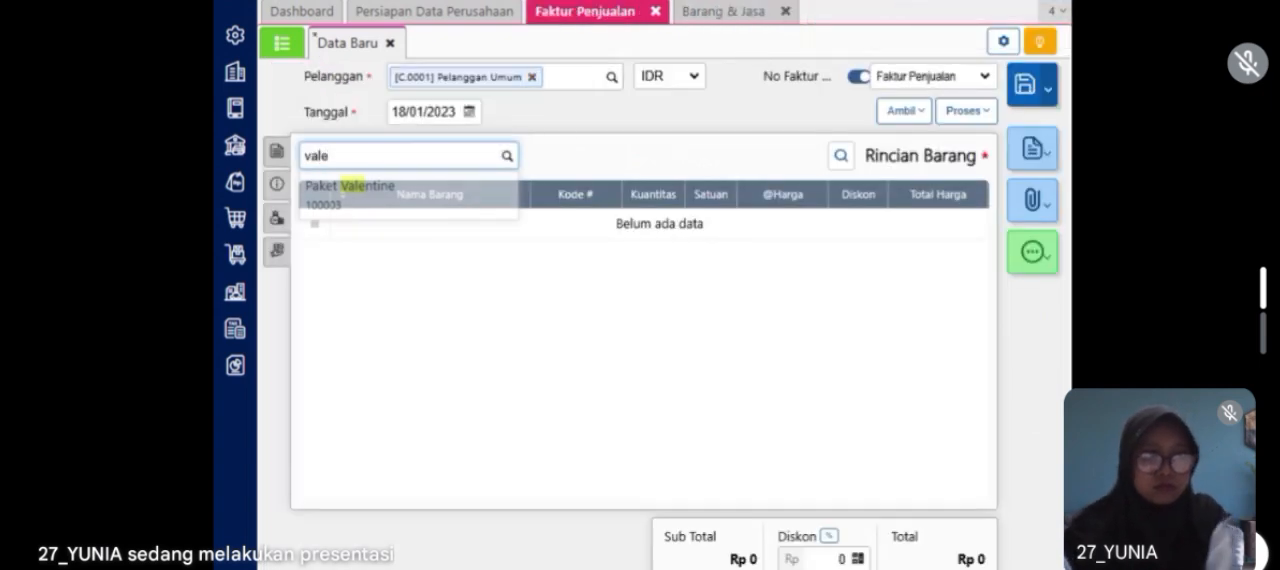
{"action": "left_click", "coordinate": [425, 205]}
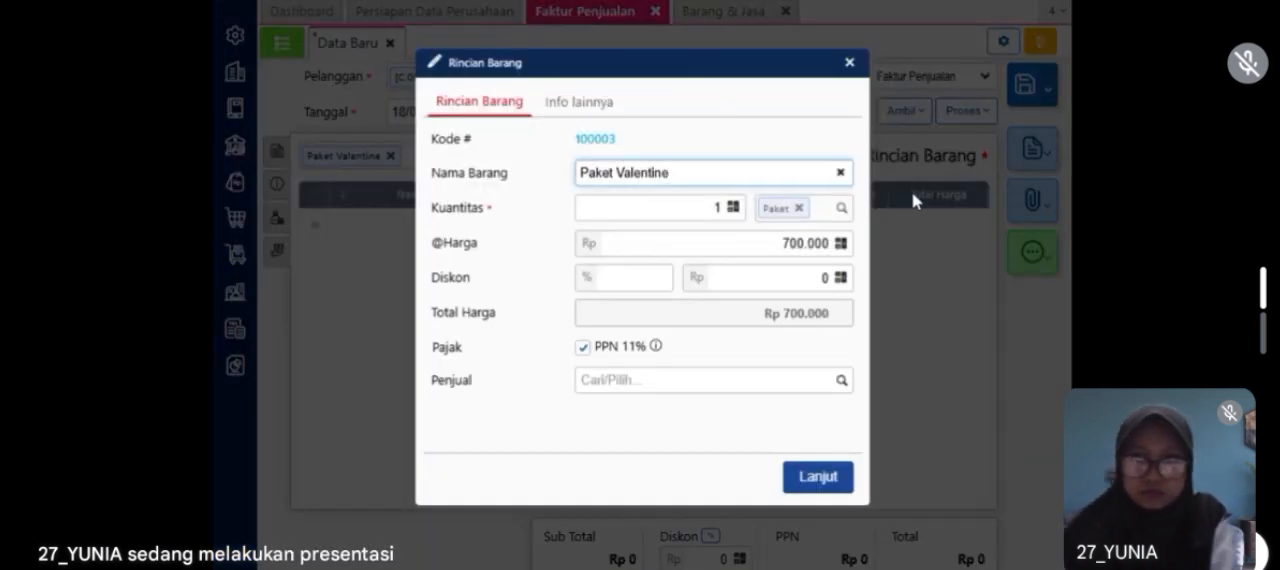
{"action": "key", "text": "Tab"}
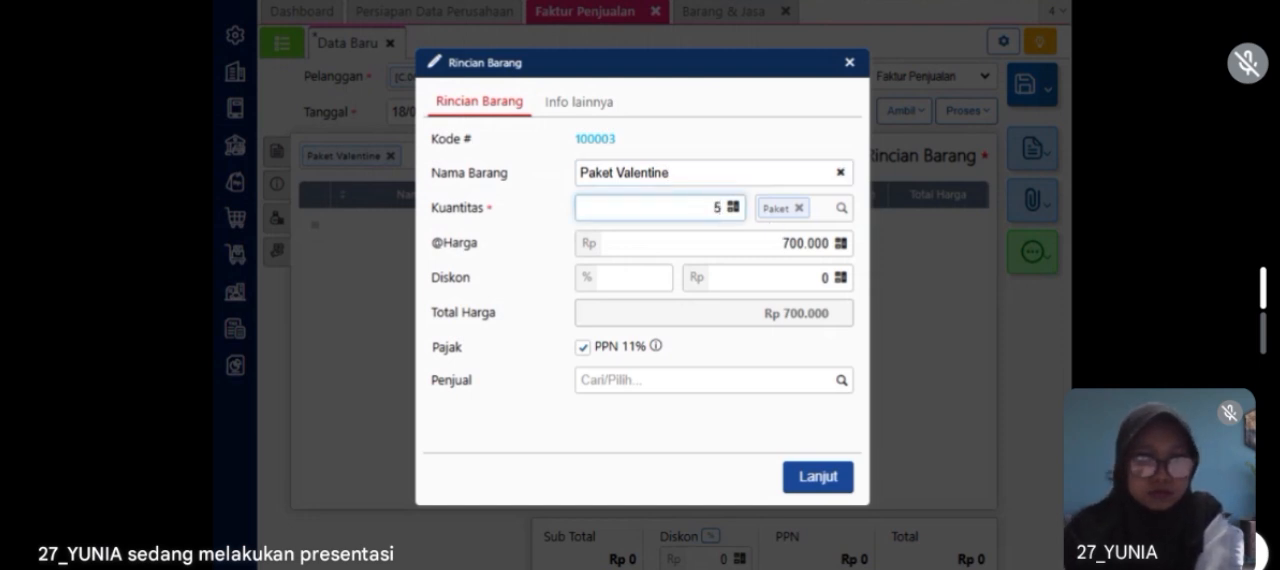
{"action": "type", "text": "5"}
{"action": "left_click", "coordinate": [687, 446]}
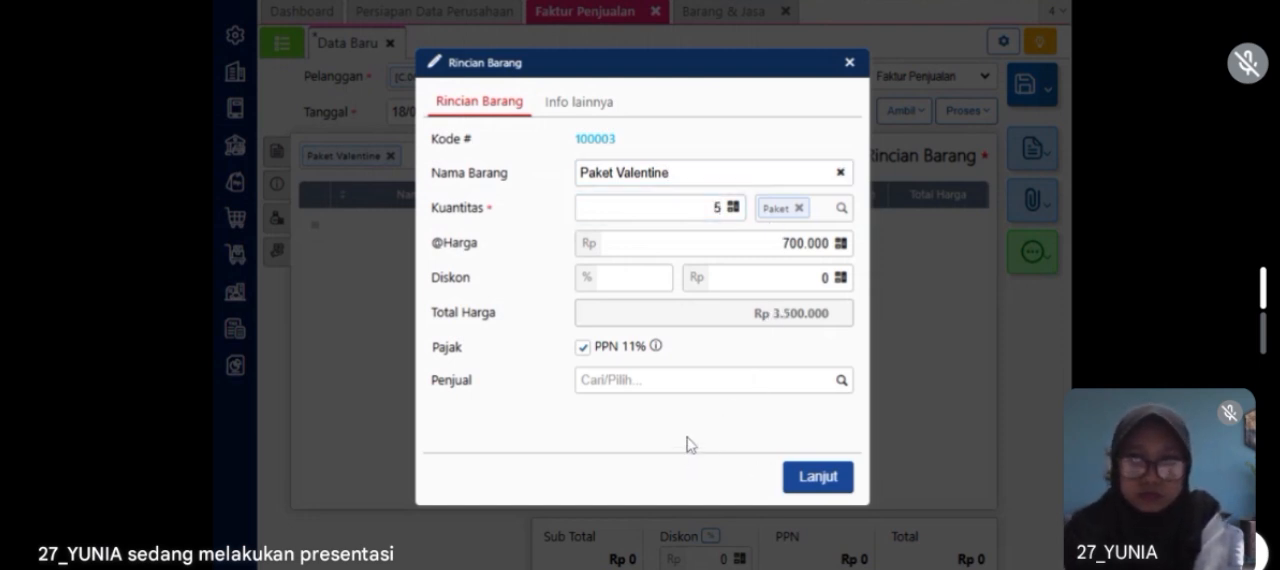
{"action": "left_click", "coordinate": [796, 477]}
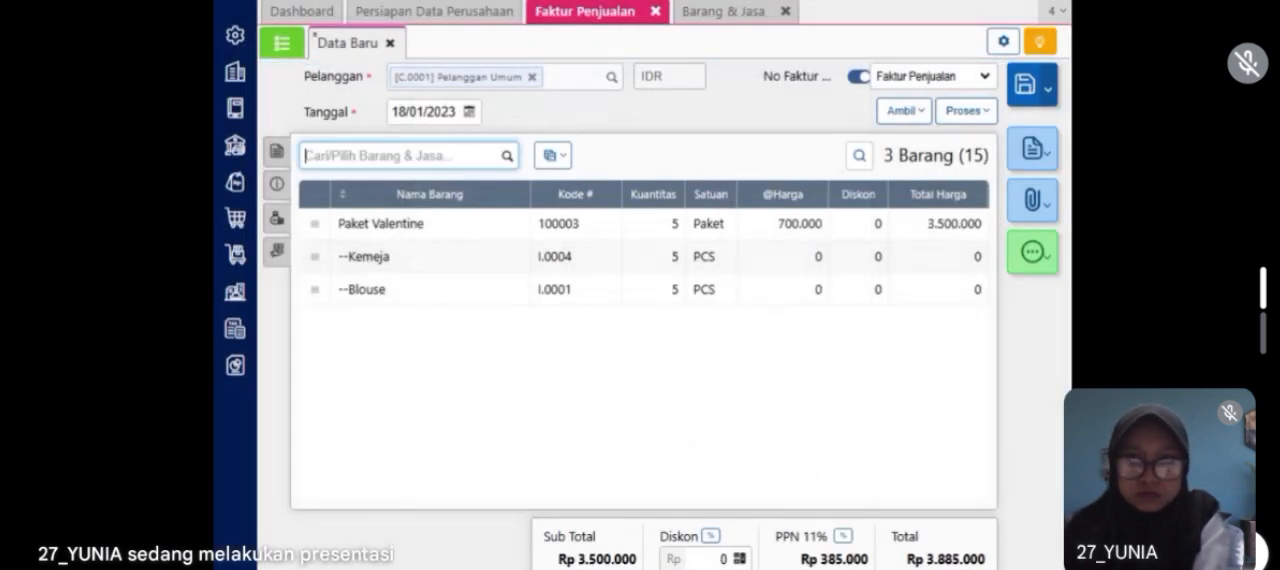
Step: Set the warehouse (Gudang) of all items on the sales invoice to Store
{"action": "left_click", "coordinate": [551, 158]}
{"action": "left_click", "coordinate": [543, 199]}
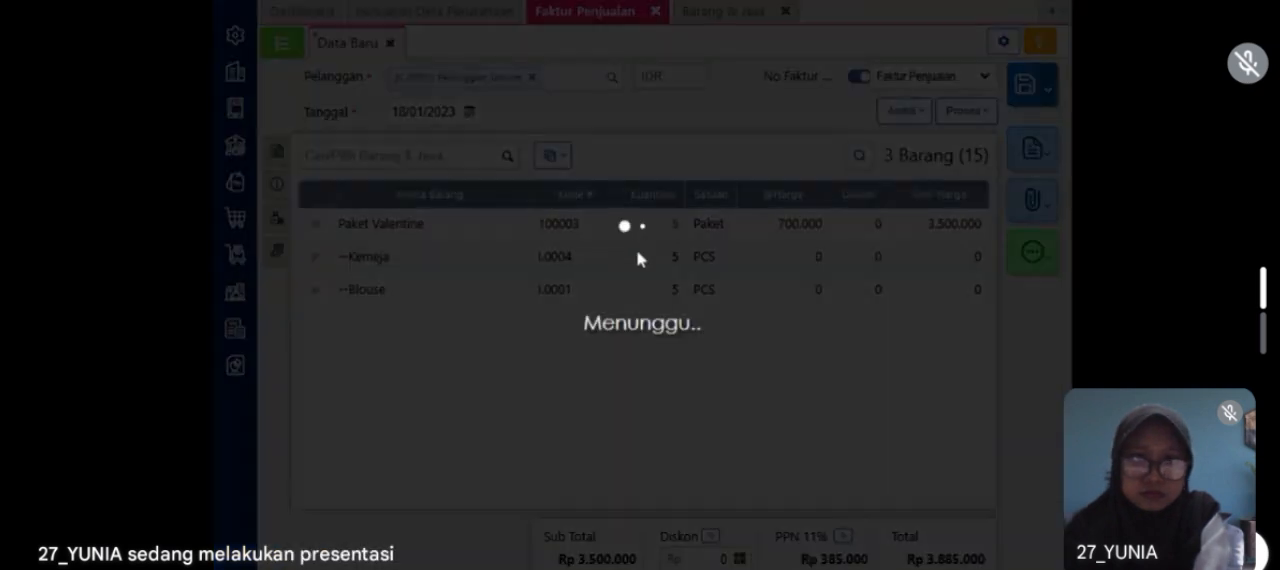
{"action": "type", "text": "st"}
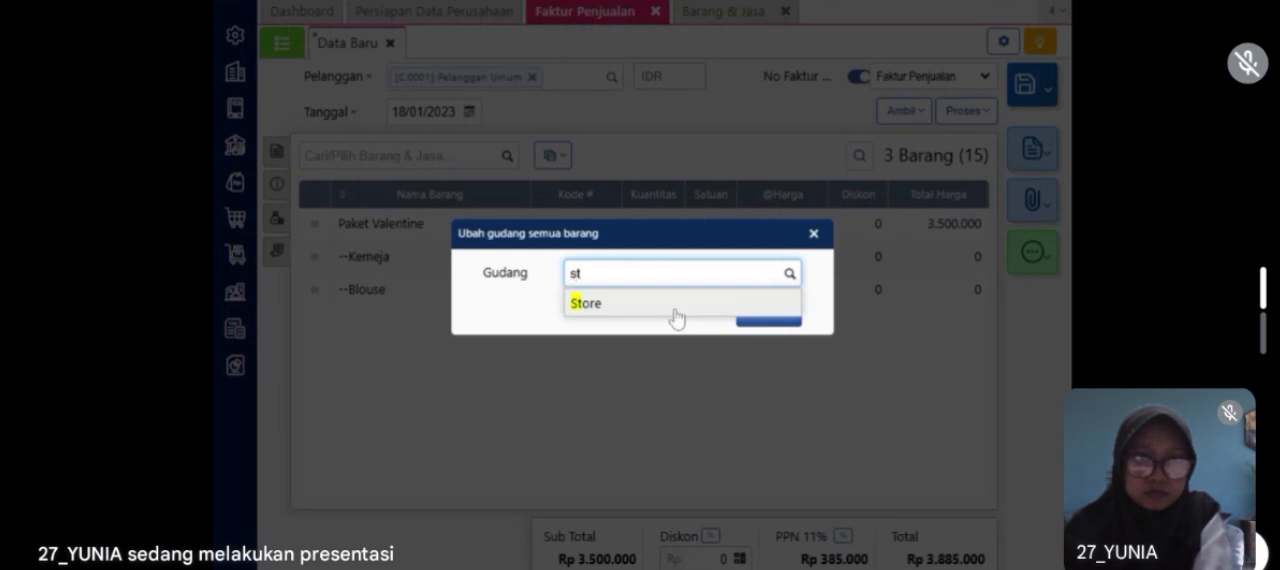
{"action": "left_click", "coordinate": [675, 310]}
{"action": "left_click", "coordinate": [746, 322]}
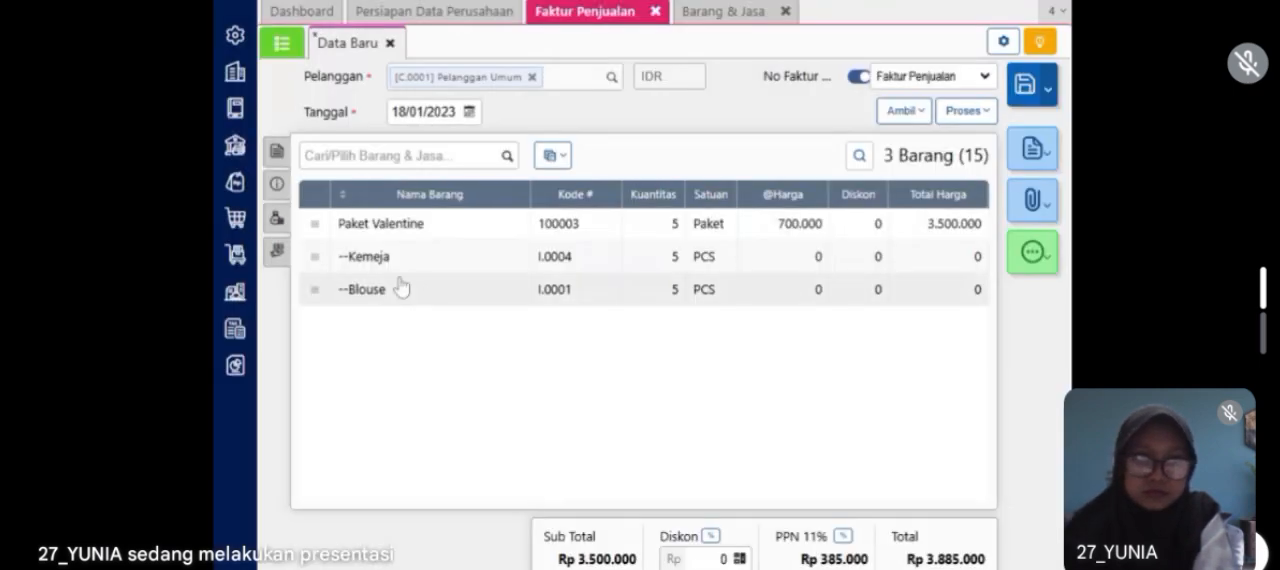
Step: Set the invoice's delivery date (Tgl Pengiriman) to 18/01/2023 and check its other costs (Biaya Lainnya)
{"action": "left_click", "coordinate": [278, 186]}
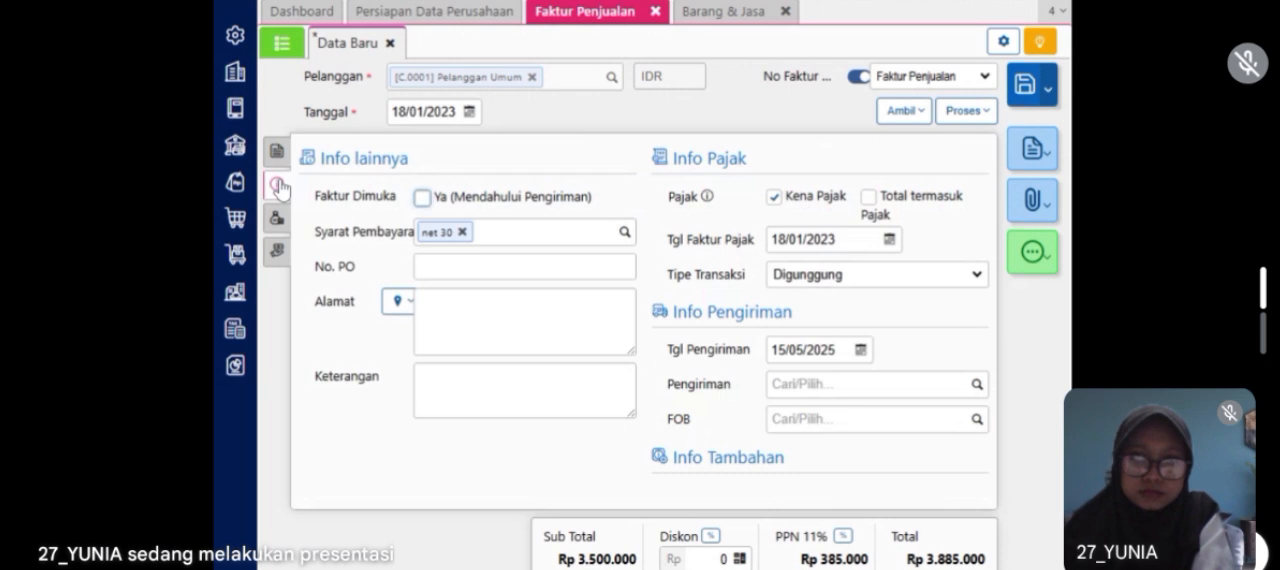
{"action": "left_click", "coordinate": [795, 349]}
{"action": "type", "text": "18/01/202"}
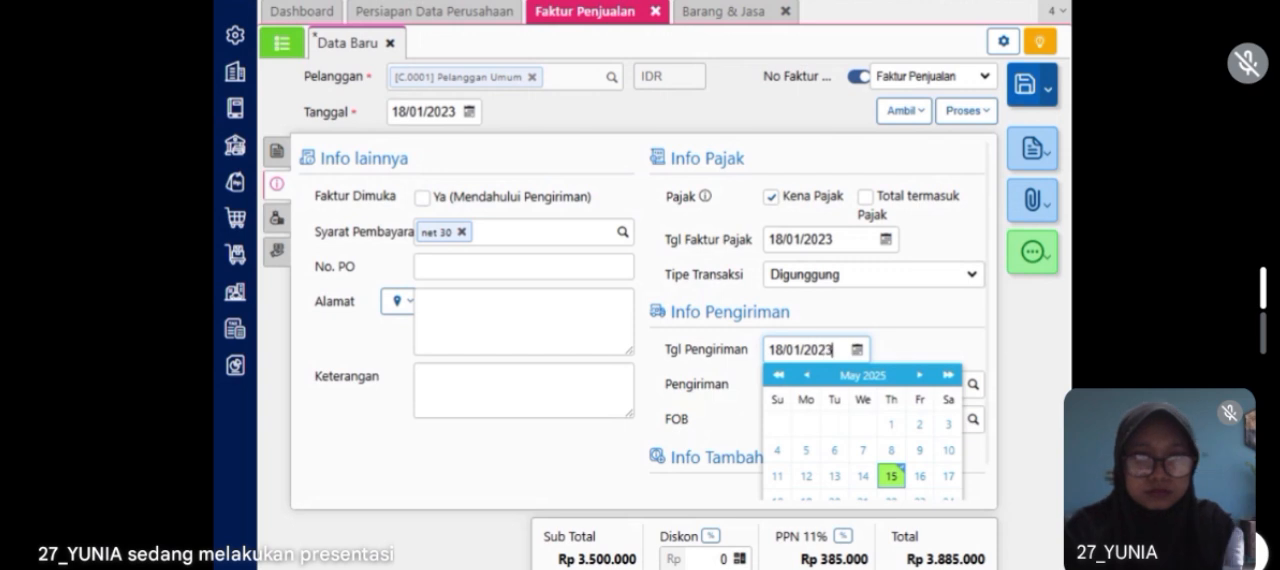
{"action": "left_click", "coordinate": [896, 347]}
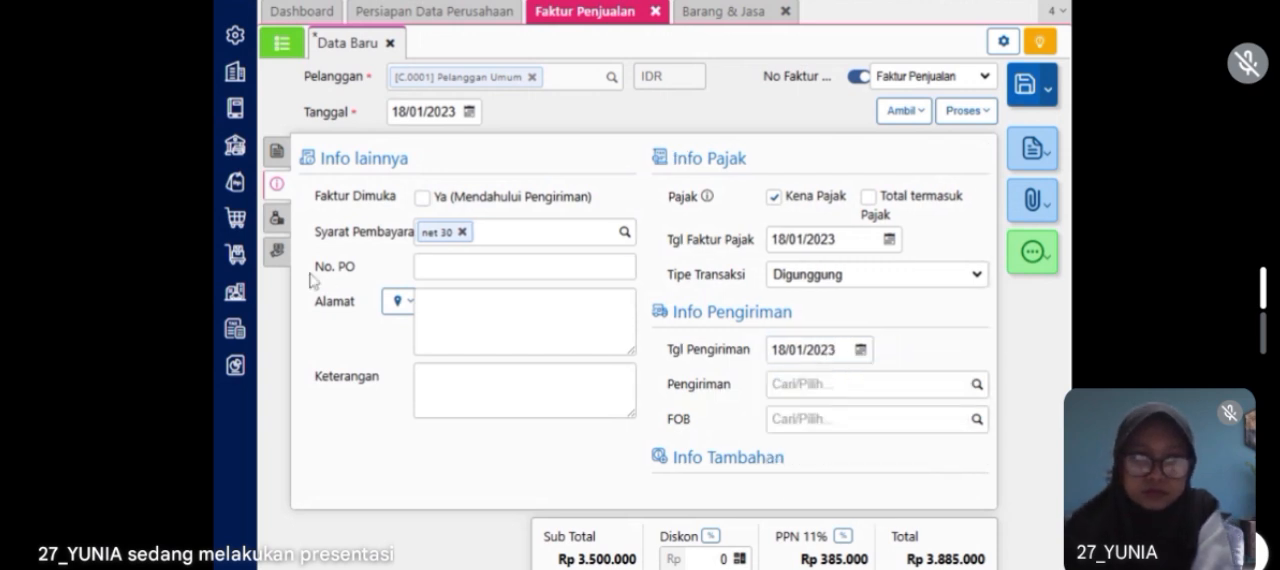
{"action": "left_click", "coordinate": [275, 222]}
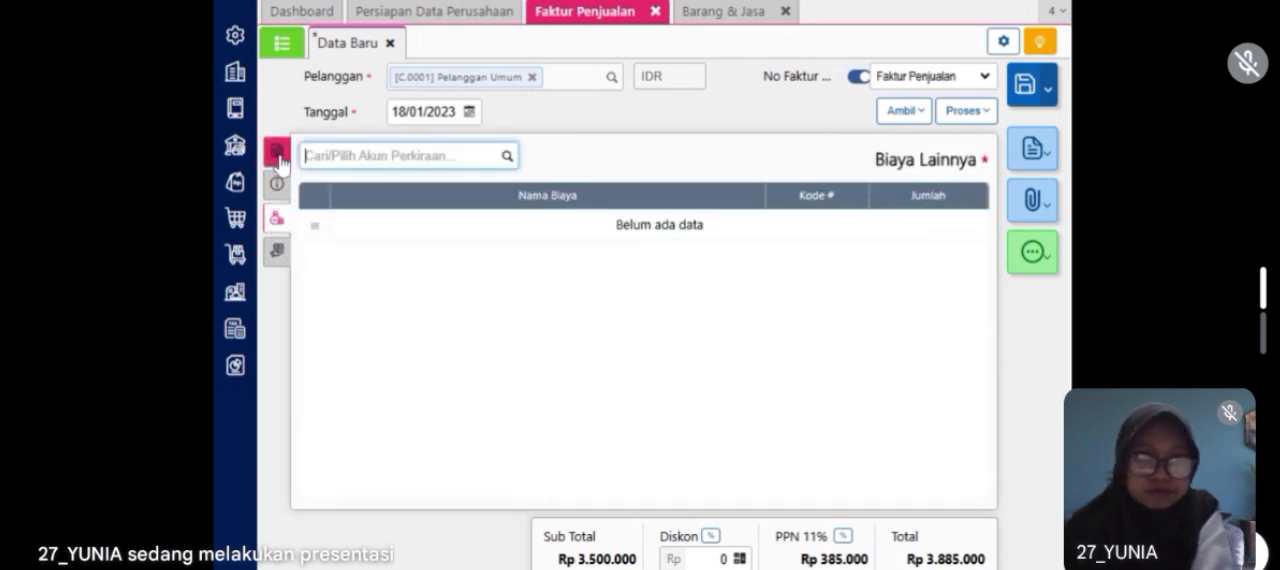
{"action": "left_click", "coordinate": [276, 151]}
Step: Process the sales invoice into a payment (Pembayaran) and calculate the payment value from the invoice
{"action": "left_click", "coordinate": [963, 112]}
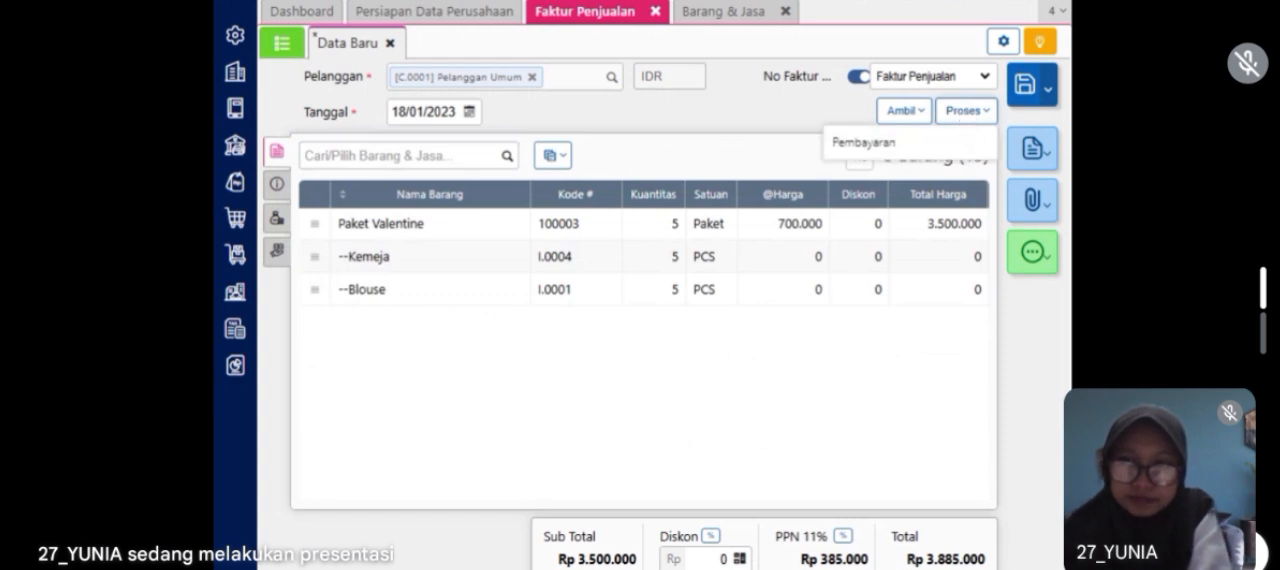
{"action": "left_click", "coordinate": [949, 152]}
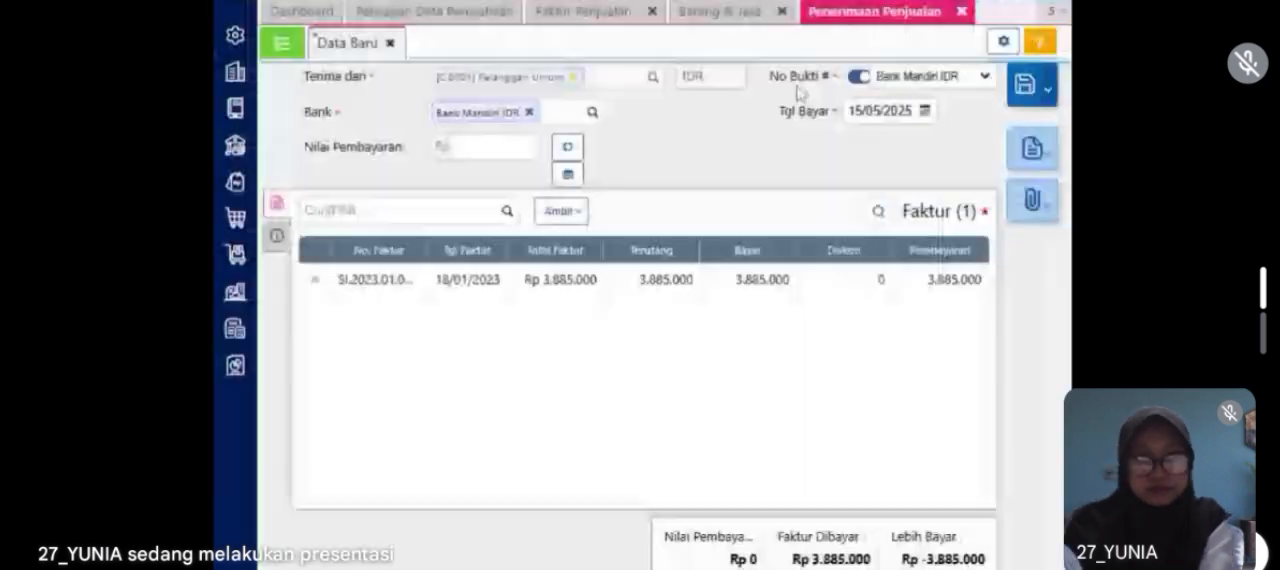
{"action": "left_click", "coordinate": [568, 147]}
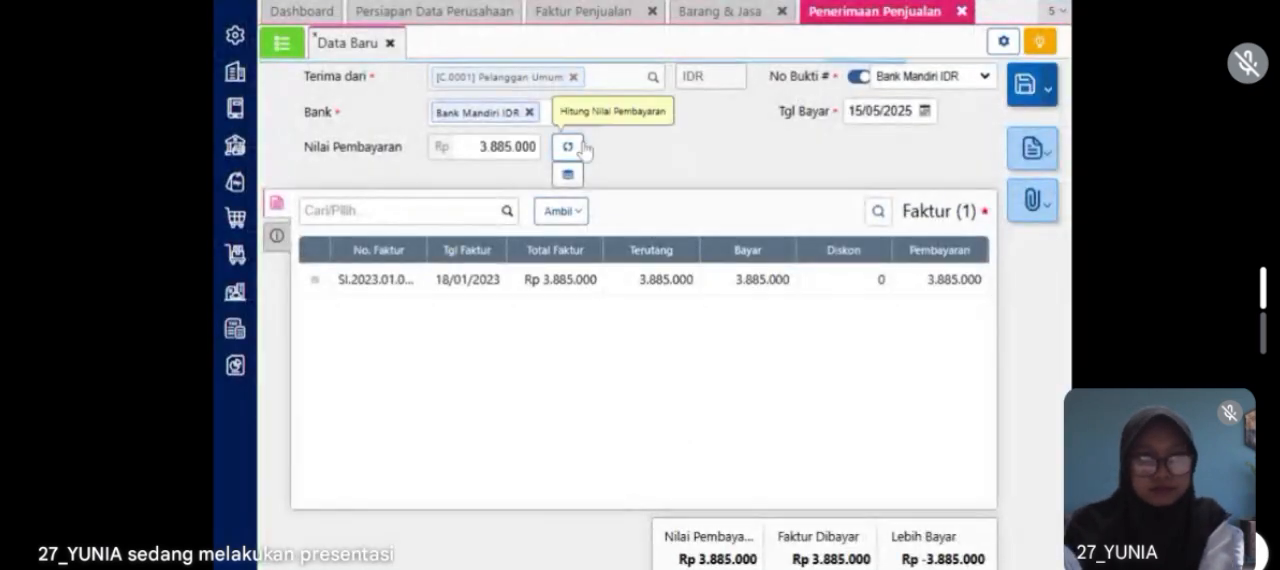
Step: Set the sales receipt's bank account to Kas IDR and its payment date (Tgl Bayar) to 18/01/2023
{"action": "left_click", "coordinate": [529, 113]}
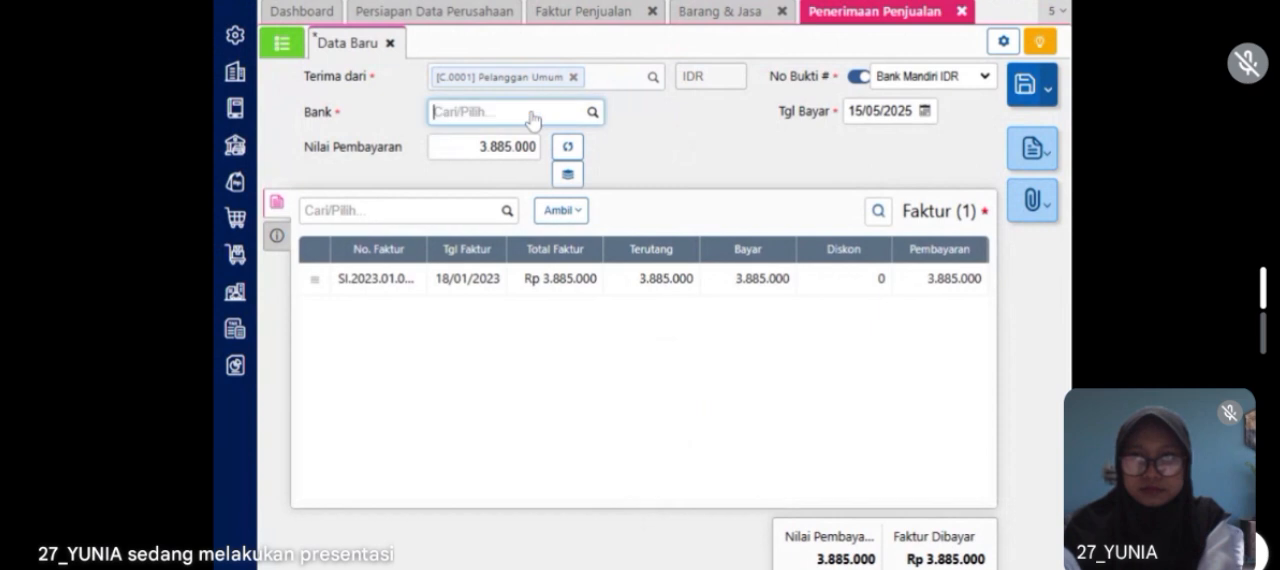
{"action": "type", "text": "kas"}
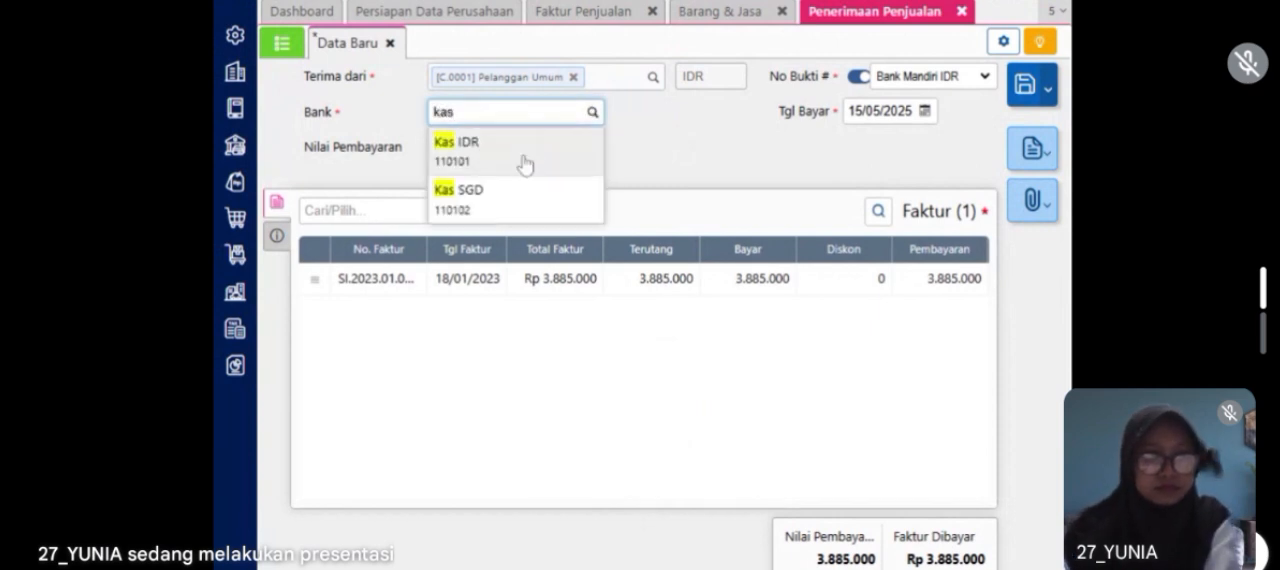
{"action": "left_click", "coordinate": [525, 163]}
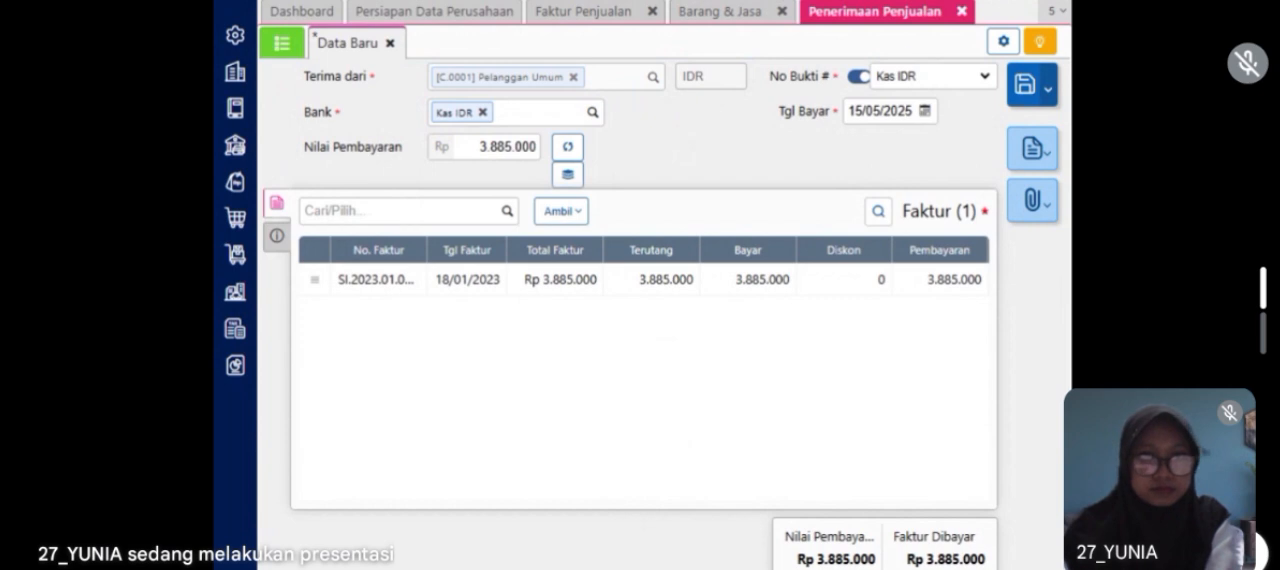
{"action": "left_click", "coordinate": [878, 111]}
{"action": "type", "text": "18/01/2023"}
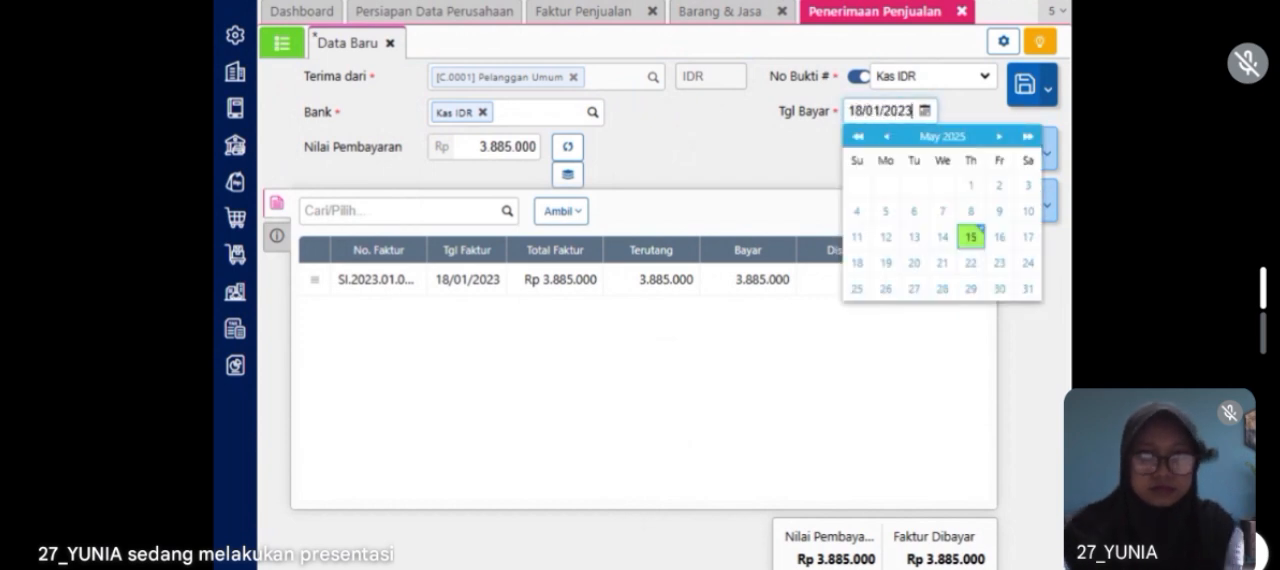
{"action": "left_click", "coordinate": [707, 187]}
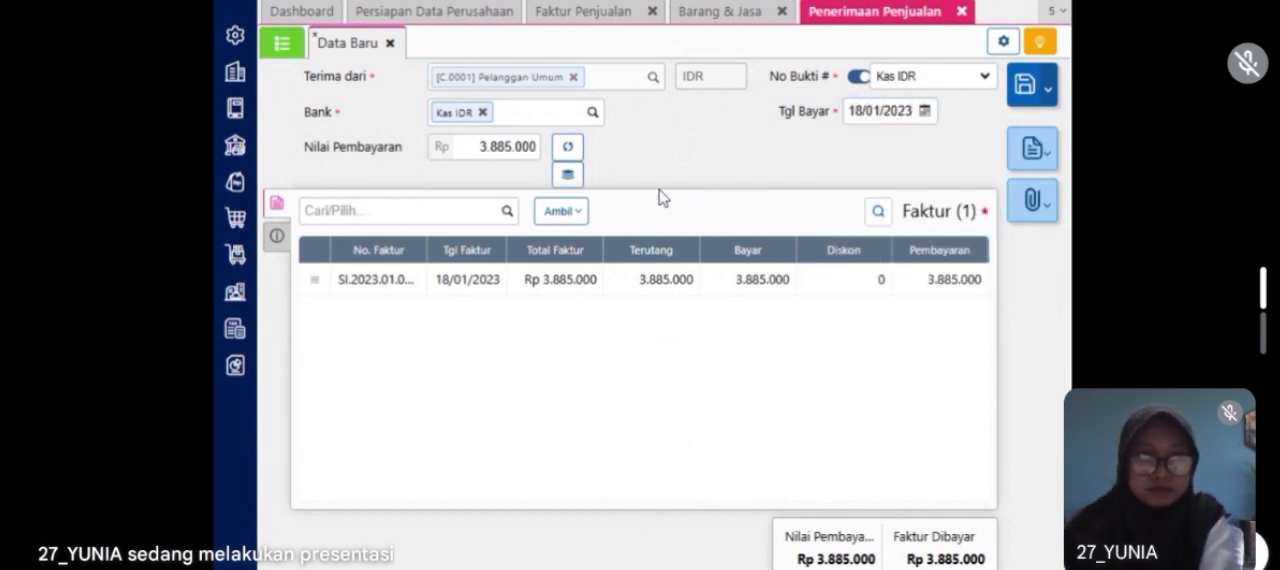
Step: Check the receipt's payment method under Info lainnya, then save the sales receipt (Penerimaan Penjualan)
{"action": "left_click", "coordinate": [268, 240]}
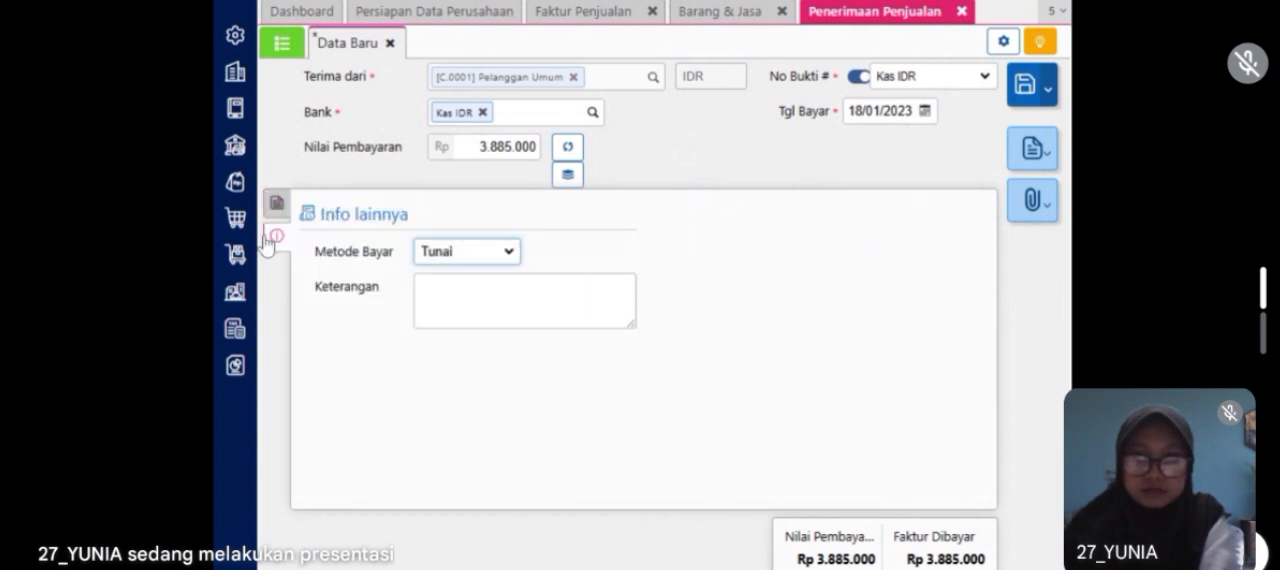
{"action": "left_click", "coordinate": [270, 210]}
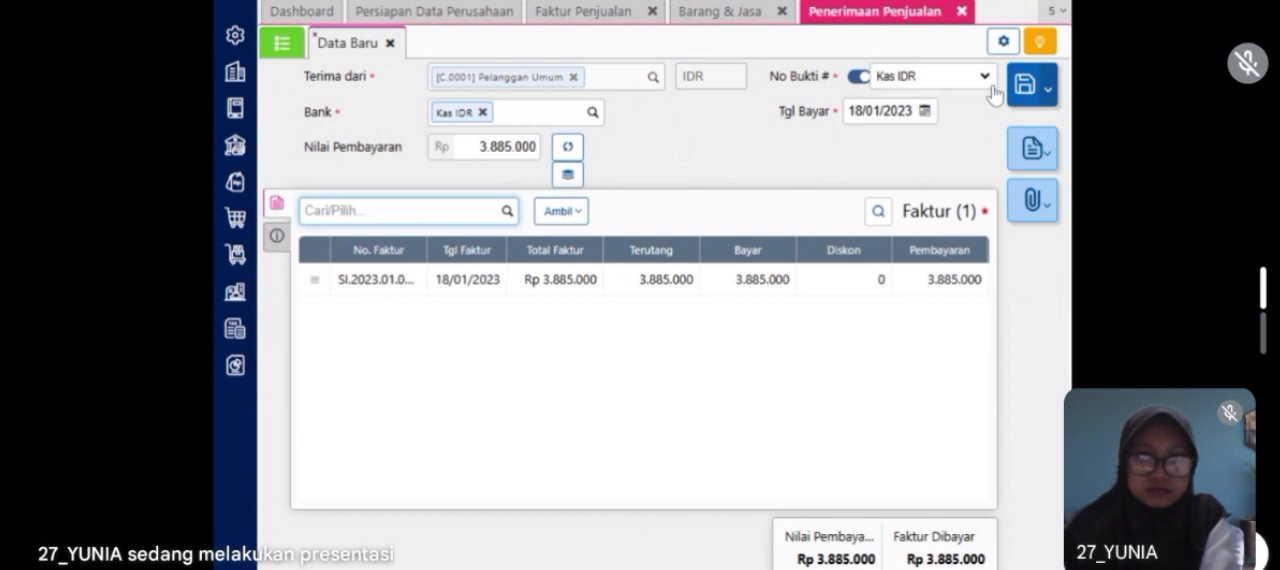
{"action": "left_click", "coordinate": [1025, 92]}
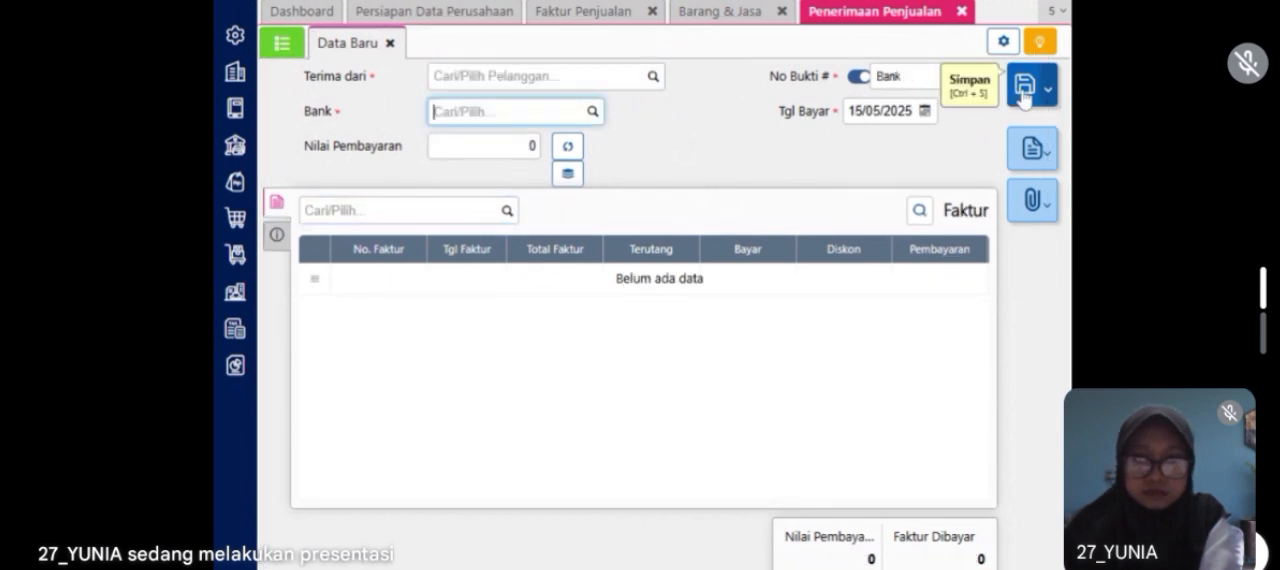
Step: Open the bank history (Histori Bank) and choose the Kas IDR account
{"action": "left_click", "coordinate": [234, 147]}
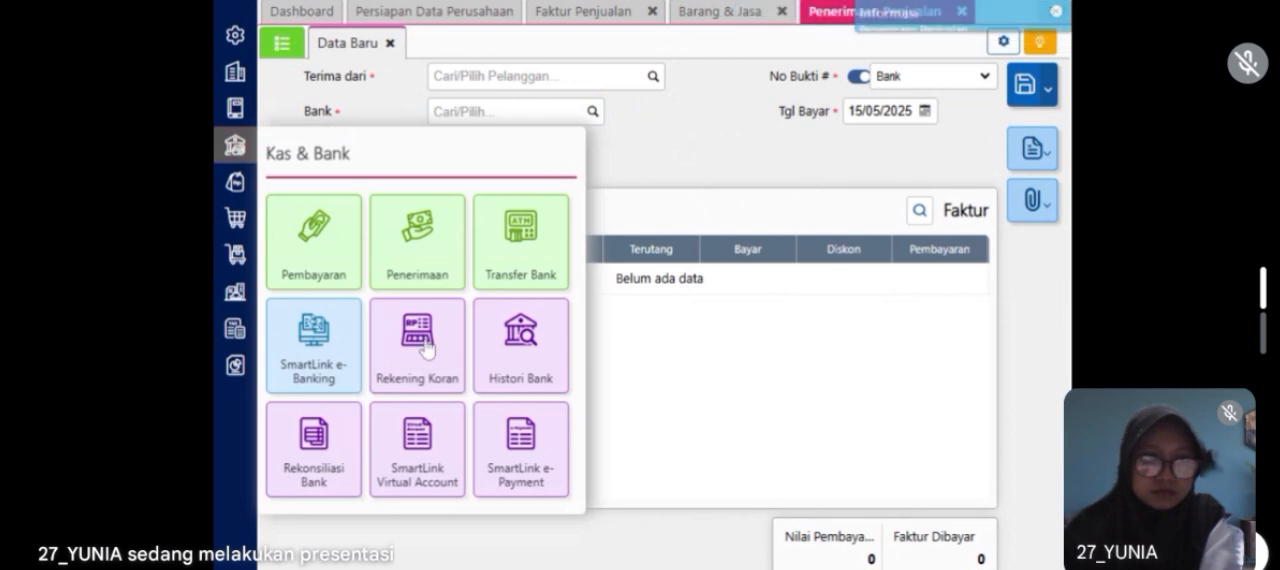
{"action": "left_click", "coordinate": [516, 370]}
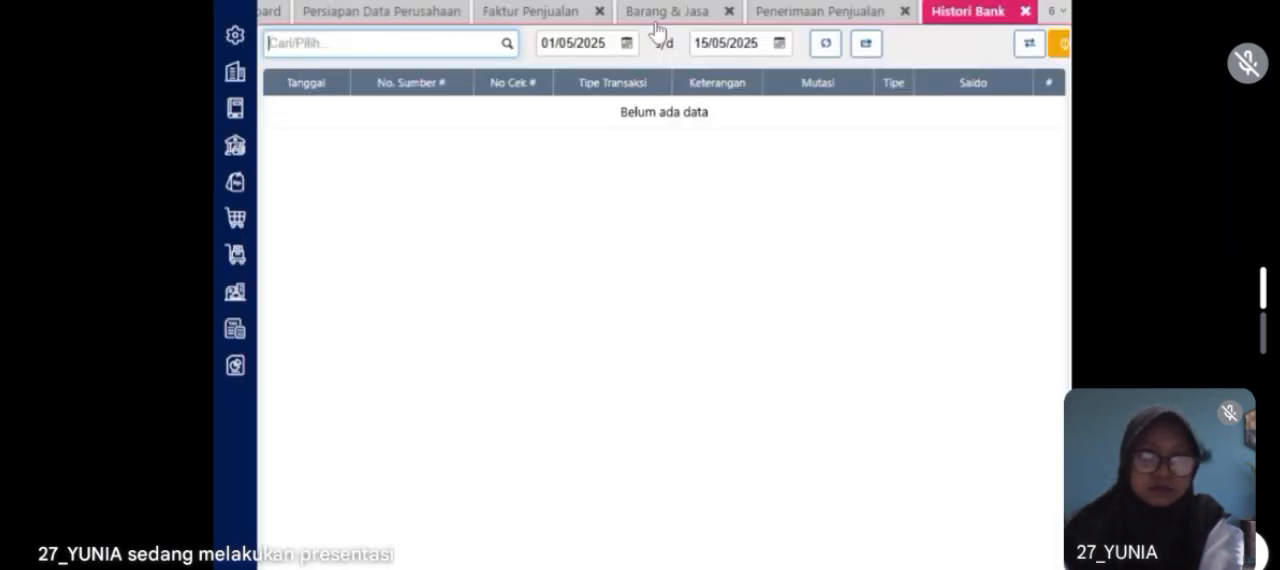
{"action": "left_click", "coordinate": [513, 49]}
{"action": "left_click", "coordinate": [446, 97]}
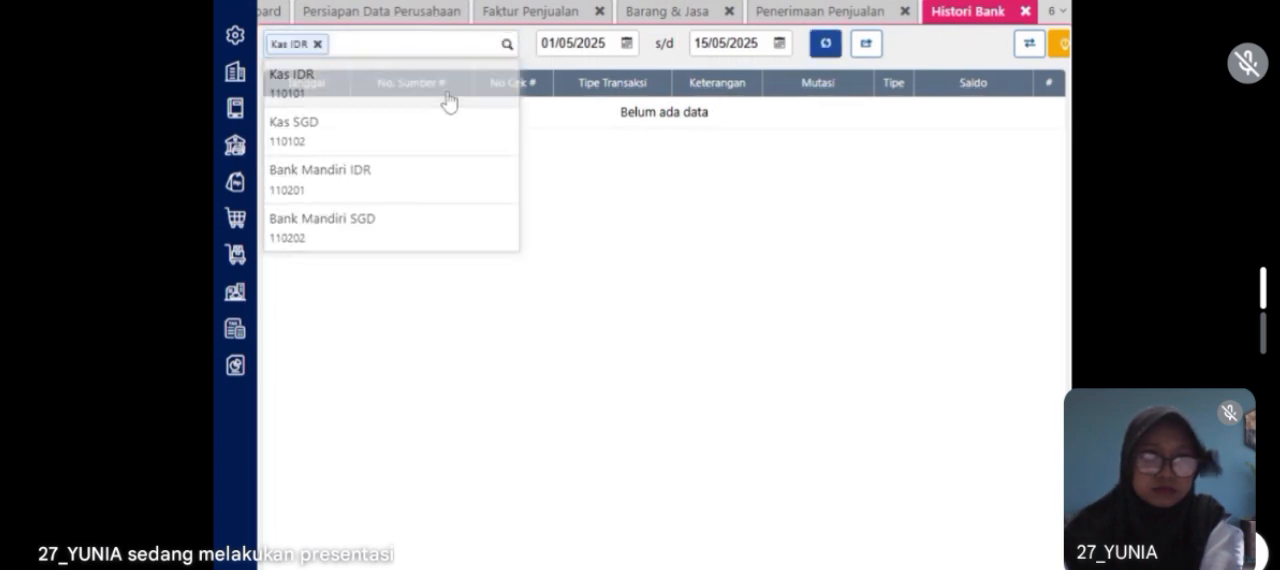
Step: Show the Kas IDR history for the period 01/01/2023 to 18/01/2023
{"action": "left_click", "coordinate": [578, 43]}
{"action": "type", "text": "01/01/2023"}
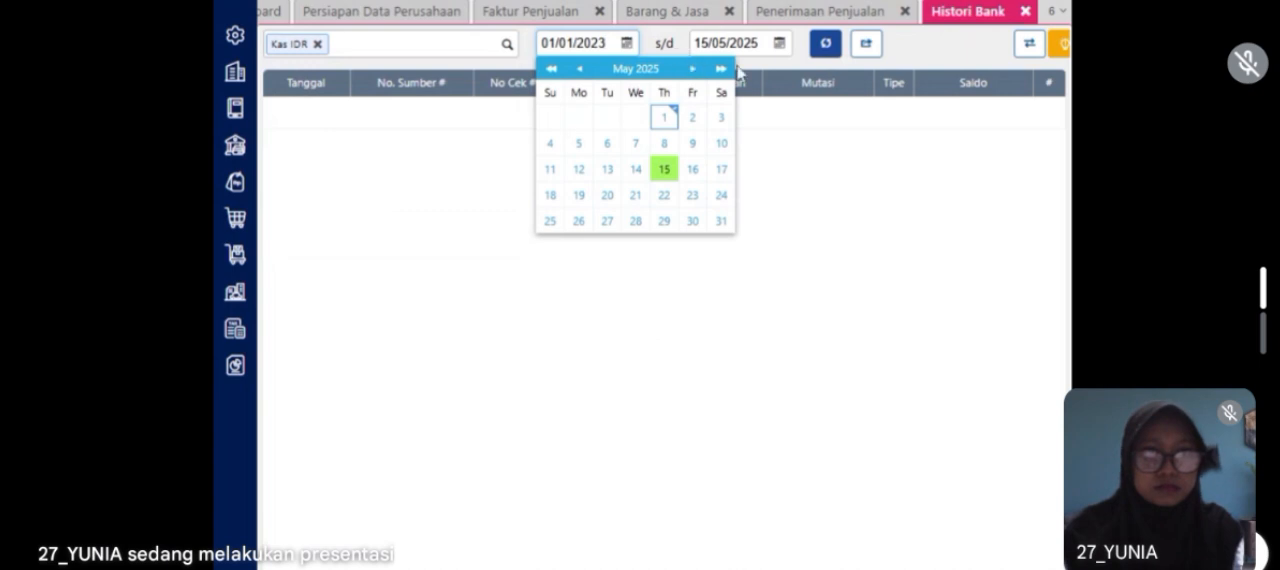
{"action": "key", "text": "Tab"}
{"action": "type", "text": "1"}
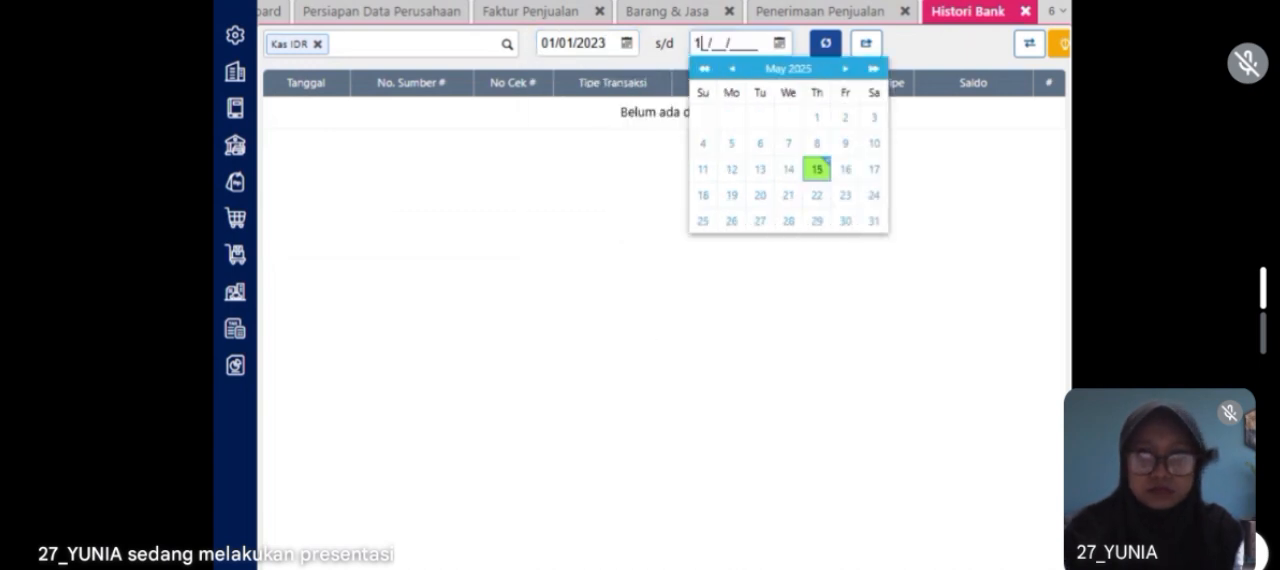
{"action": "type", "text": "2023"}
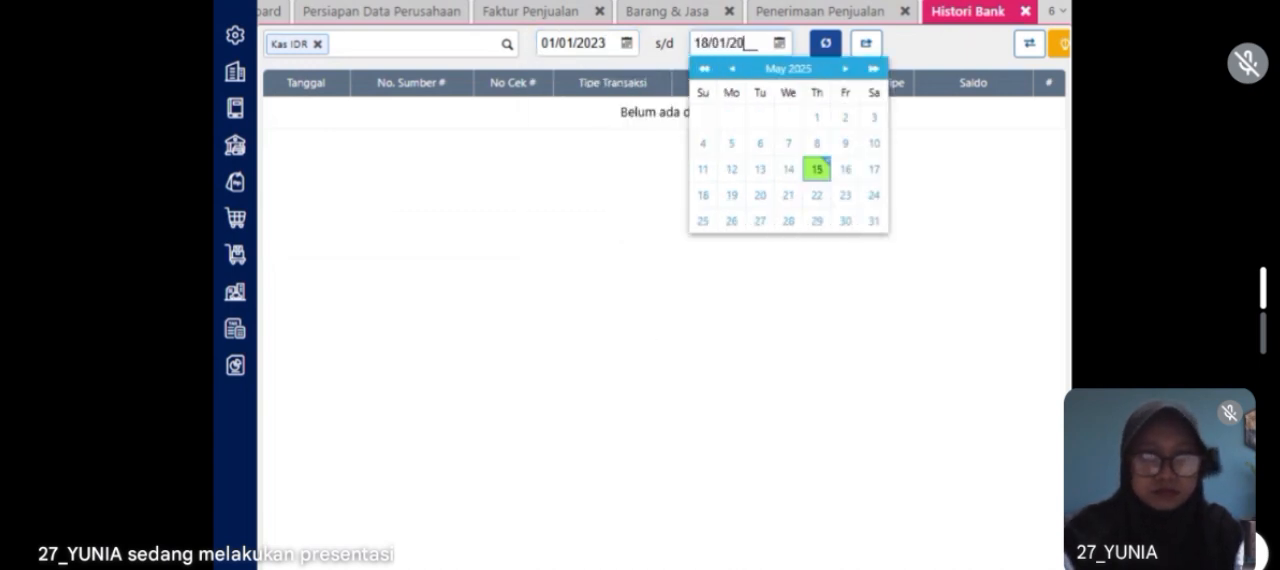
{"action": "left_click", "coordinate": [826, 43]}
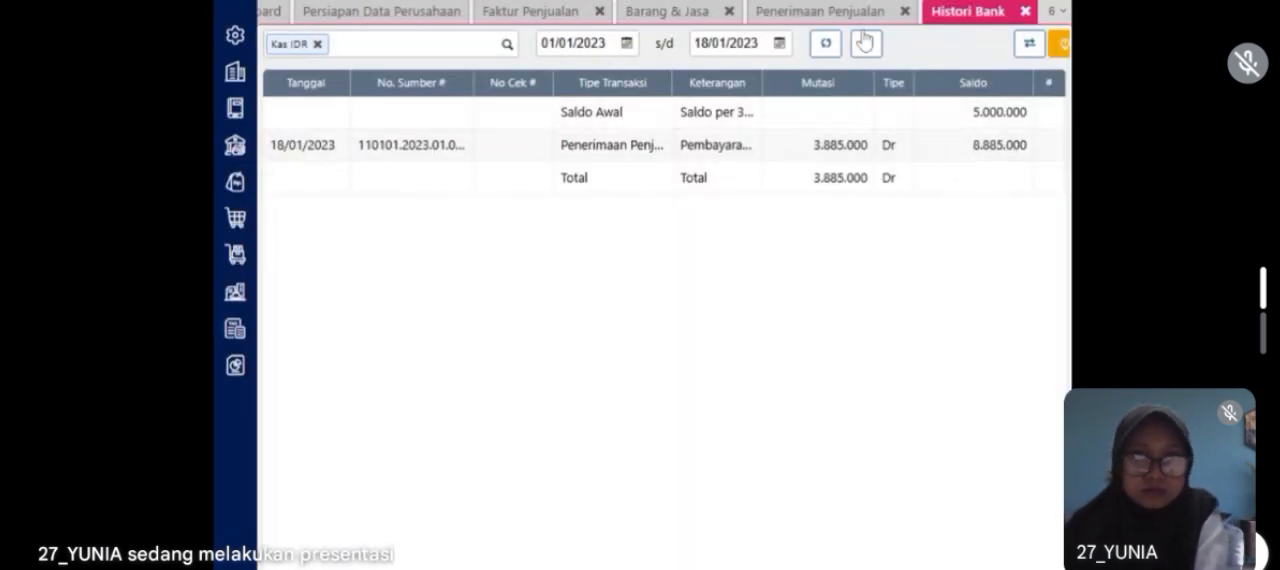
Step: Close the Histori Bank, Penerimaan Penjualan, Barang & Jasa and Faktur Penjualan pages
{"action": "left_click", "coordinate": [1025, 12]}
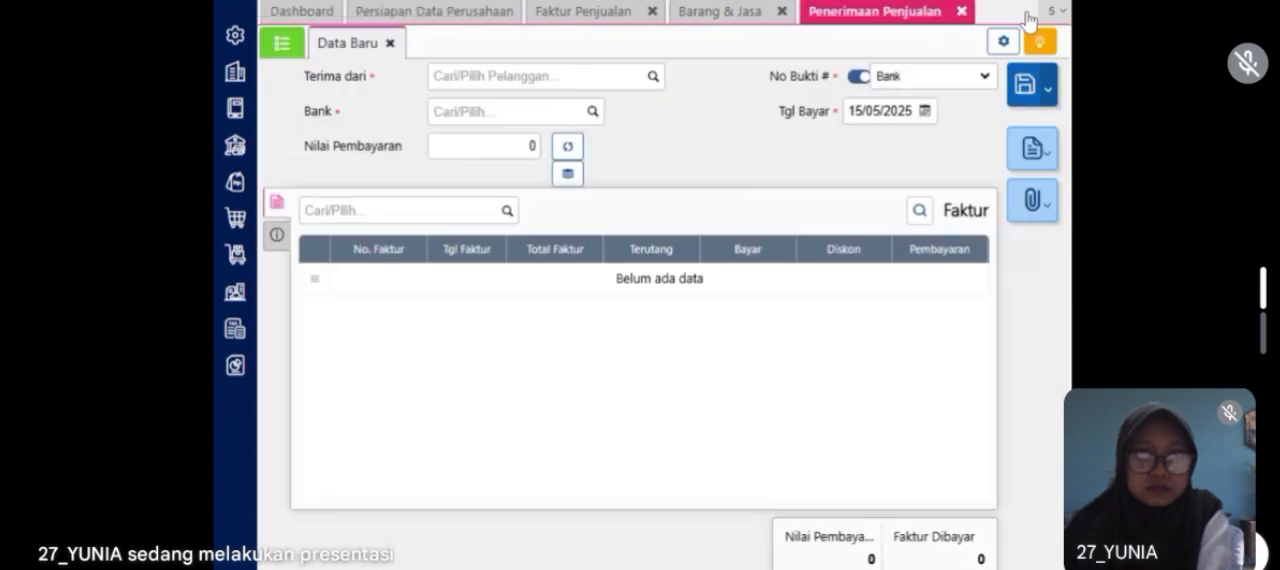
{"action": "left_click", "coordinate": [964, 14]}
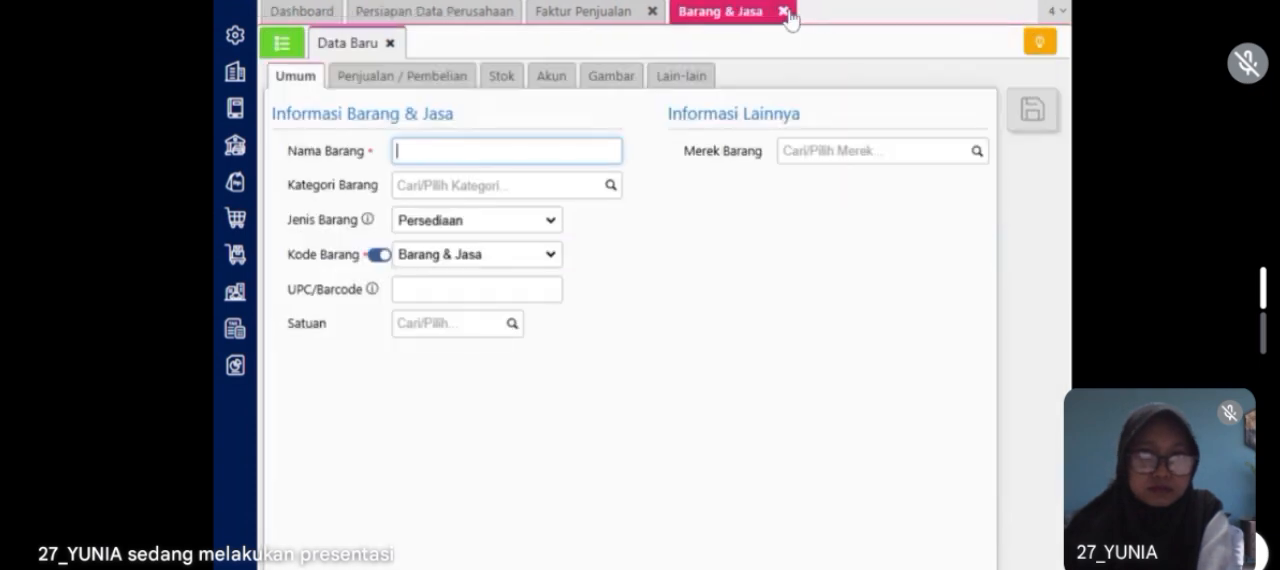
{"action": "left_click", "coordinate": [783, 12]}
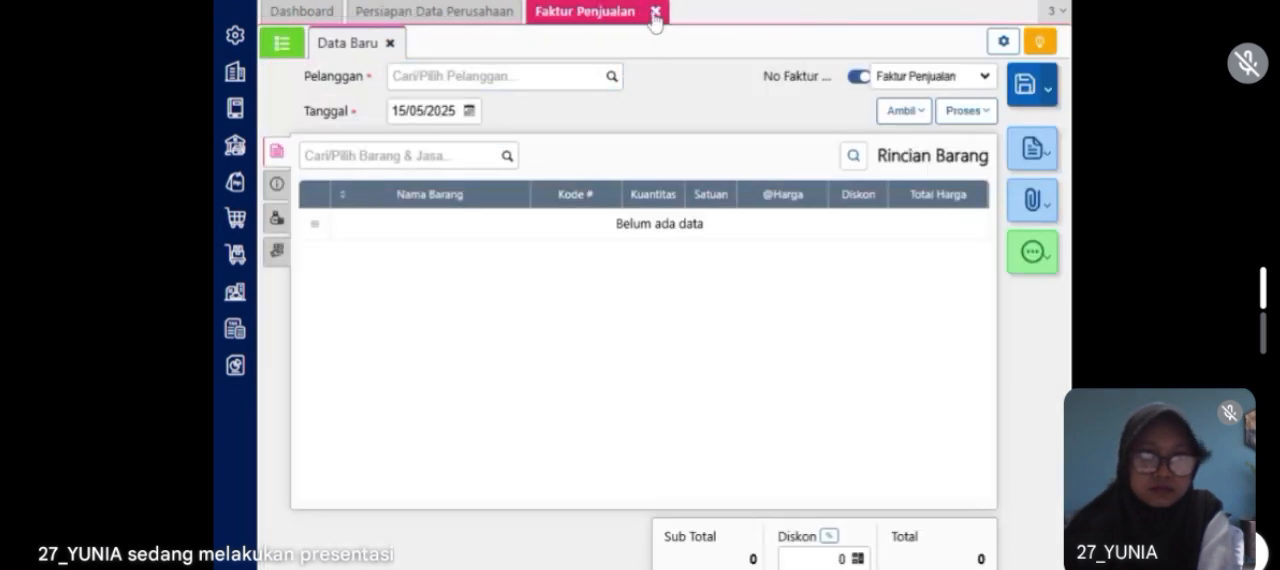
{"action": "left_click", "coordinate": [655, 11]}
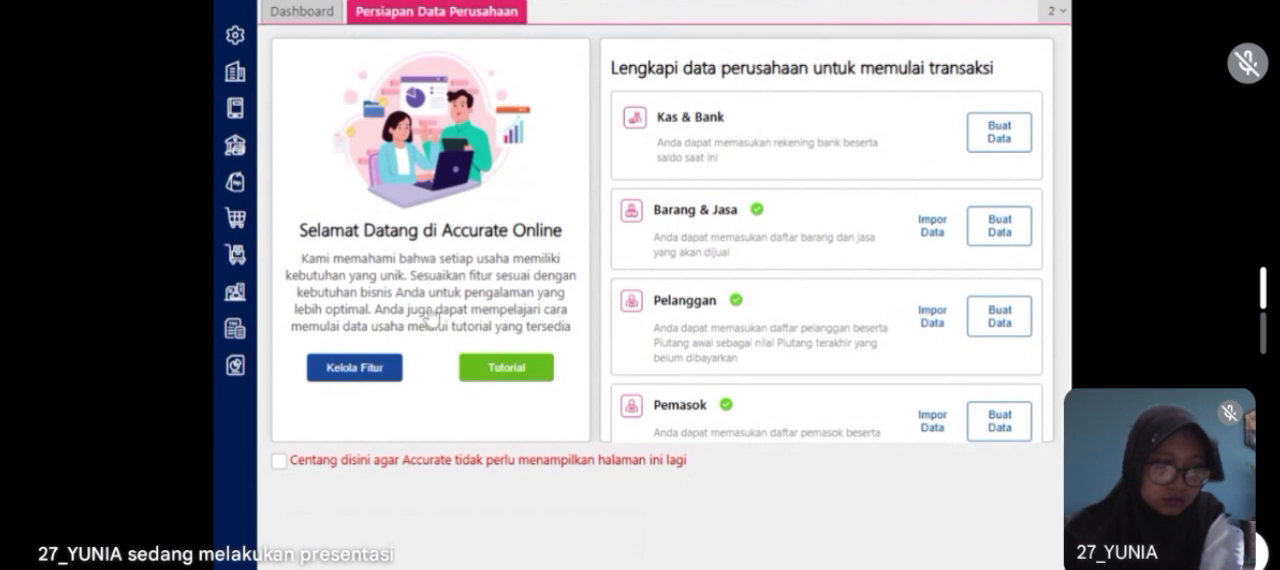
Step: Start a new job order (Pekerjaan Pesanan) from the inventory module (Persediaan) and set its date to 19/01/2023
{"action": "left_click", "coordinate": [238, 250]}
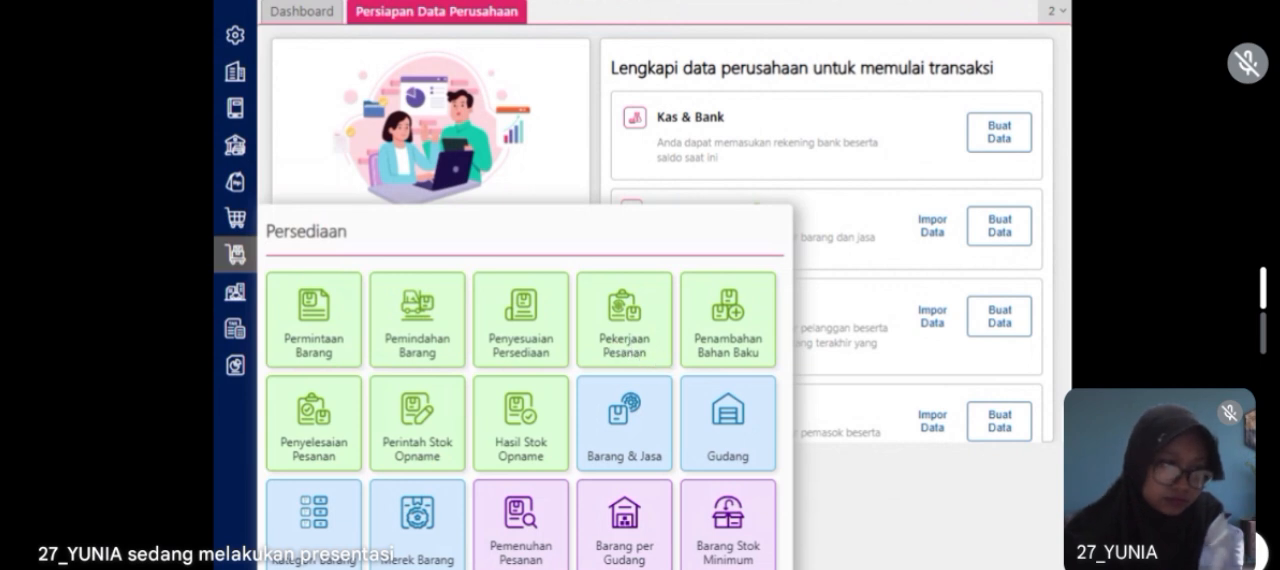
{"action": "left_click", "coordinate": [660, 360]}
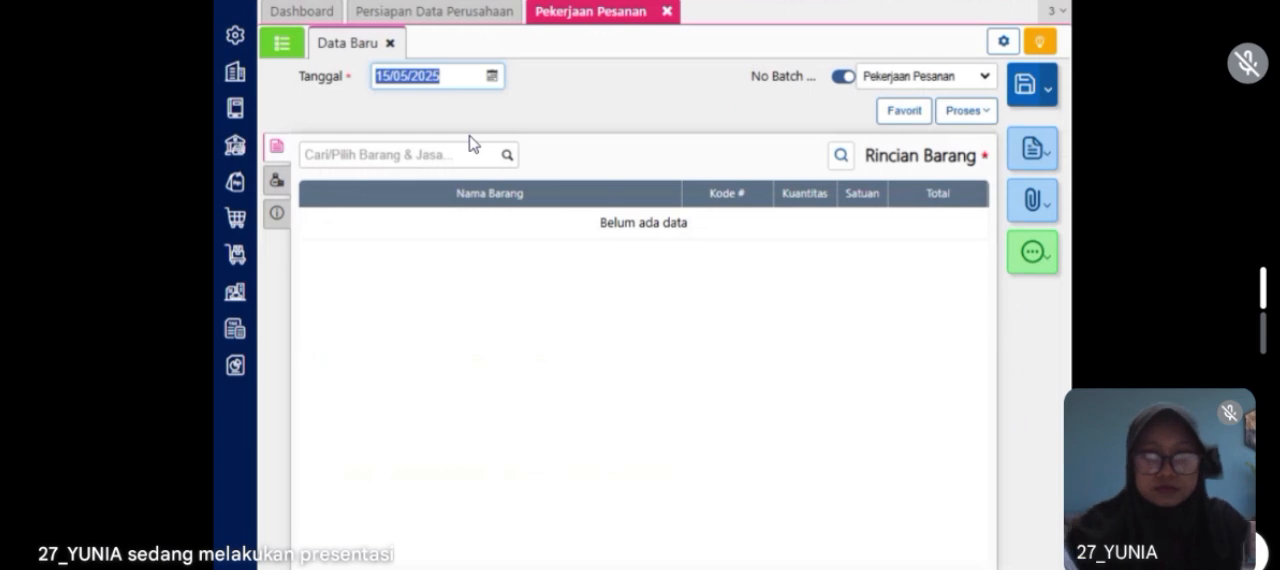
{"action": "type", "text": "19/01/20"}
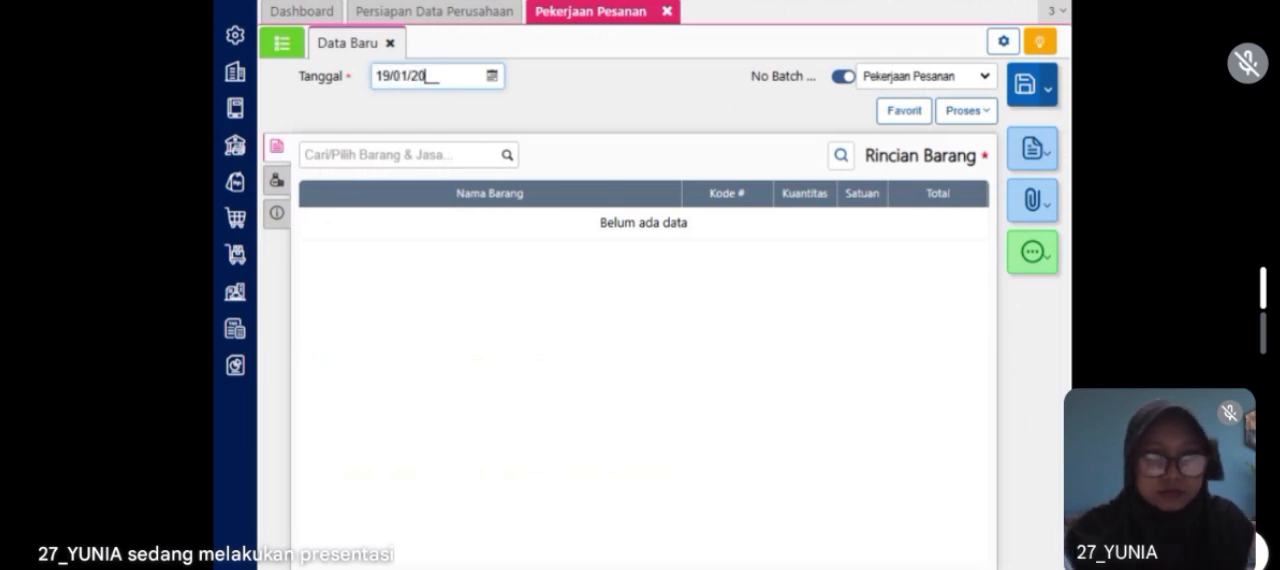
Step: Add Flat Shoes to the job order's item details with quantity 10 from the Store warehouse (Gudang)
{"action": "left_click", "coordinate": [400, 155]}
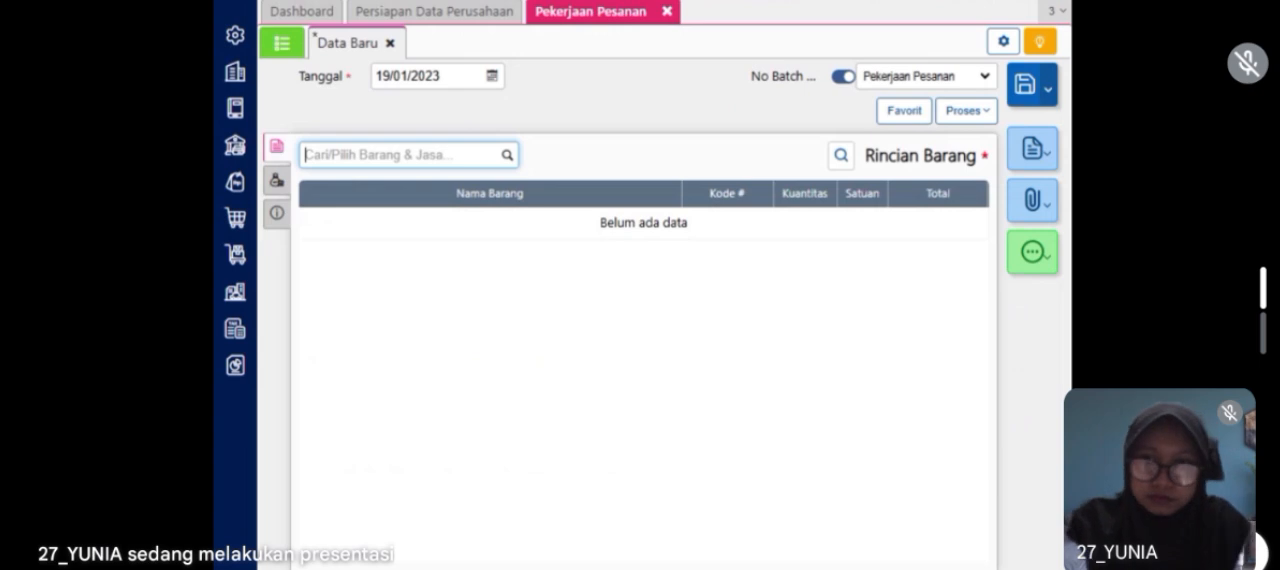
{"action": "type", "text": "fla"}
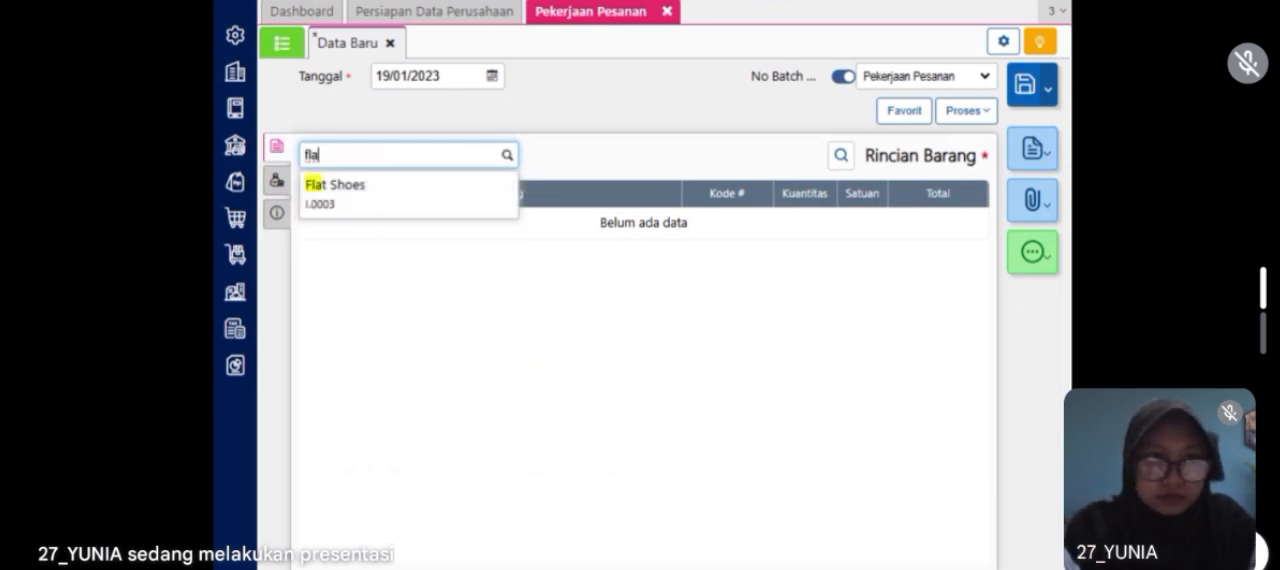
{"action": "left_click", "coordinate": [457, 197]}
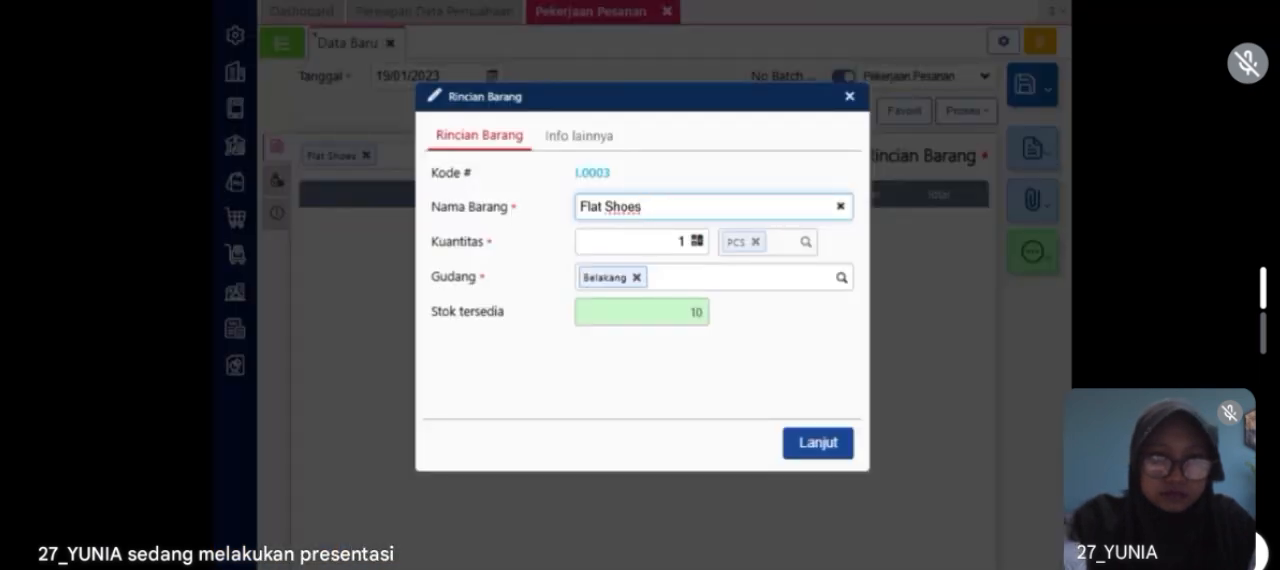
{"action": "left_click", "coordinate": [684, 243]}
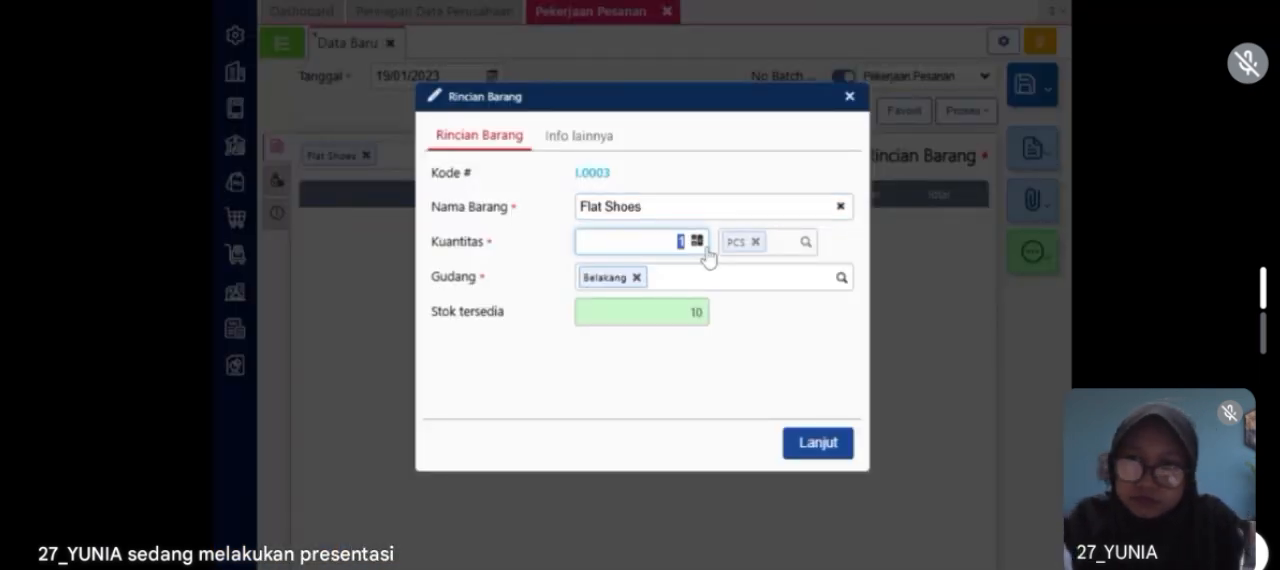
{"action": "type", "text": "10"}
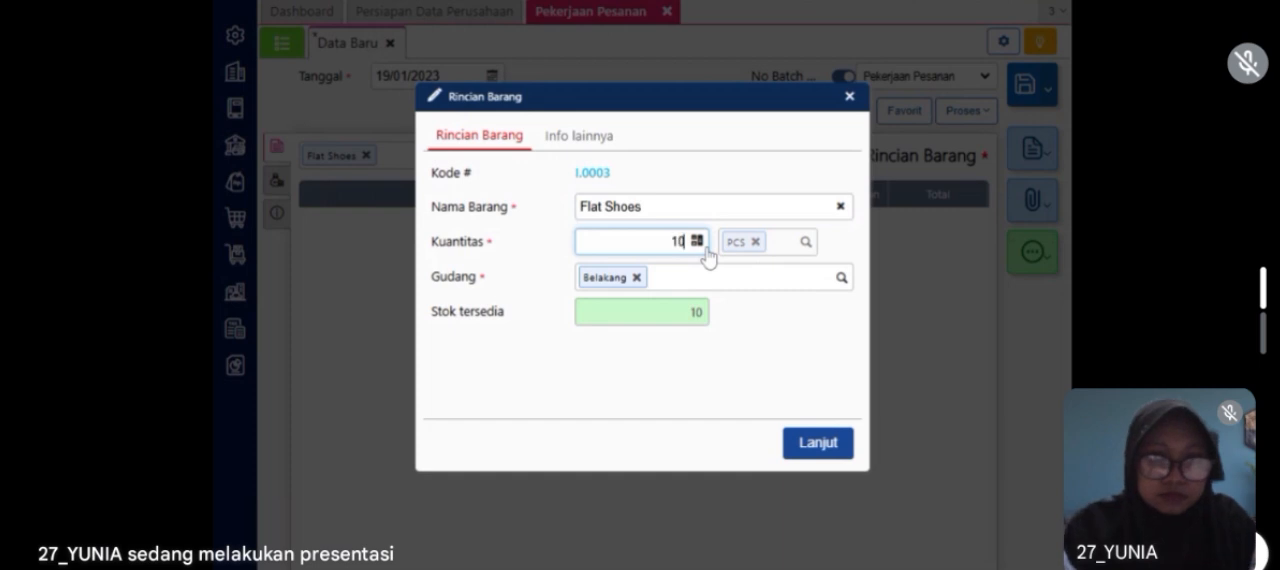
{"action": "left_click", "coordinate": [636, 277]}
{"action": "type", "text": "st"}
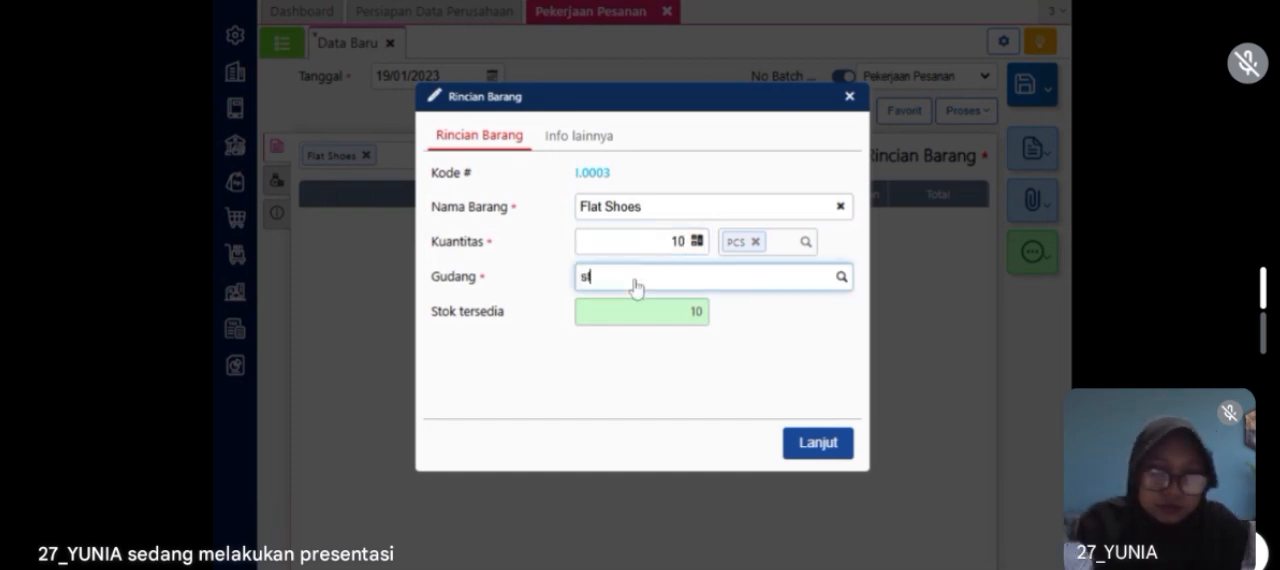
{"action": "left_click", "coordinate": [632, 306]}
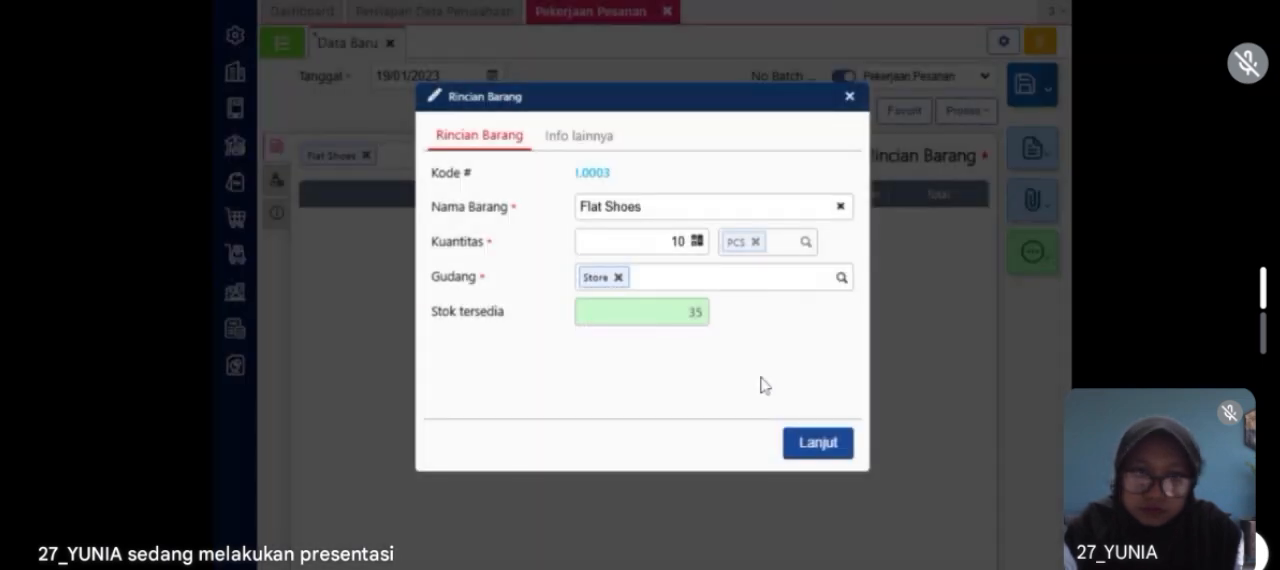
{"action": "left_click", "coordinate": [816, 446]}
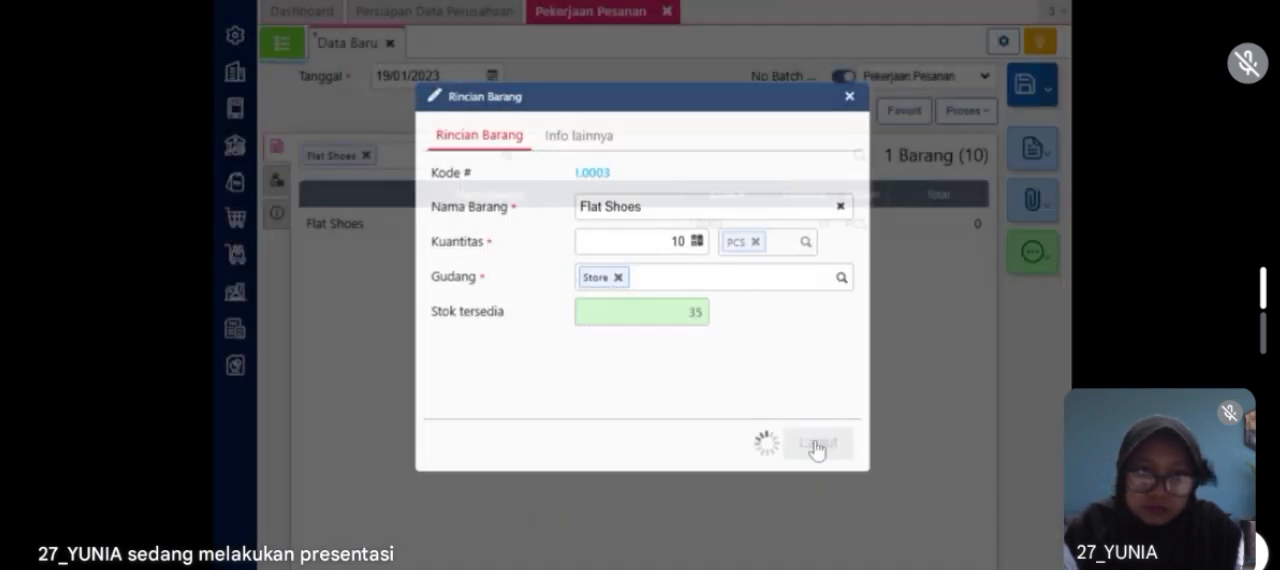
Step: Add Beban Operasional Lainnya with an amount of 250000 to the job order's other costs (Biaya Lainnya)
{"action": "left_click", "coordinate": [271, 184]}
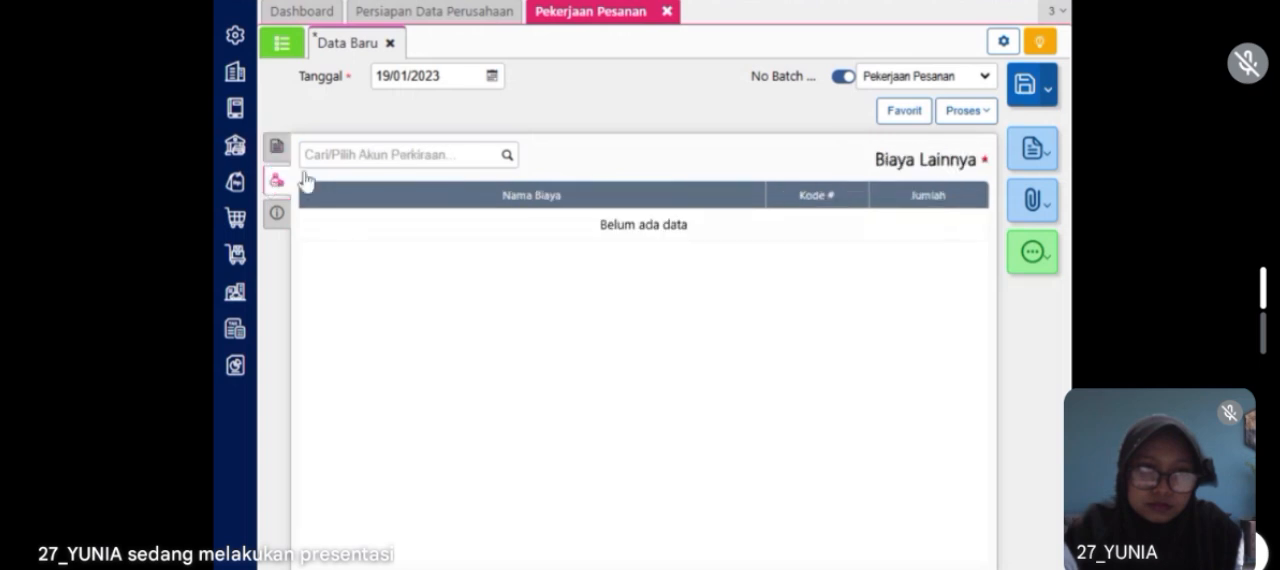
{"action": "type", "text": "beban ope"}
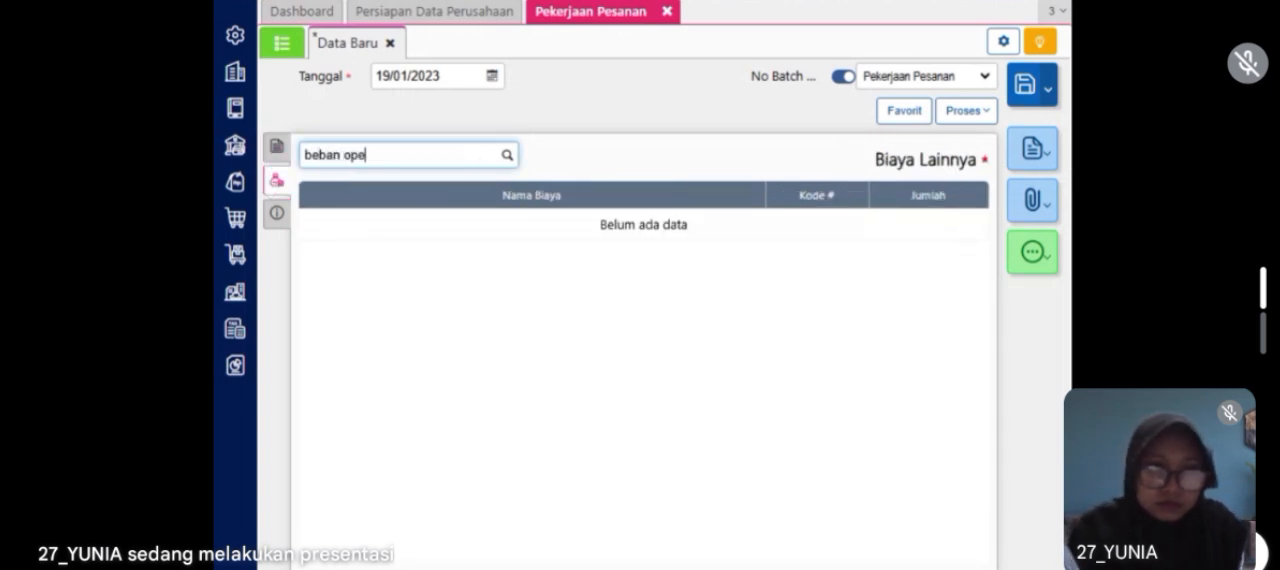
{"action": "left_click", "coordinate": [400, 204]}
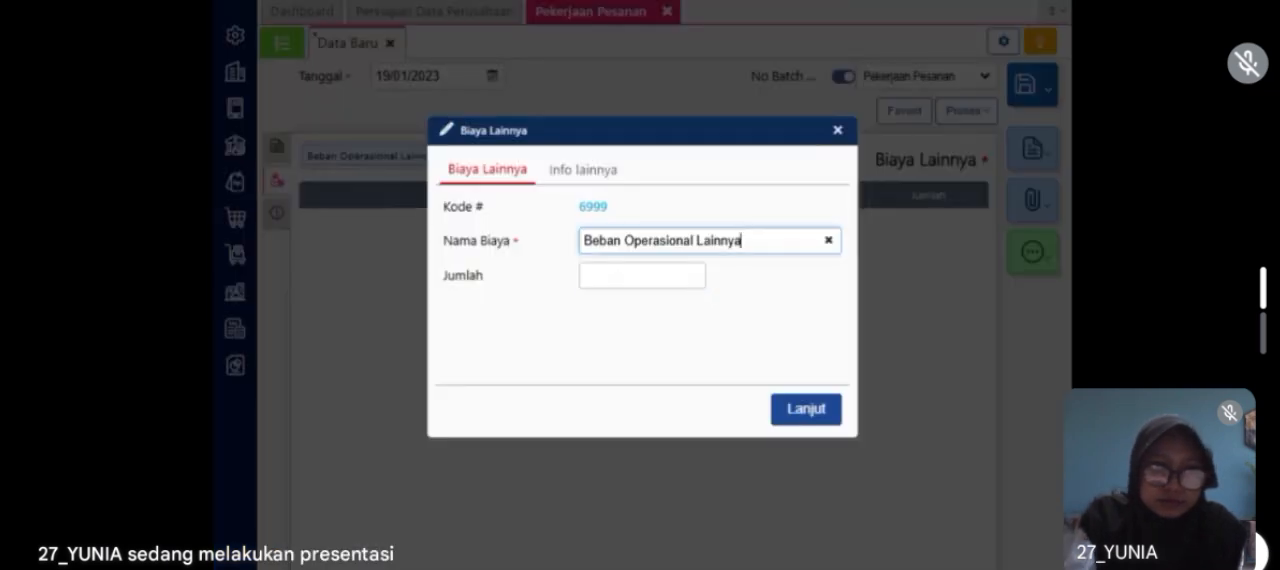
{"action": "left_click", "coordinate": [700, 280]}
{"action": "type", "text": "2500000"}
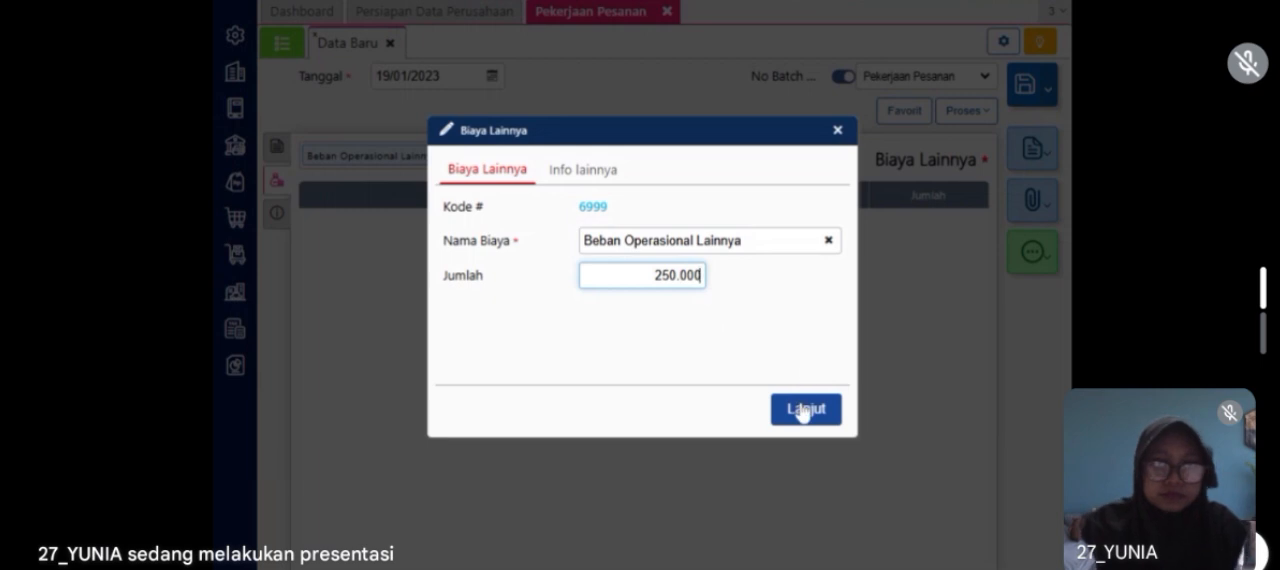
{"action": "left_click", "coordinate": [806, 410]}
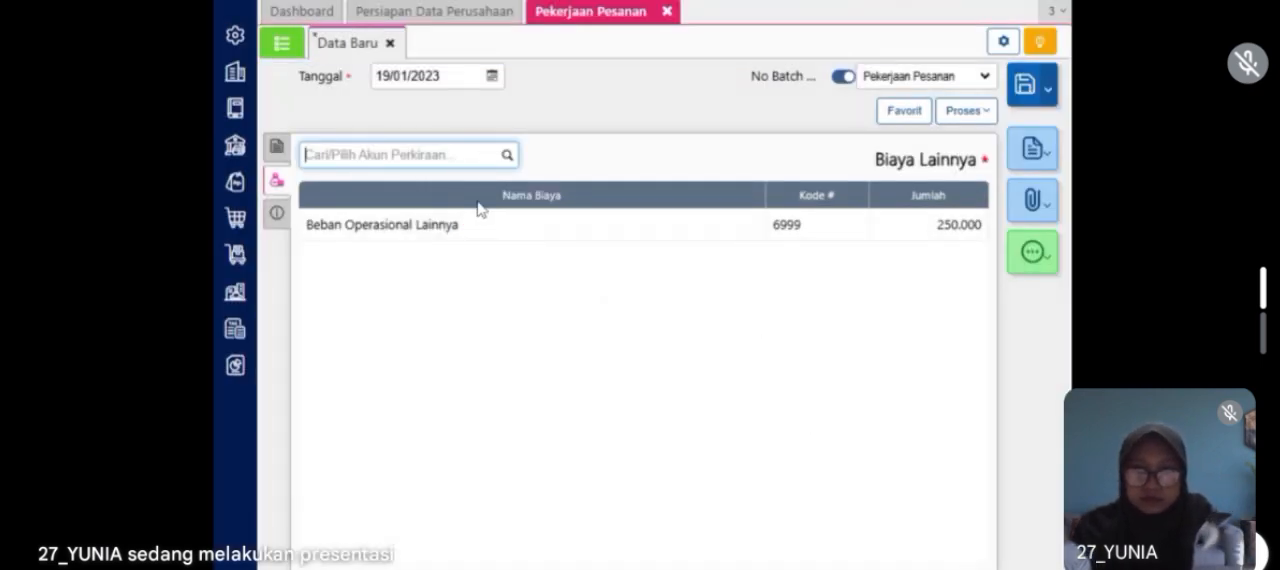
Step: Save CV Untung Bersama as a new customer and use it as the job order's reference customer (Referensi Pelanggan)
{"action": "left_click", "coordinate": [278, 213]}
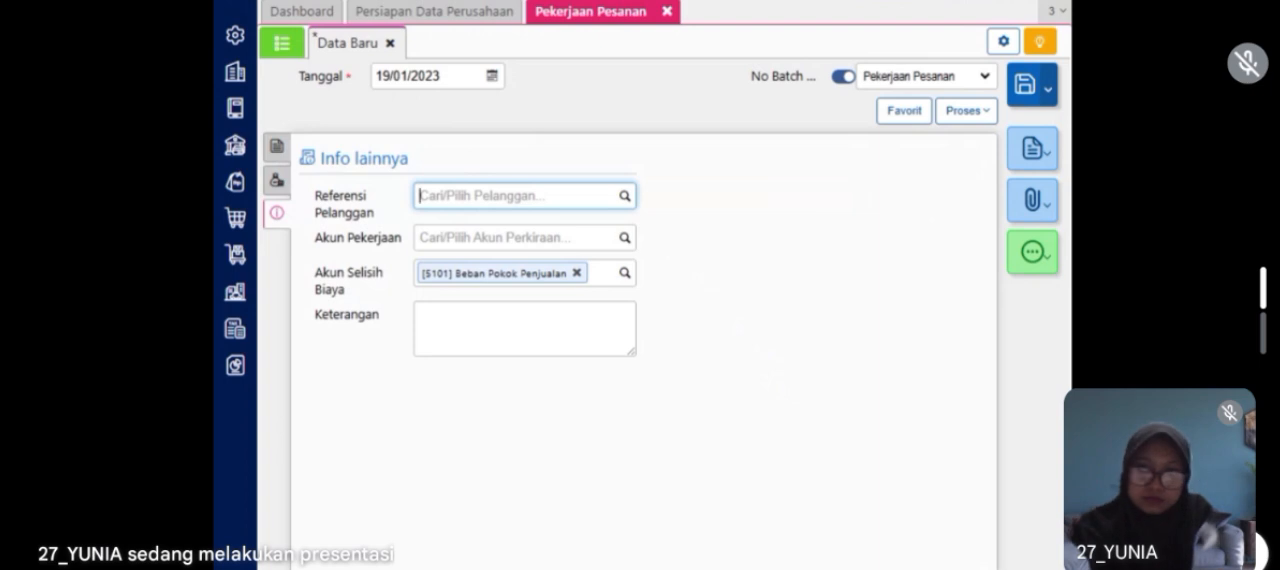
{"action": "left_click", "coordinate": [625, 196]}
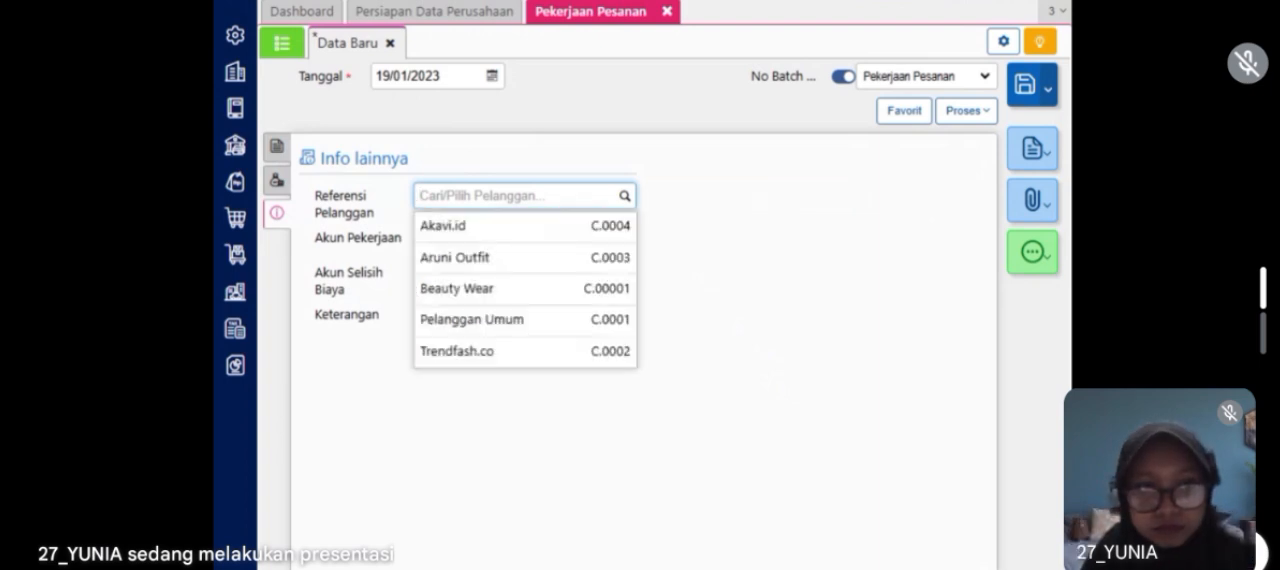
{"action": "type", "text": "C"}
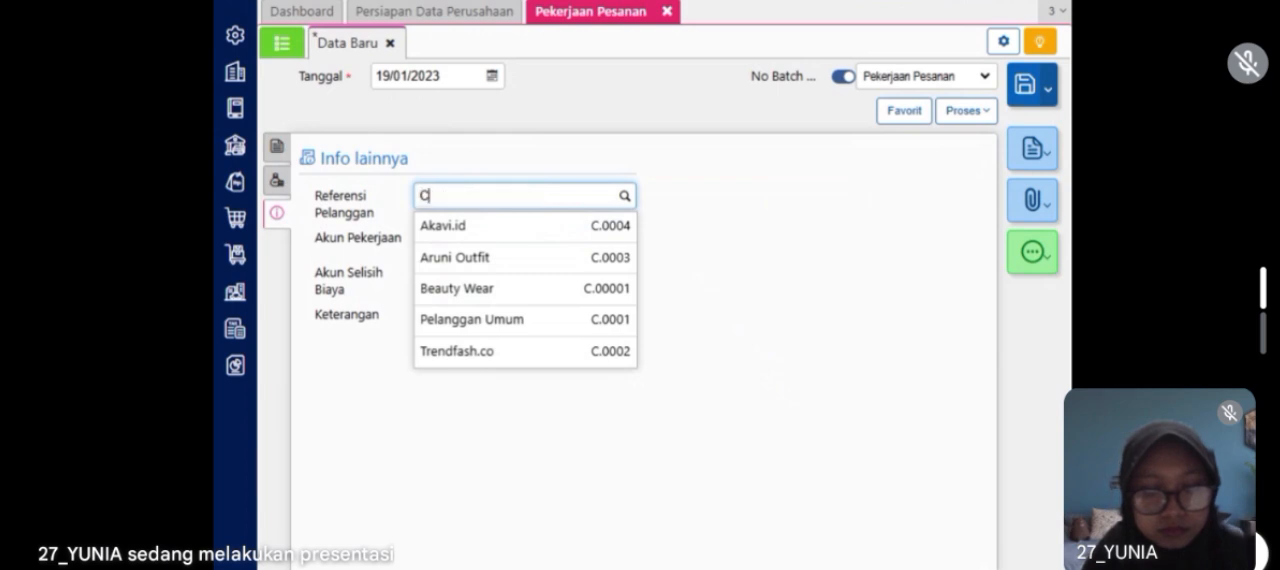
{"action": "type", "text": "V"}
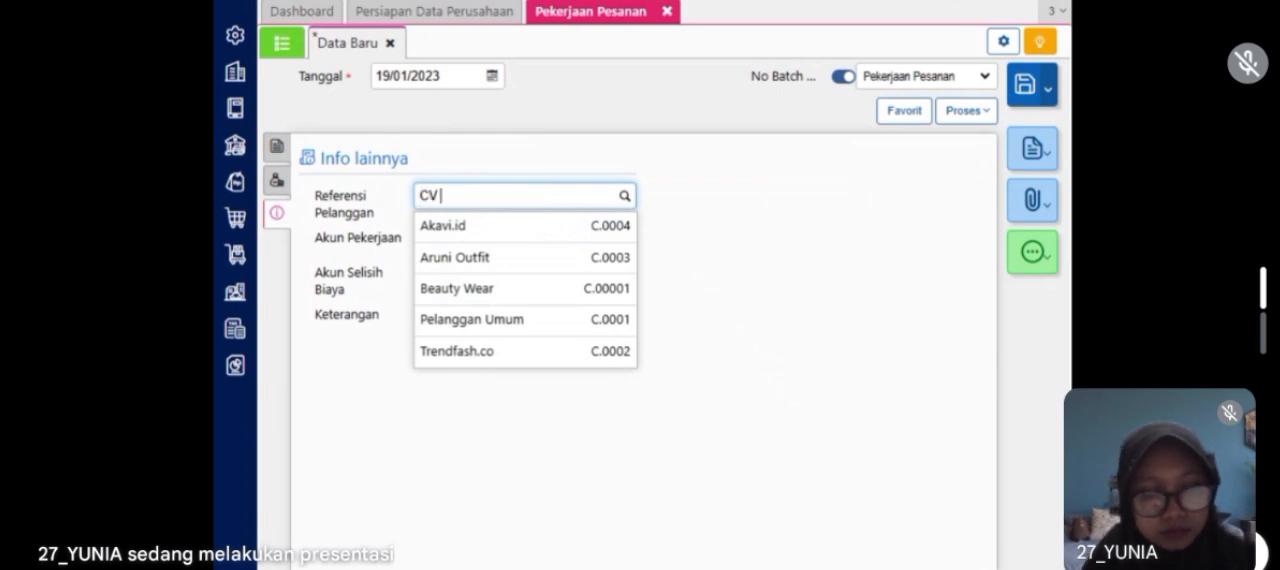
{"action": "type", "text": " Untung Bersama"}
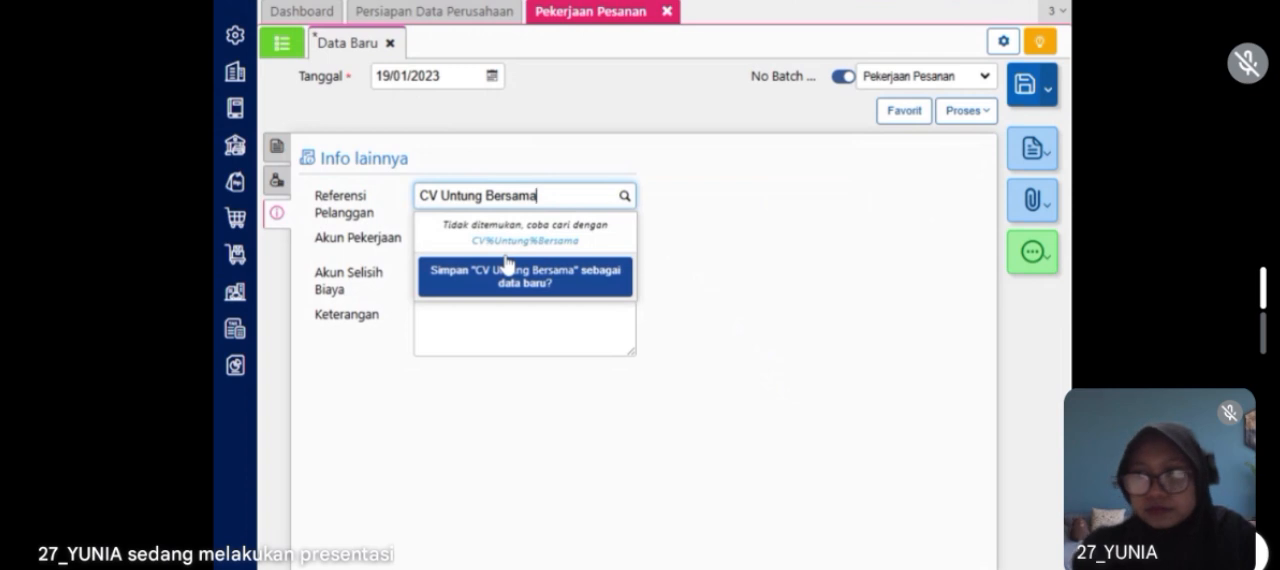
{"action": "left_click", "coordinate": [512, 283]}
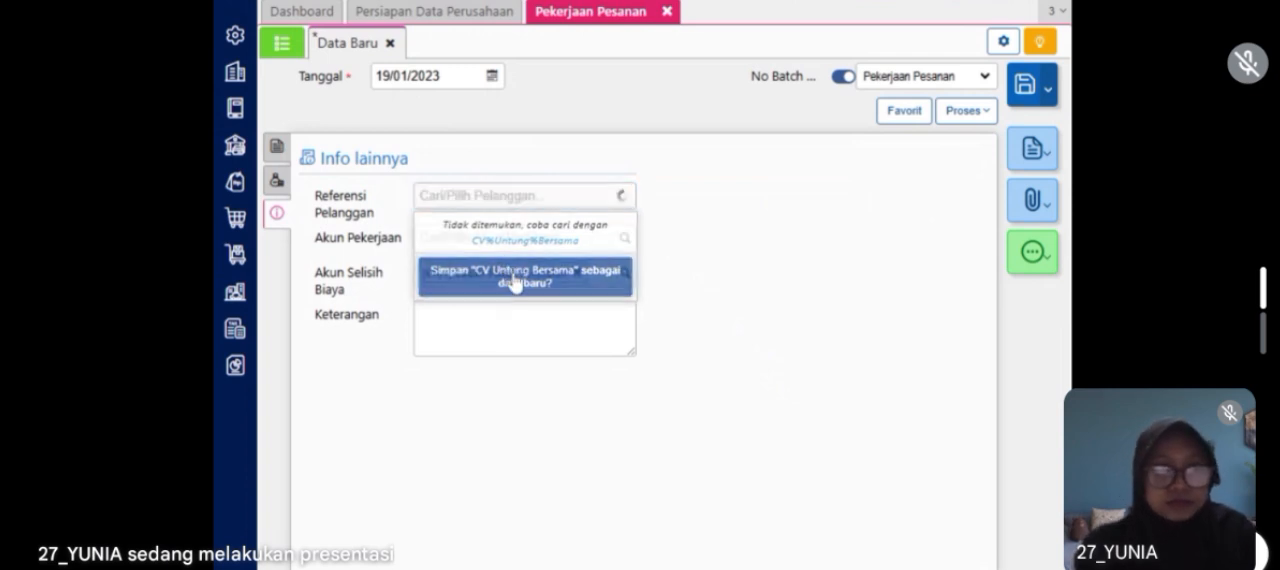
Step: Set the job order's work account (Akun Pekerjaan) to Persediaan Dalam Proses and save the job order
{"action": "left_click", "coordinate": [515, 238]}
{"action": "type", "text": "p"}
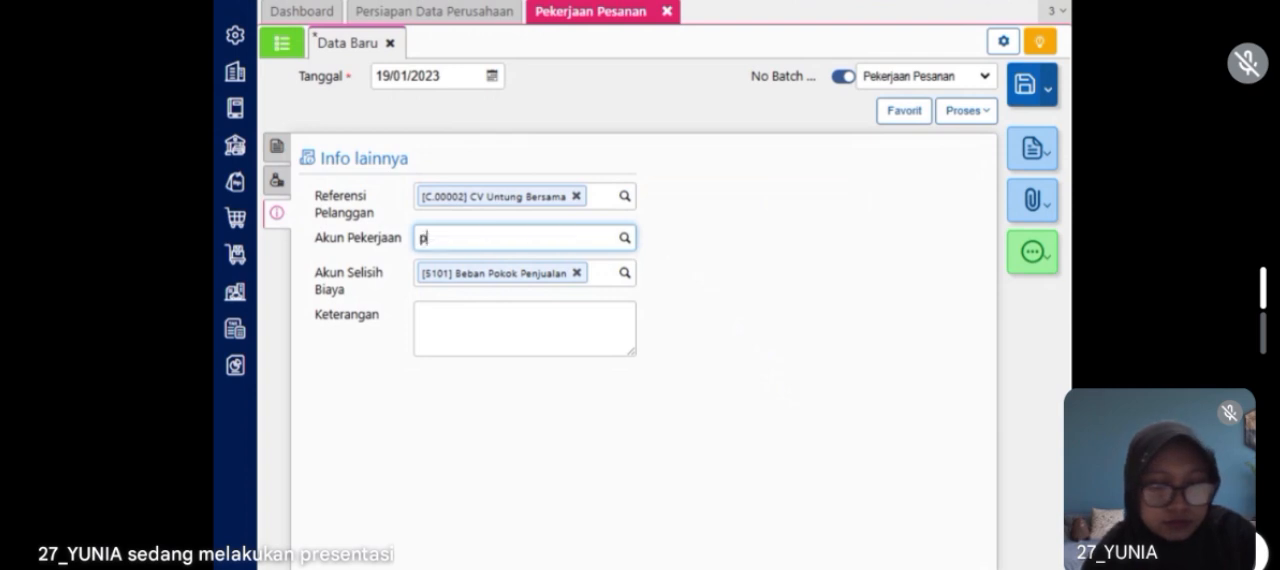
{"action": "type", "text": "ersediaan"}
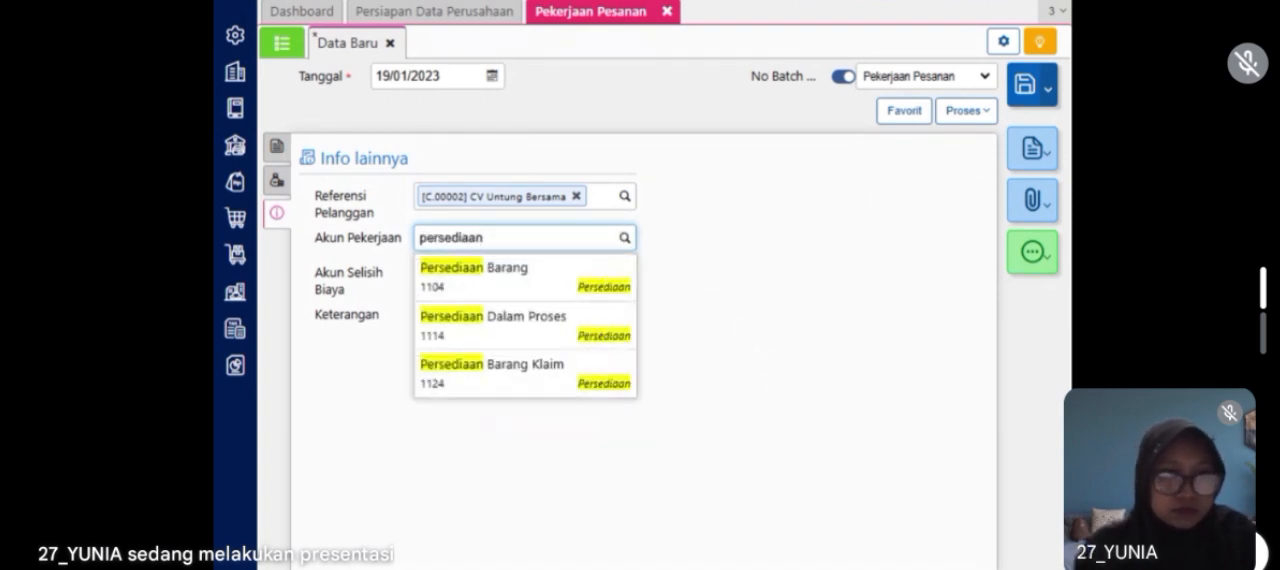
{"action": "left_click", "coordinate": [535, 322]}
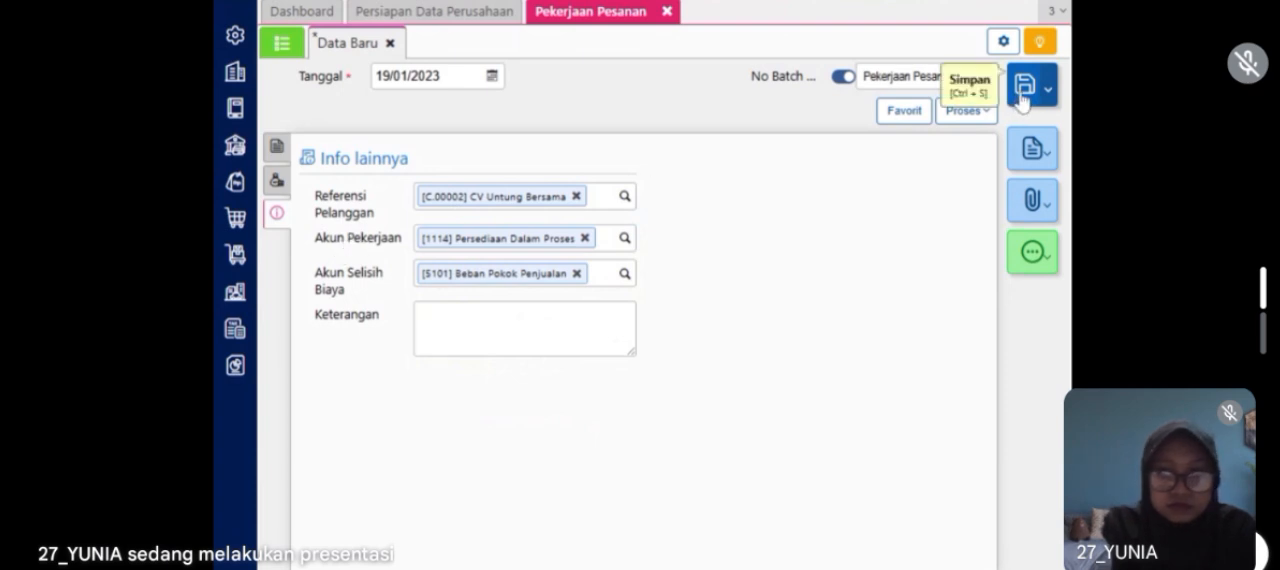
{"action": "left_click", "coordinate": [1022, 88]}
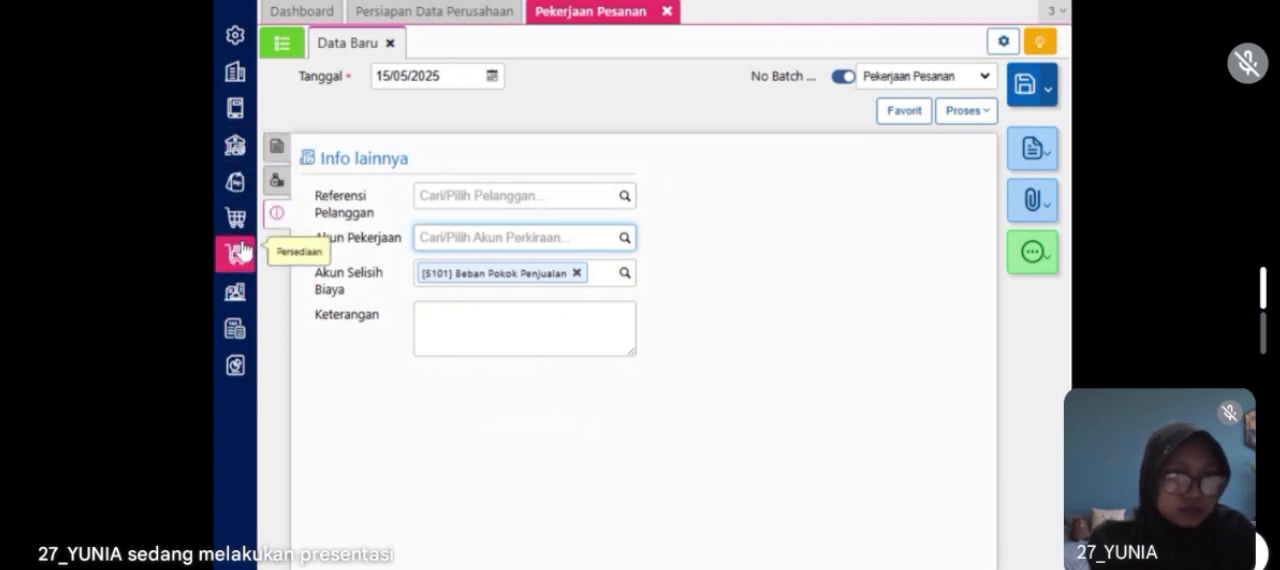
Step: Start a new item in the inventory module's goods and services (Barang & Jasa) and name it Flat Shoes Pesanan
{"action": "left_click", "coordinate": [236, 253]}
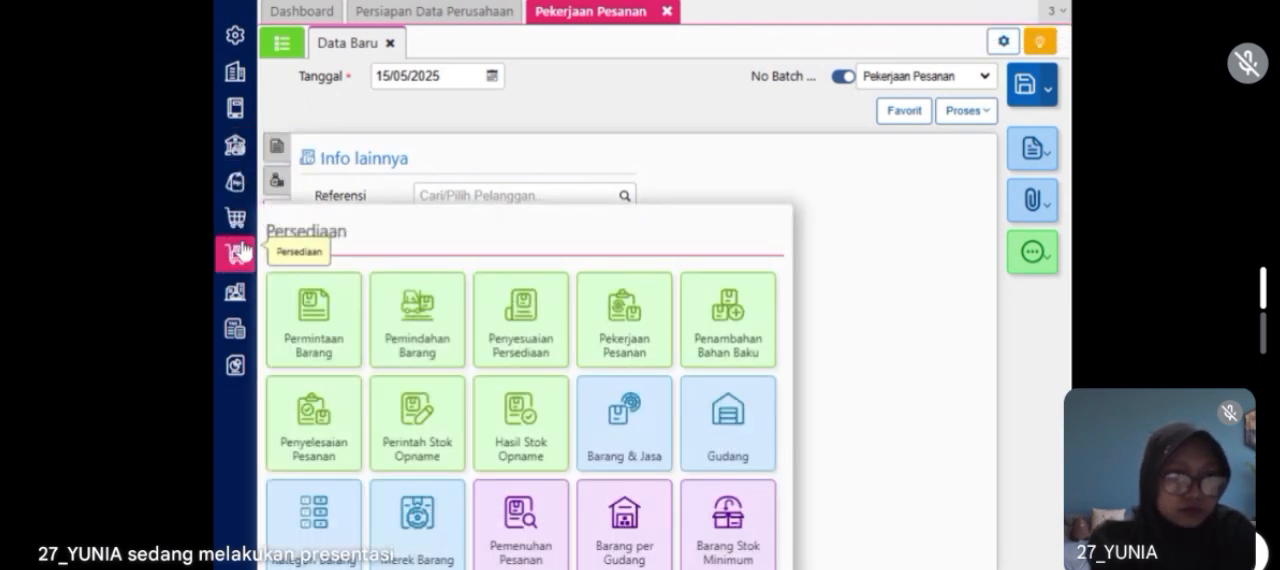
{"action": "left_click", "coordinate": [617, 428]}
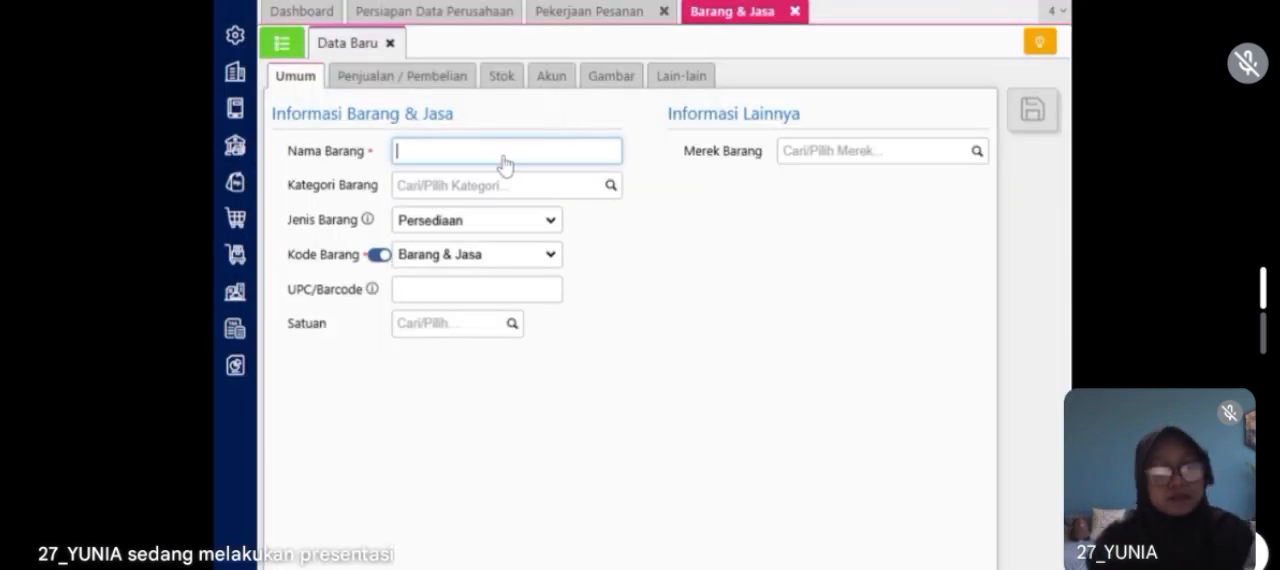
{"action": "type", "text": "lat "}
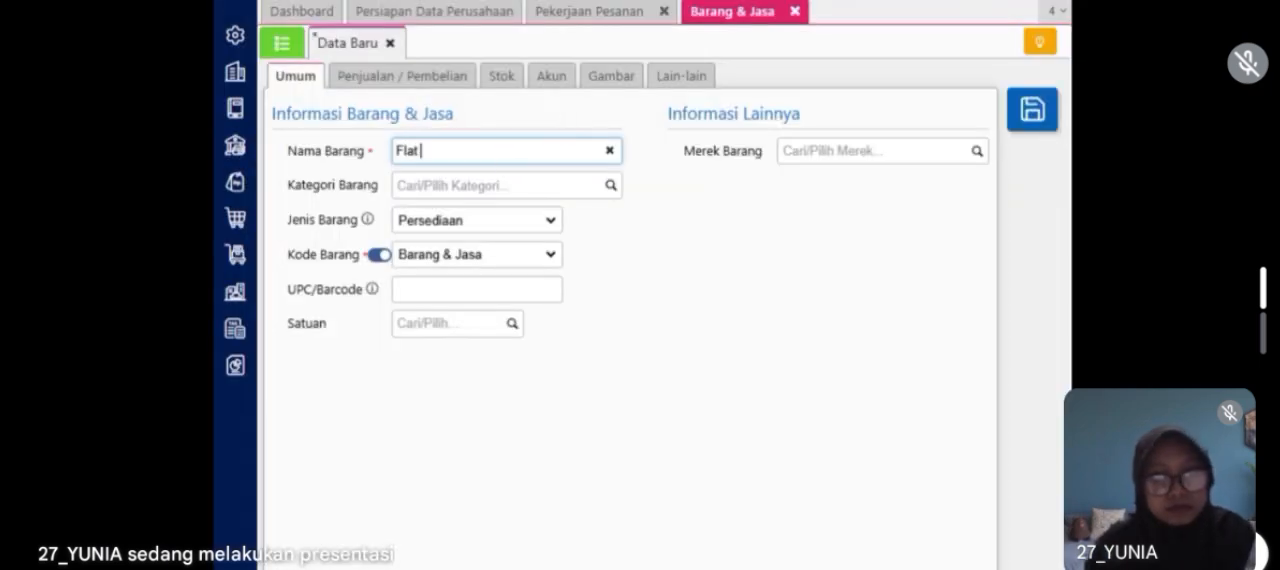
{"action": "type", "text": "Shoes Pesanan"}
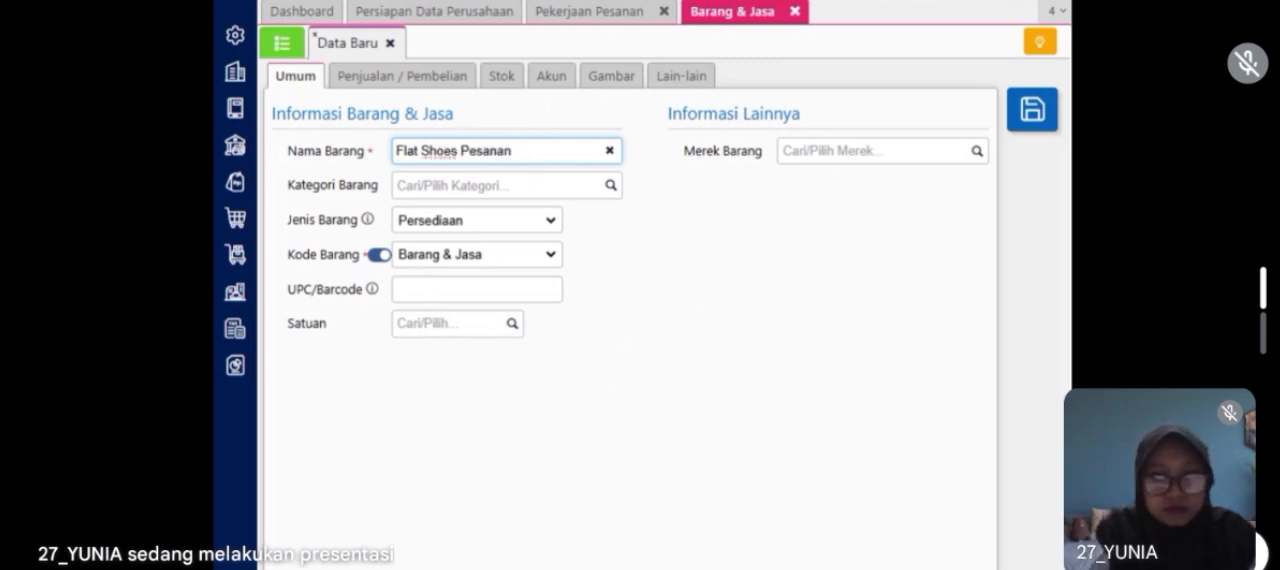
Step: Assign the new item to the Fashion Wanita category and set its unit (Satuan) to PCS
{"action": "left_click", "coordinate": [497, 186]}
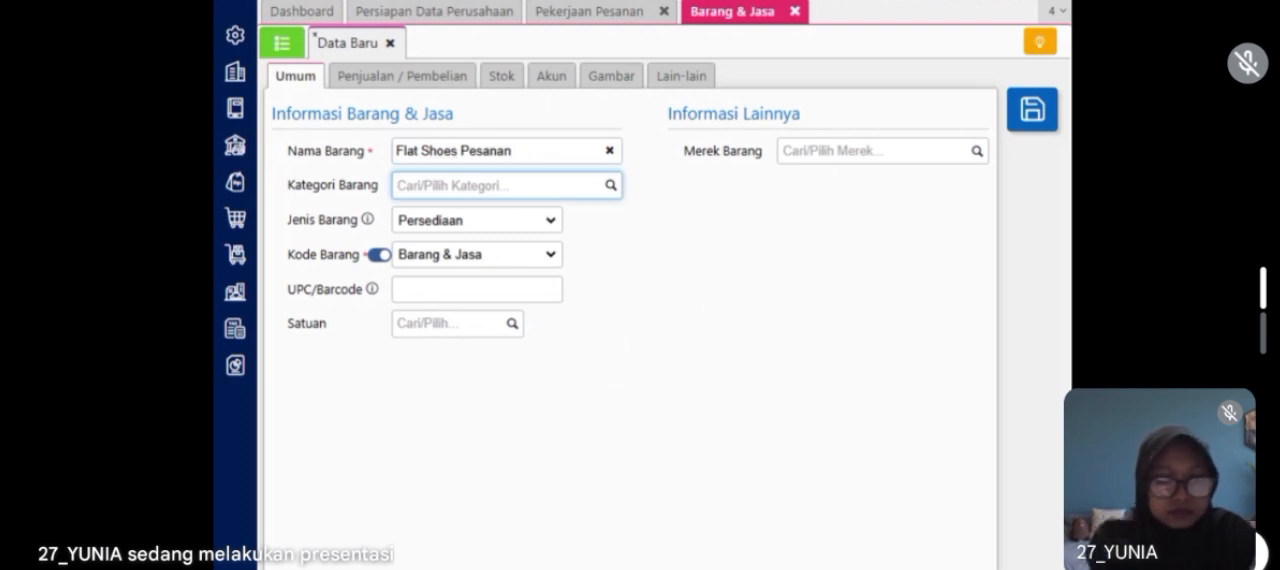
{"action": "type", "text": "wanita"}
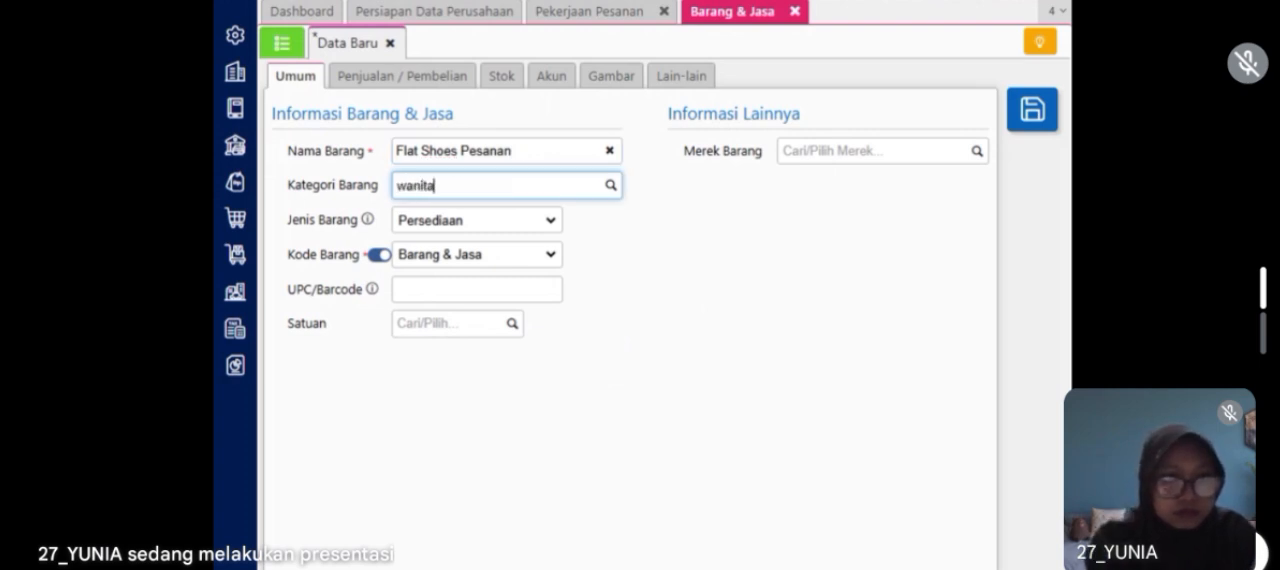
{"action": "left_click", "coordinate": [513, 217]}
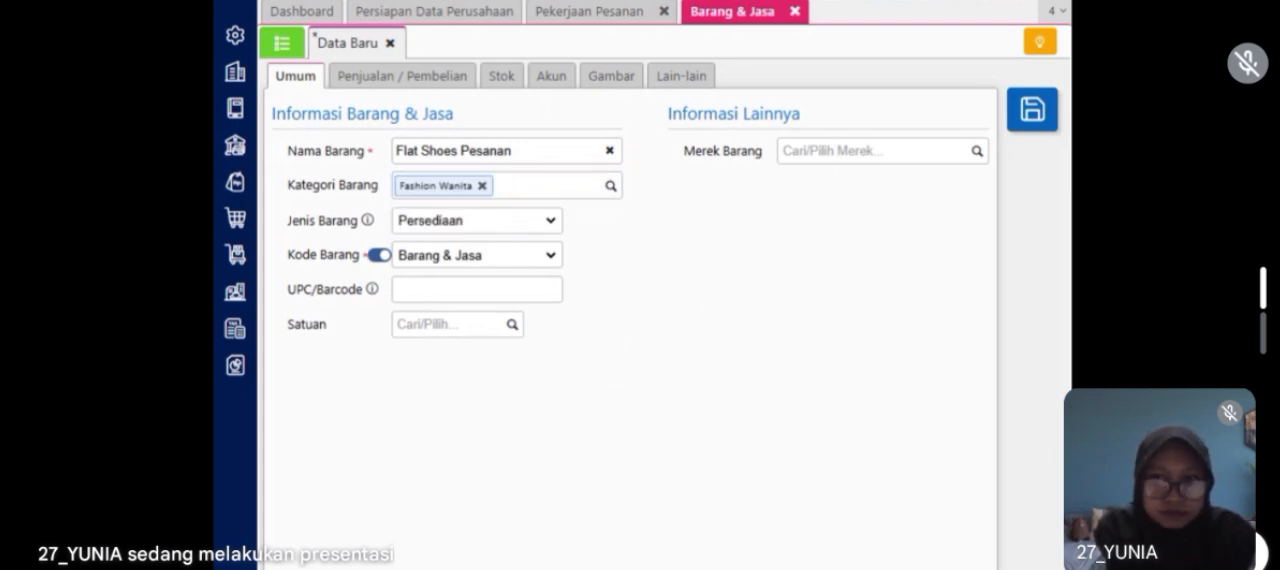
{"action": "left_click", "coordinate": [448, 324]}
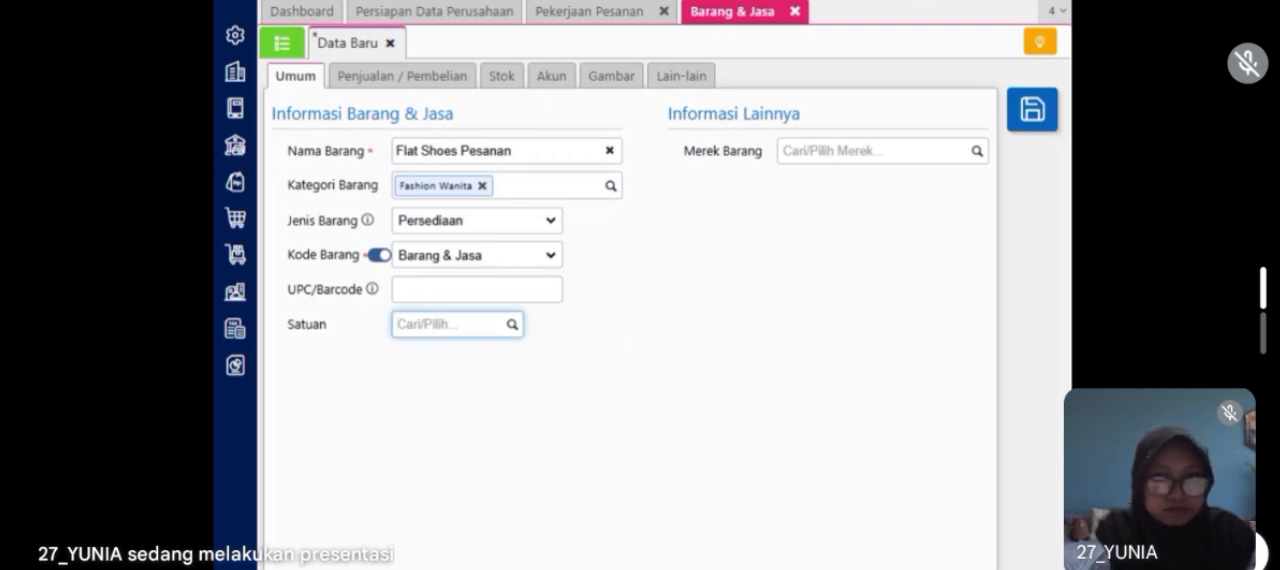
{"action": "left_click", "coordinate": [512, 328]}
{"action": "left_click", "coordinate": [486, 355]}
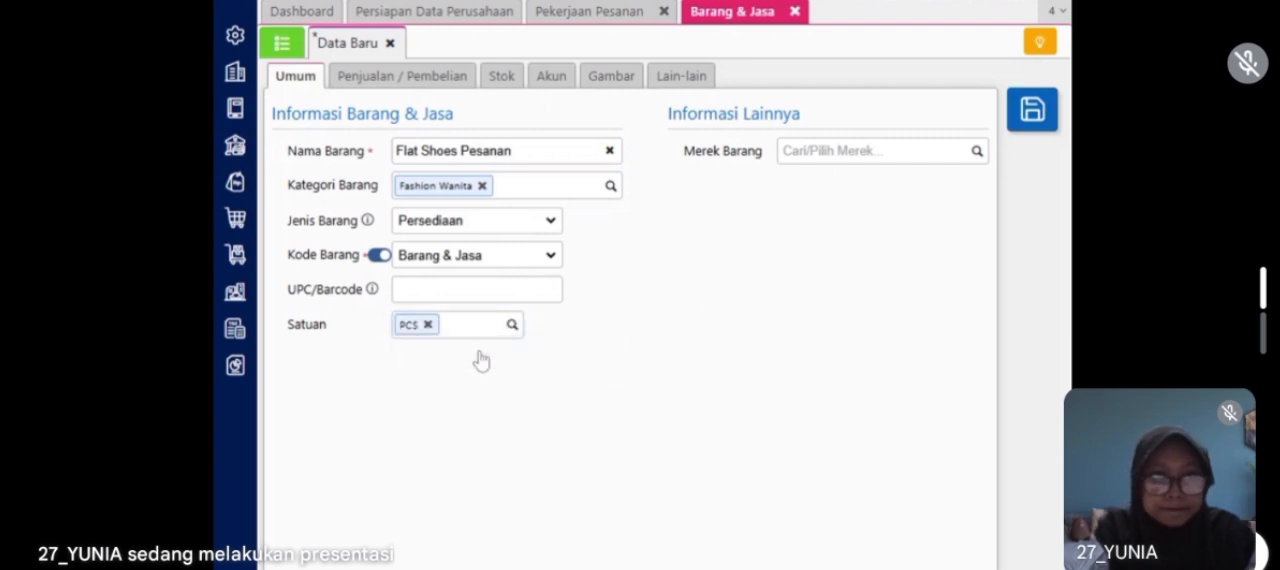
Step: Set the item's default selling price to 950.000 and PPN to Pajak Pertambahan Nilai, save it, and close the item and job order forms
{"action": "left_click", "coordinate": [395, 75]}
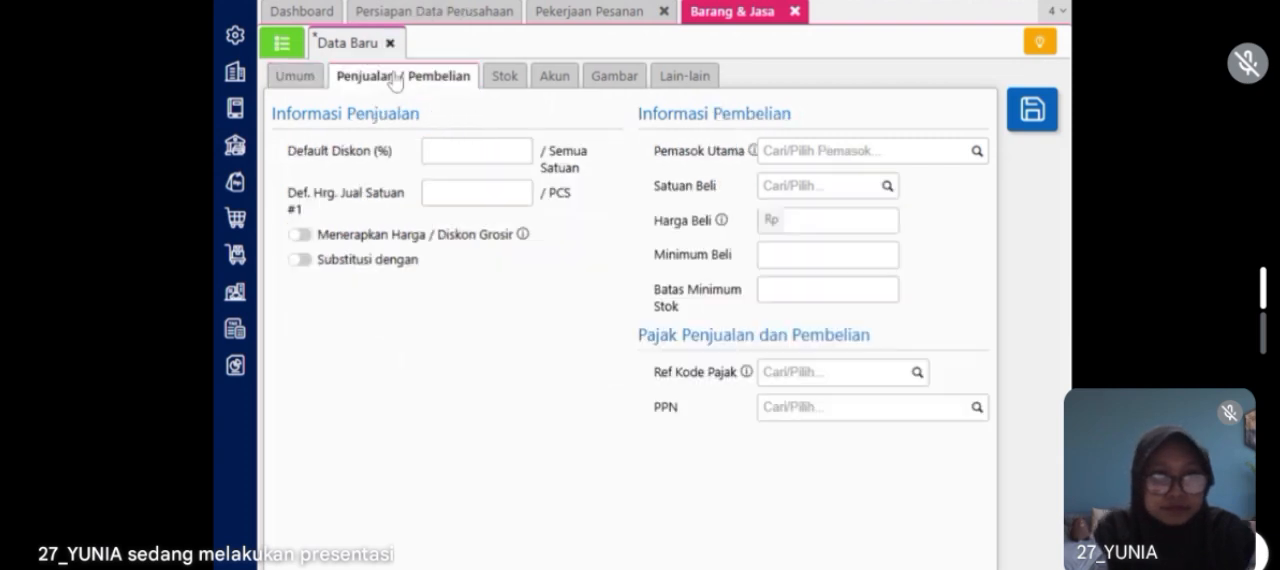
{"action": "left_click", "coordinate": [527, 196]}
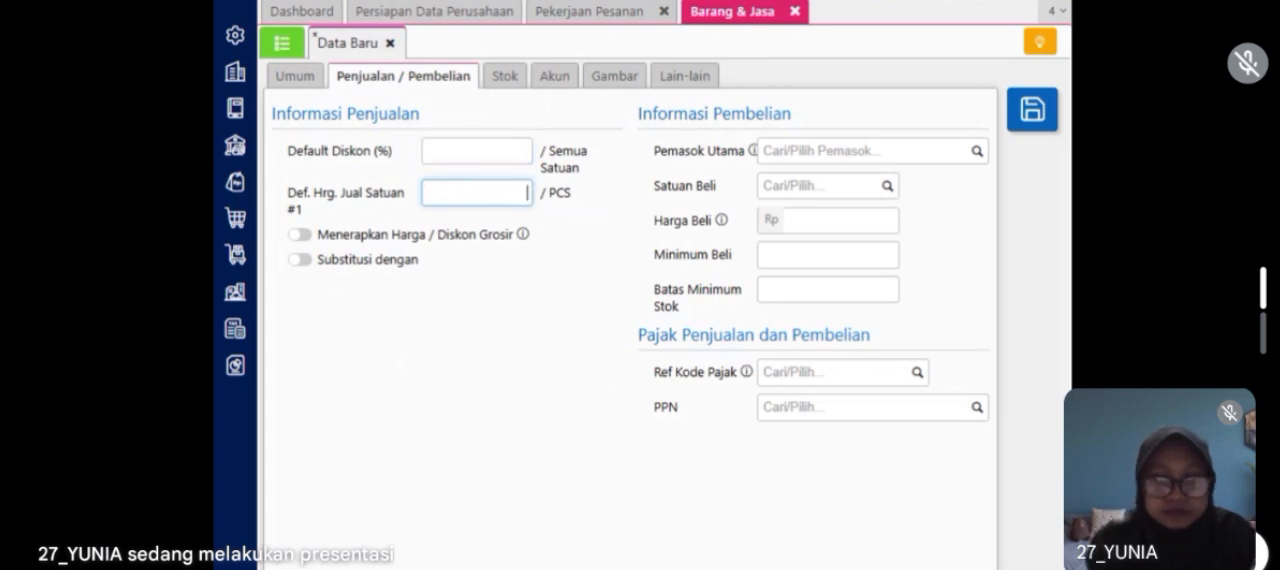
{"action": "type", "text": "950.000"}
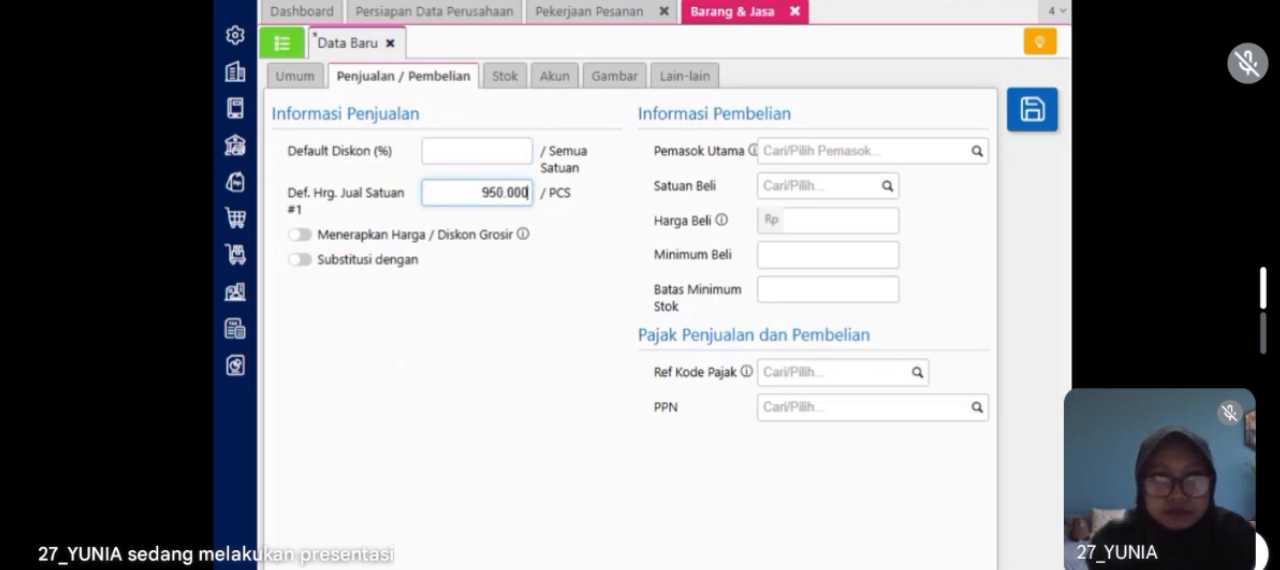
{"action": "left_click", "coordinate": [976, 409]}
{"action": "left_click", "coordinate": [918, 458]}
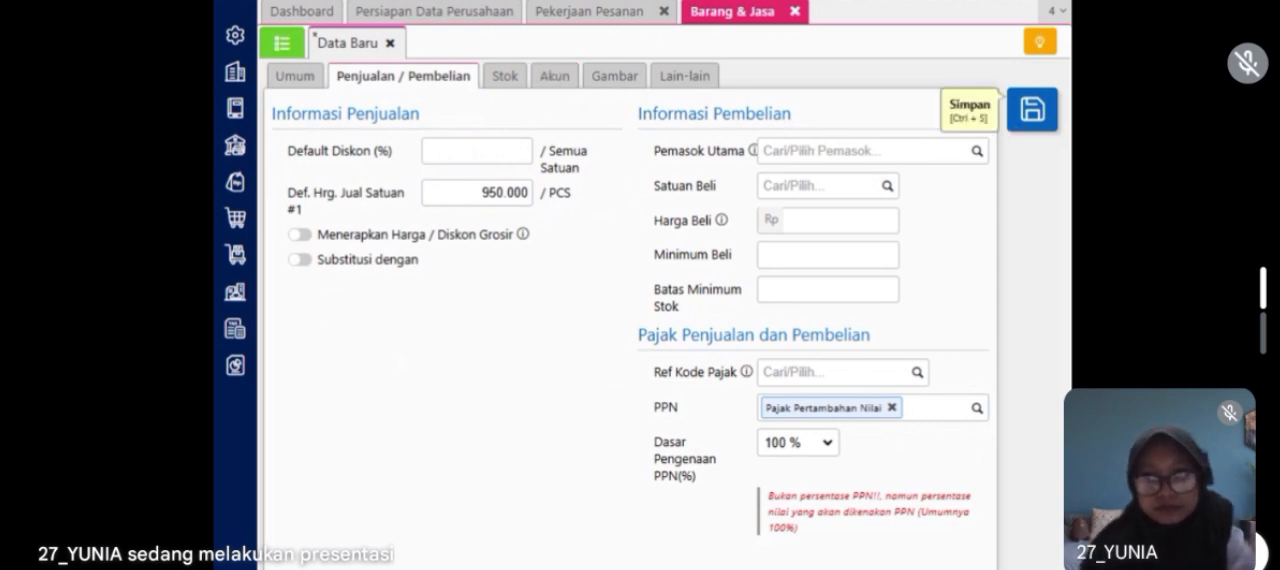
{"action": "left_click", "coordinate": [1025, 126]}
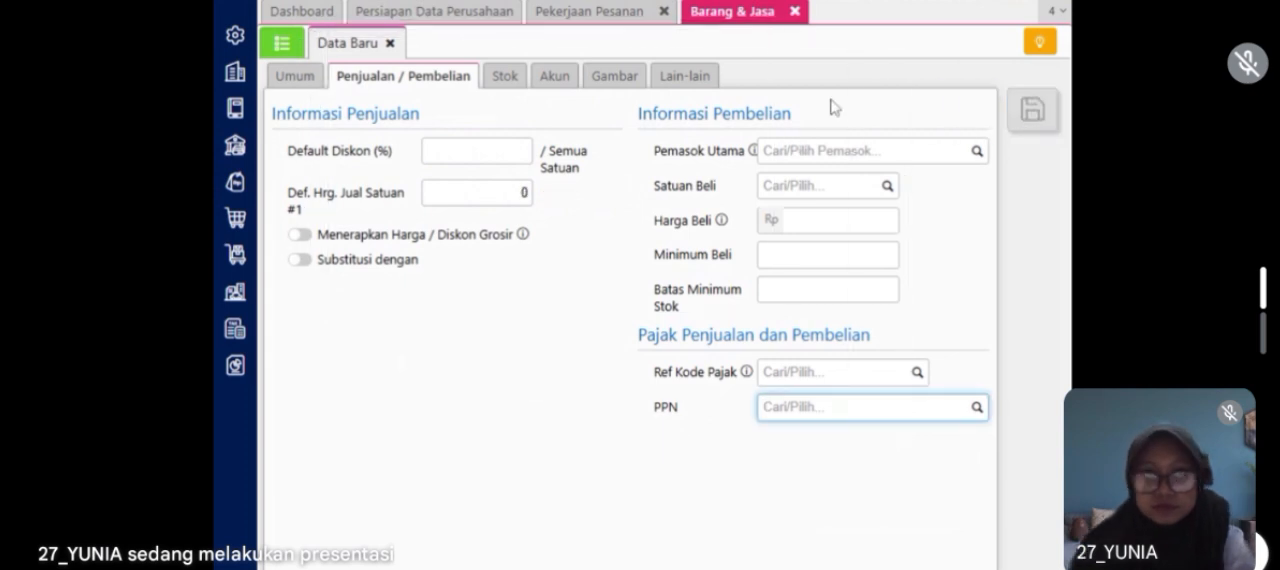
{"action": "left_click", "coordinate": [799, 17]}
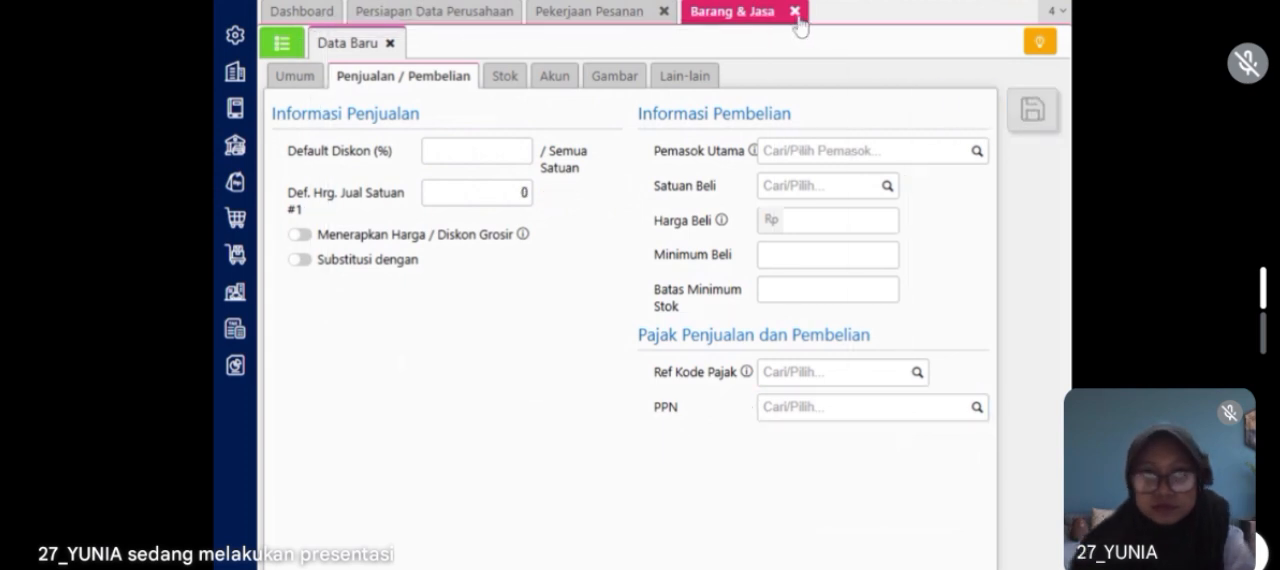
{"action": "left_click", "coordinate": [665, 12]}
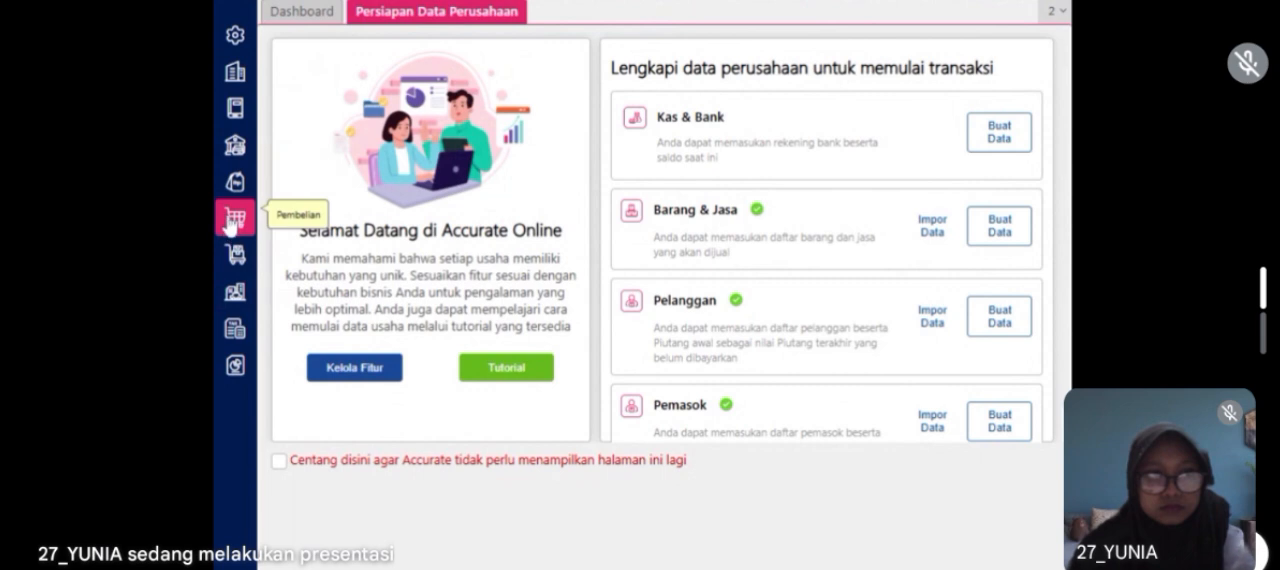
Step: Start a new order completion (Penyelesaian Pesanan) dated 20/01/2023 and link it to the saved Flat Shoes job order
{"action": "left_click", "coordinate": [230, 260]}
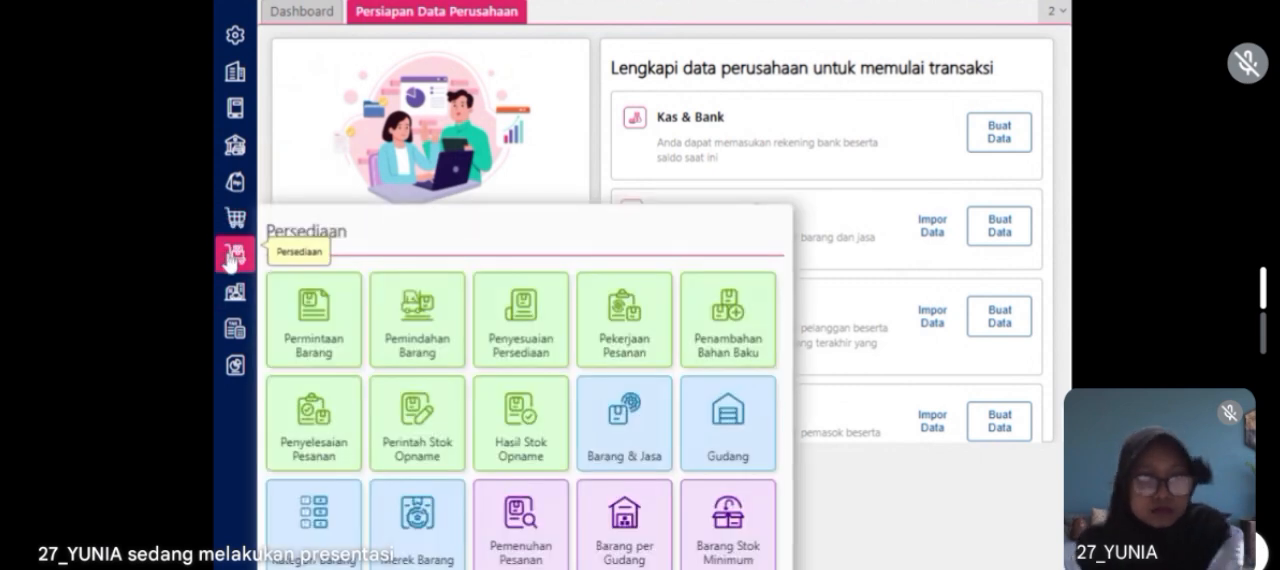
{"action": "left_click", "coordinate": [302, 428]}
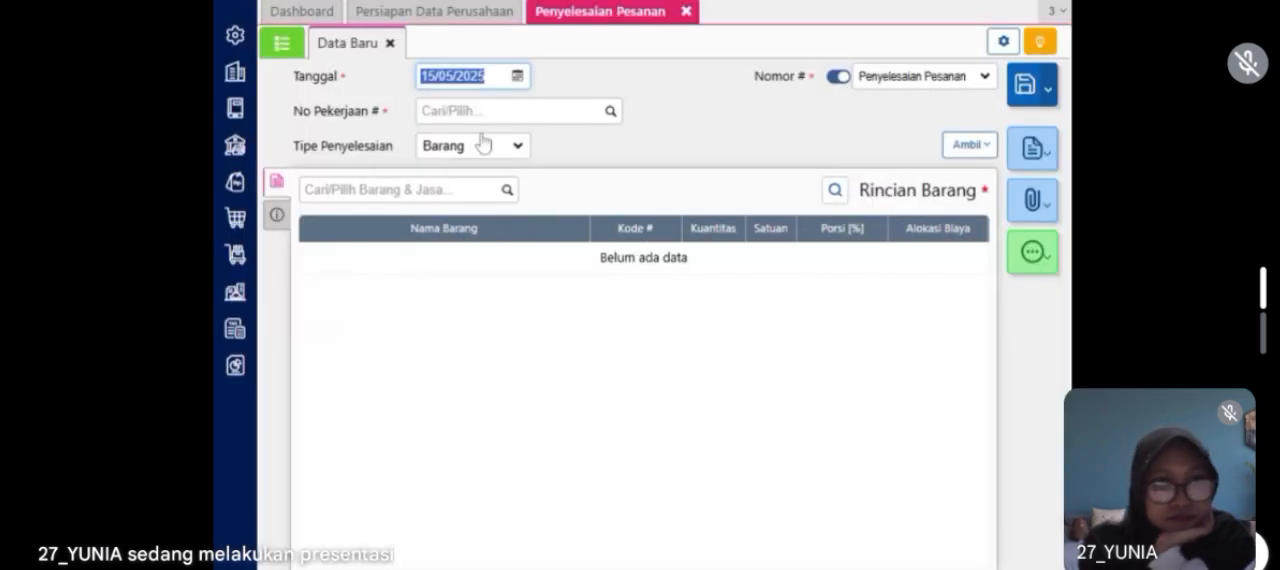
{"action": "type", "text": "20012023"}
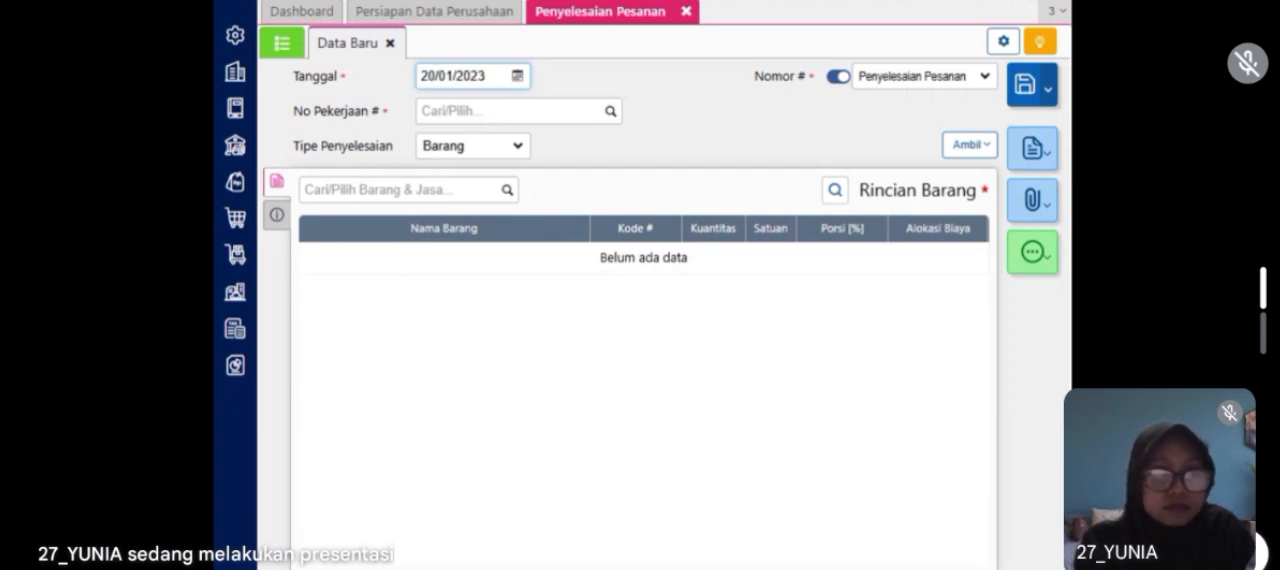
{"action": "left_click", "coordinate": [500, 111]}
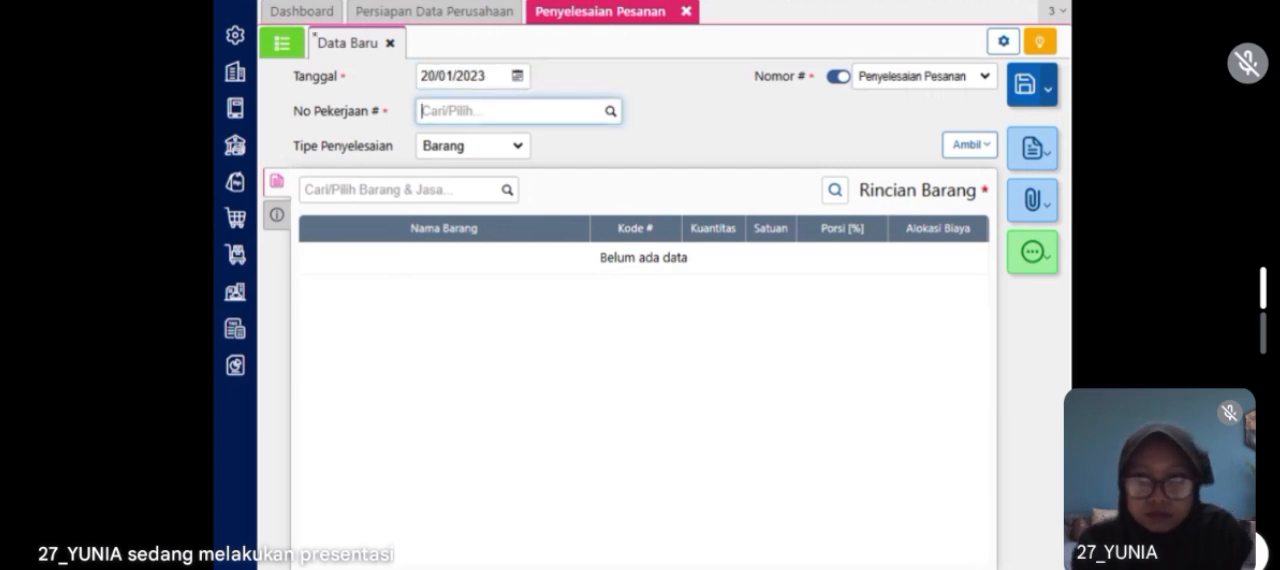
{"action": "left_click", "coordinate": [612, 112]}
{"action": "left_click", "coordinate": [567, 164]}
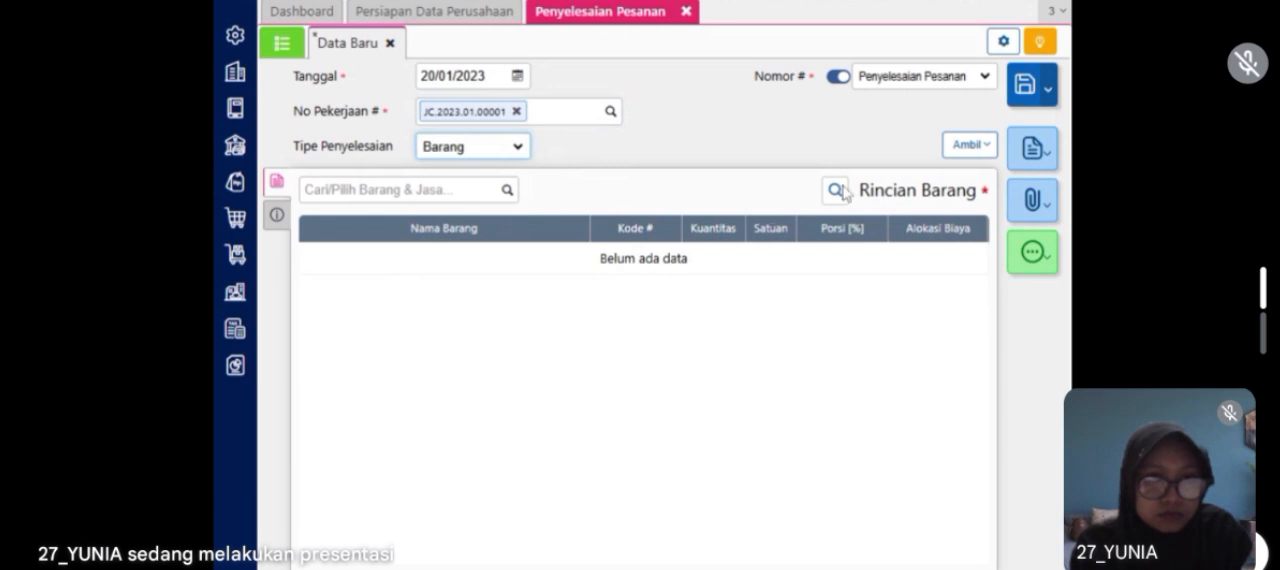
Step: Add Flat Shoes Pesanan to the order completion's item details with quantity 10 and the Store warehouse (Gudang)
{"action": "left_click", "coordinate": [960, 150]}
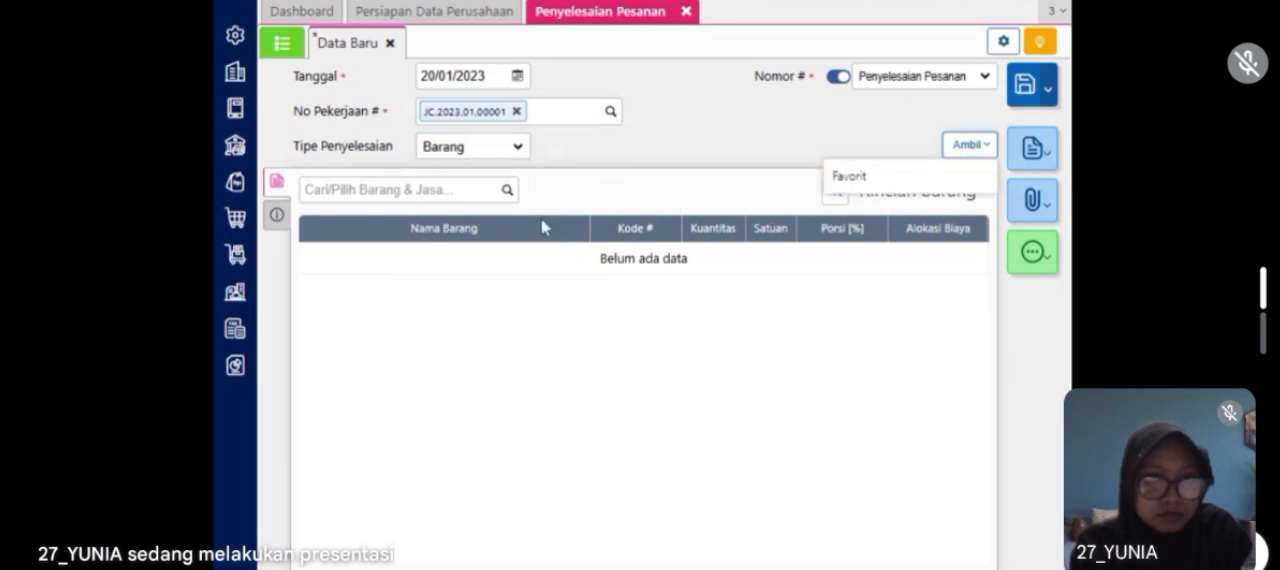
{"action": "left_click", "coordinate": [507, 190]}
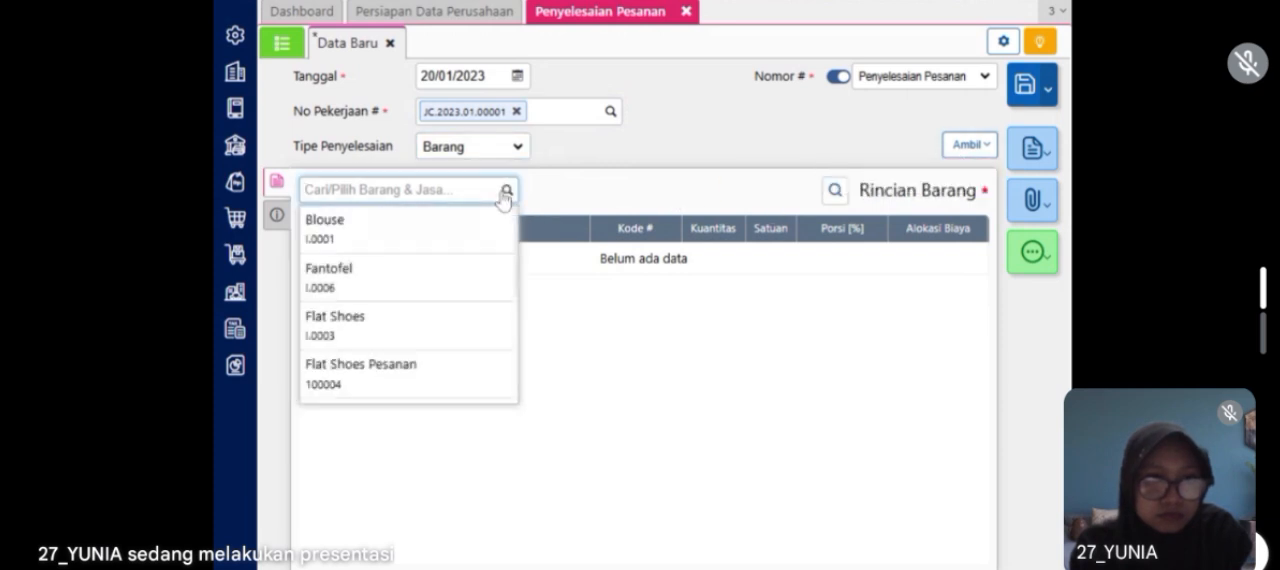
{"action": "left_click", "coordinate": [429, 380]}
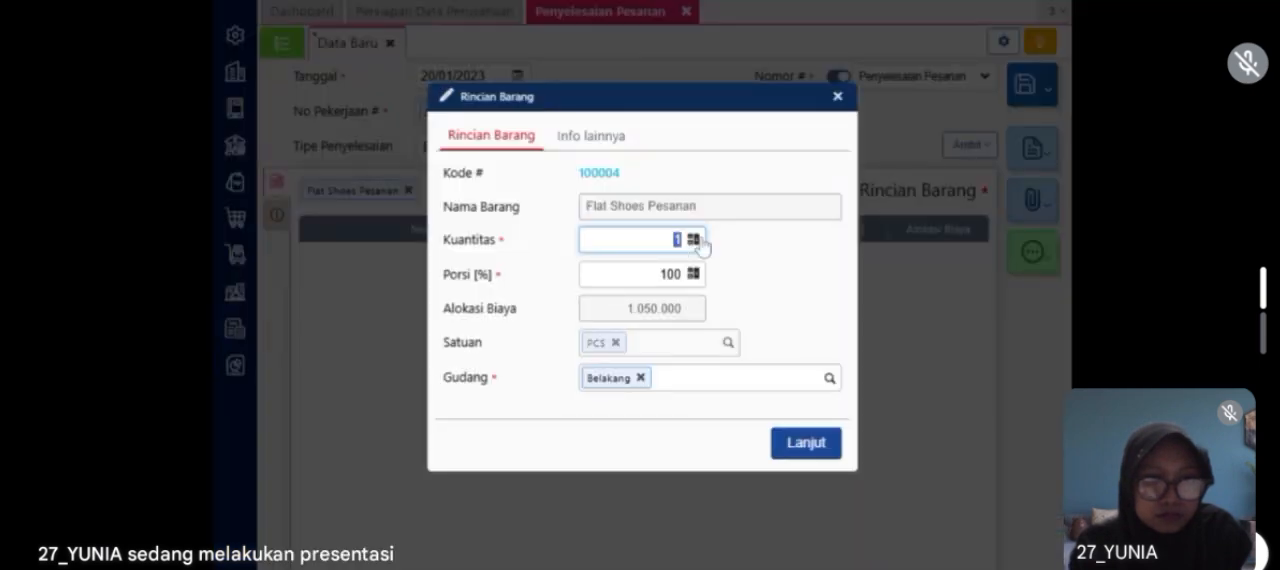
{"action": "type", "text": "0"}
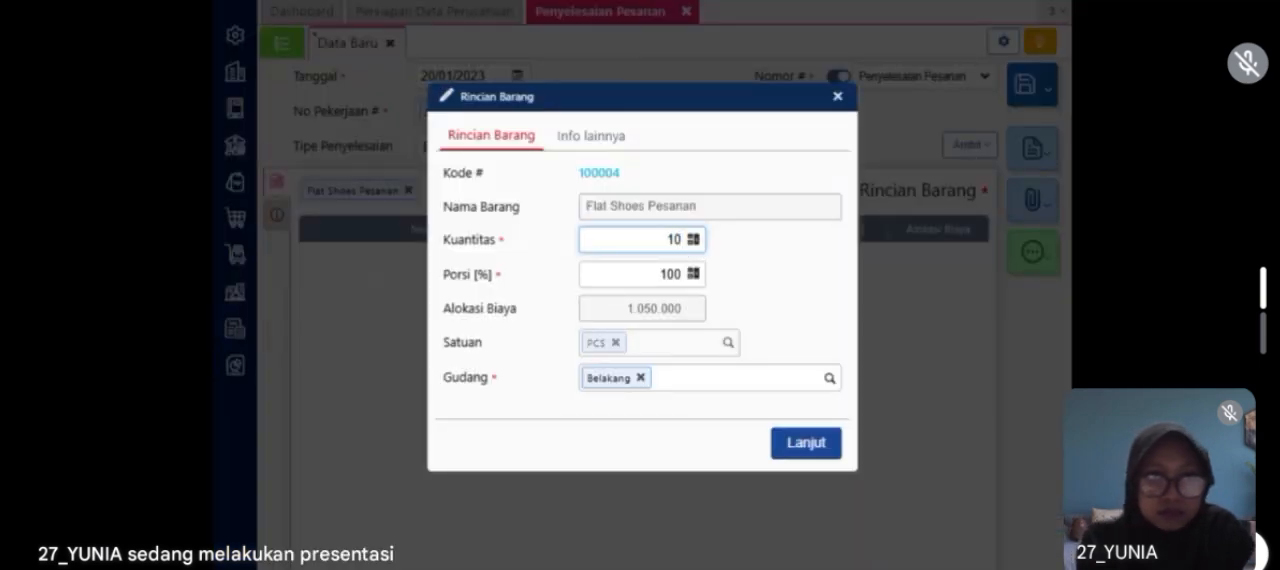
{"action": "left_click", "coordinate": [639, 380]}
{"action": "type", "text": "st"}
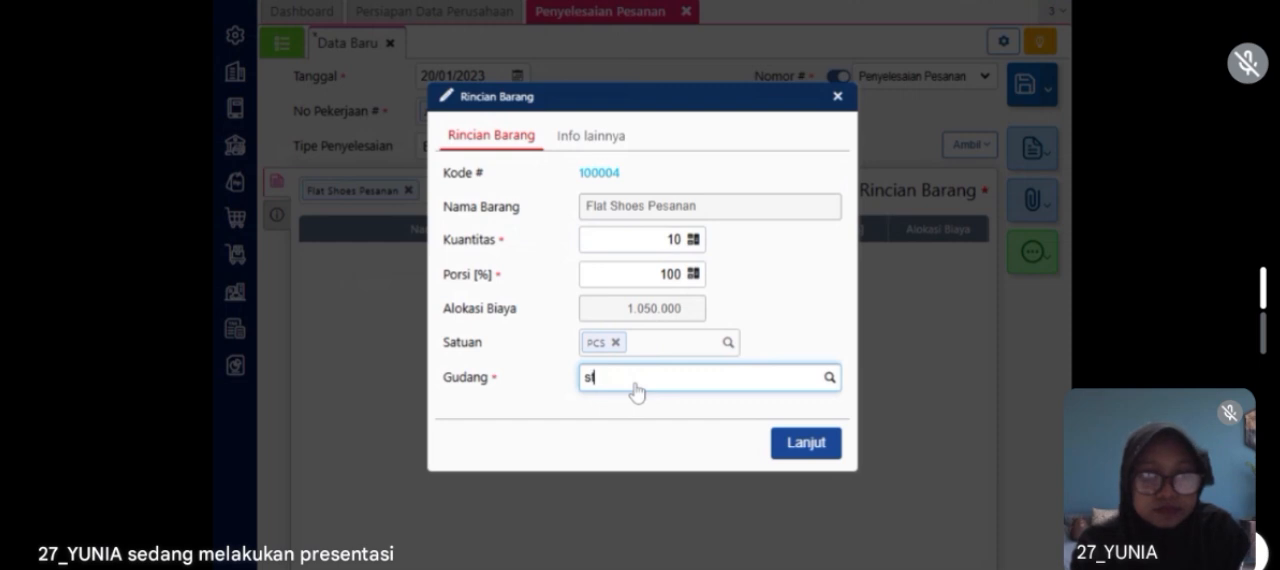
{"action": "left_click", "coordinate": [619, 413]}
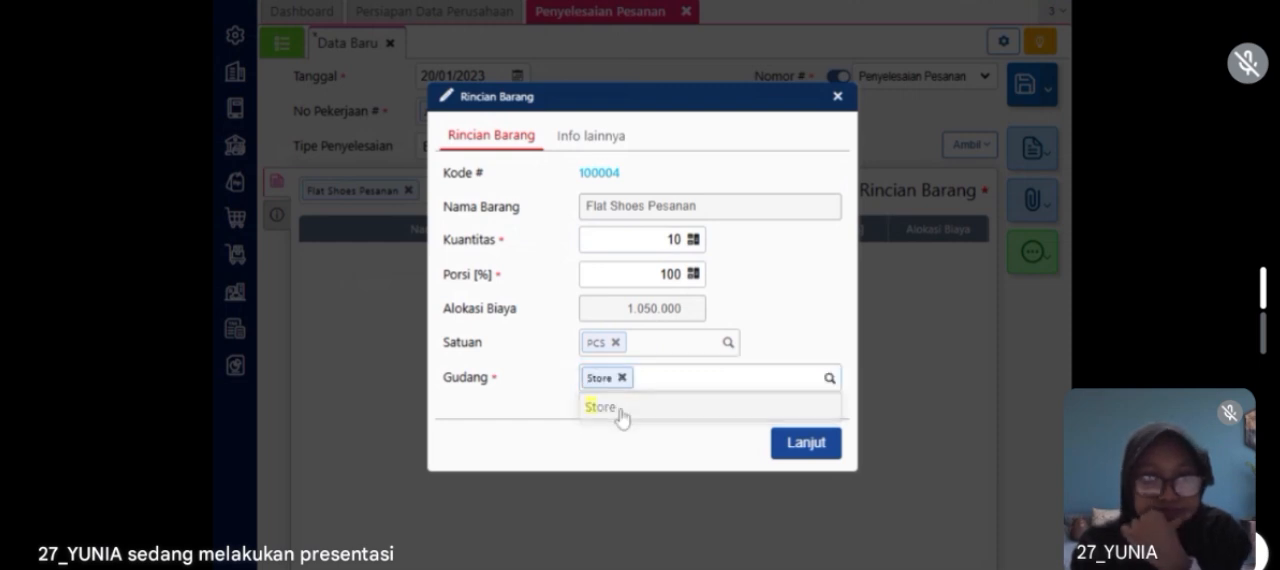
{"action": "left_click", "coordinate": [795, 452]}
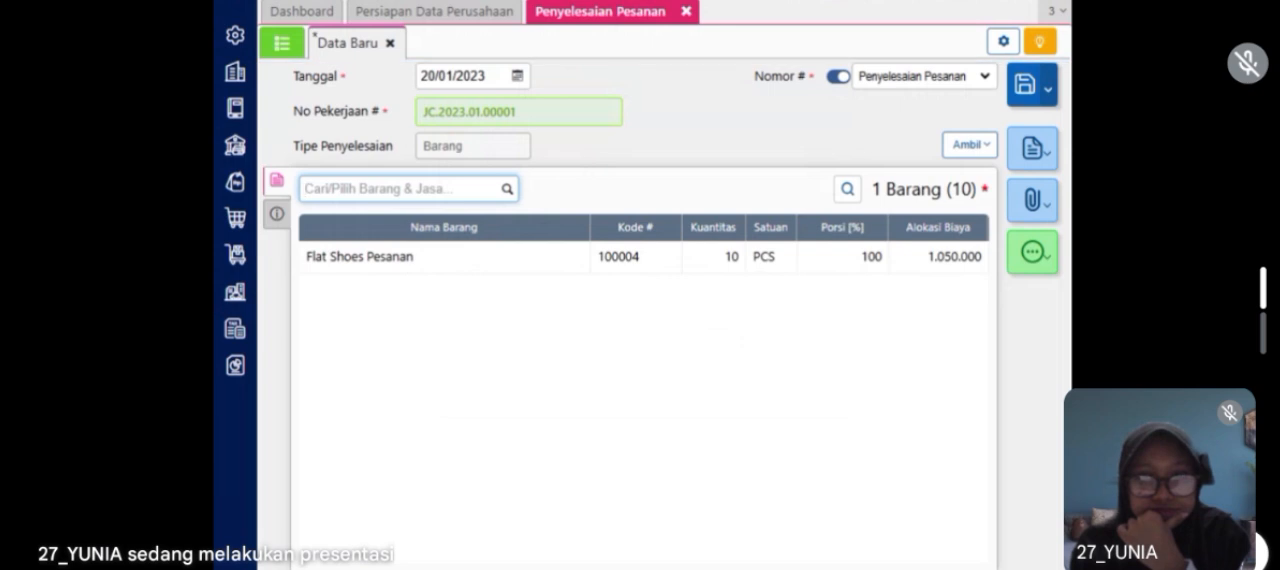
Step: Check the order completion's additional information (Info lainnya) and save the completion
{"action": "left_click", "coordinate": [277, 213]}
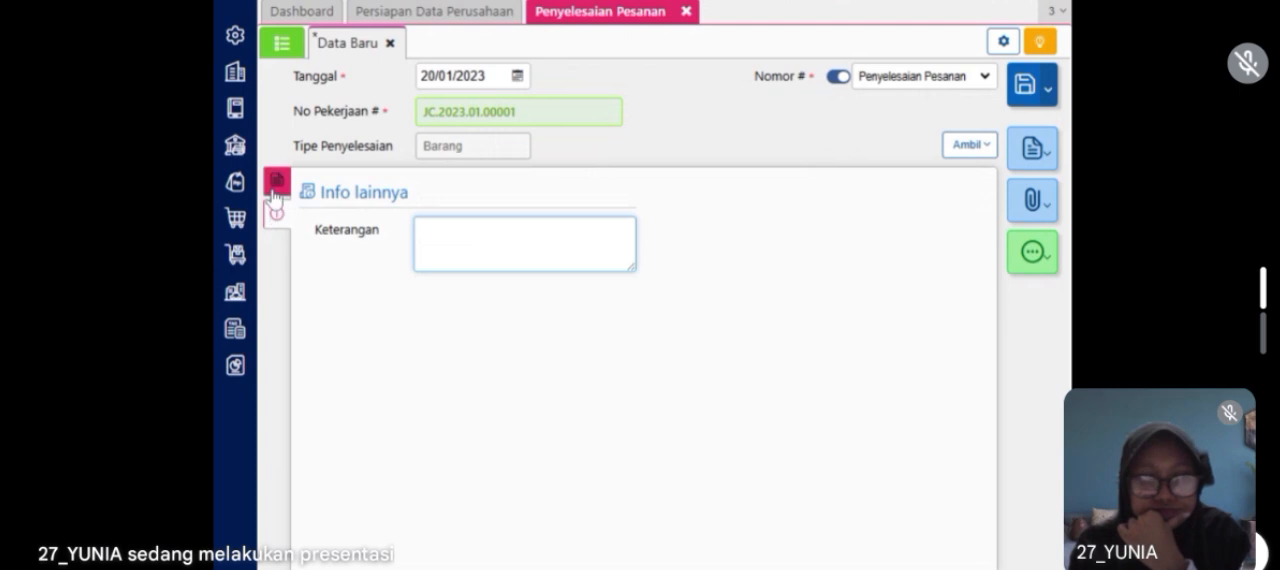
{"action": "left_click", "coordinate": [276, 193]}
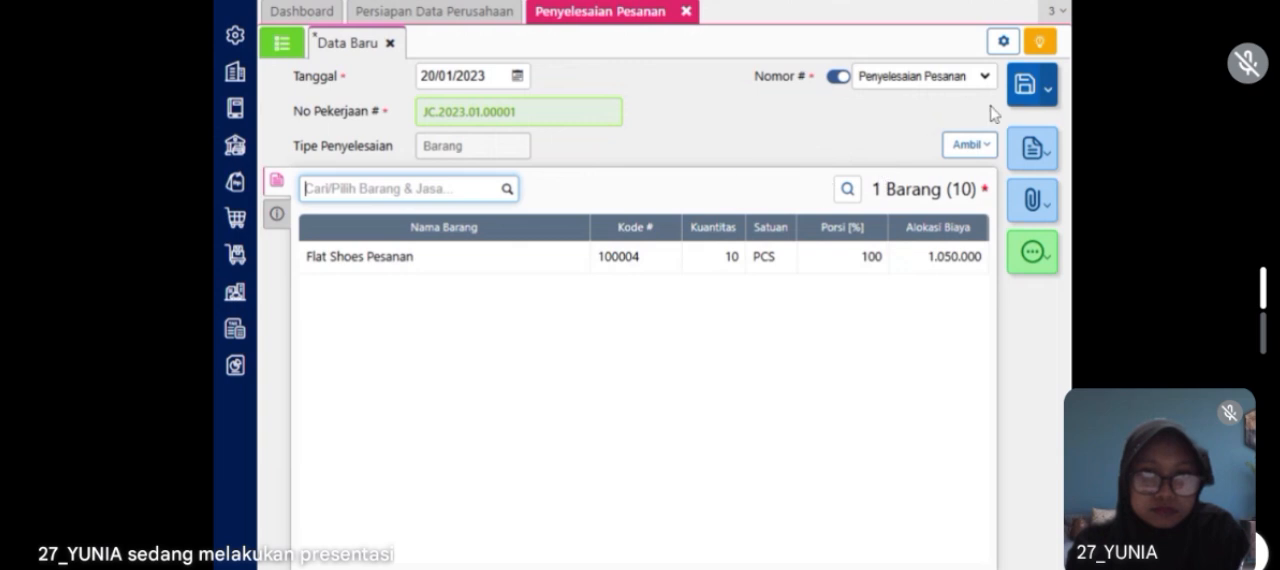
{"action": "left_click", "coordinate": [1021, 107]}
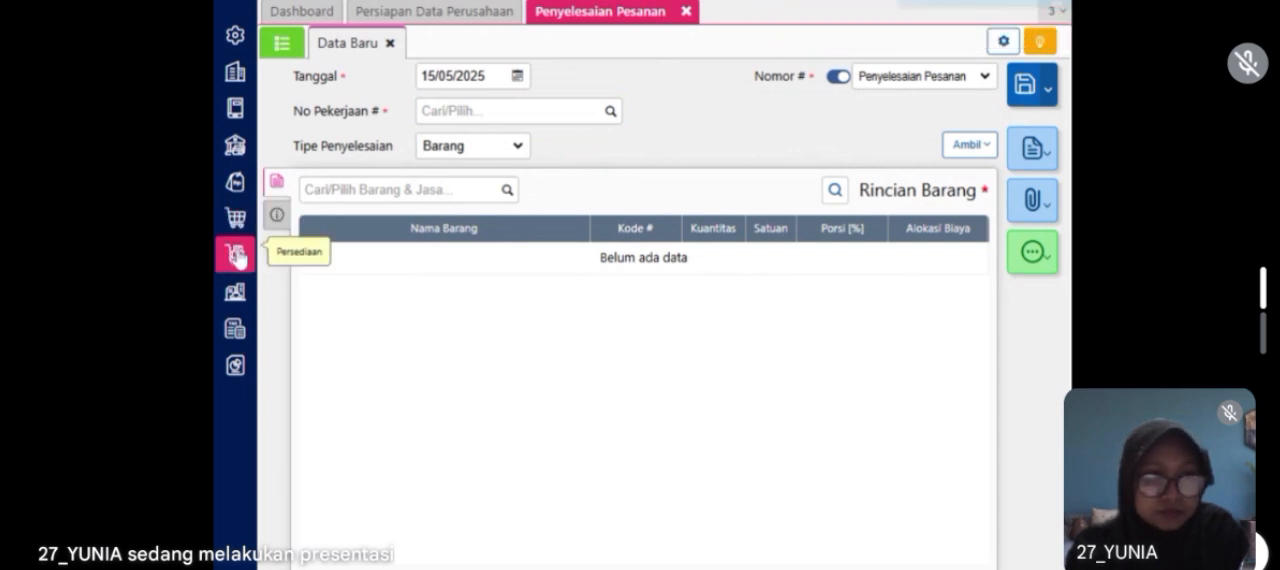
Step: Start a new sales invoice (Faktur Penjualan) for customer CV Untung Bersama dated 20/01/2023
{"action": "left_click", "coordinate": [234, 182]}
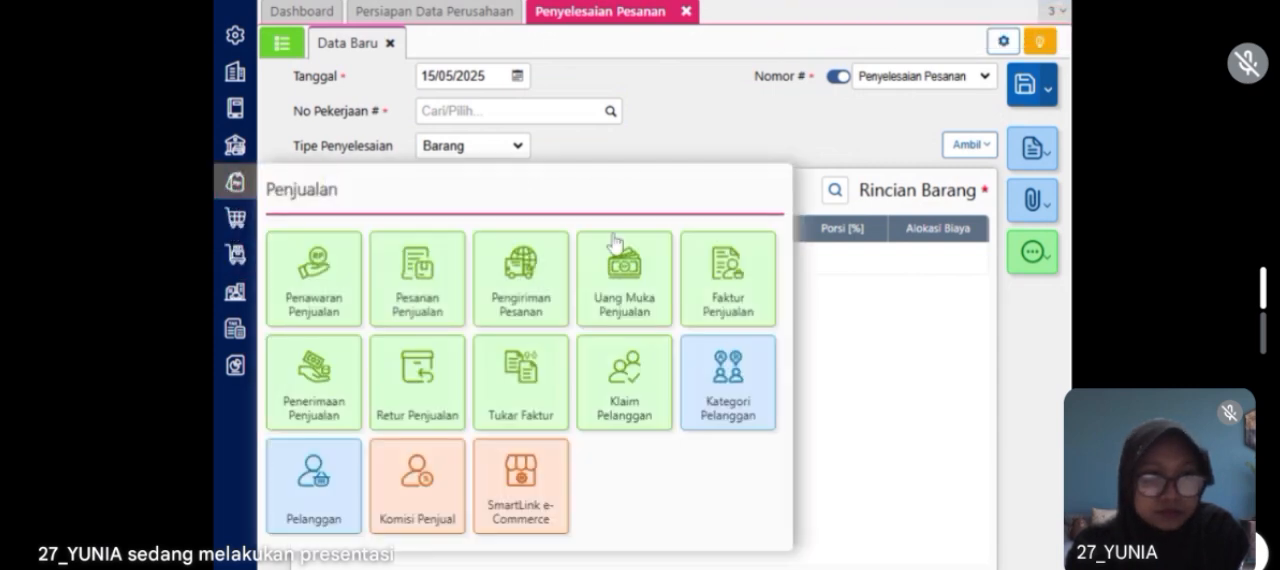
{"action": "left_click", "coordinate": [716, 295]}
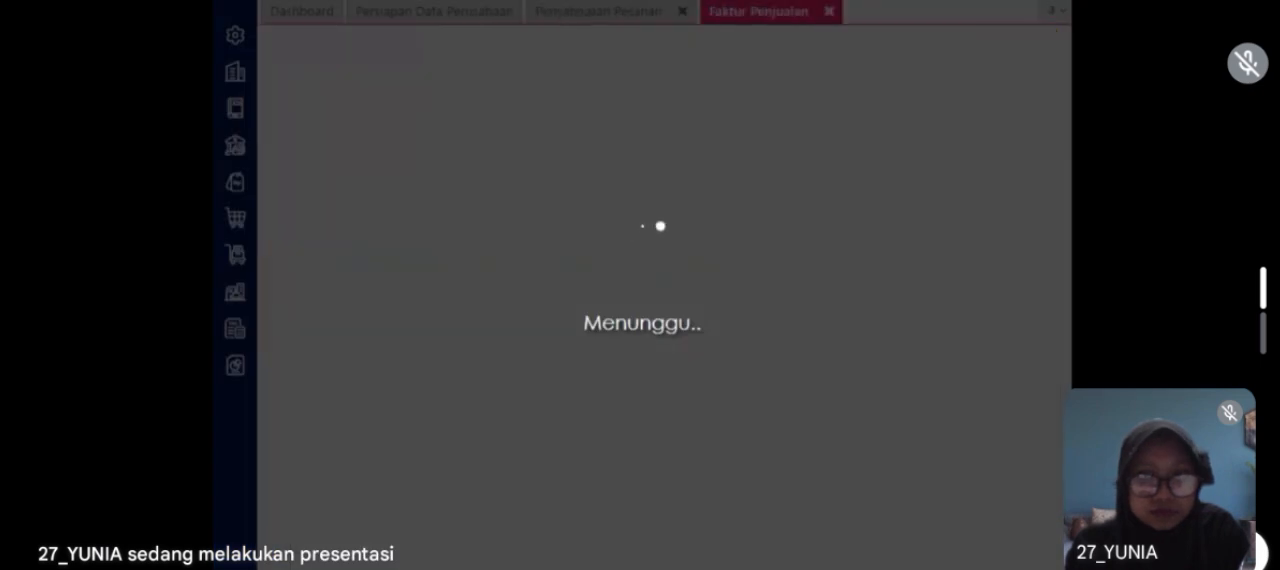
{"action": "type", "text": "c"}
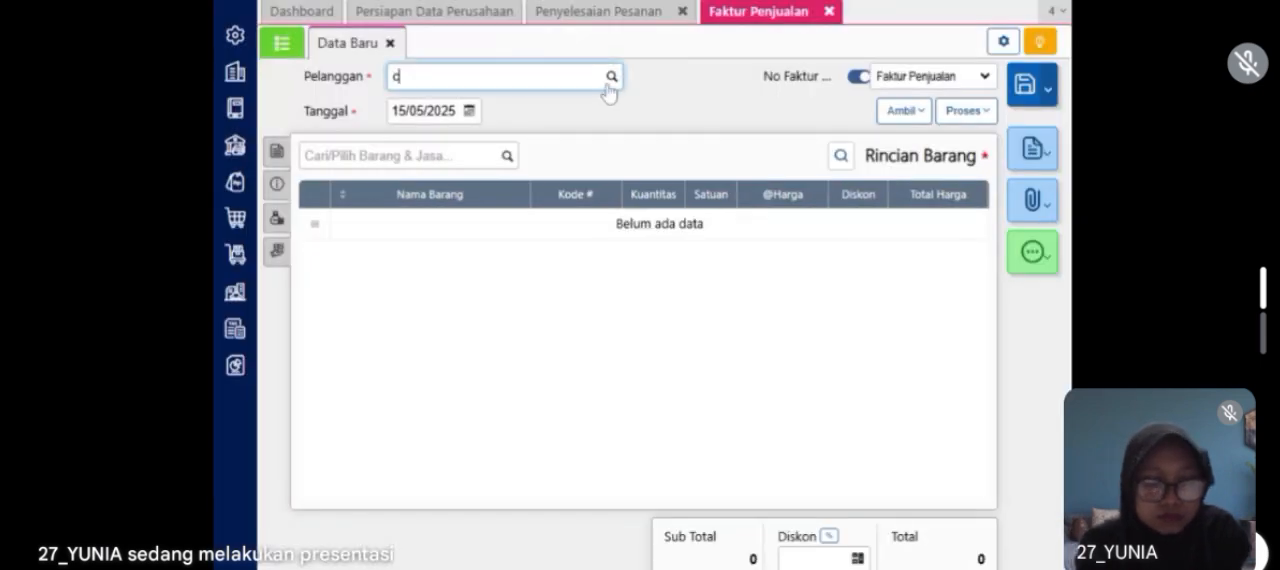
{"action": "type", "text": "v untung"}
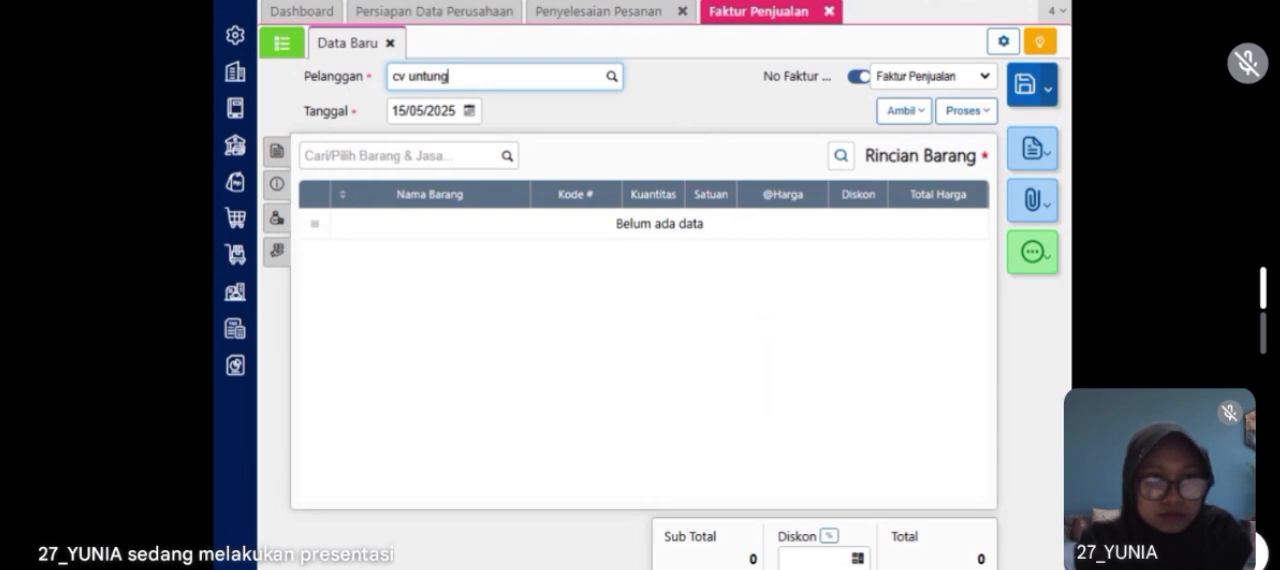
{"action": "left_click", "coordinate": [580, 108]}
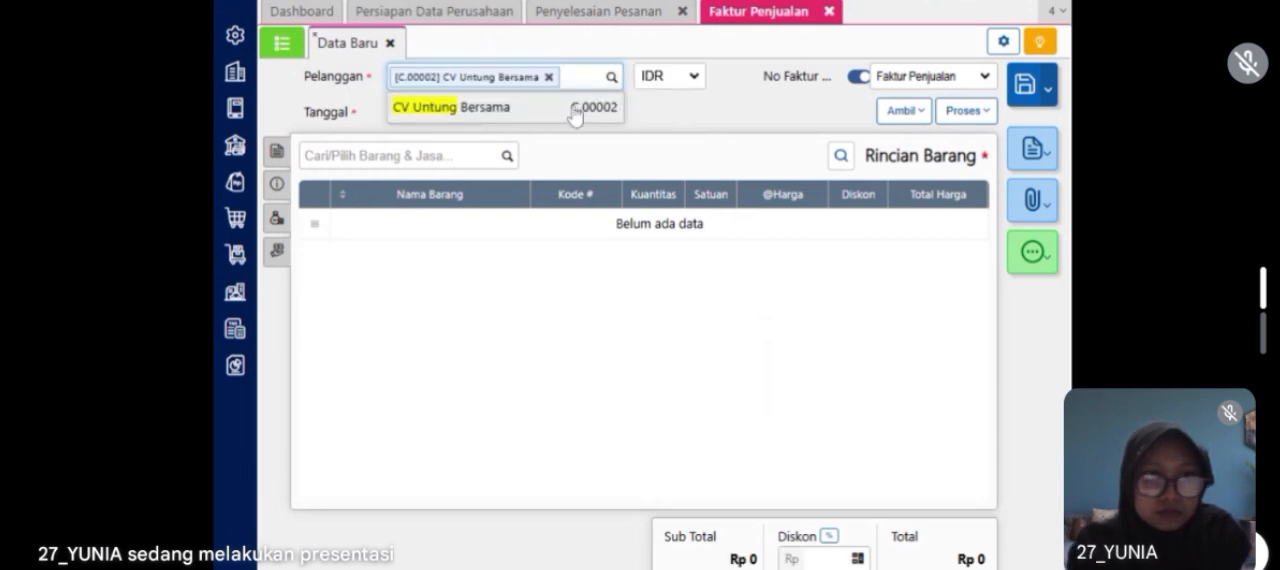
{"action": "left_click", "coordinate": [468, 116]}
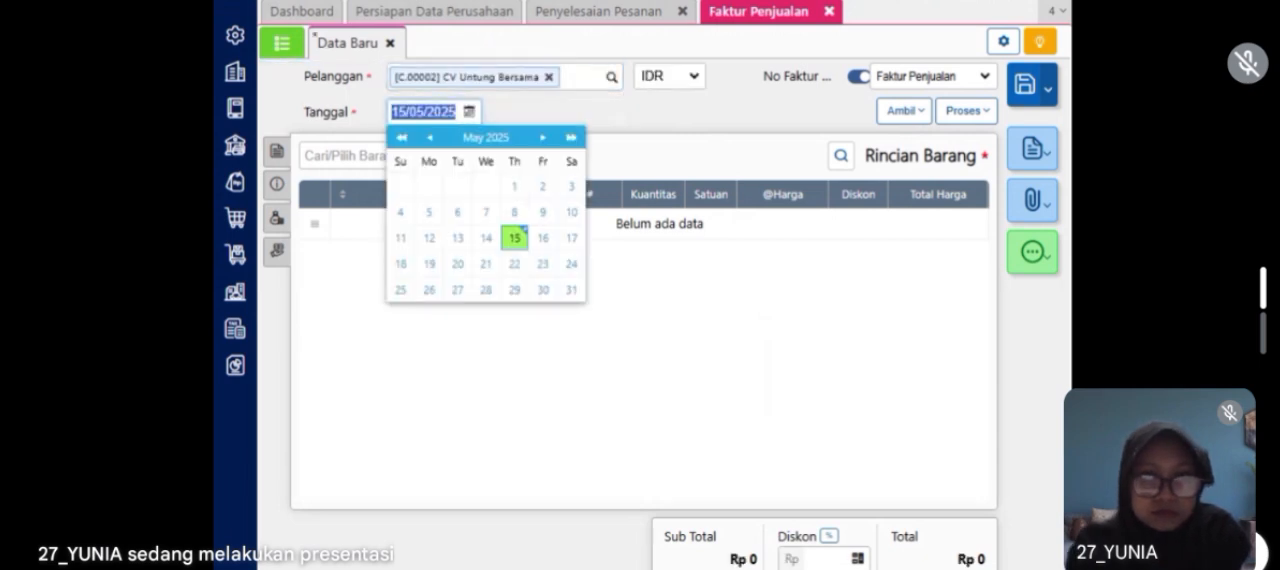
{"action": "type", "text": "20/01/2023"}
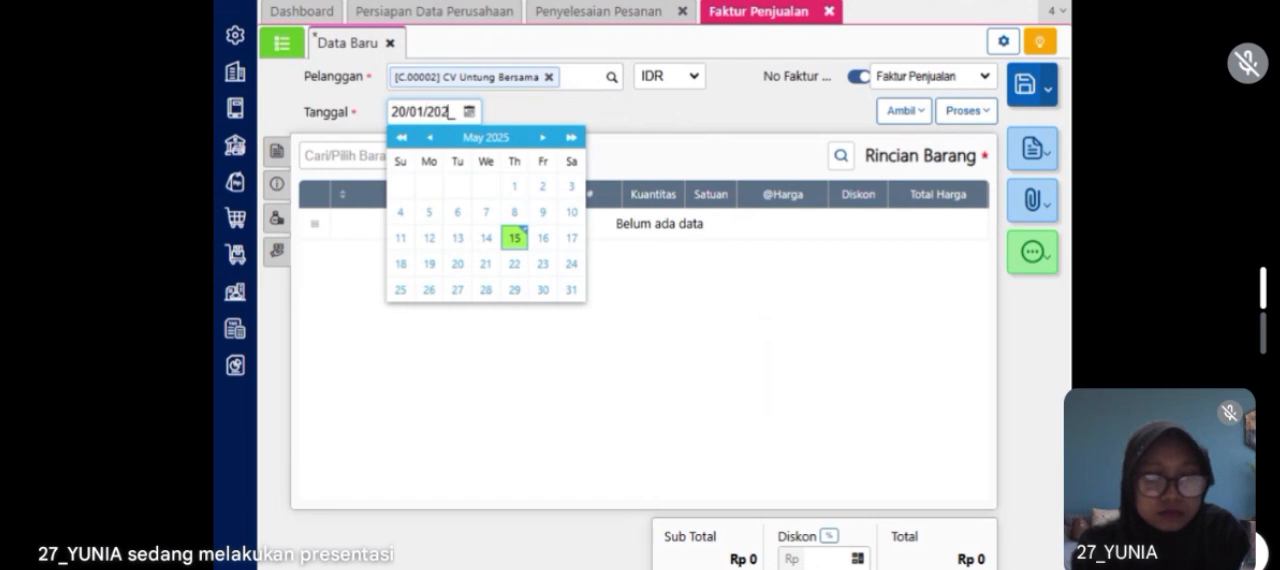
{"action": "left_click", "coordinate": [537, 114]}
{"action": "left_click", "coordinate": [912, 114]}
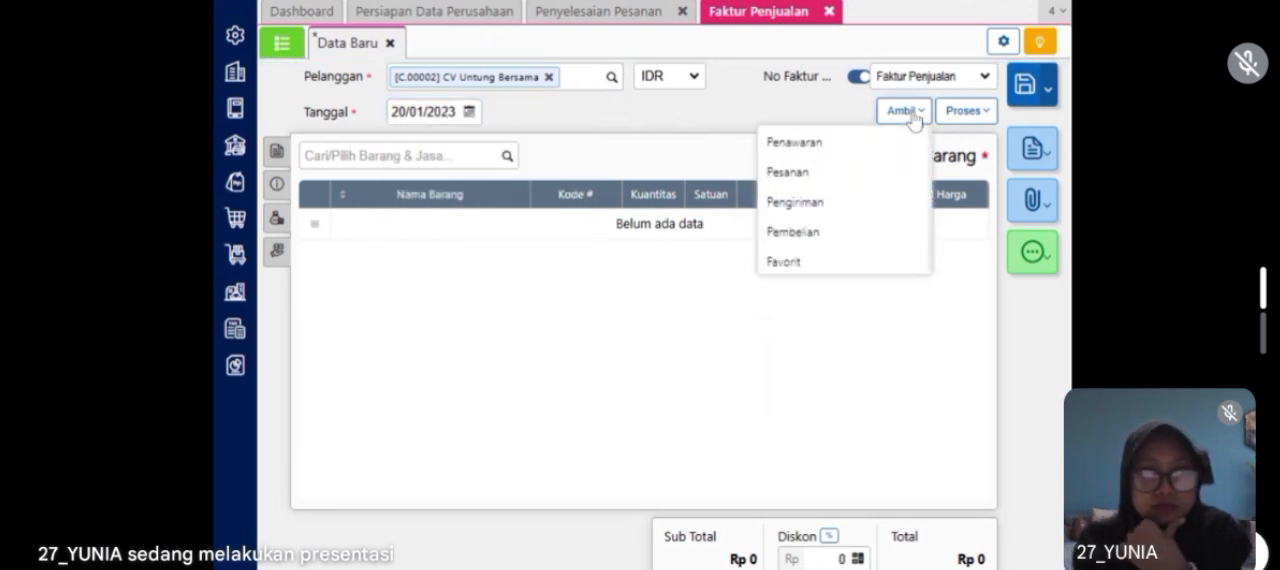
{"action": "left_click", "coordinate": [830, 176]}
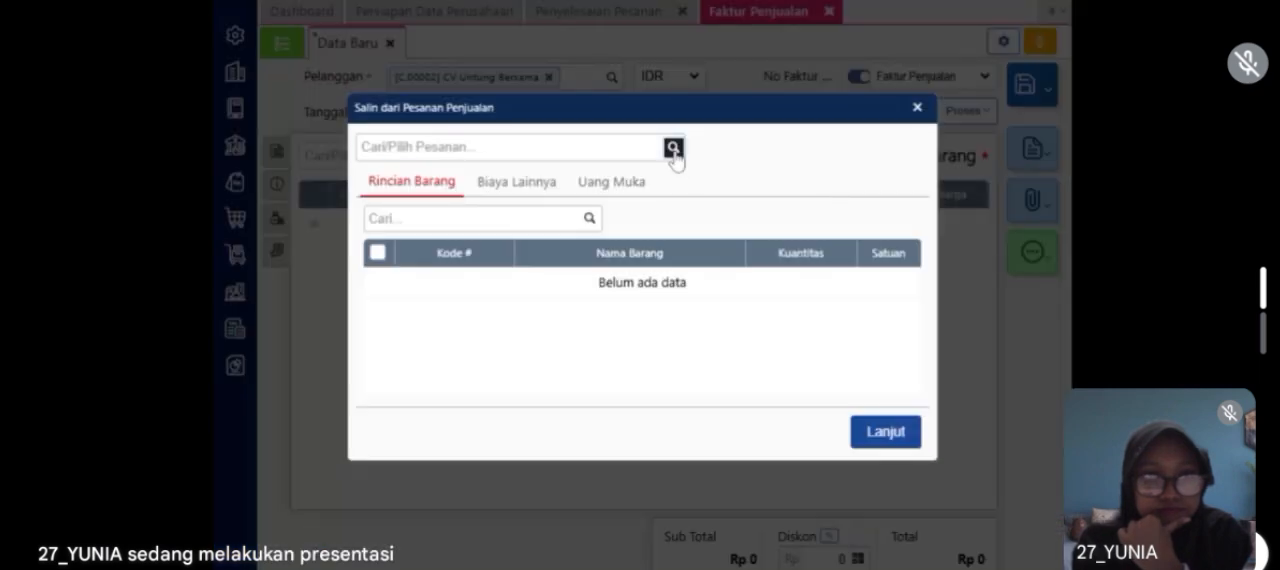
{"action": "left_click", "coordinate": [674, 150]}
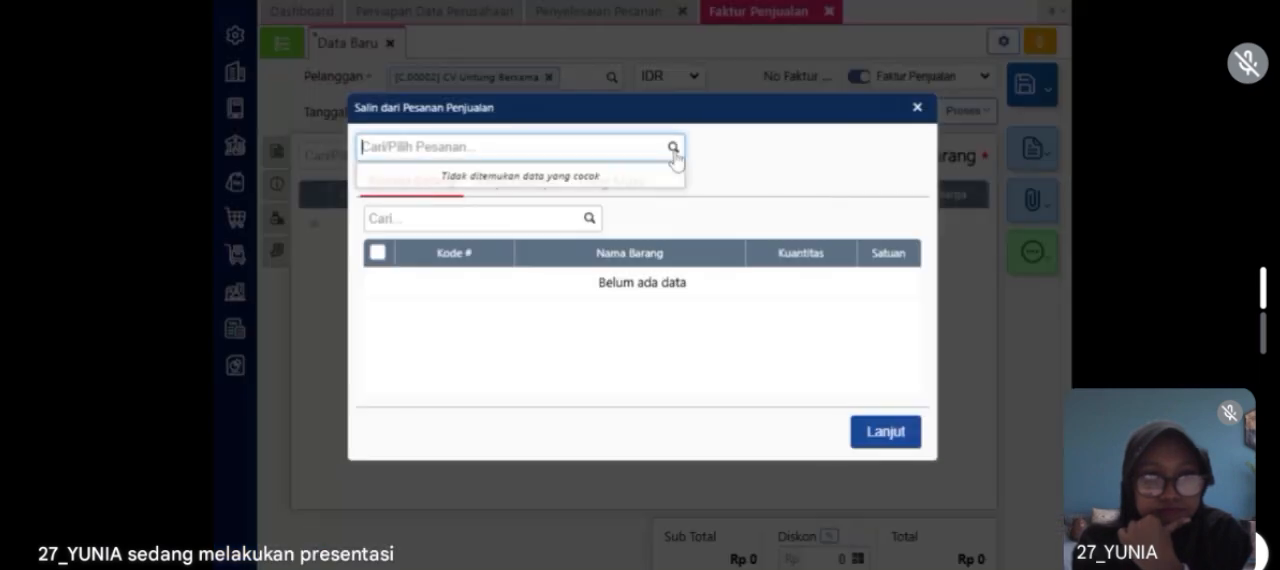
{"action": "left_click", "coordinate": [918, 110]}
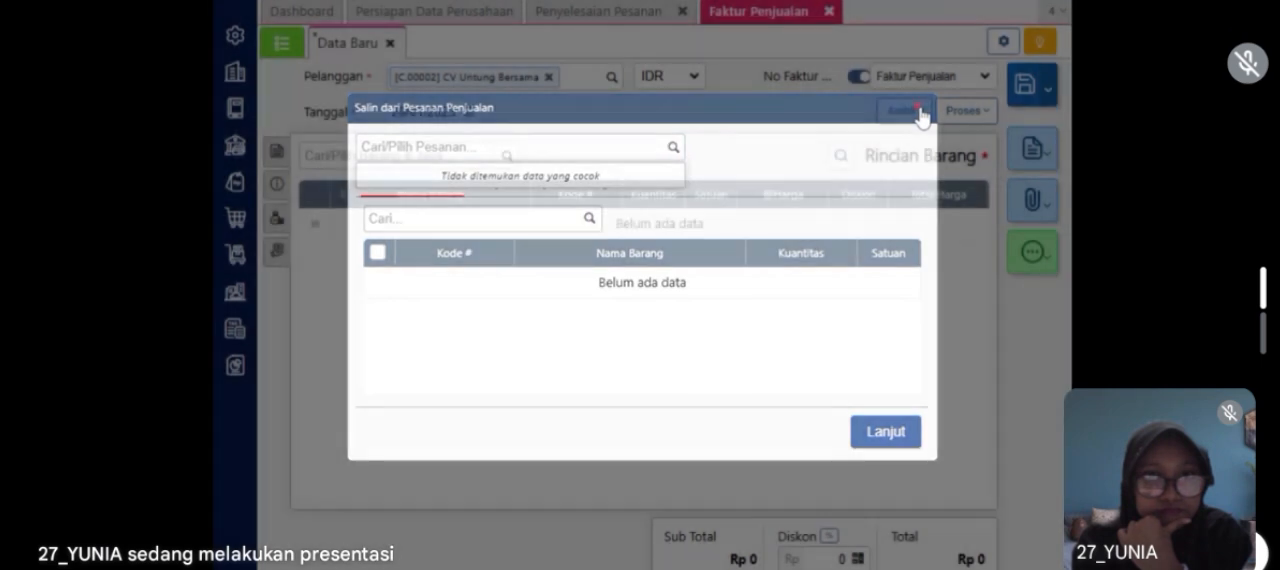
{"action": "left_click", "coordinate": [906, 113]}
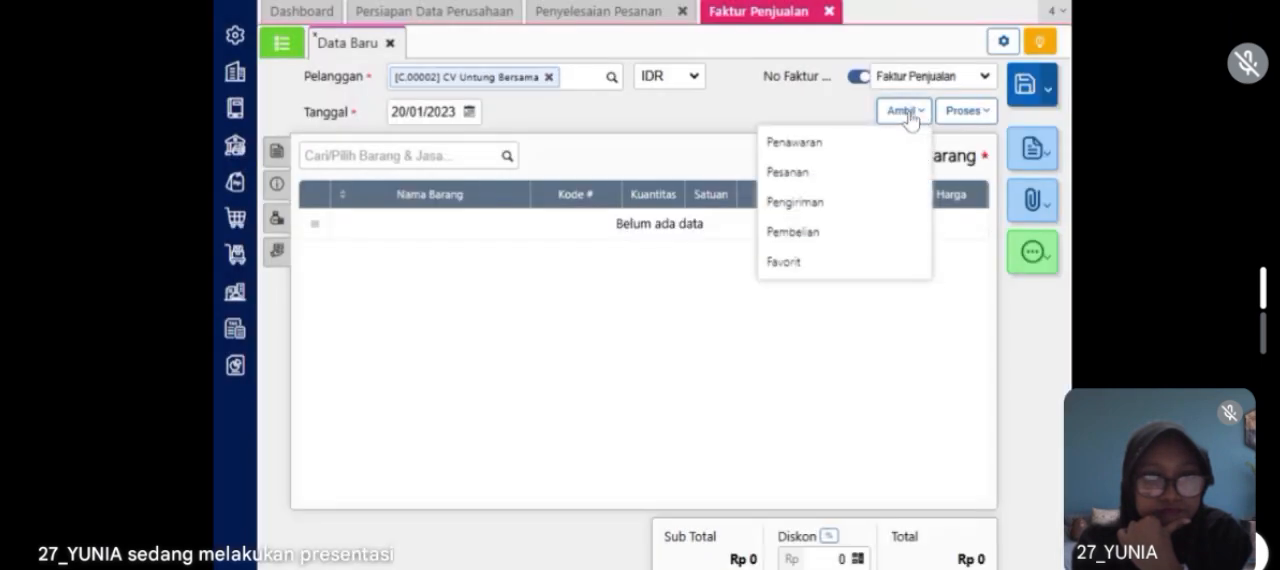
{"action": "left_click", "coordinate": [727, 157]}
Step: Add Flat Shoes Pesanan to the invoice's item details with quantity 10 and the Store warehouse (Gudang)
{"action": "left_click", "coordinate": [507, 165]}
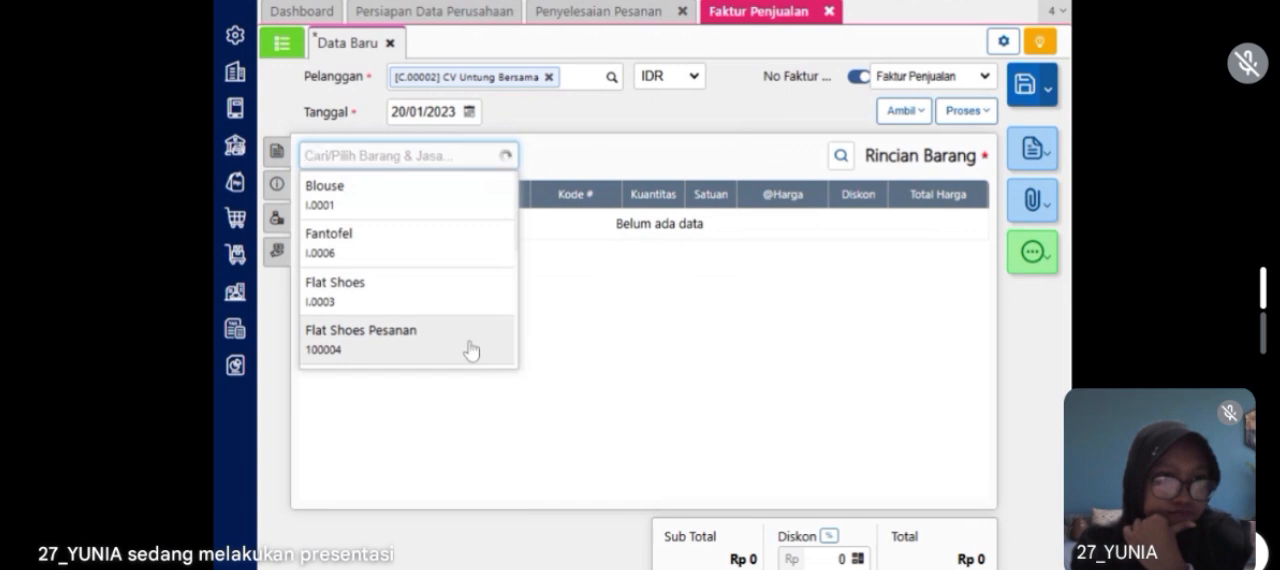
{"action": "left_click", "coordinate": [470, 349]}
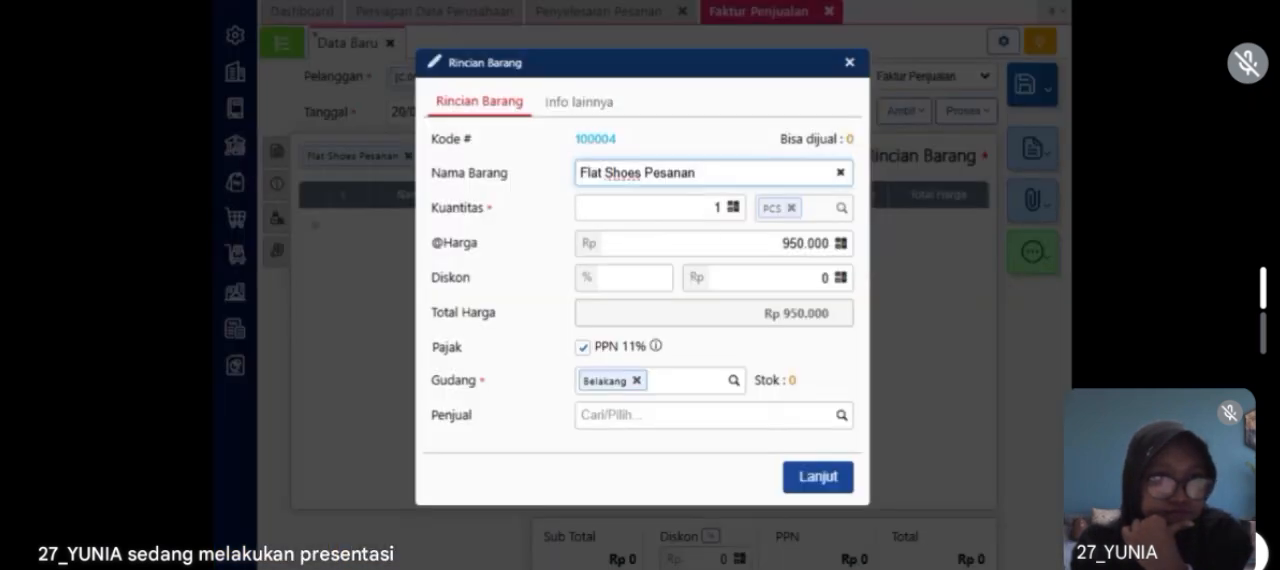
{"action": "left_click_drag", "start_coordinate": [712, 208], "coordinate": [737, 211]}
{"action": "type", "text": "1"}
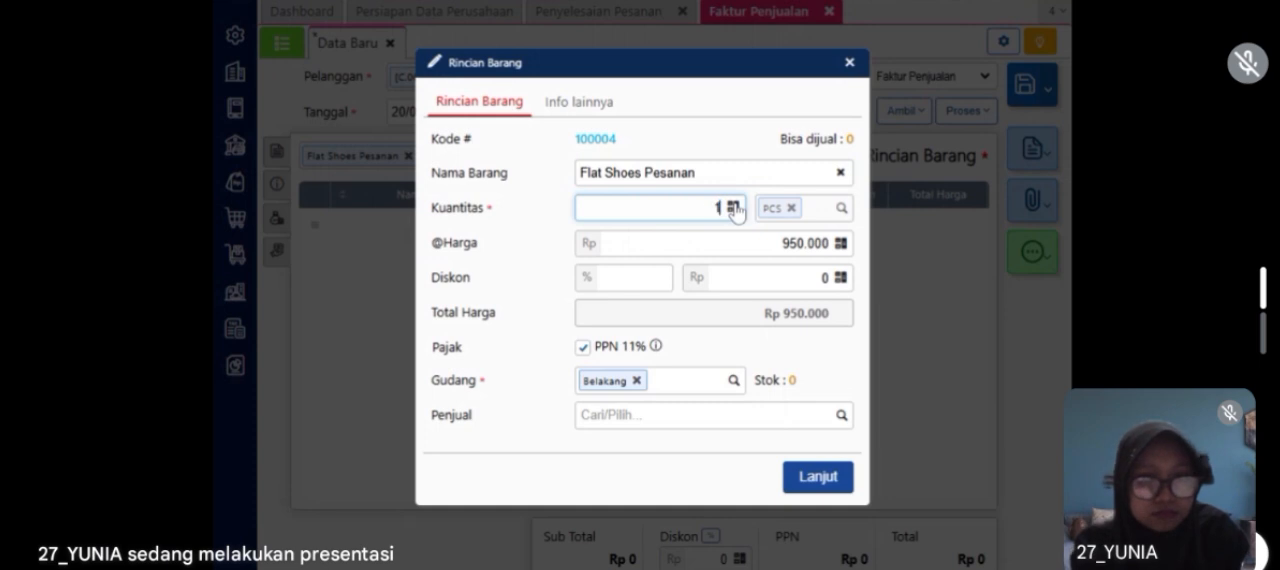
{"action": "type", "text": "0"}
{"action": "left_click", "coordinate": [636, 381]}
{"action": "type", "text": "s"}
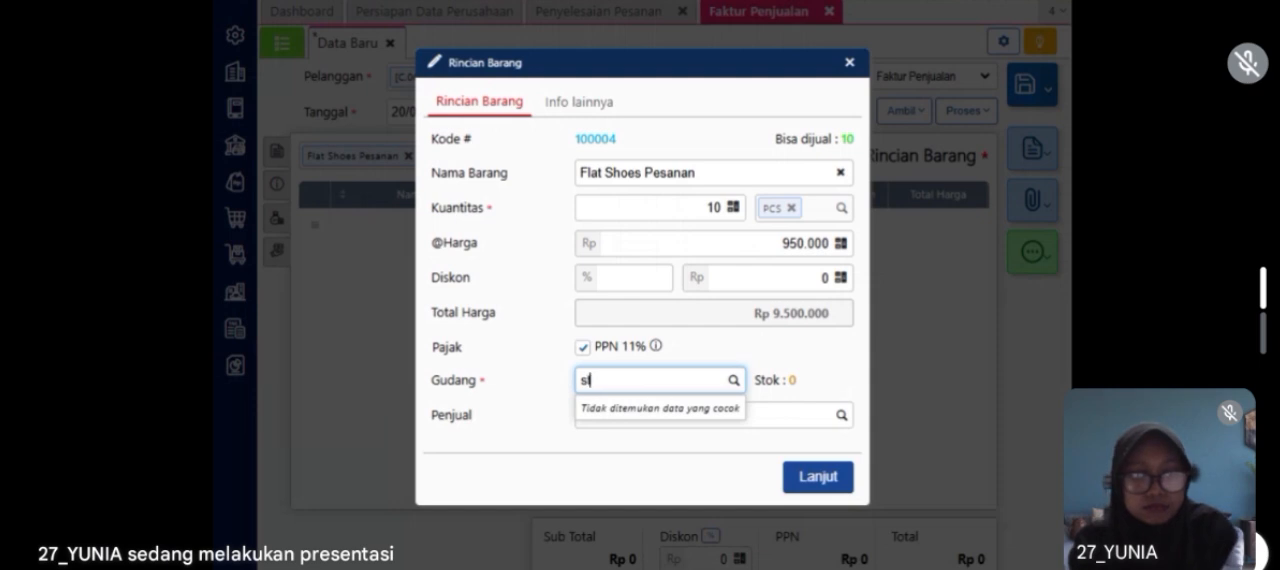
{"action": "type", "text": "t"}
{"action": "left_click", "coordinate": [620, 424]}
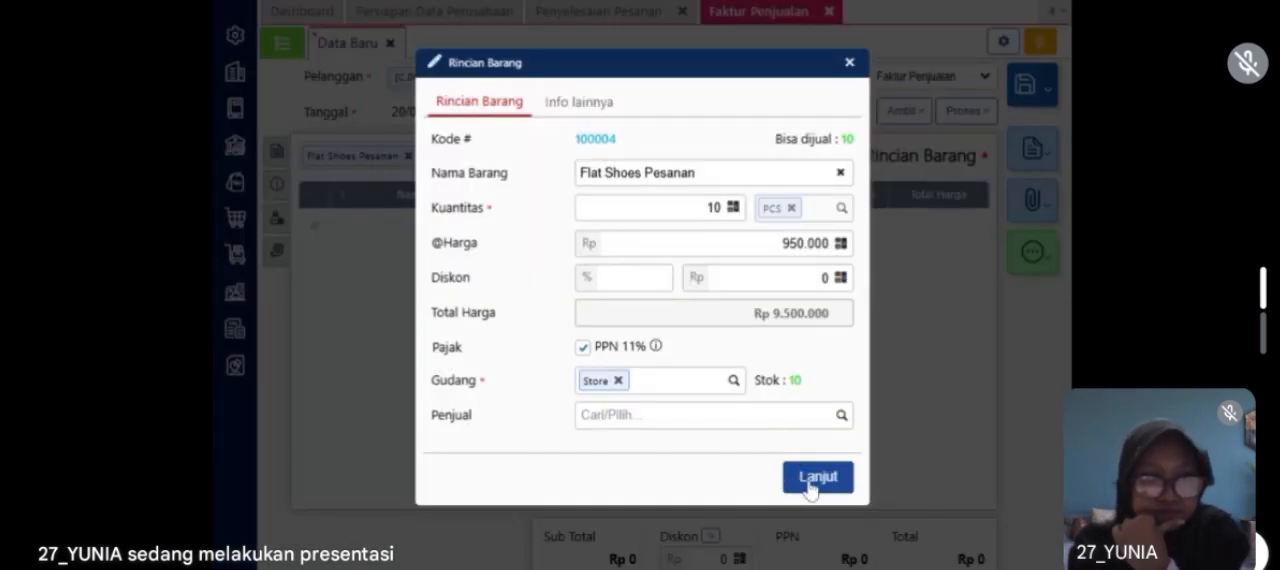
{"action": "left_click", "coordinate": [810, 484]}
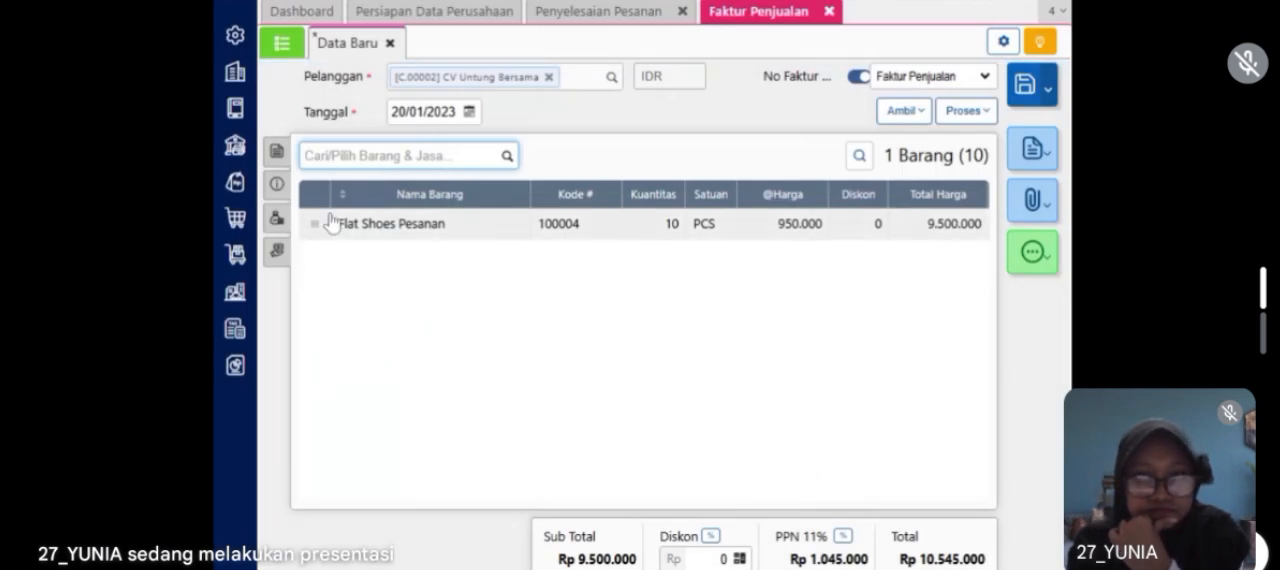
Step: Set the invoice's delivery date (Tgl Pengiriman) to 20/01/2023 and the shipping method (Pengiriman) to Mobil Box
{"action": "left_click", "coordinate": [284, 187]}
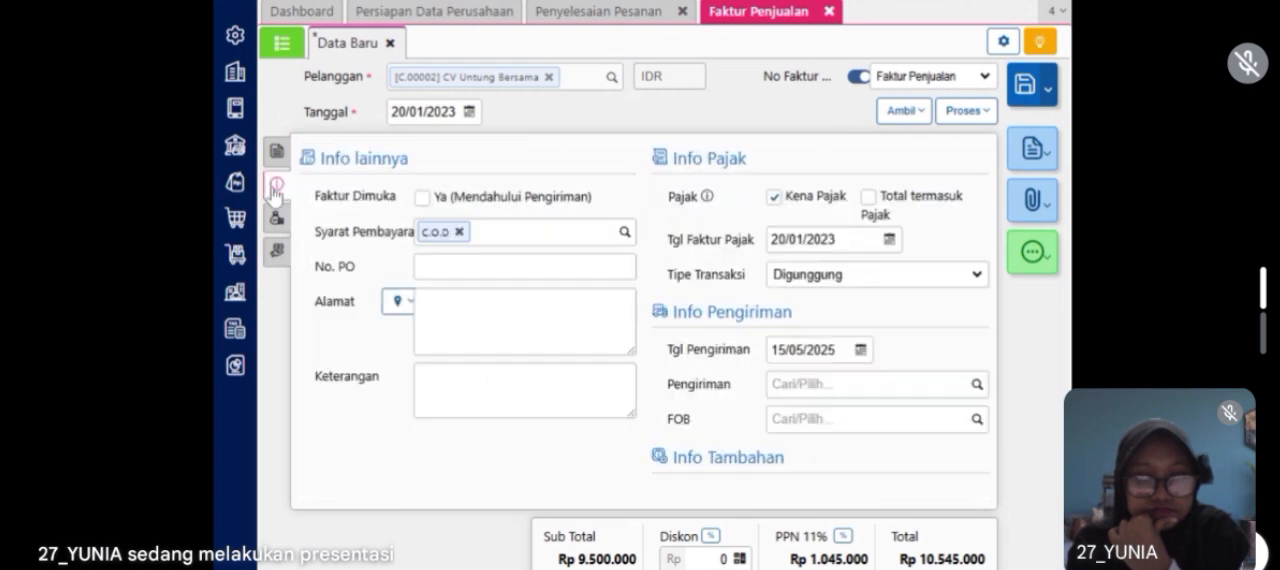
{"action": "left_click", "coordinate": [853, 357]}
{"action": "type", "text": "20/01/2023"}
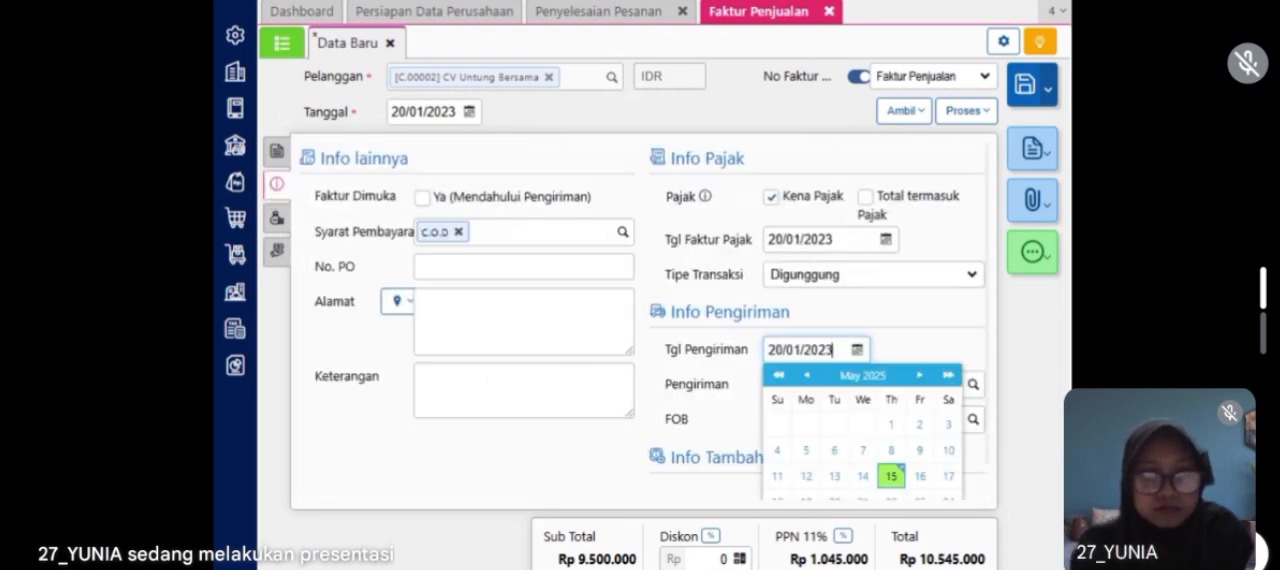
{"action": "left_click", "coordinate": [901, 357]}
{"action": "left_click", "coordinate": [855, 385]}
{"action": "type", "text": "boc"}
{"action": "key", "text": "BackSpace"}
{"action": "type", "text": "x"}
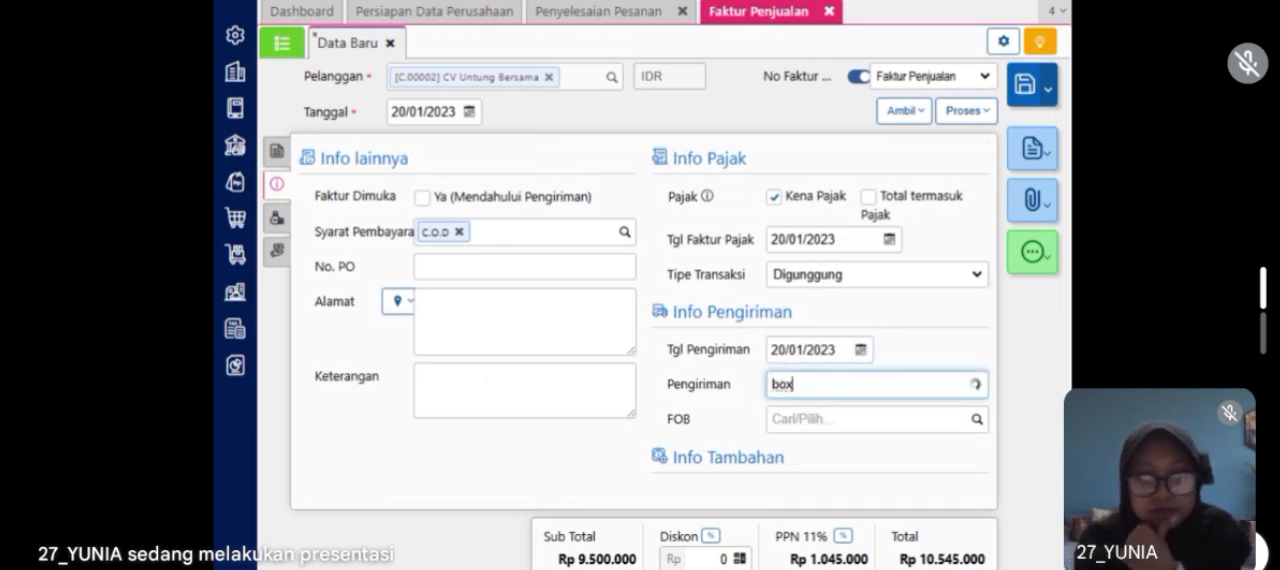
{"action": "left_click", "coordinate": [828, 420]}
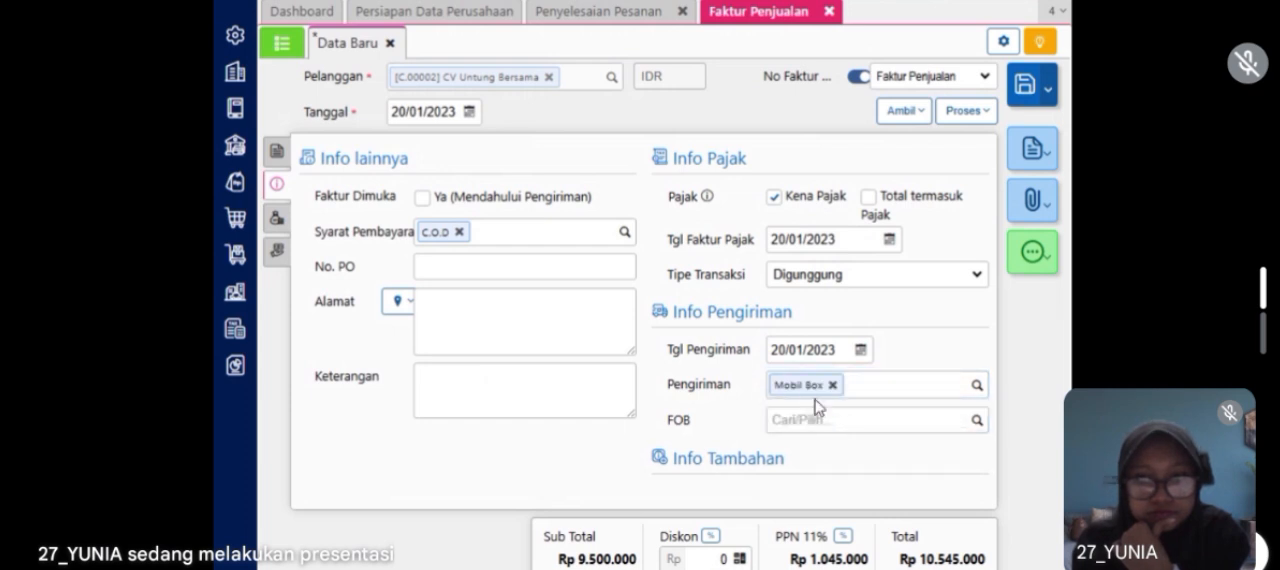
{"action": "left_click_drag", "start_coordinate": [673, 288], "coordinate": [600, 262]}
{"action": "left_click", "coordinate": [619, 178]}
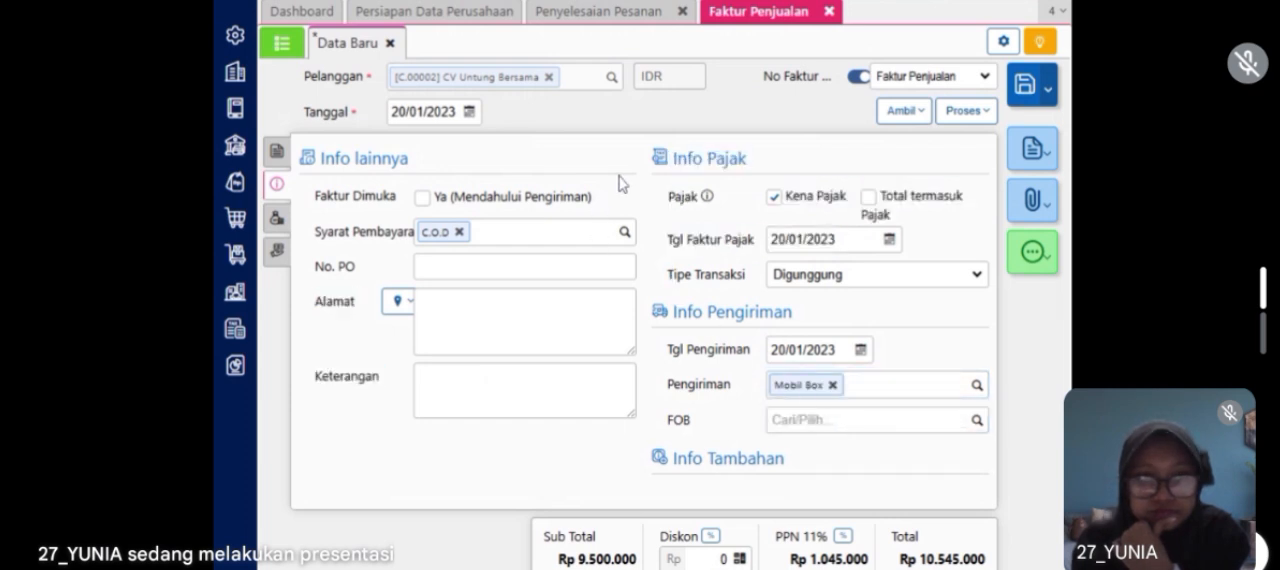
Step: Save the sales invoice and close the sales invoice and order completion forms
{"action": "left_click", "coordinate": [277, 154]}
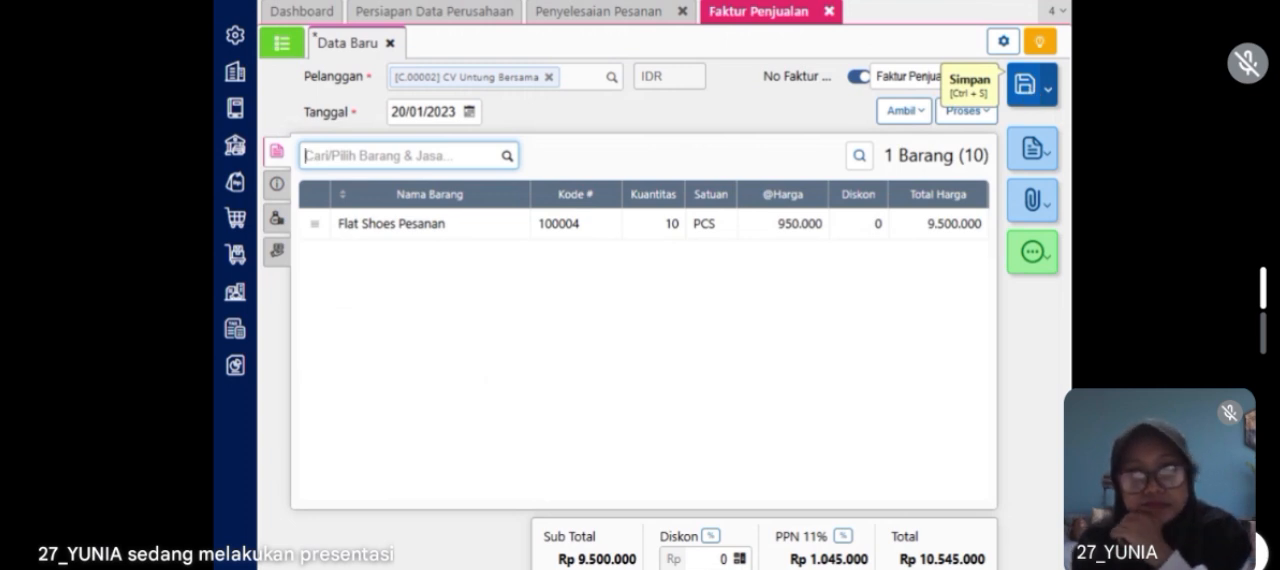
{"action": "left_click", "coordinate": [1024, 84]}
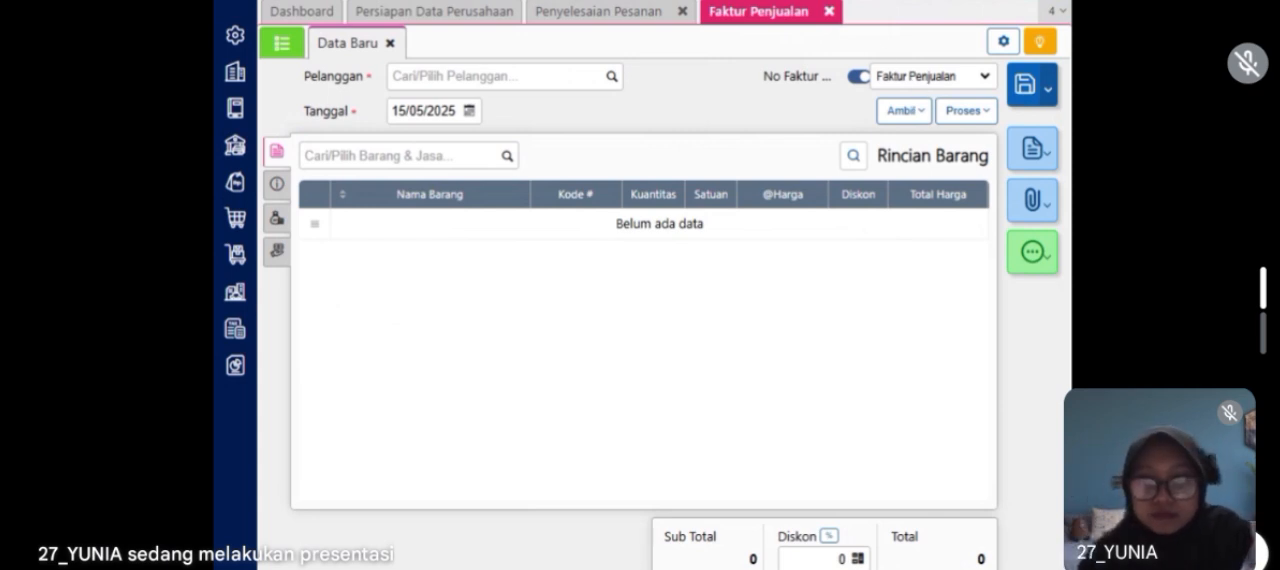
{"action": "left_click", "coordinate": [829, 12]}
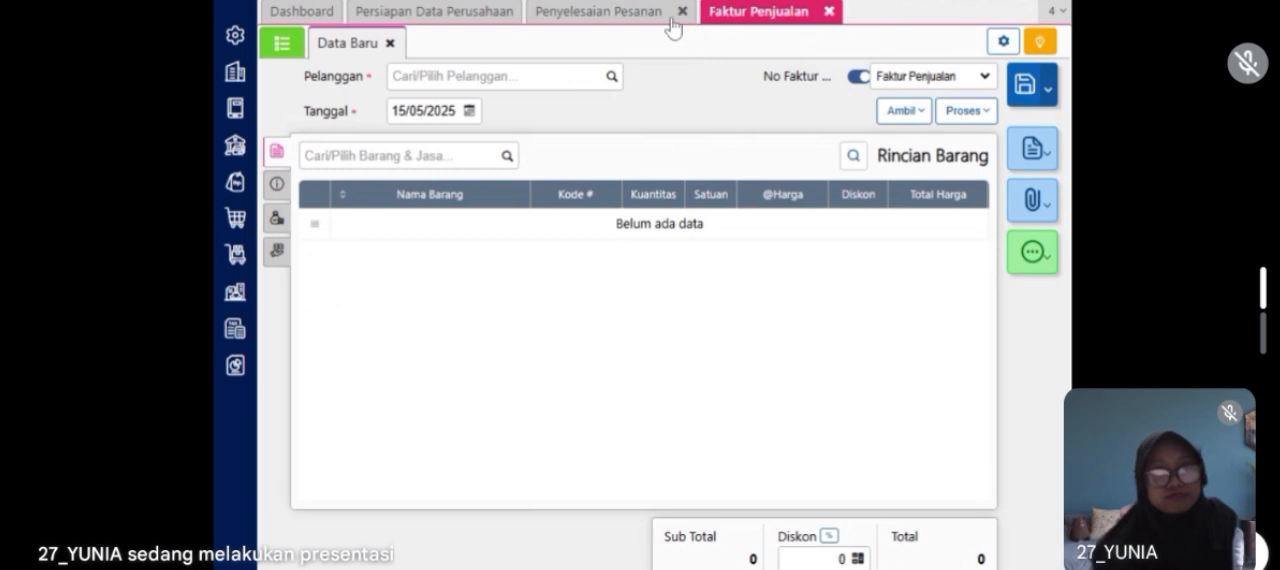
{"action": "left_click", "coordinate": [685, 12]}
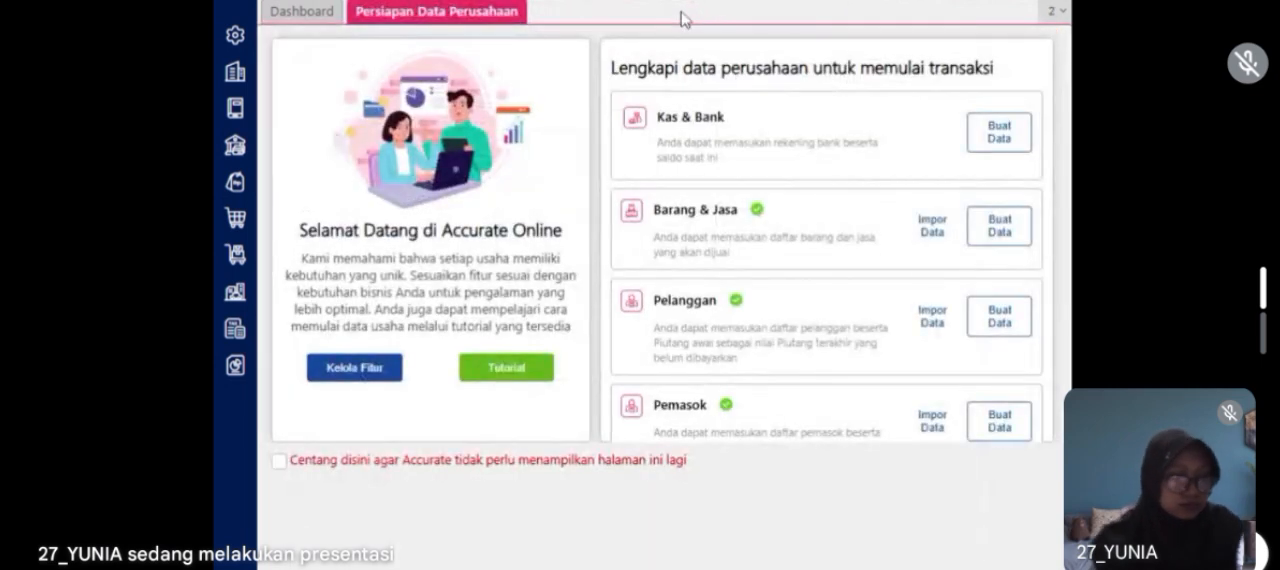
Step: Start a new item transfer (Pemindahan Barang) from the Belakang warehouse to the Store destination warehouse (Gudang Tujuan)
{"action": "left_click", "coordinate": [234, 252]}
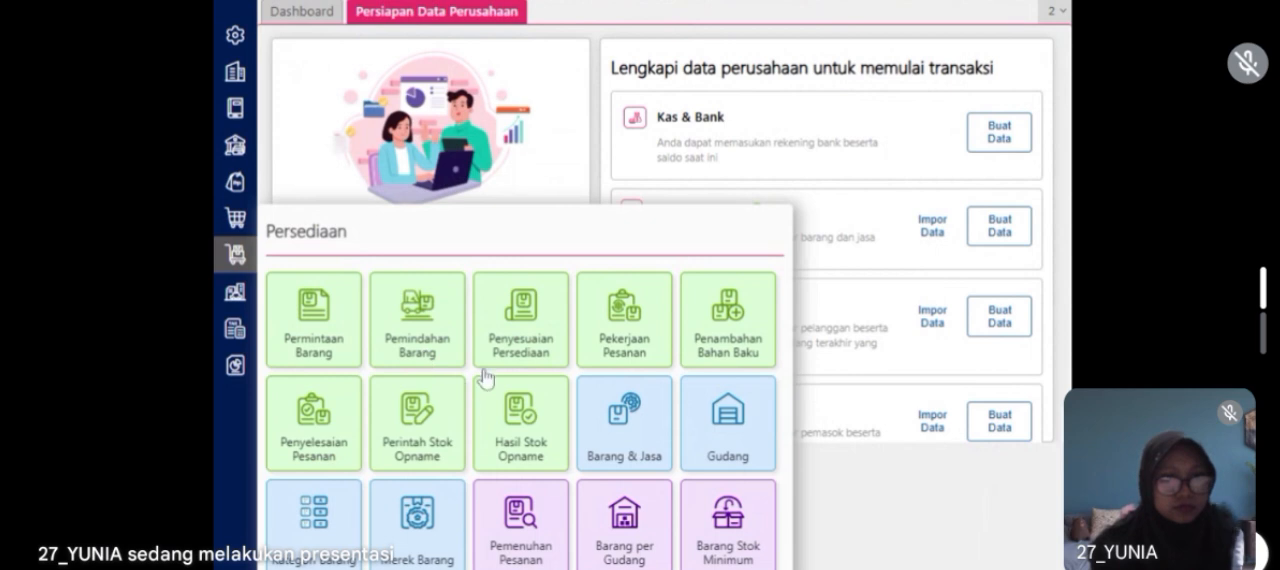
{"action": "left_click", "coordinate": [446, 343]}
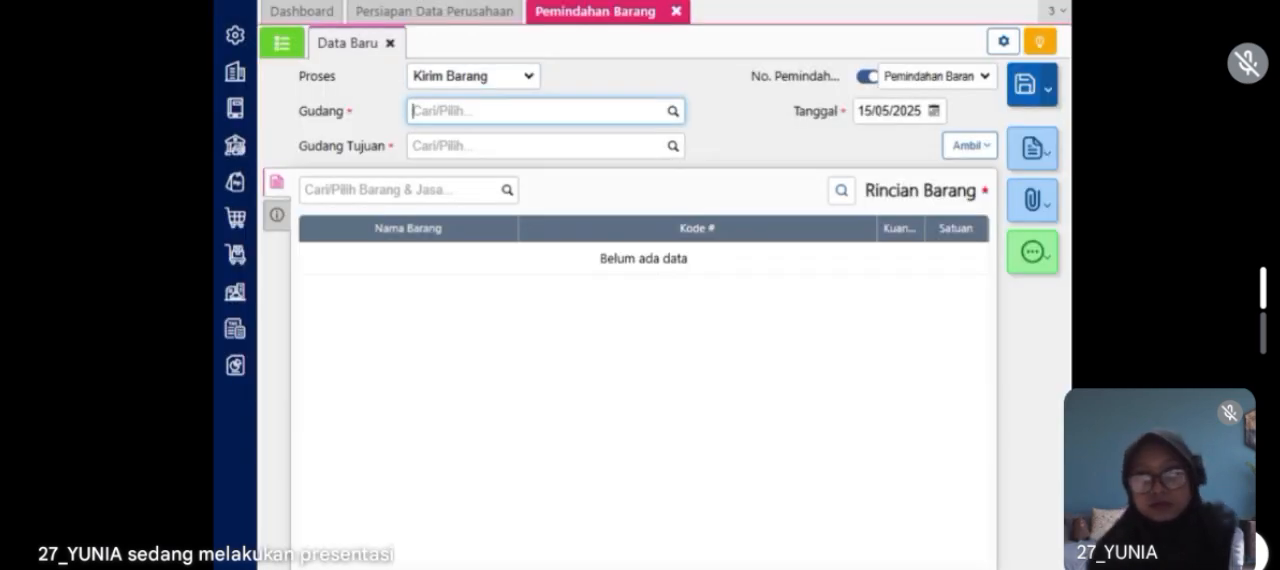
{"action": "type", "text": "bel"}
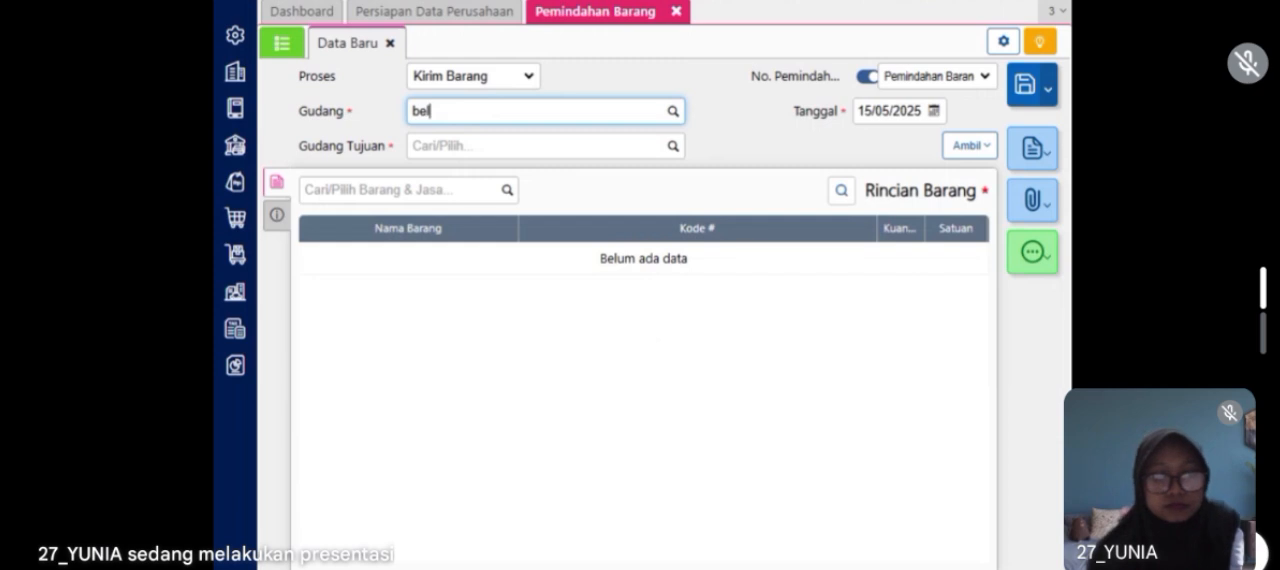
{"action": "type", "text": "a"}
{"action": "left_click", "coordinate": [521, 148]}
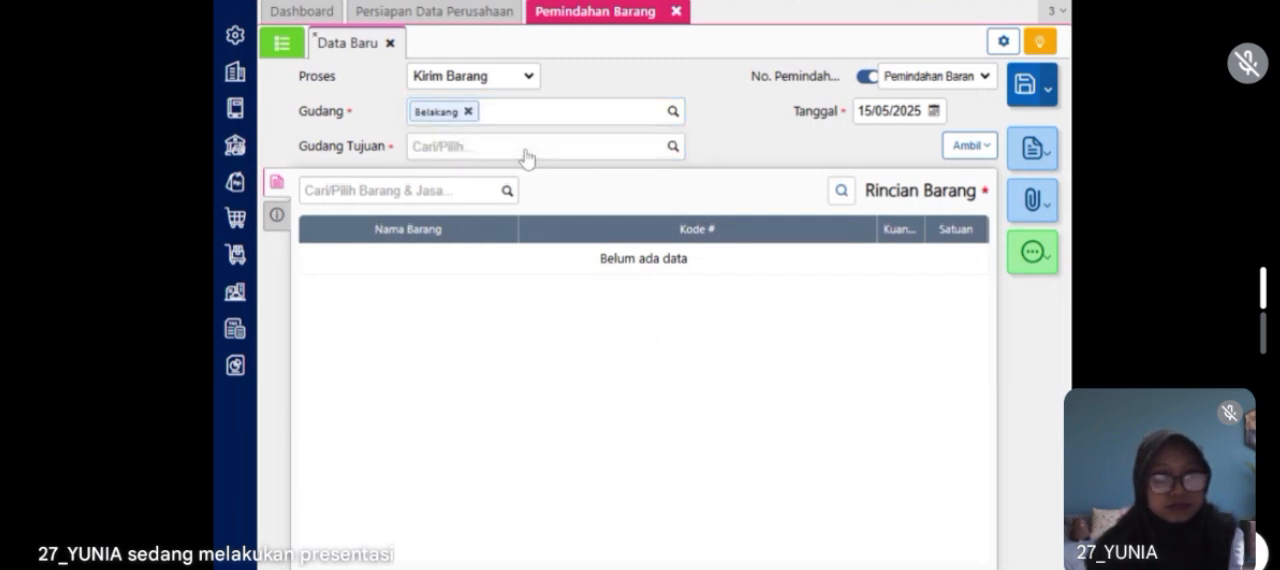
{"action": "type", "text": "s"}
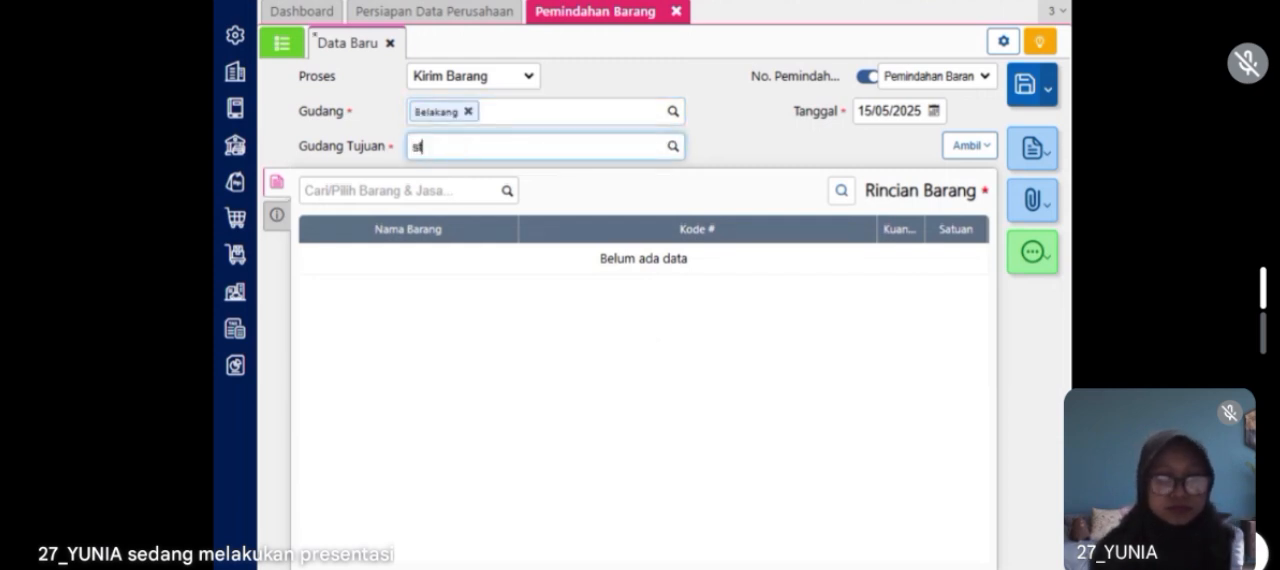
{"action": "type", "text": "t"}
{"action": "left_click", "coordinate": [491, 183]}
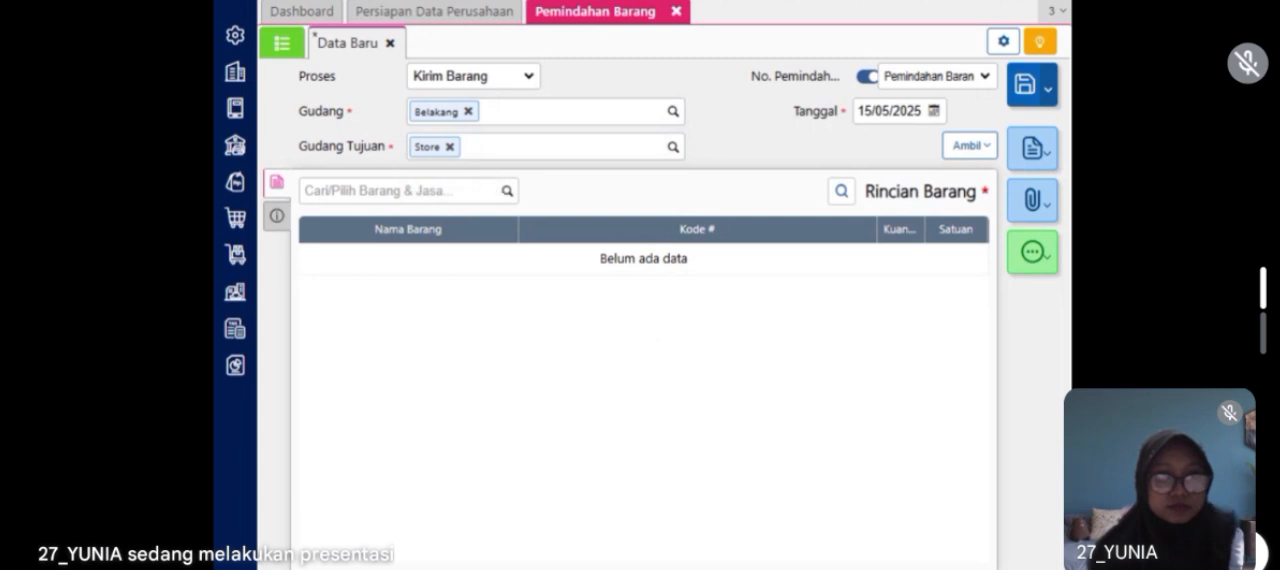
Step: Add Blouse to the item transfer's details with quantity 5
{"action": "type", "text": "bl"}
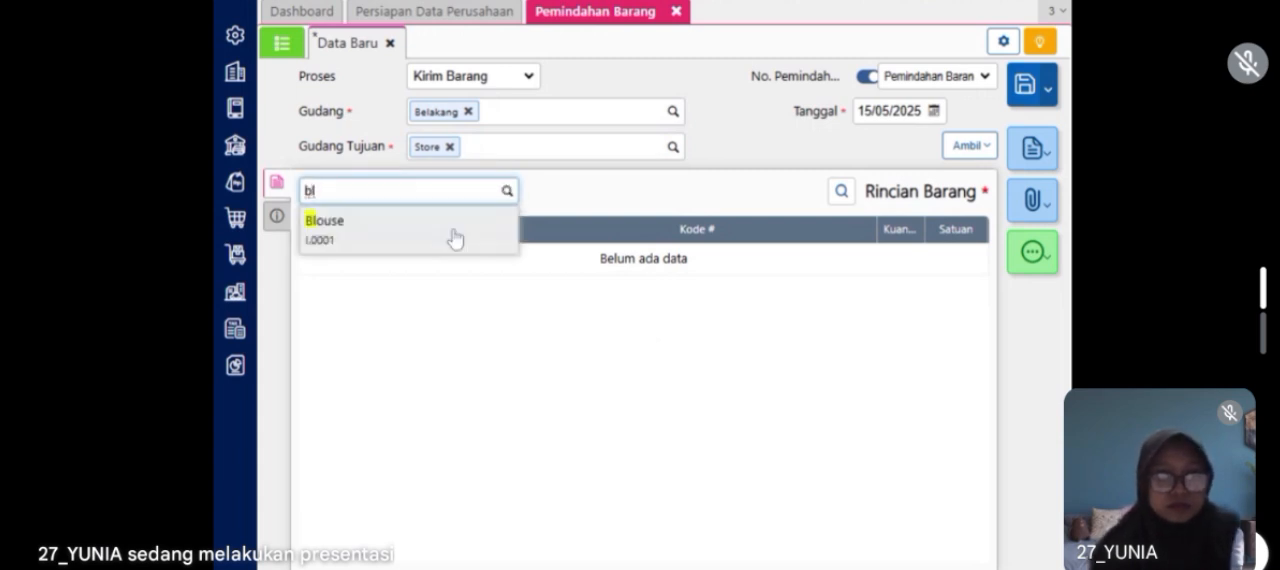
{"action": "left_click", "coordinate": [453, 238]}
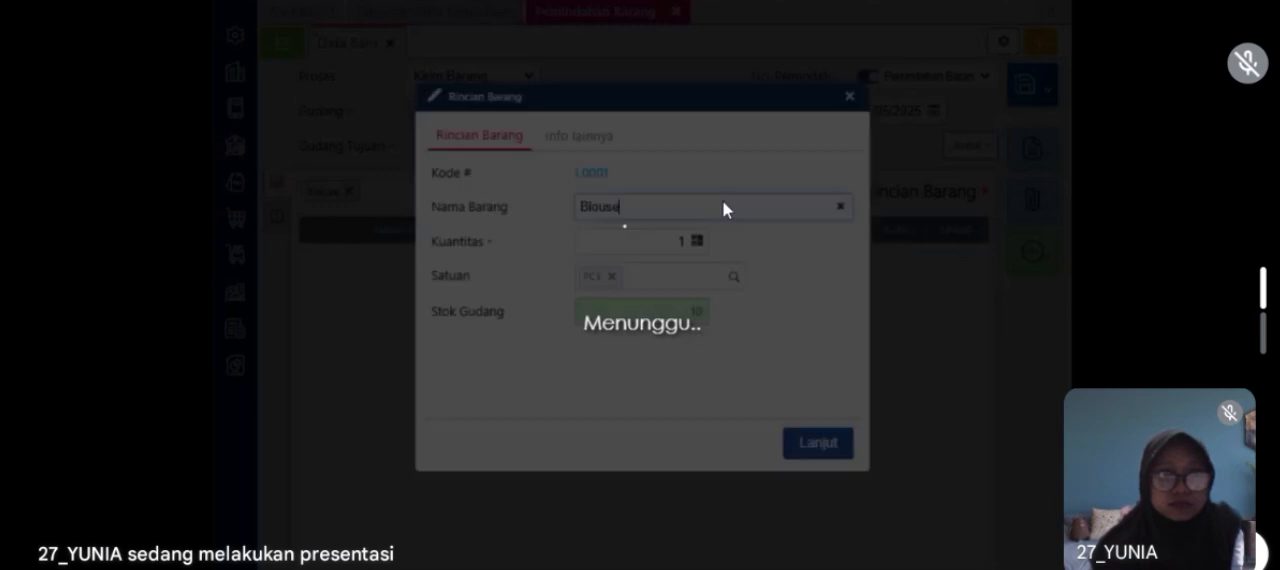
{"action": "type", "text": "5"}
{"action": "left_click", "coordinate": [810, 442]}
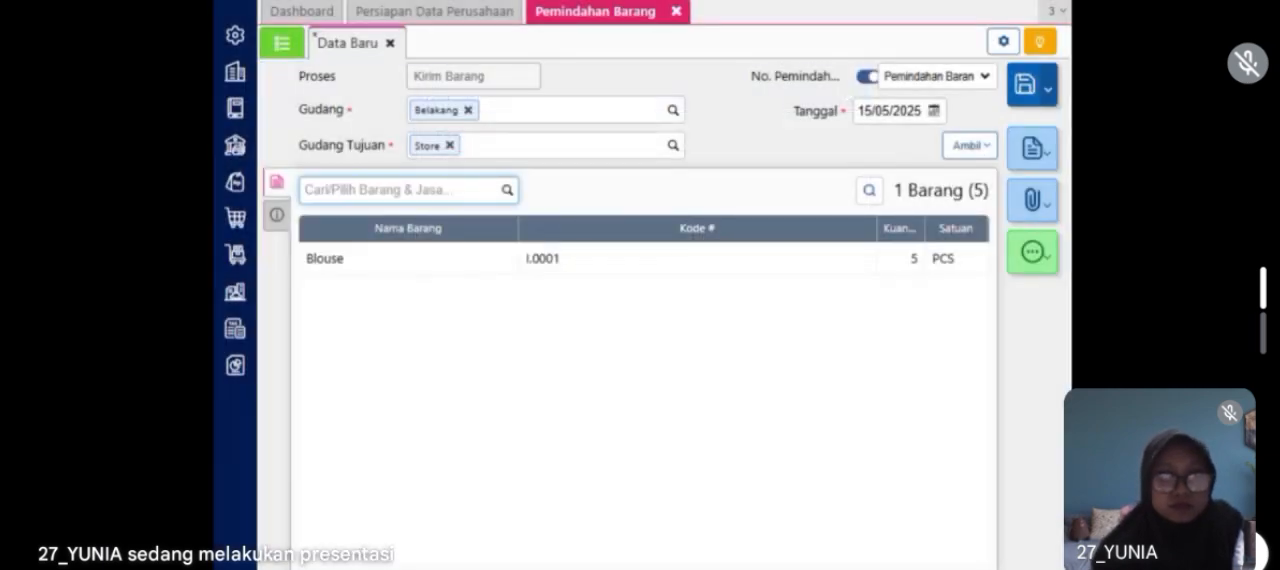
Step: Add Fantofel to the item transfer's details with quantity 5
{"action": "type", "text": "fan"}
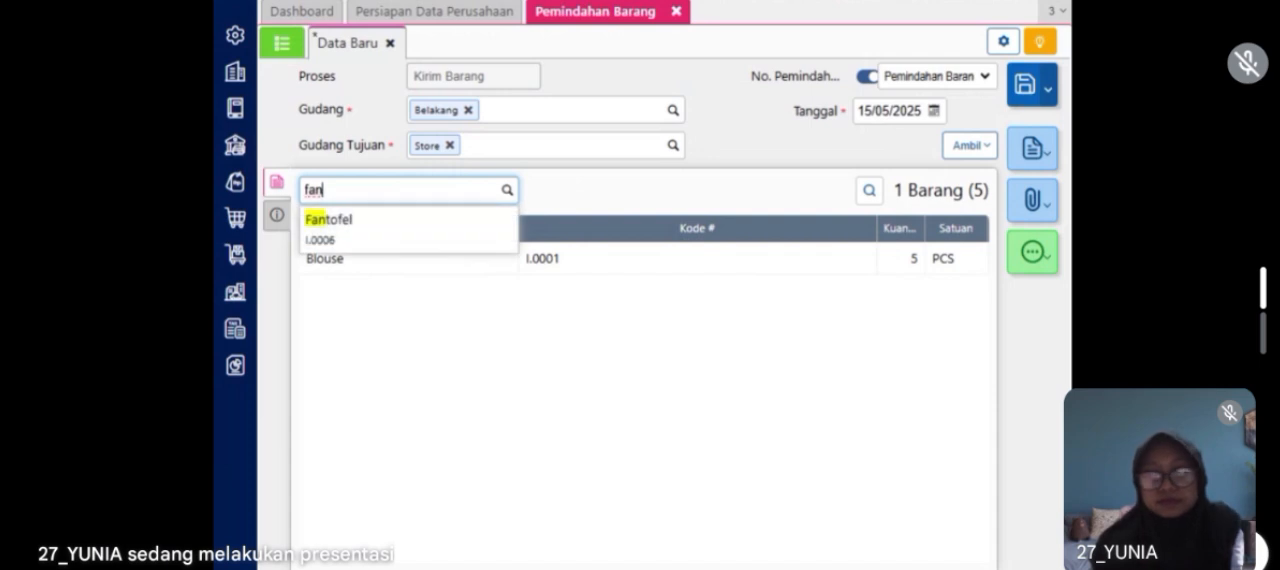
{"action": "left_click", "coordinate": [439, 238]}
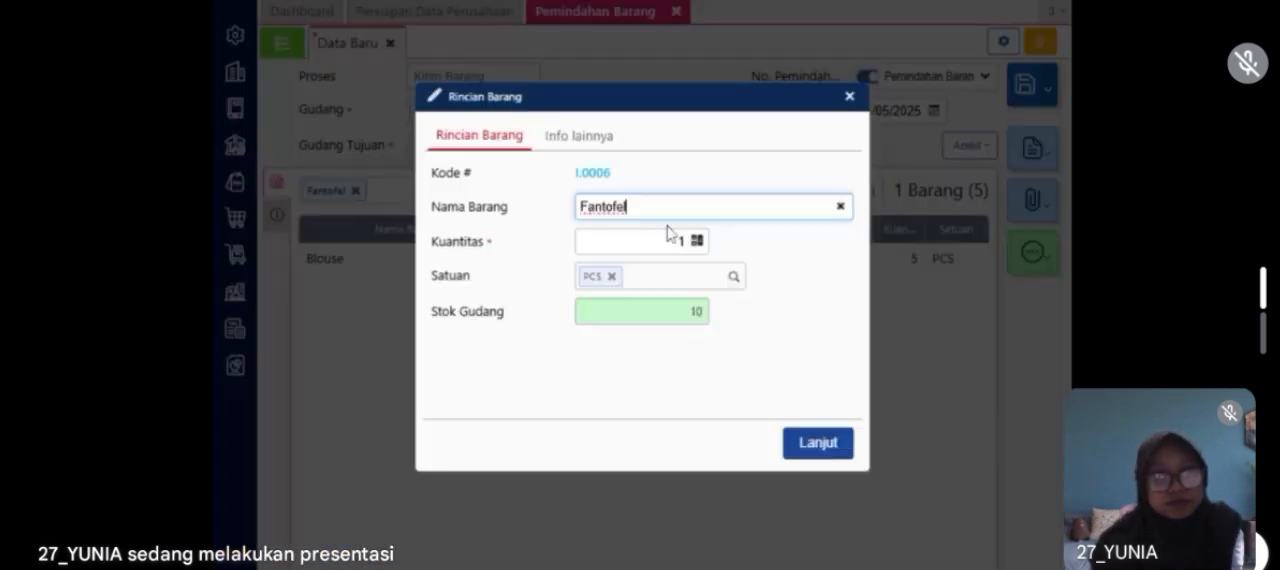
{"action": "left_click", "coordinate": [679, 241]}
{"action": "double_click", "coordinate": [679, 241]}
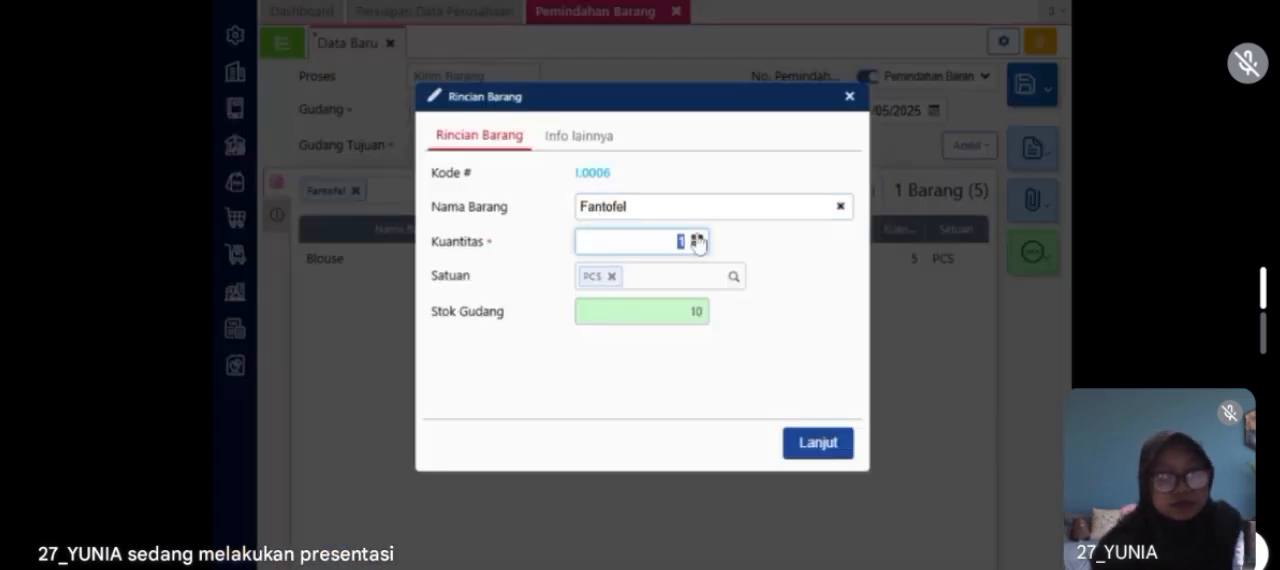
{"action": "left_click", "coordinate": [818, 444]}
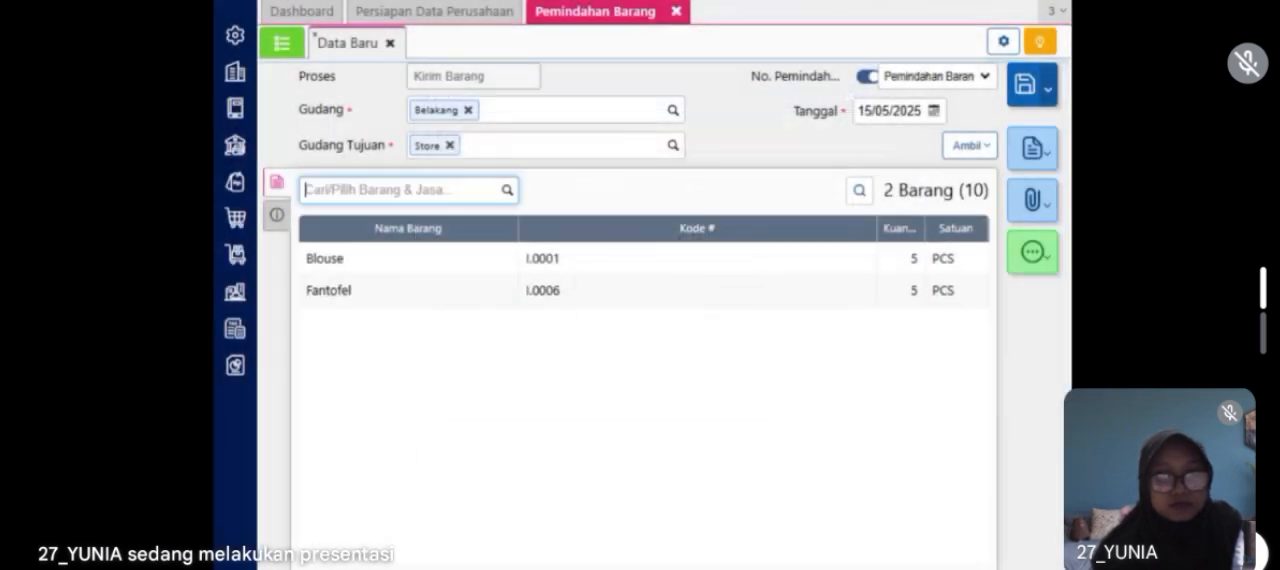
Step: Set the transfer date (Tanggal) to 20/01/2023 and save the Belakang-to-Store shipment
{"action": "left_click", "coordinate": [933, 111]}
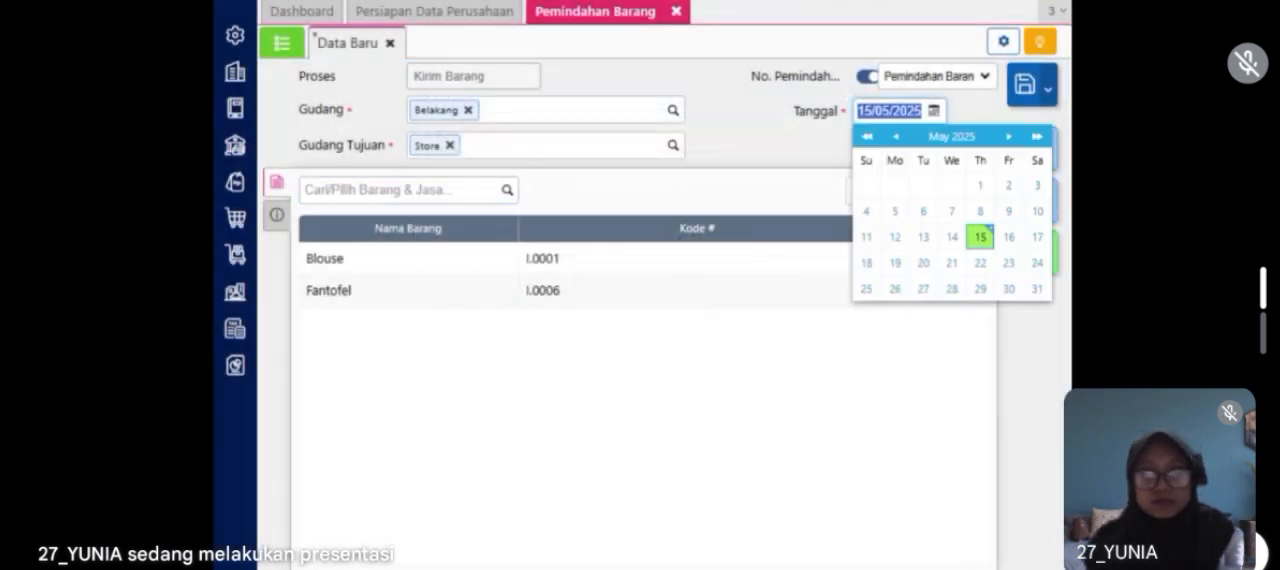
{"action": "type", "text": "20"}
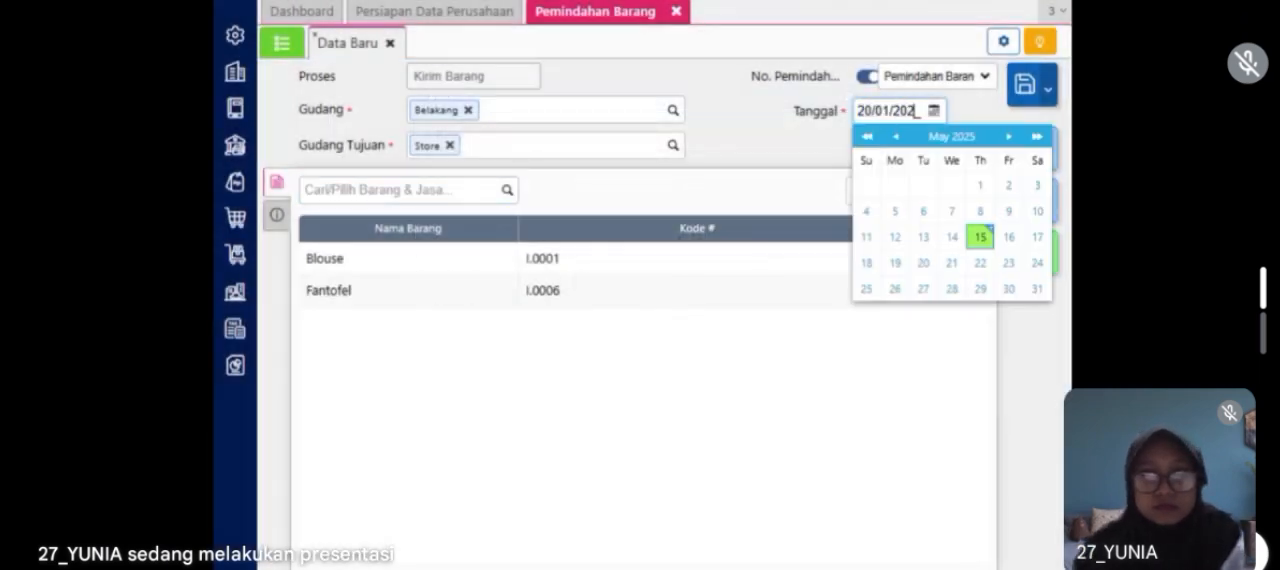
{"action": "left_click", "coordinate": [740, 165]}
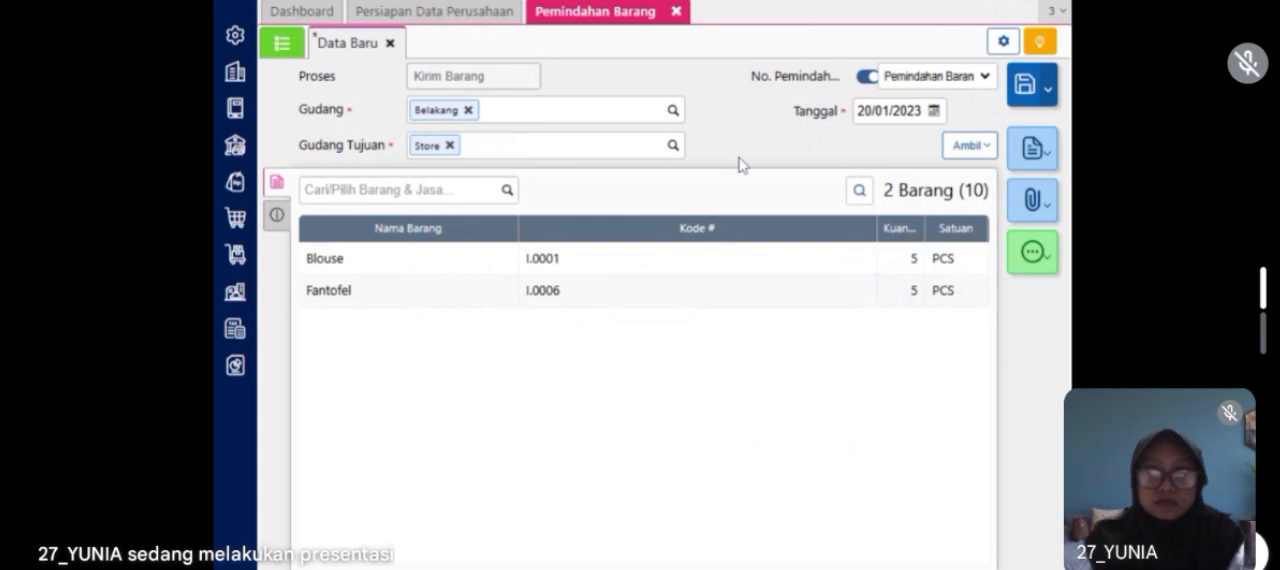
{"action": "left_click", "coordinate": [1027, 90]}
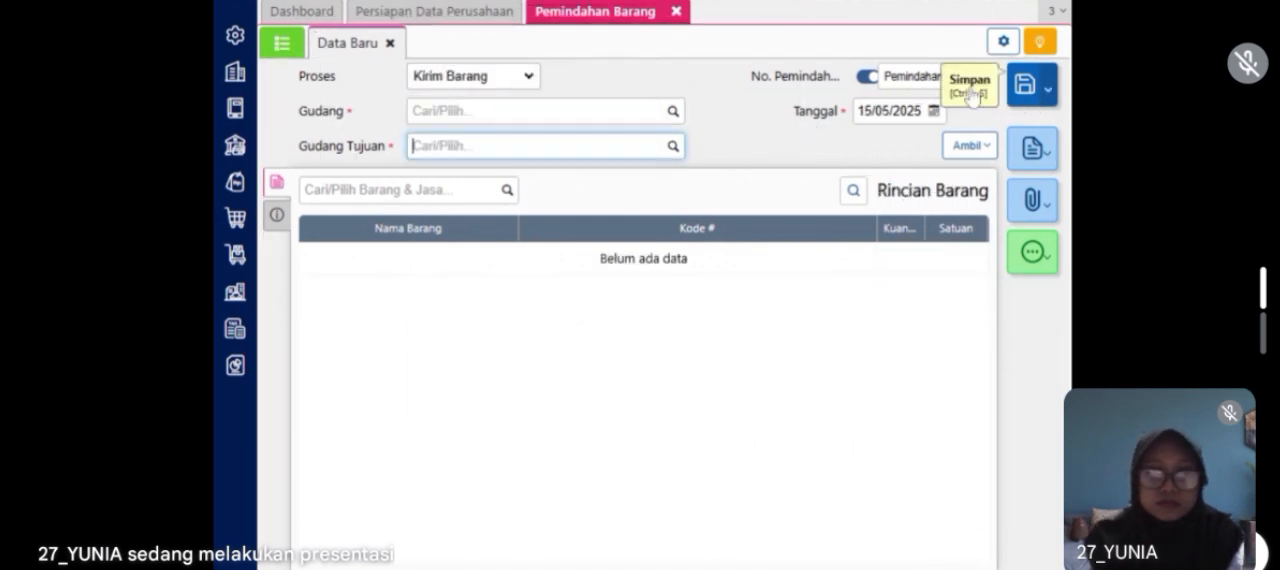
Step: Set the new item transfer's process (Proses) to Terima Barang and its date to 20/01/2023
{"action": "left_click", "coordinate": [519, 101]}
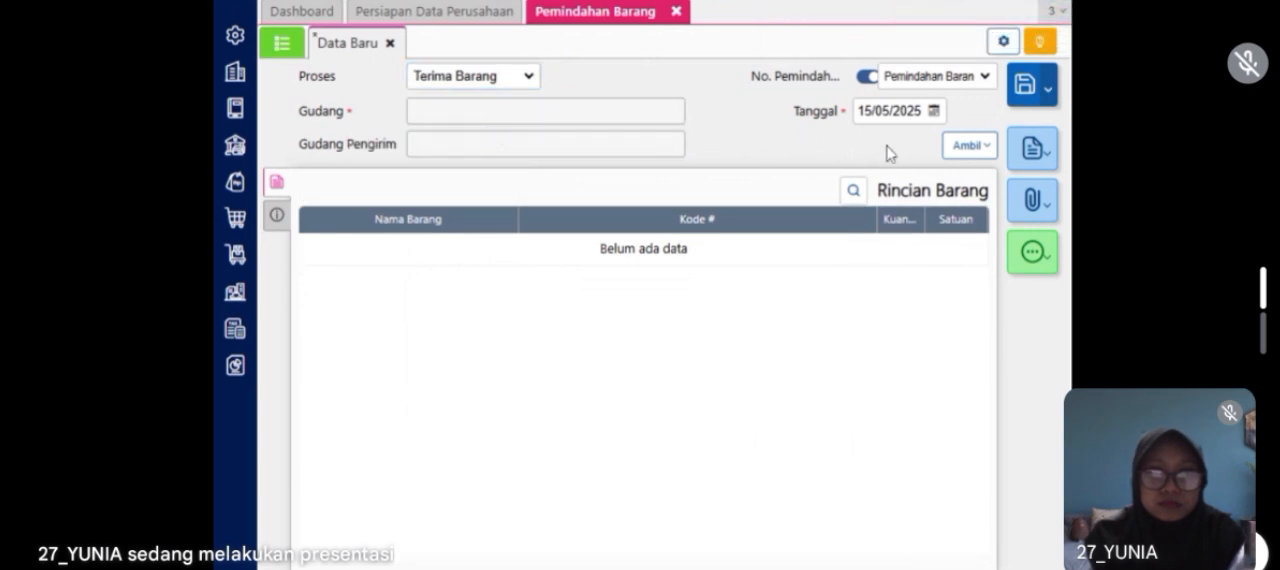
{"action": "left_click", "coordinate": [889, 111]}
{"action": "type", "text": "200"}
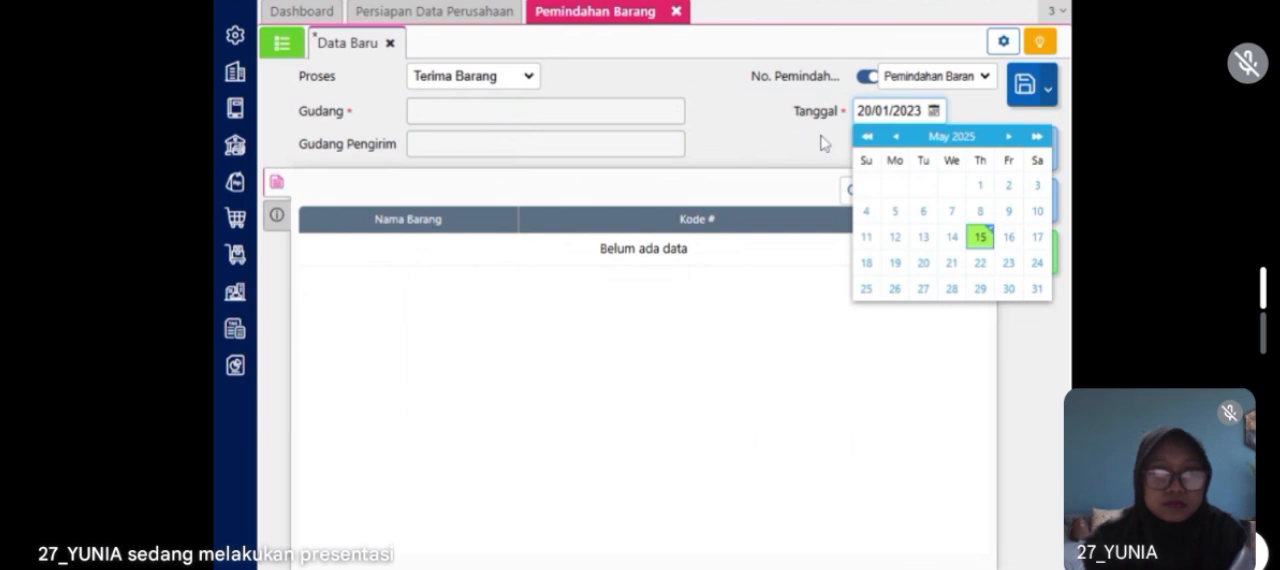
{"action": "left_click", "coordinate": [824, 143]}
Step: Copy the Blouse and Fantofel items from the saved shipment into the receipt, save it and close the item transfer form
{"action": "left_click", "coordinate": [972, 146]}
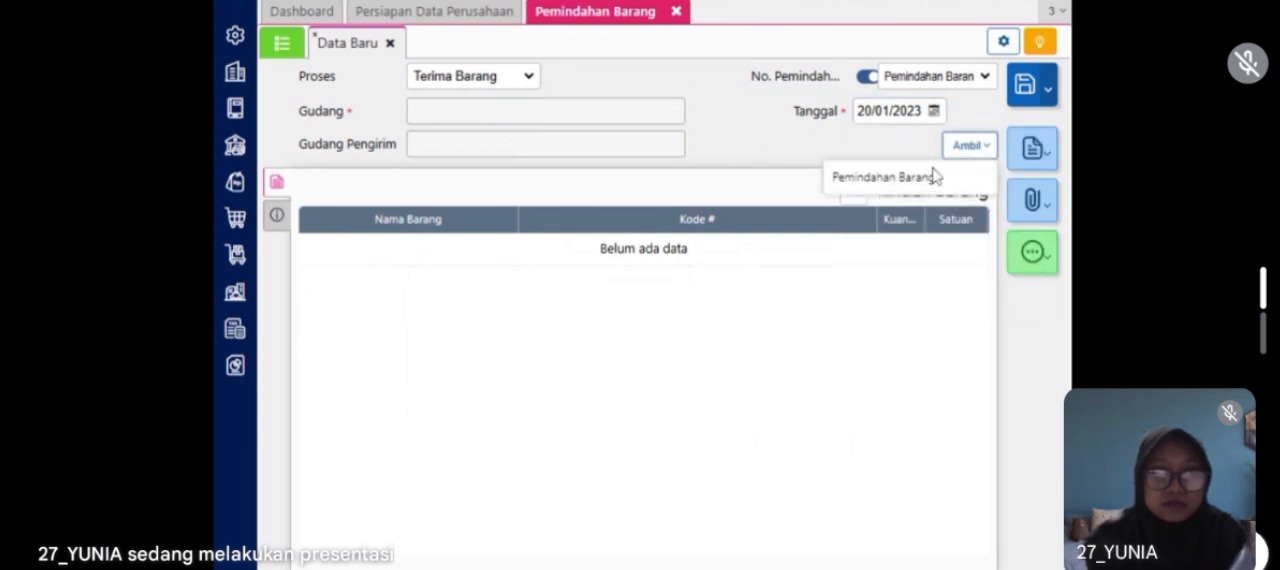
{"action": "left_click", "coordinate": [933, 177]}
{"action": "left_click", "coordinate": [675, 160]}
{"action": "left_click", "coordinate": [644, 191]}
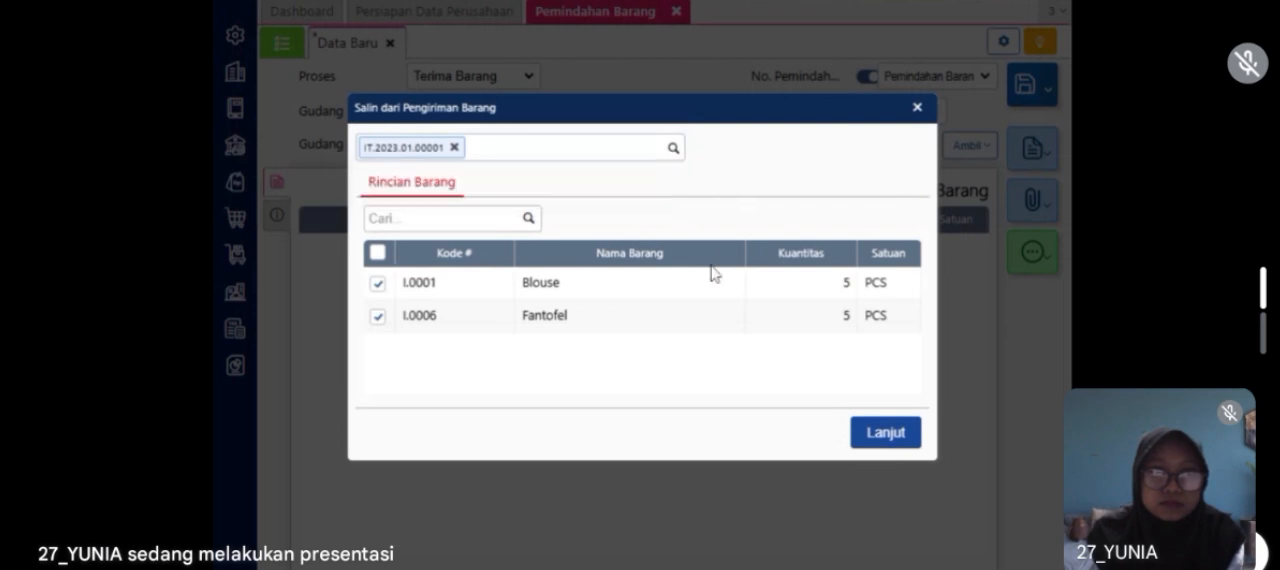
{"action": "left_click", "coordinate": [908, 433]}
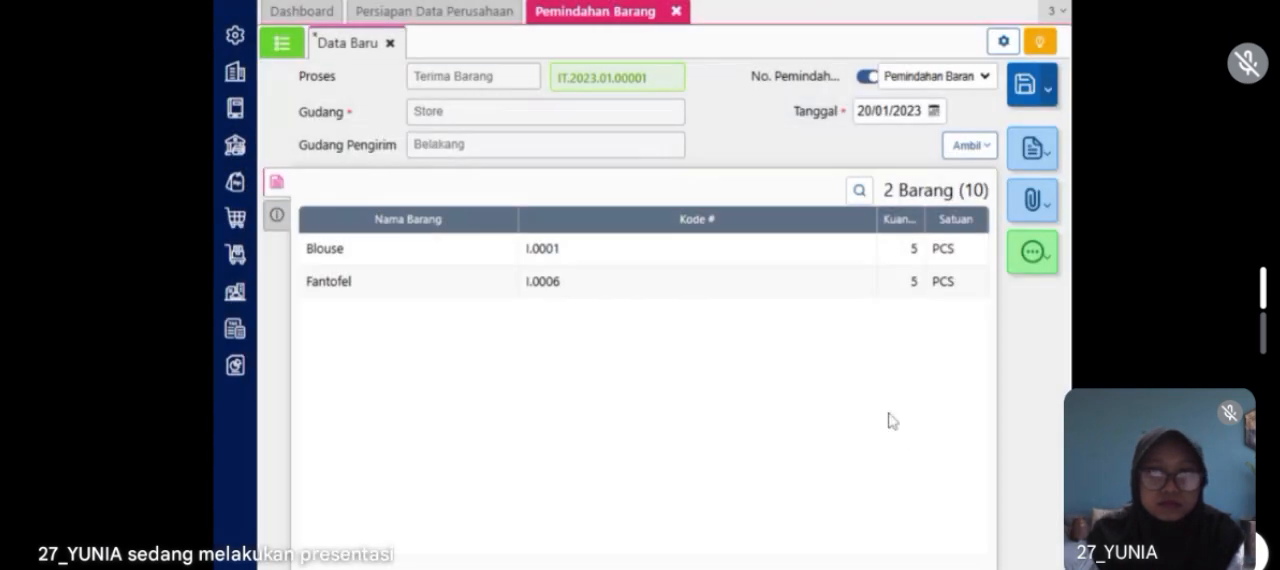
{"action": "left_click", "coordinate": [1036, 89]}
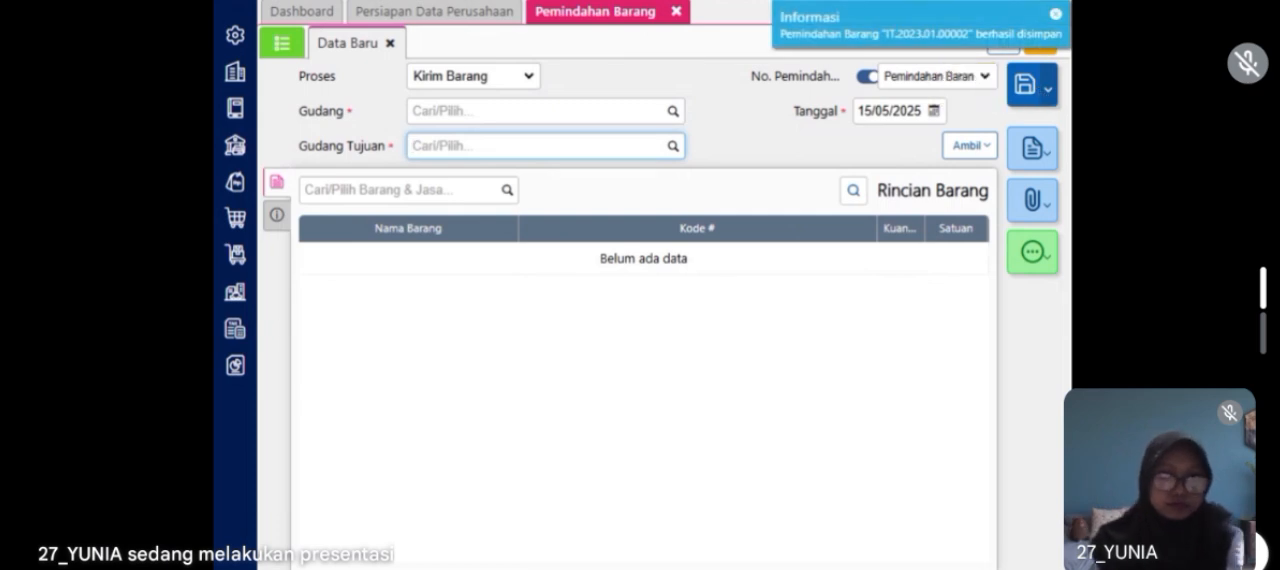
{"action": "left_click", "coordinate": [679, 15]}
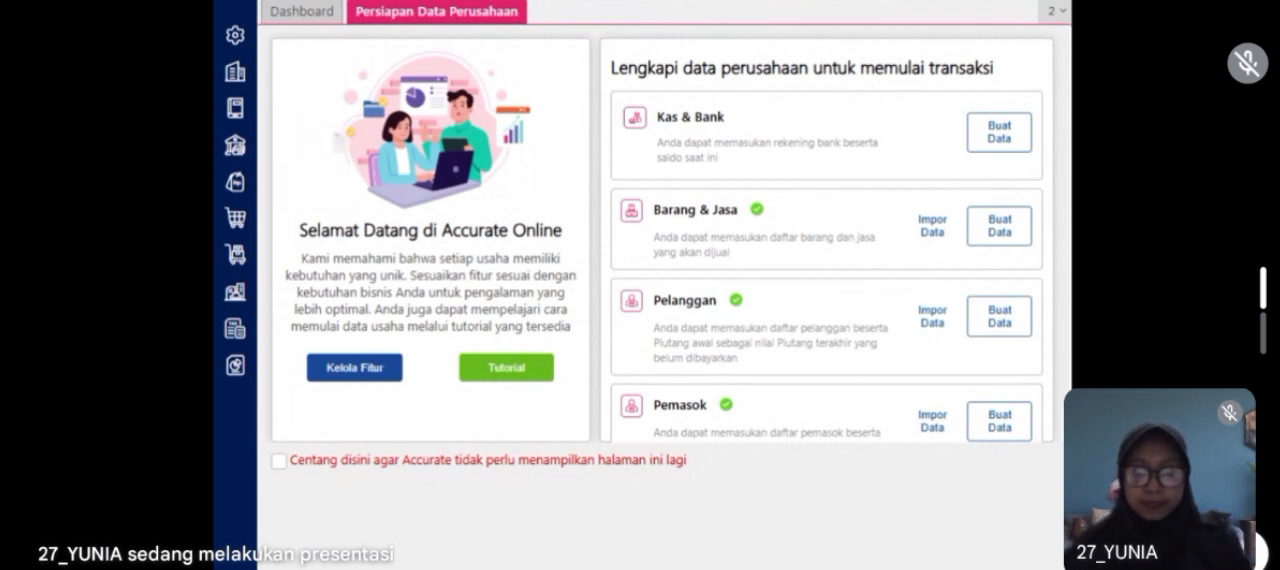
Step: Start a new Barang & Jasa record from Persediaan and name the item Couple Set
{"action": "left_click", "coordinate": [240, 258]}
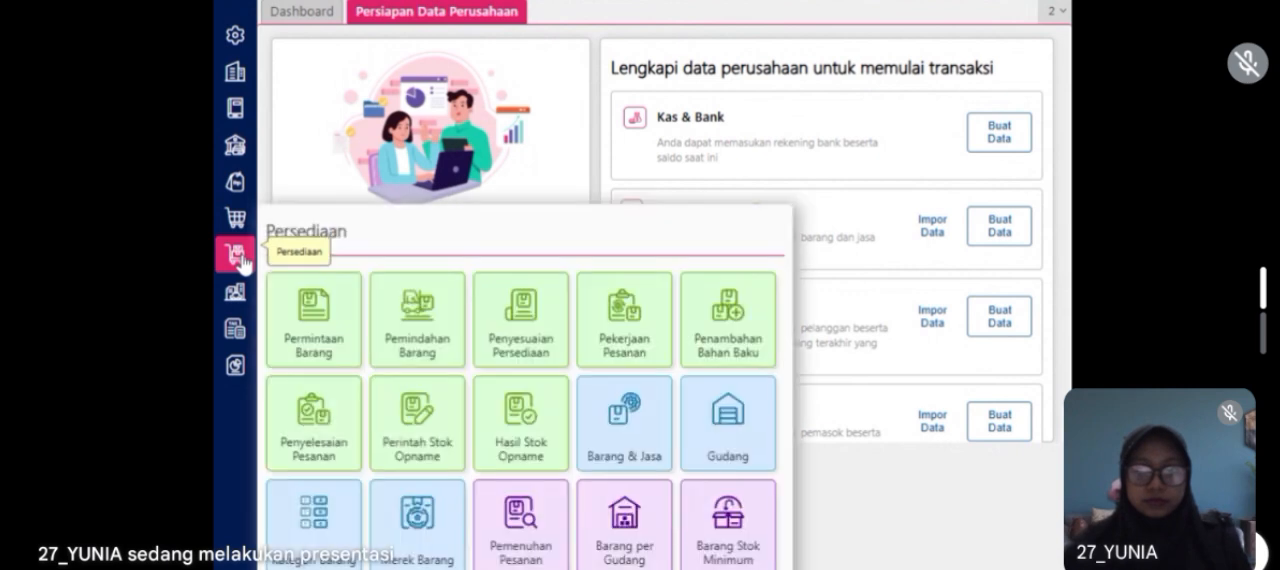
{"action": "left_click", "coordinate": [641, 420]}
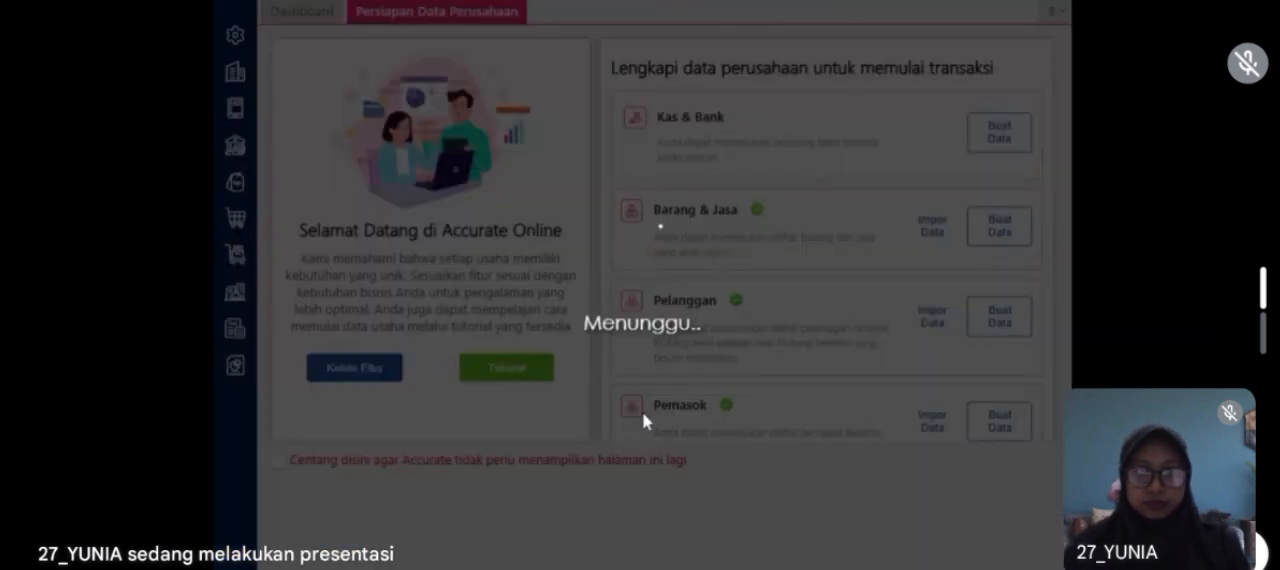
{"action": "type", "text": "Coup"}
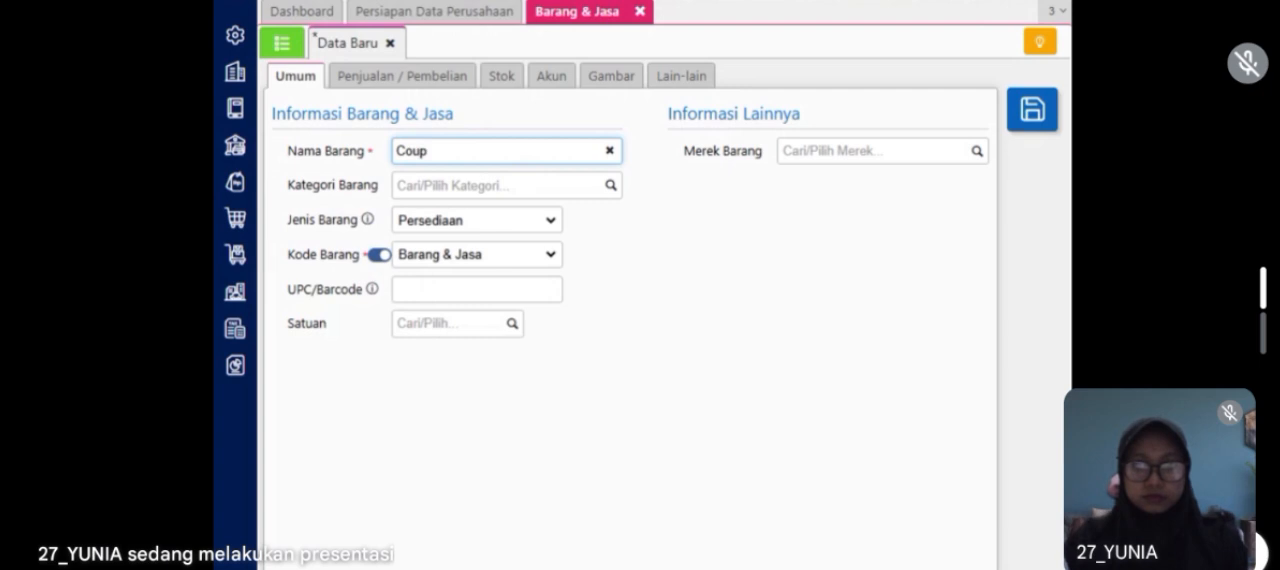
{"action": "key", "text": "Tab"}
{"action": "key", "text": "Tab"}
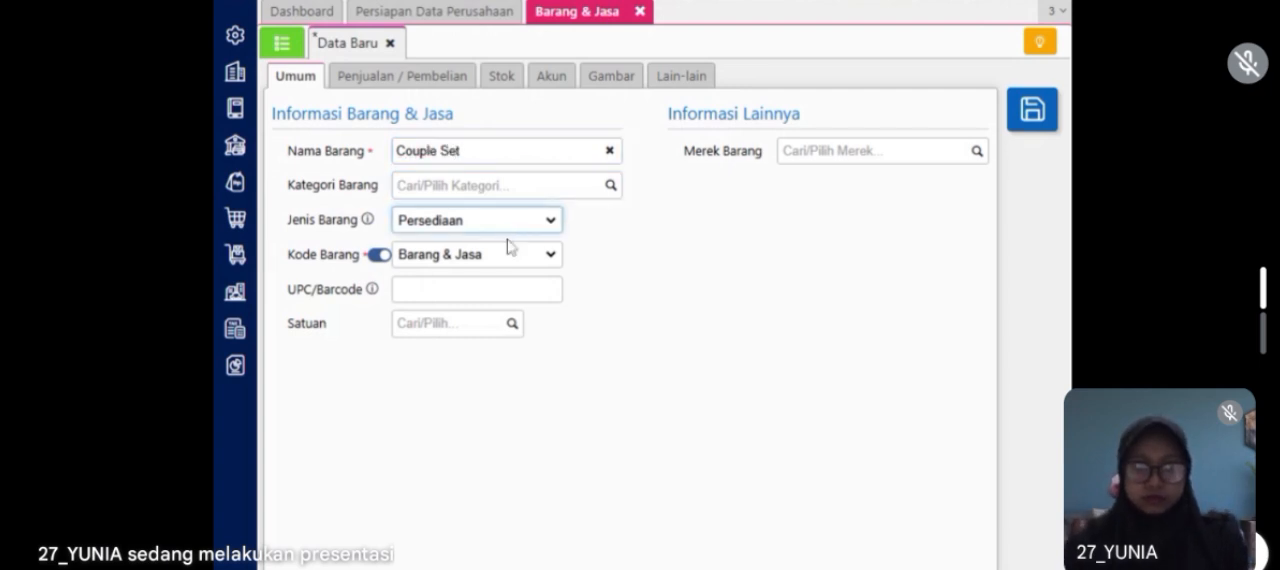
Step: Set Couple Set's item type (Jenis Barang) to Grup, its unit (Satuan) to Paket and its category to Umum
{"action": "left_click", "coordinate": [476, 319]}
{"action": "left_click", "coordinate": [450, 324]}
{"action": "type", "text": "paket"}
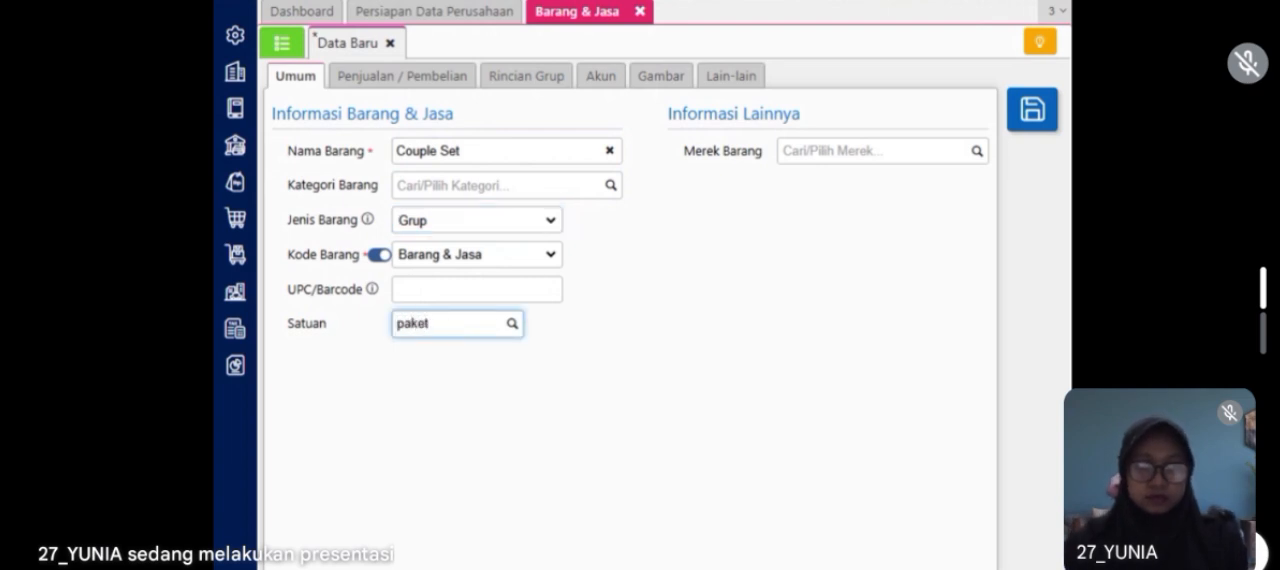
{"action": "left_click", "coordinate": [462, 354]}
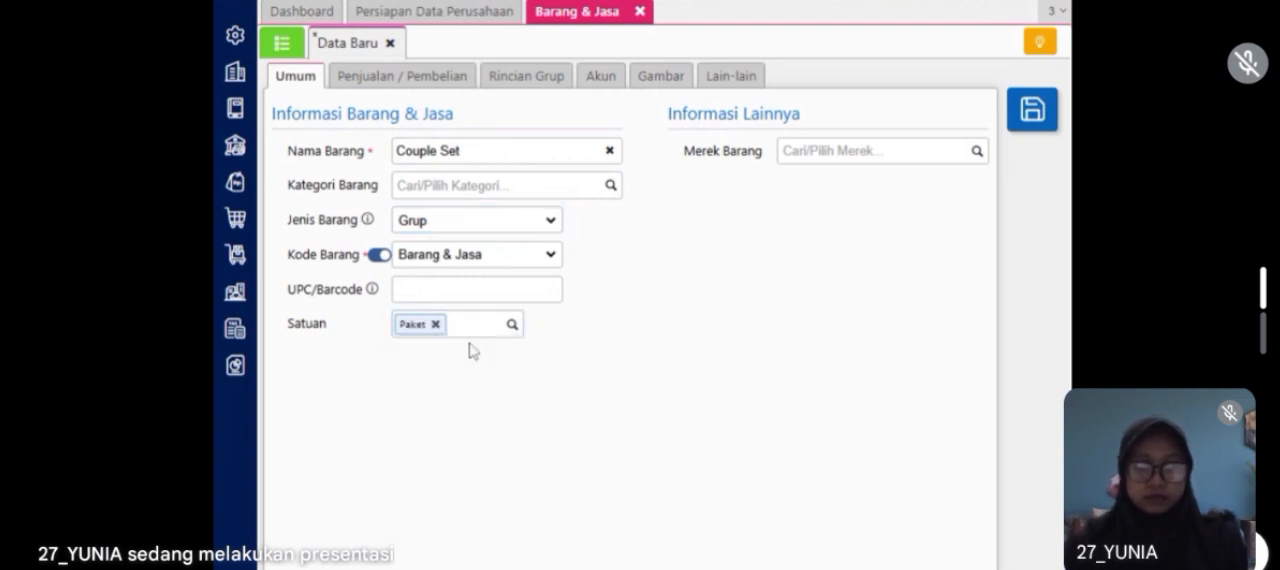
{"action": "left_click", "coordinate": [615, 193]}
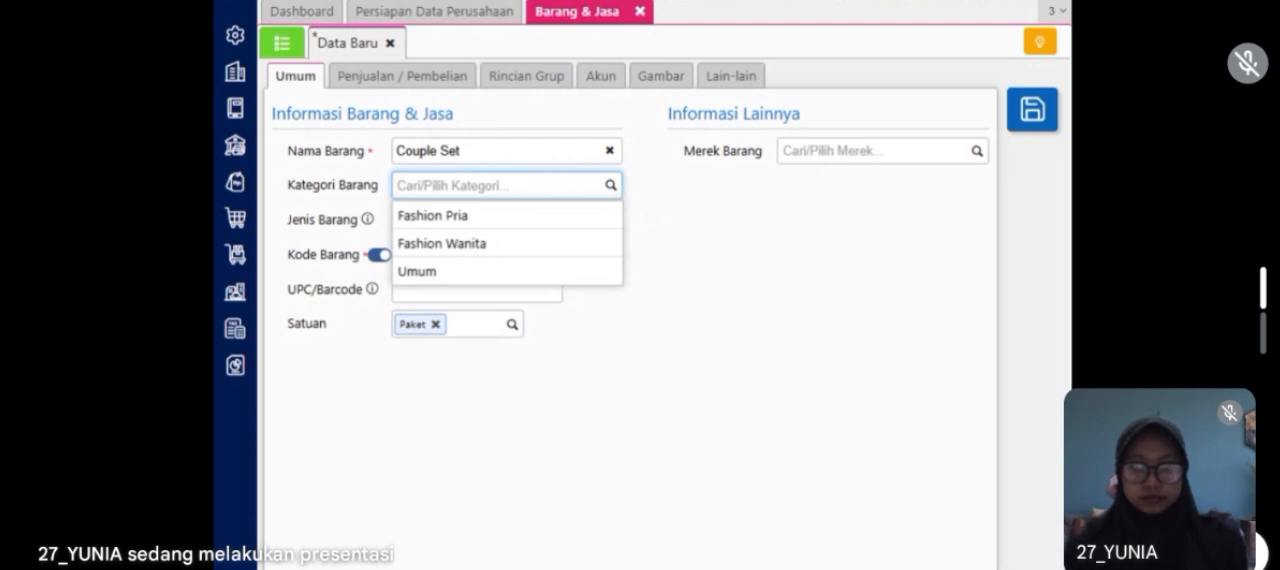
{"action": "left_click", "coordinate": [556, 274]}
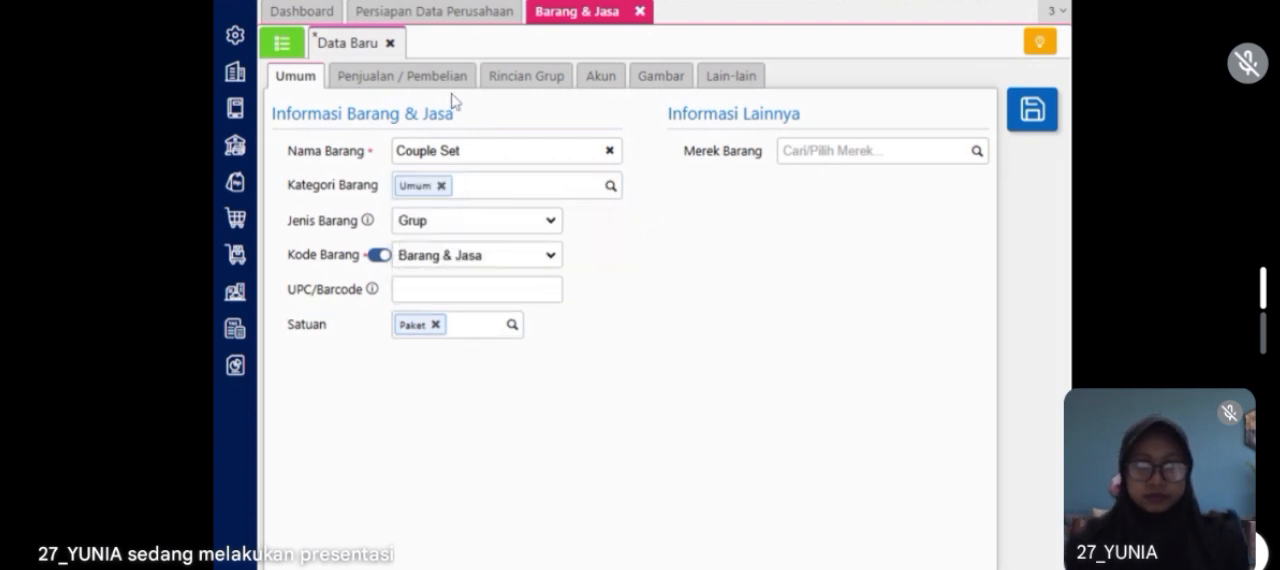
Step: Turn off pricing from the group details (Harga dari rincian grup) and set the default selling price to 550.000 per Paket
{"action": "left_click", "coordinate": [406, 84]}
{"action": "left_click", "coordinate": [429, 194]}
{"action": "left_click", "coordinate": [477, 235]}
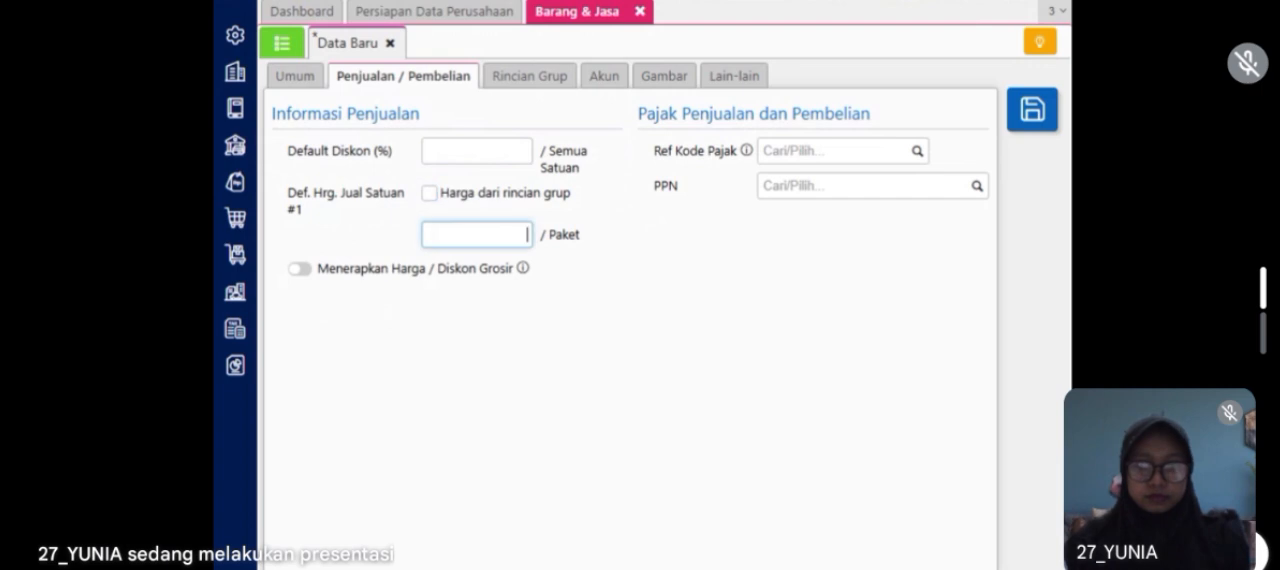
{"action": "type", "text": "5500000"}
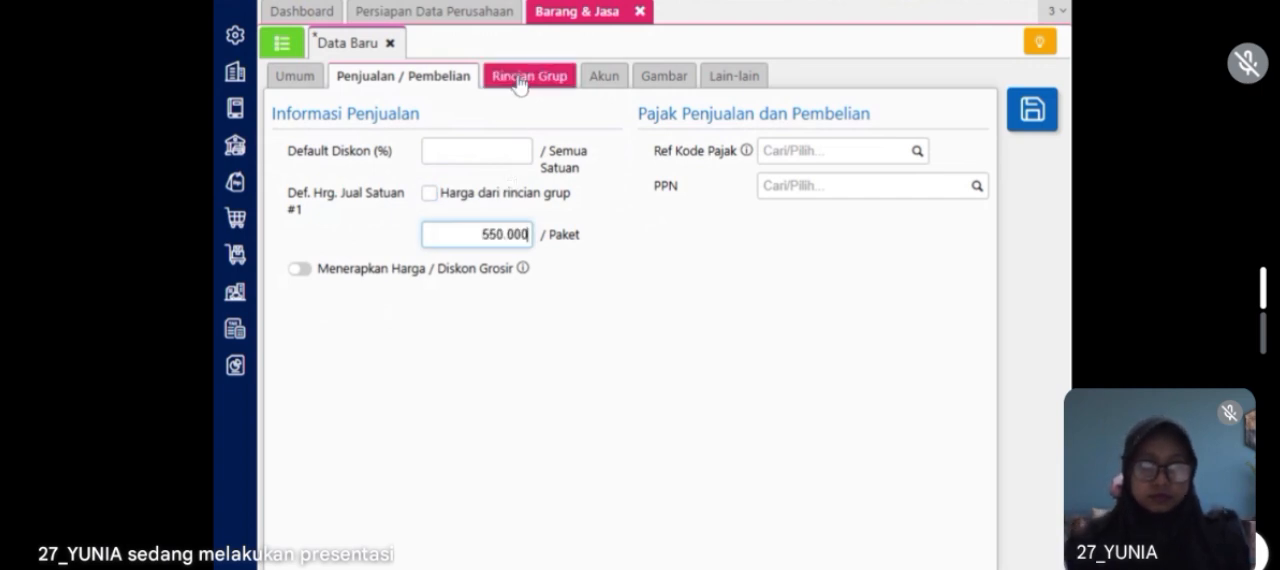
Step: Add Jeans to Couple Set's group details (Rincian Grup) with quantity 1 PCS
{"action": "left_click", "coordinate": [520, 79]}
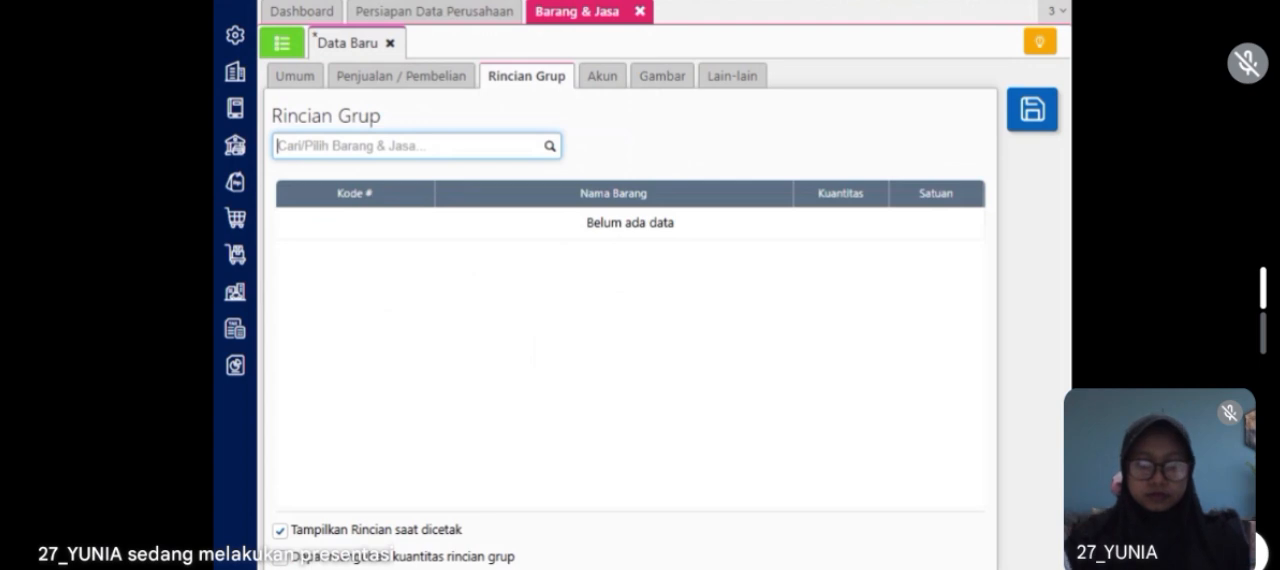
{"action": "type", "text": "jea"}
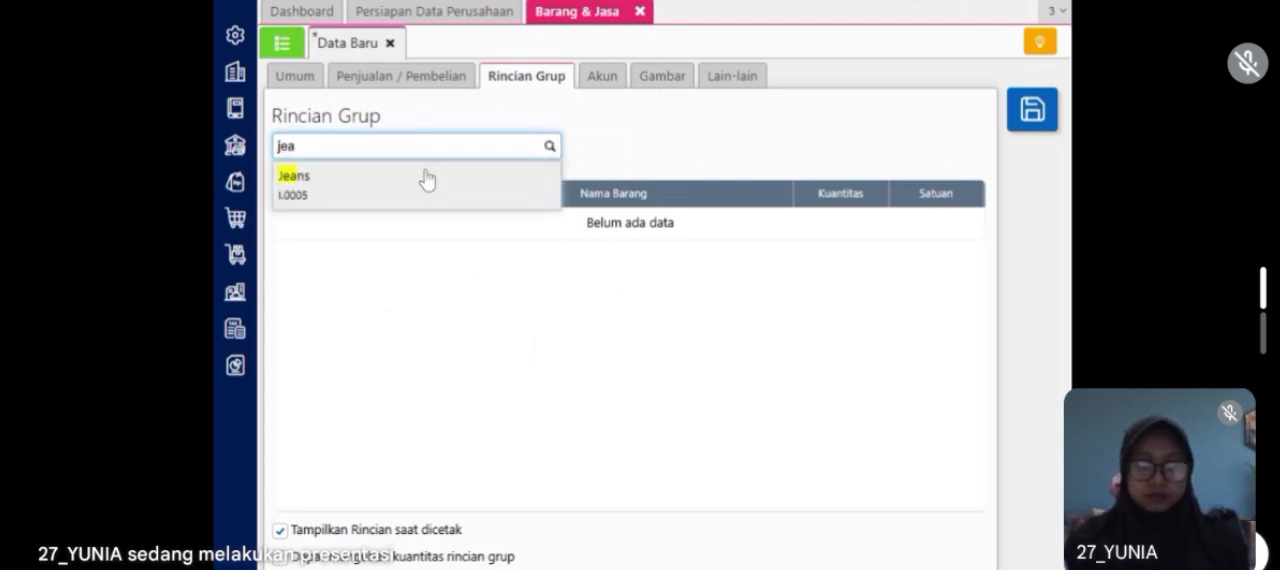
{"action": "left_click", "coordinate": [426, 178]}
{"action": "left_click", "coordinate": [792, 372]}
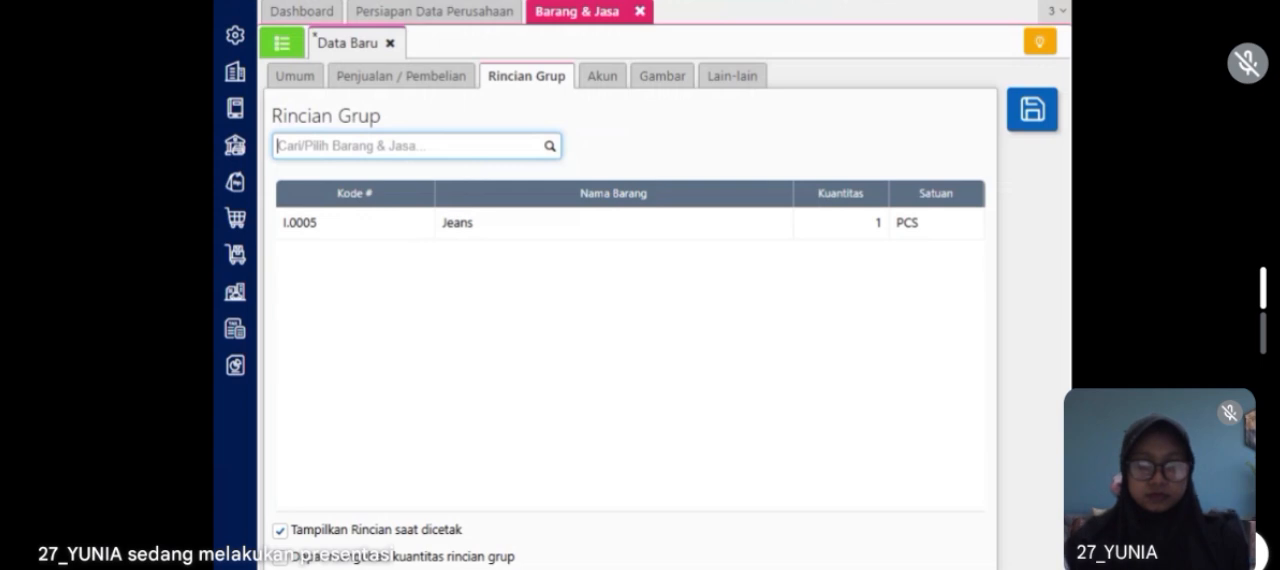
Step: Add Flat Shoes to the group details with quantity 1 PCS and return to the item's sales information
{"action": "type", "text": "flat"}
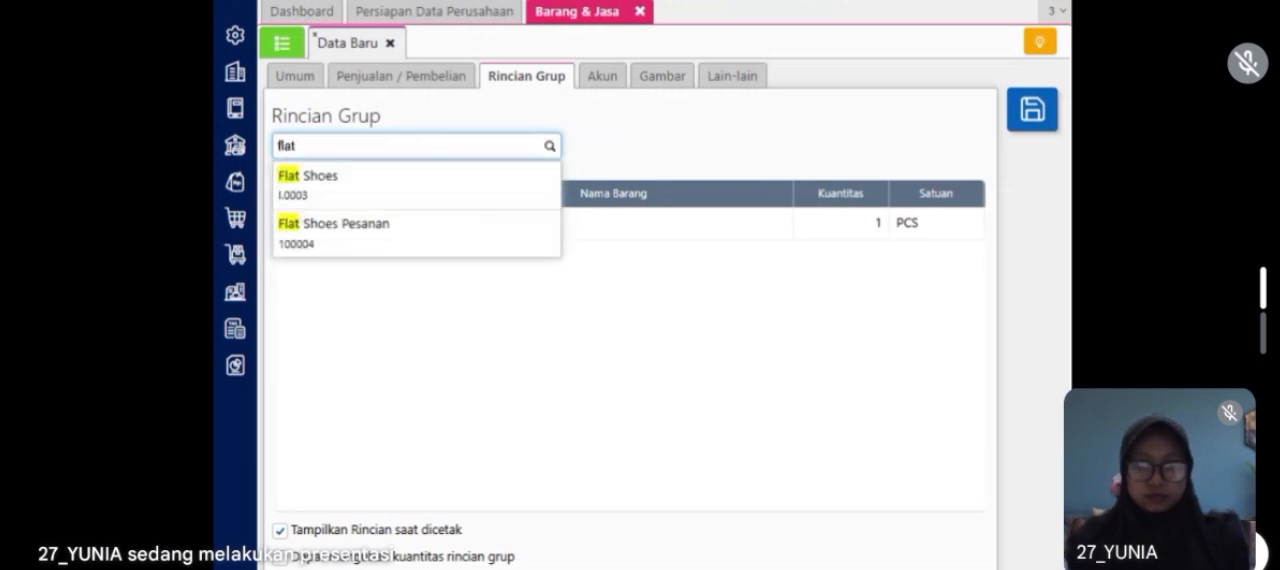
{"action": "left_click", "coordinate": [447, 209]}
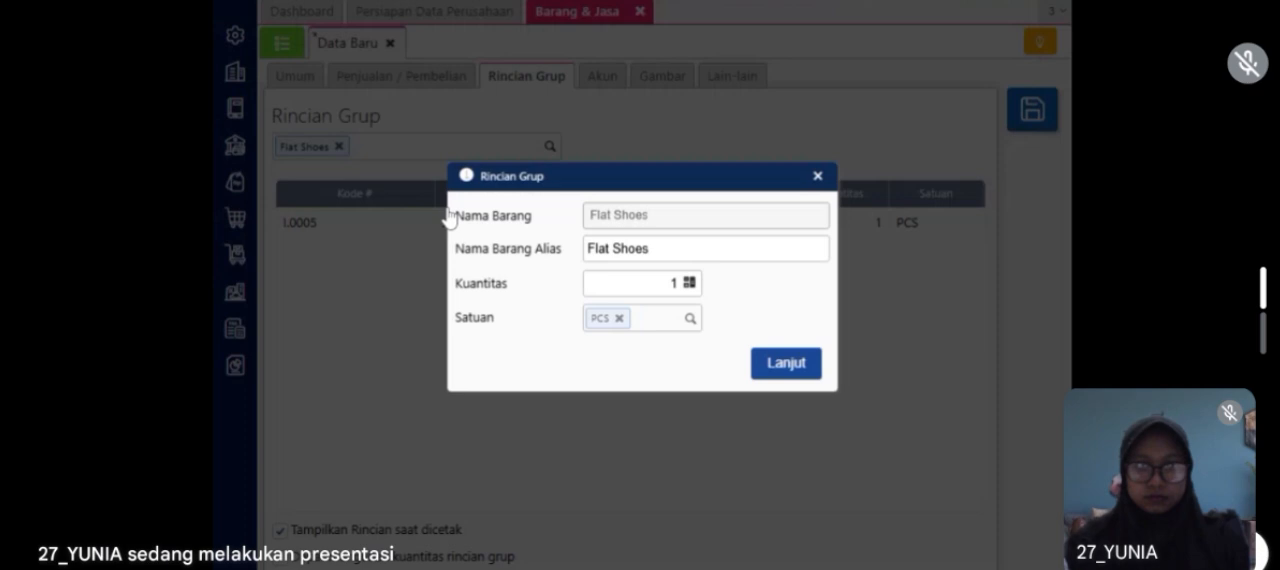
{"action": "left_click", "coordinate": [786, 364]}
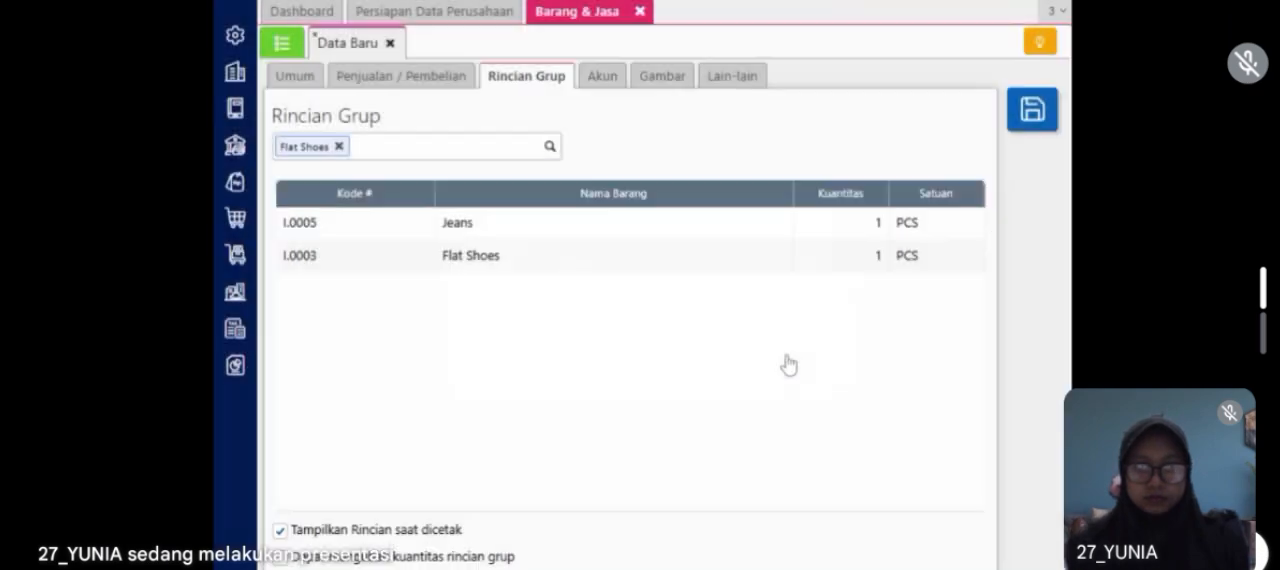
{"action": "left_click", "coordinate": [466, 88]}
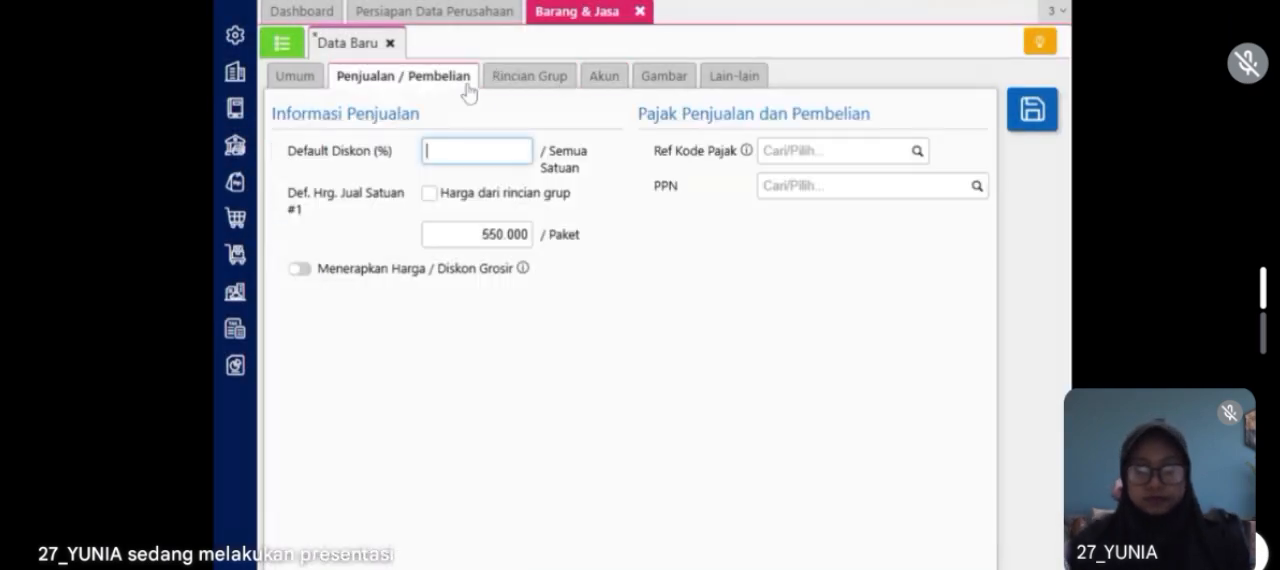
Step: Apply Pajak Pertambahan Nilai (PPN 11%) to Couple Set, then save the item and close Barang & Jasa
{"action": "left_click", "coordinate": [977, 186]}
{"action": "left_click", "coordinate": [946, 231]}
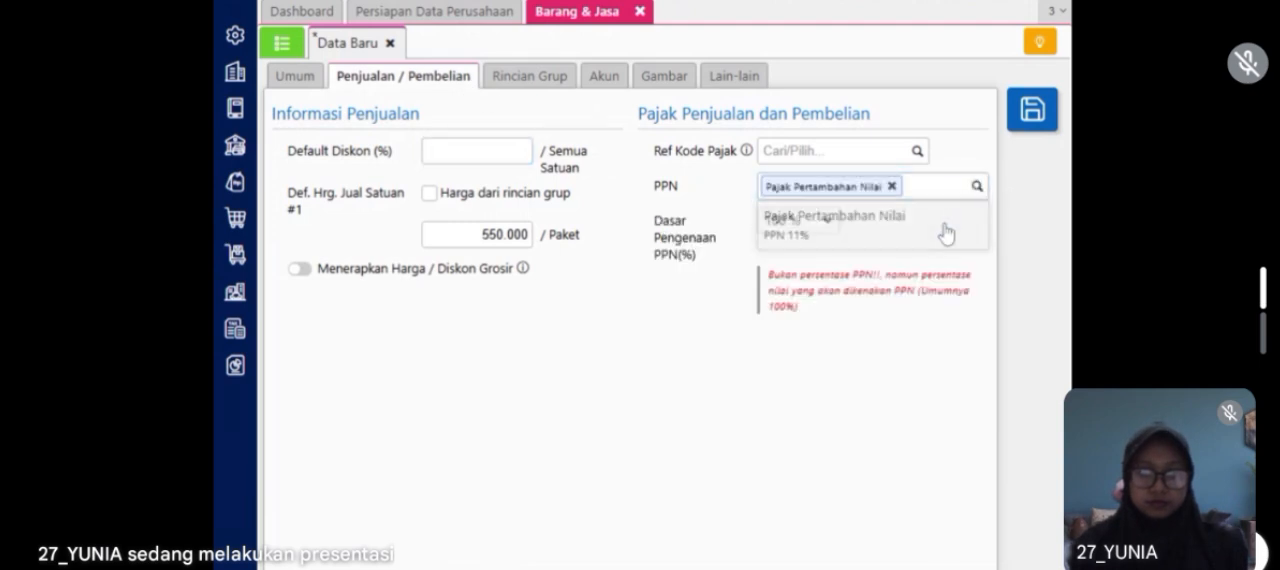
{"action": "left_click", "coordinate": [295, 76]}
{"action": "left_click", "coordinate": [1031, 110]}
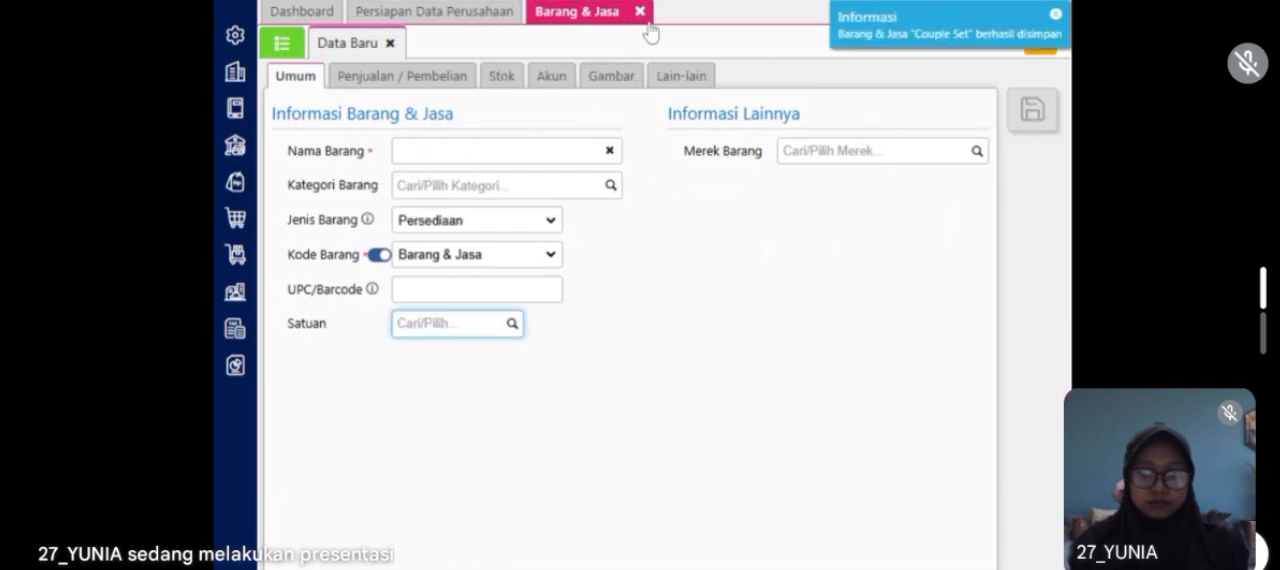
{"action": "left_click", "coordinate": [640, 12]}
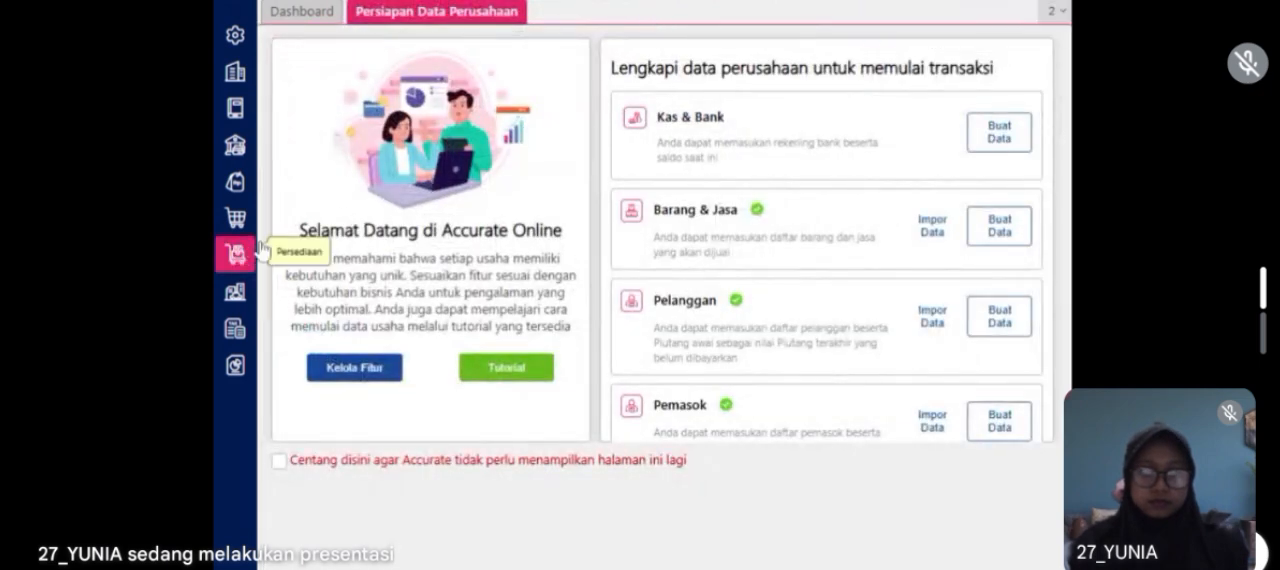
Step: Start a new sales invoice (Faktur Penjualan) for customer Trendfash.co dated 22/01/2023
{"action": "left_click", "coordinate": [240, 193]}
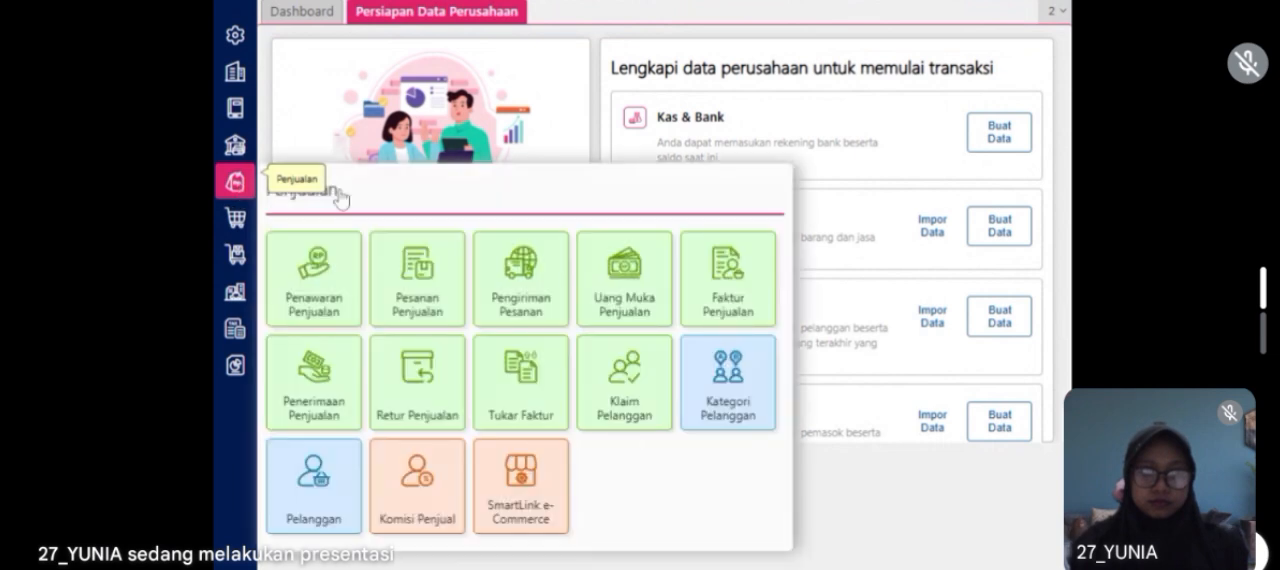
{"action": "left_click", "coordinate": [746, 310]}
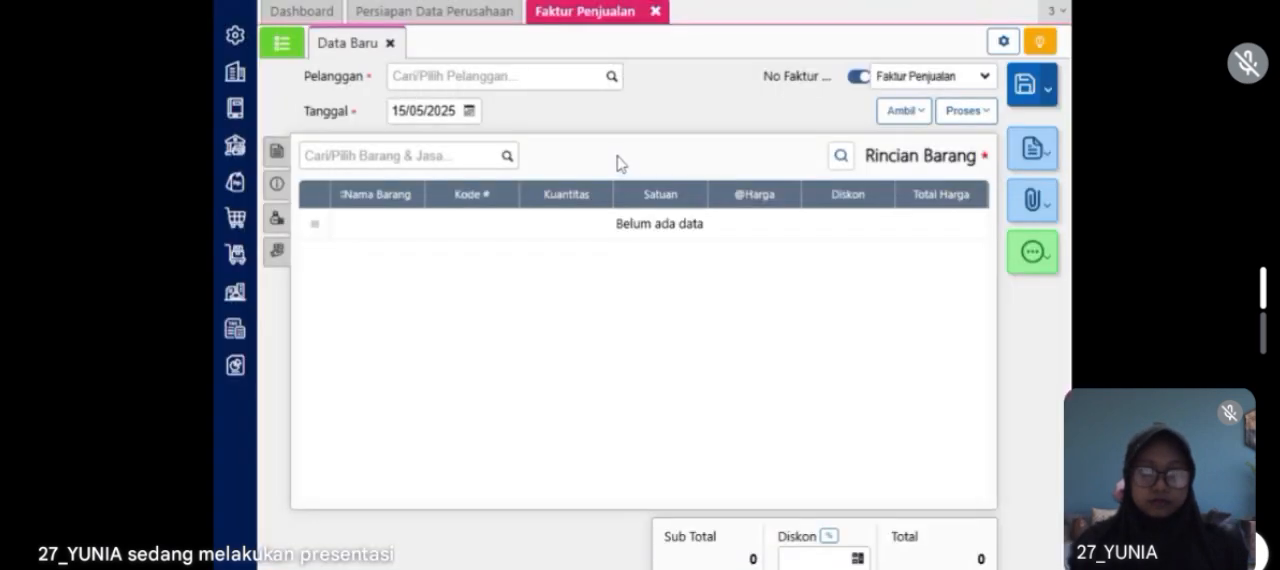
{"action": "left_click", "coordinate": [516, 80]}
{"action": "type", "text": "tren"}
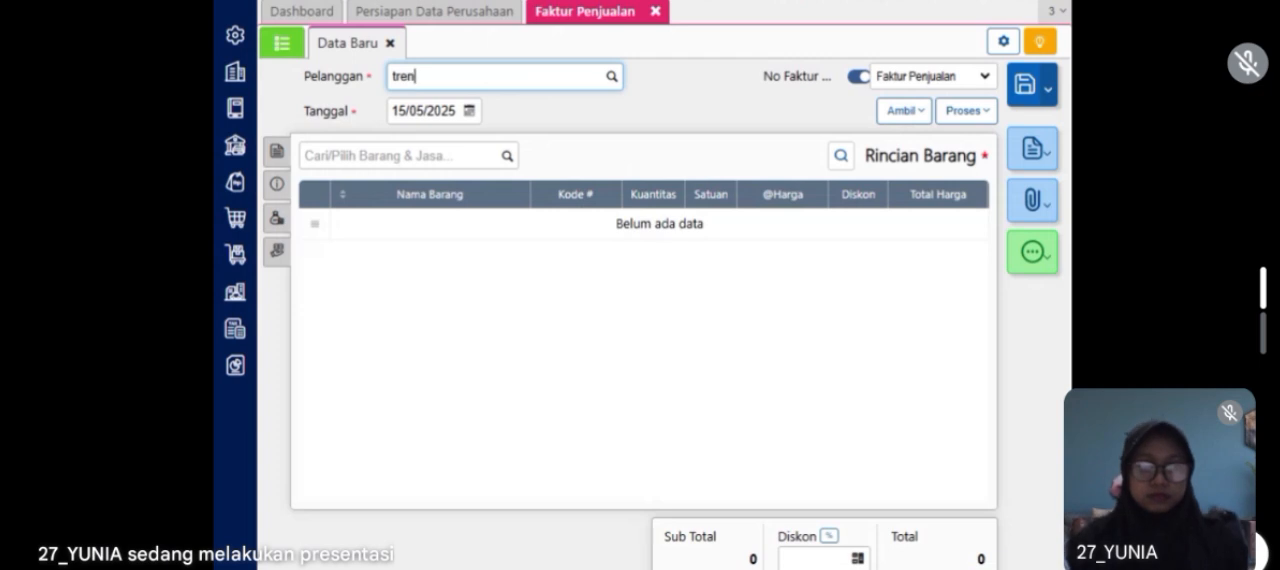
{"action": "left_click", "coordinate": [474, 116]}
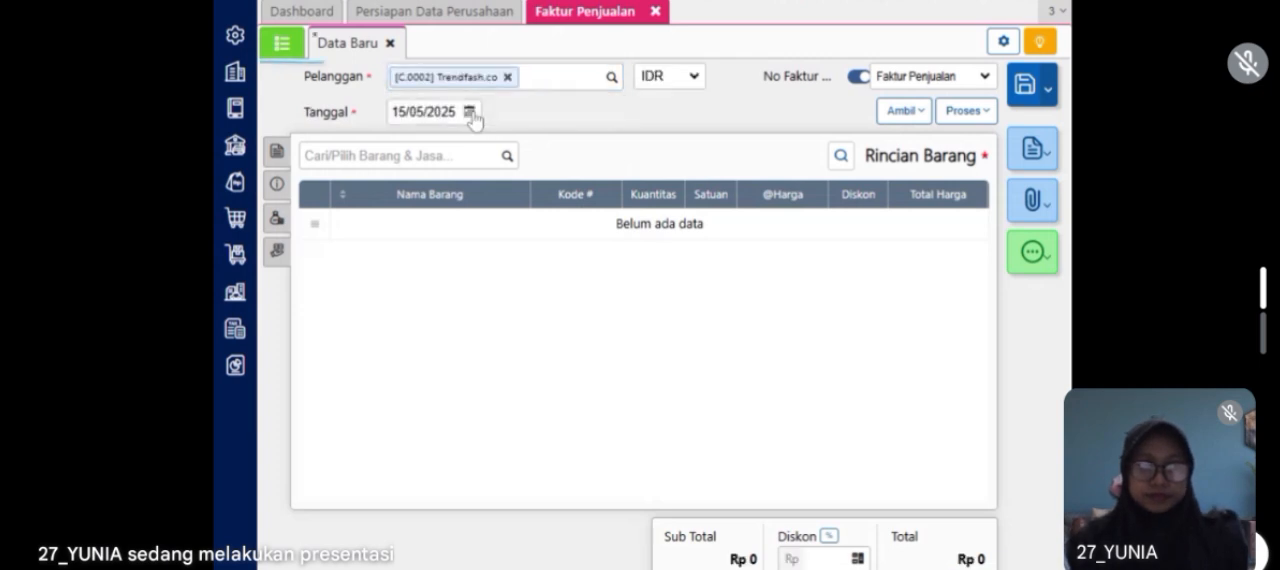
{"action": "left_click", "coordinate": [430, 111]}
{"action": "type", "text": "22/01/2023"}
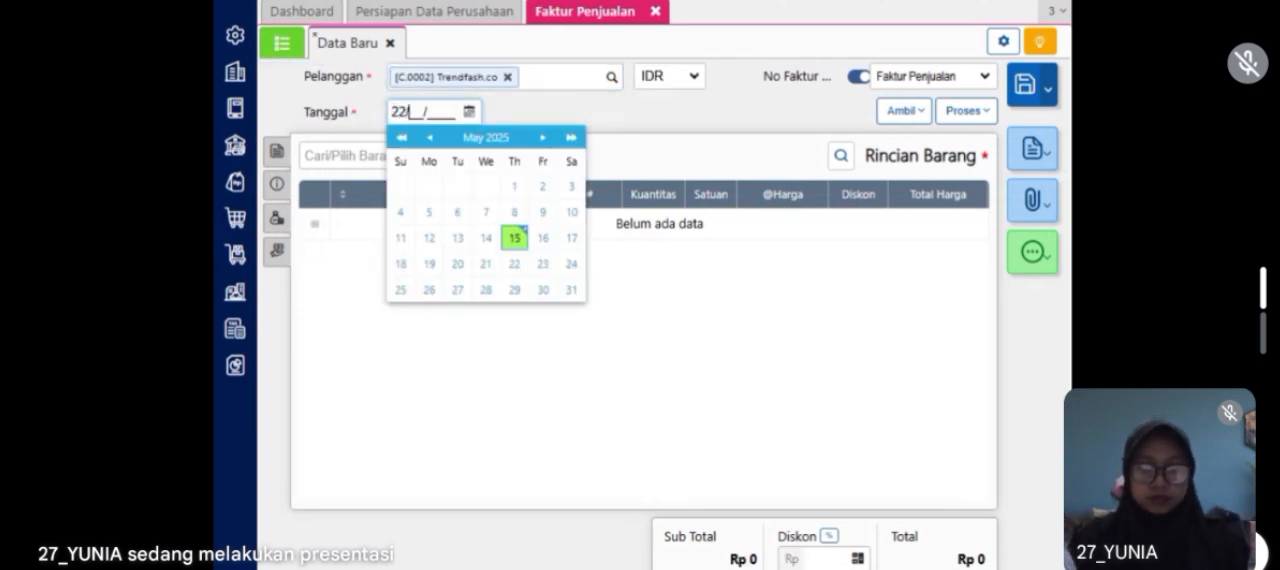
{"action": "left_click", "coordinate": [533, 95]}
Step: Add Couple Set to the invoice's item details with a quantity of 20 Paket
{"action": "left_click", "coordinate": [410, 156]}
{"action": "type", "text": "c"}
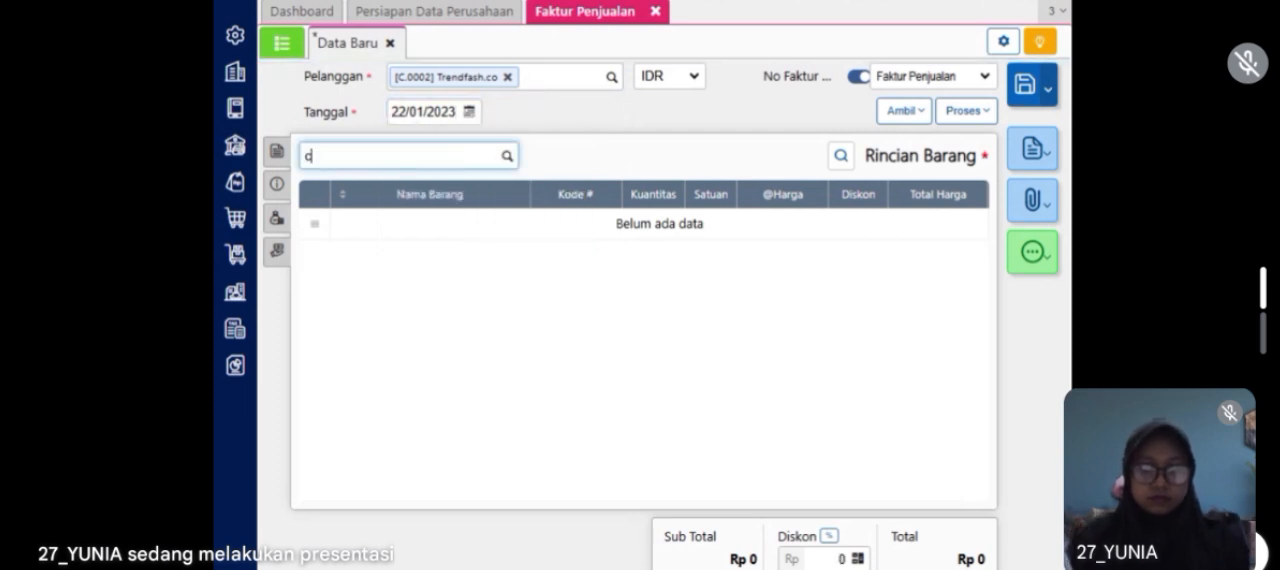
{"action": "type", "text": "oup"}
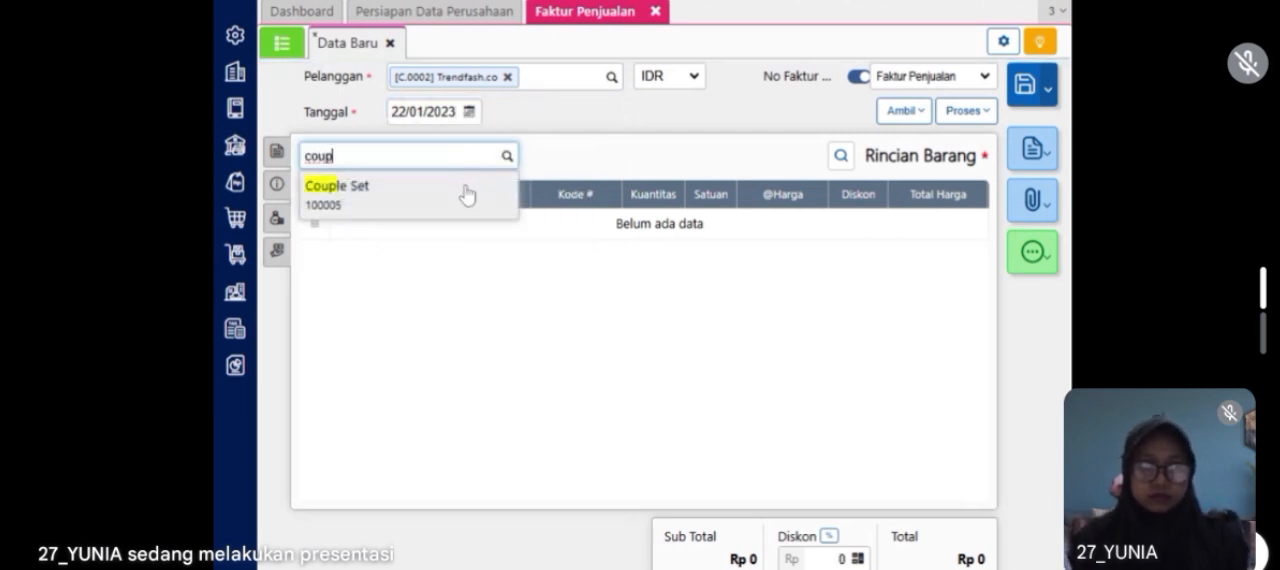
{"action": "left_click", "coordinate": [467, 195]}
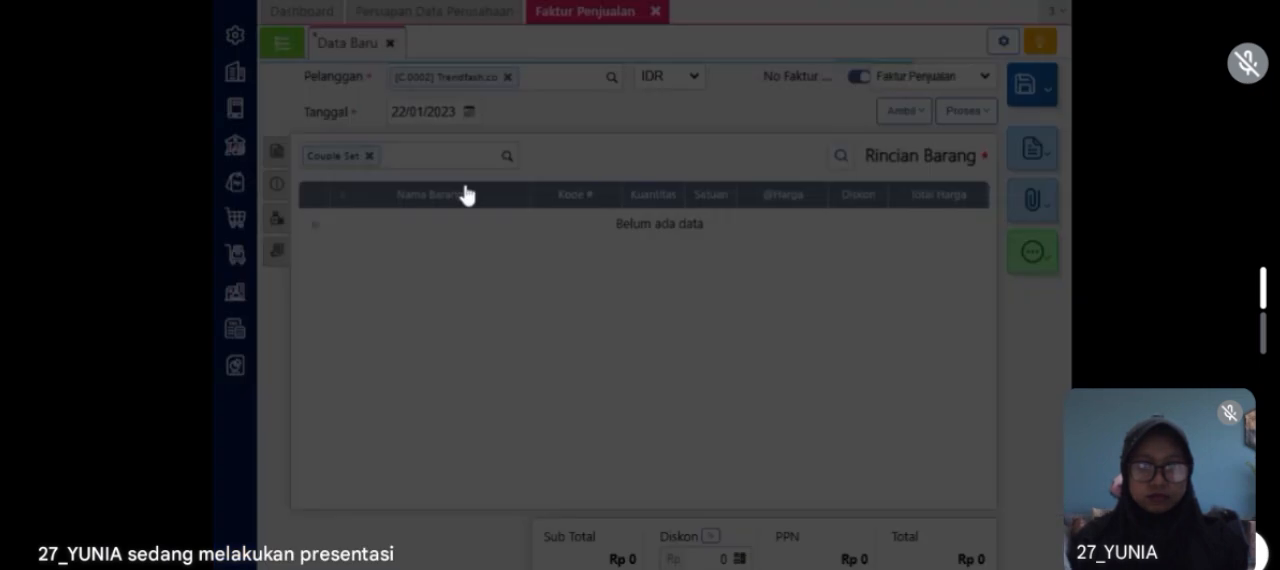
{"action": "type", "text": "20"}
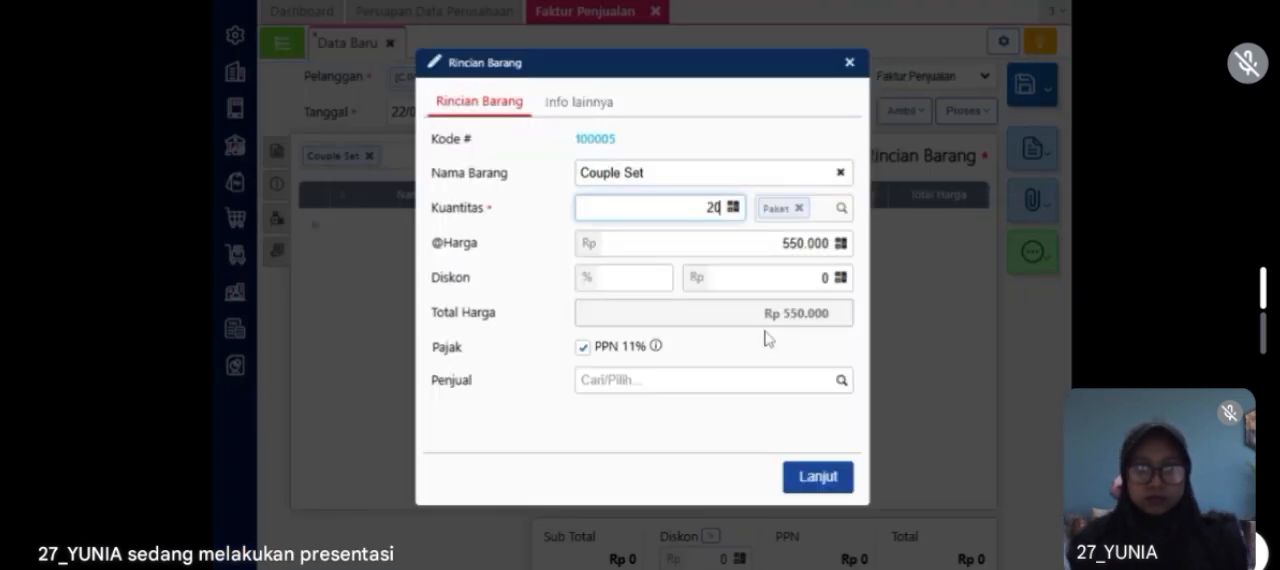
{"action": "left_click", "coordinate": [811, 440]}
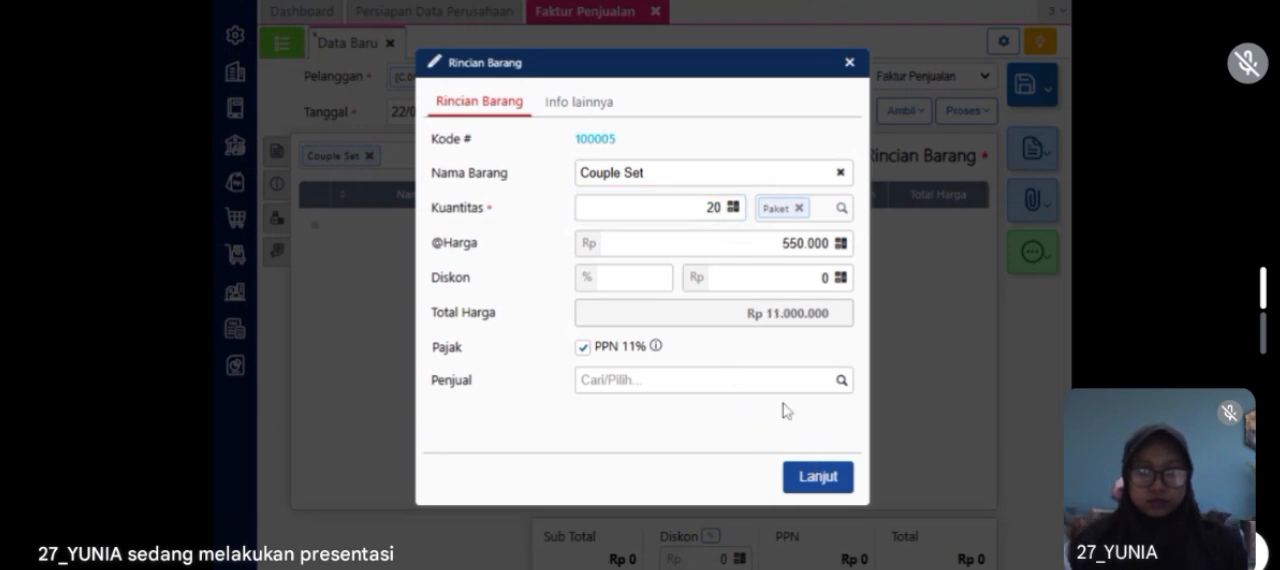
{"action": "left_click", "coordinate": [817, 478]}
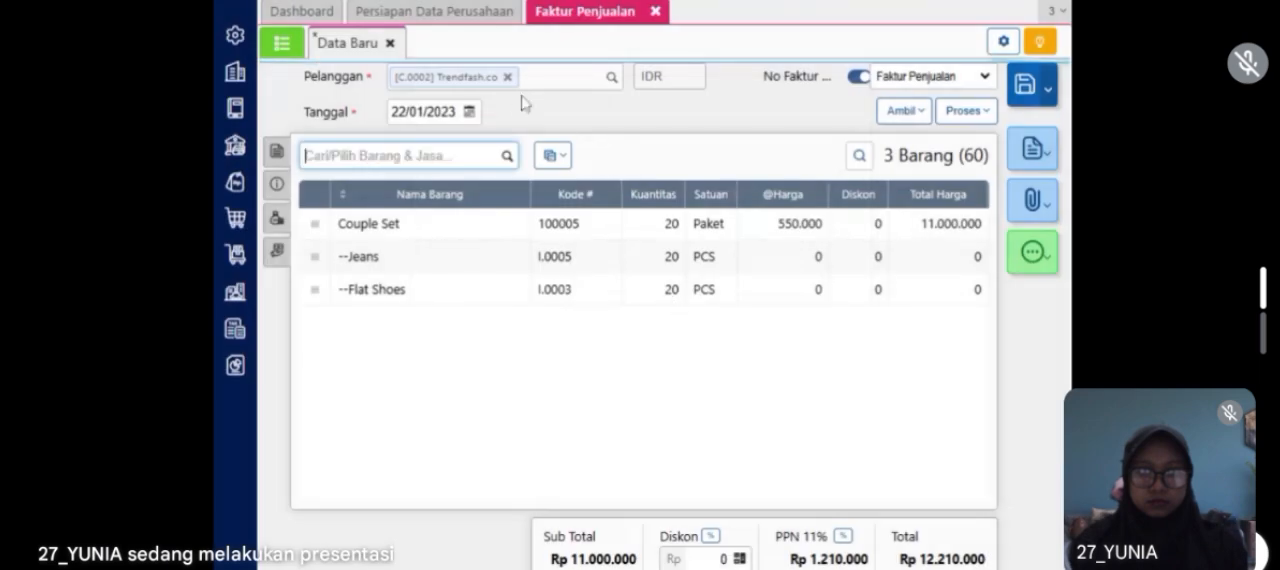
Step: Change the warehouse (Gudang) of all items on the invoice to Store
{"action": "left_click", "coordinate": [558, 166]}
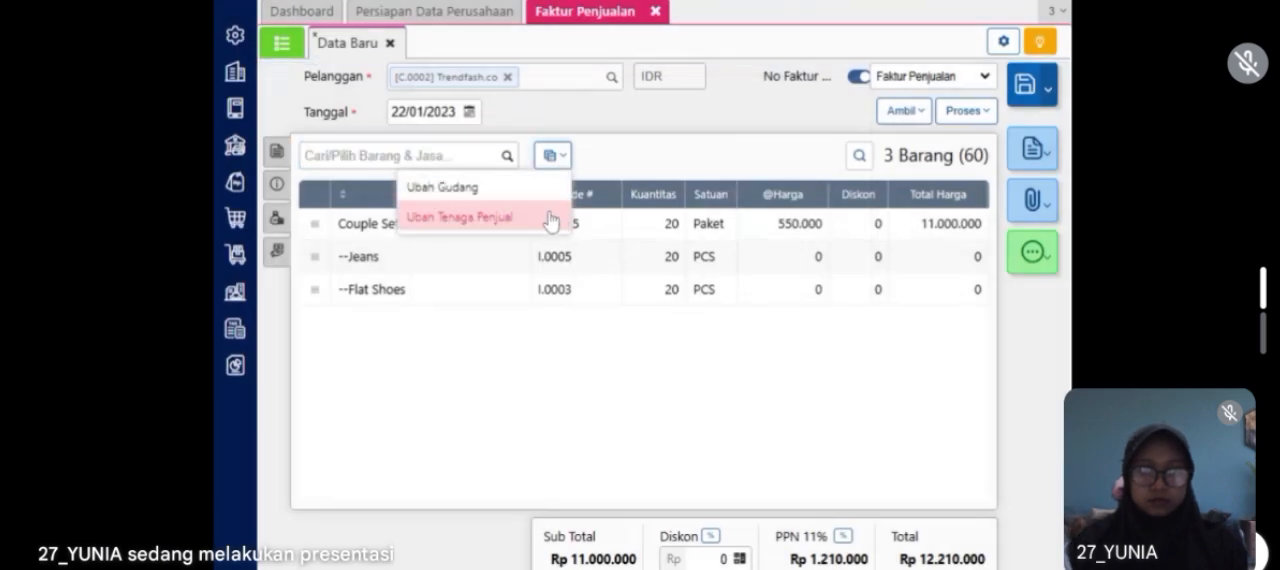
{"action": "left_click", "coordinate": [534, 196]}
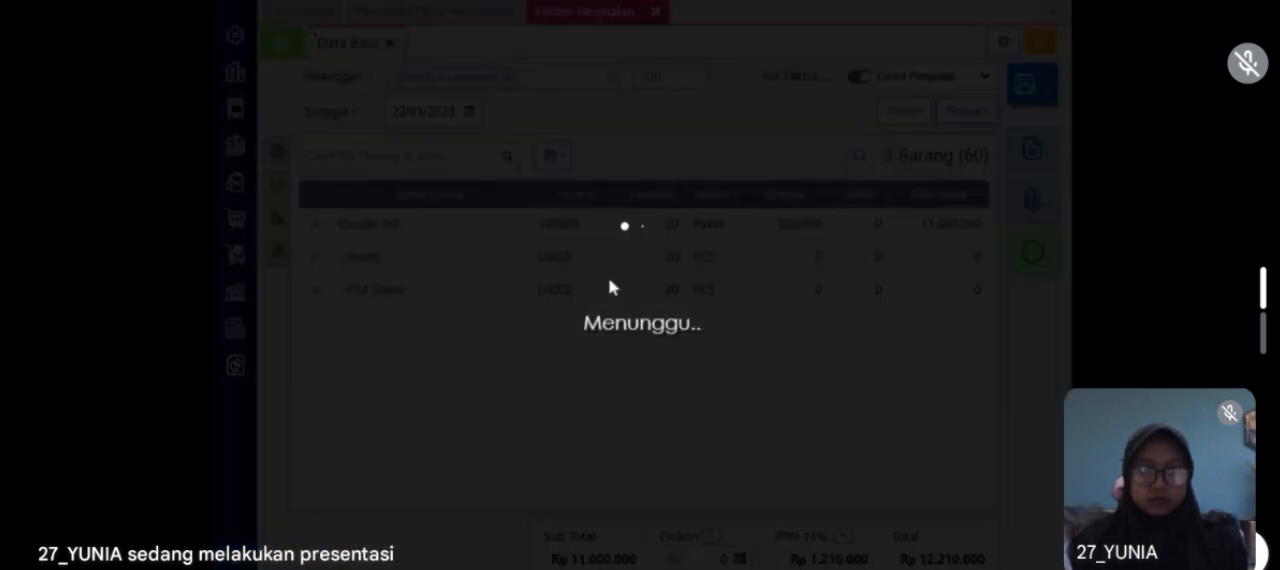
{"action": "type", "text": "st"}
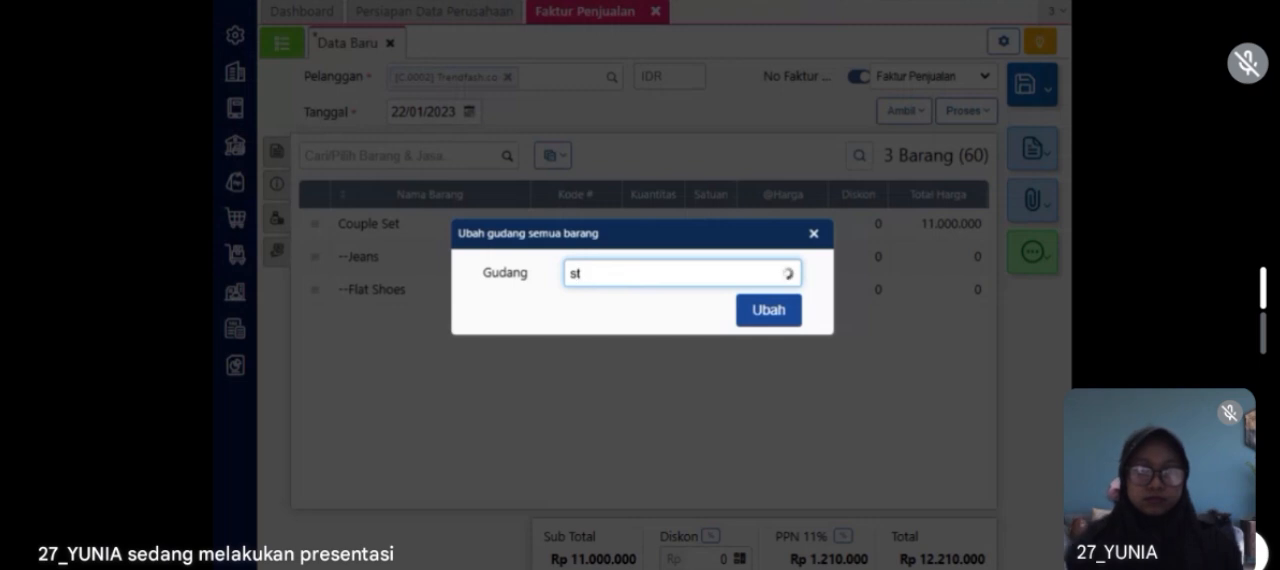
{"action": "left_click", "coordinate": [613, 309]}
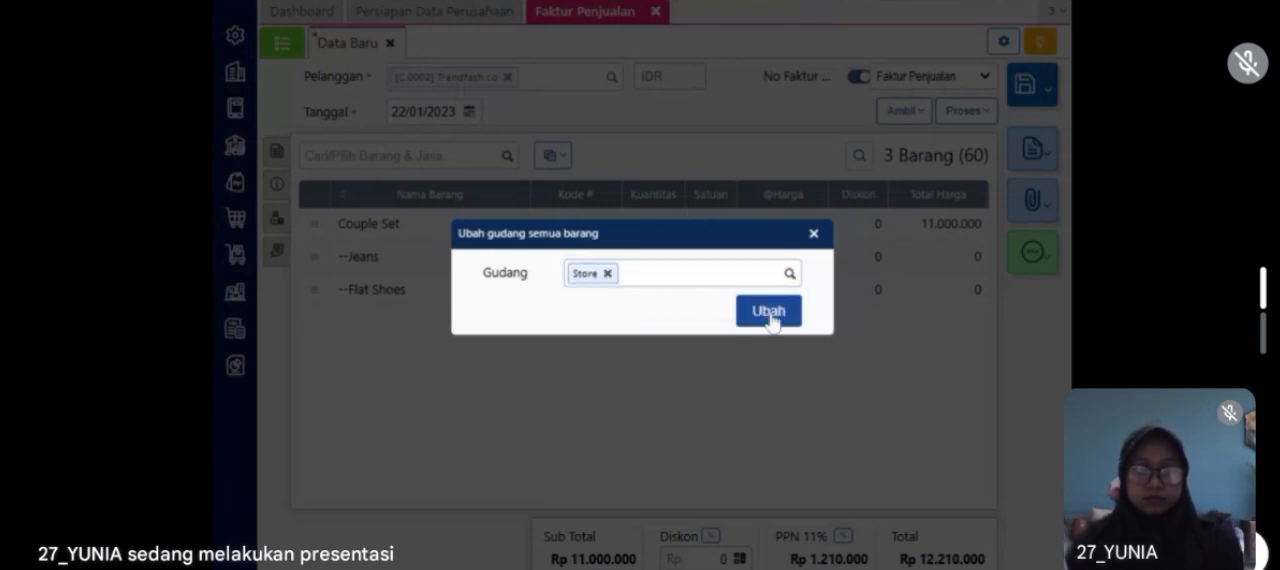
{"action": "left_click", "coordinate": [769, 314]}
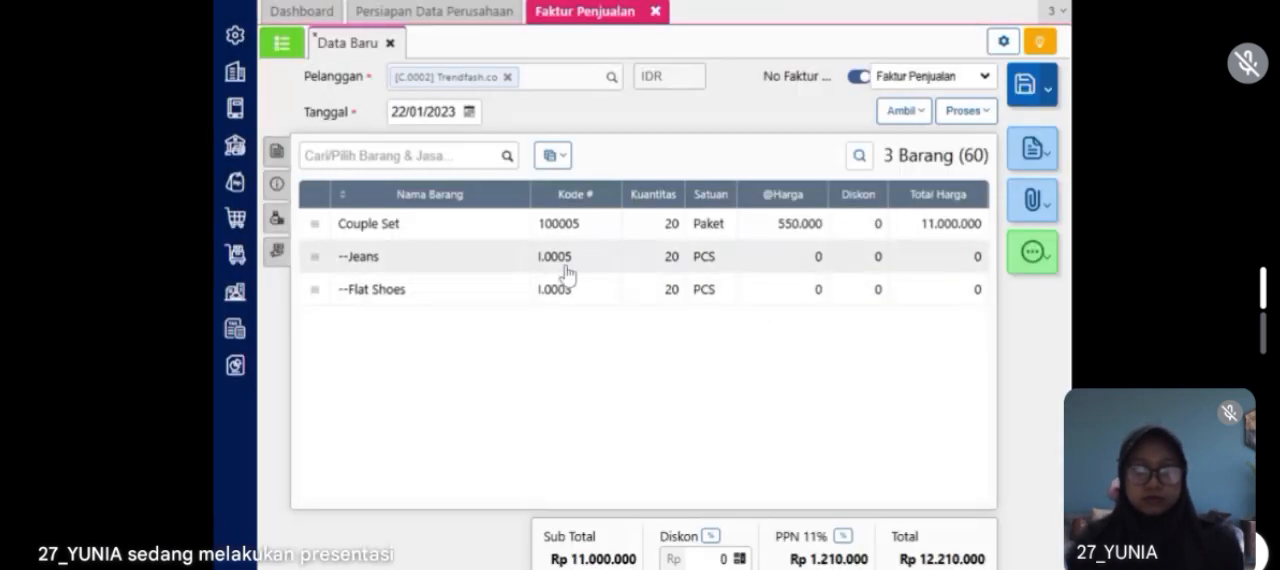
Step: Check the invoice's additional information and save the Trendfash.co sales invoice
{"action": "left_click", "coordinate": [278, 188]}
{"action": "left_click", "coordinate": [278, 163]}
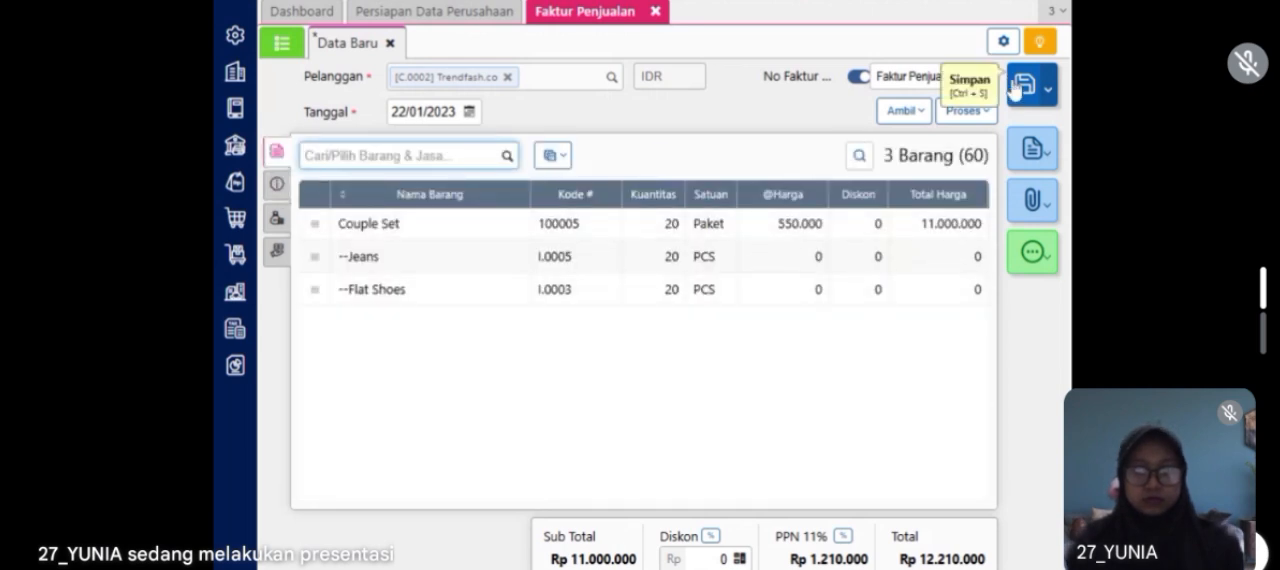
{"action": "left_click", "coordinate": [1033, 95]}
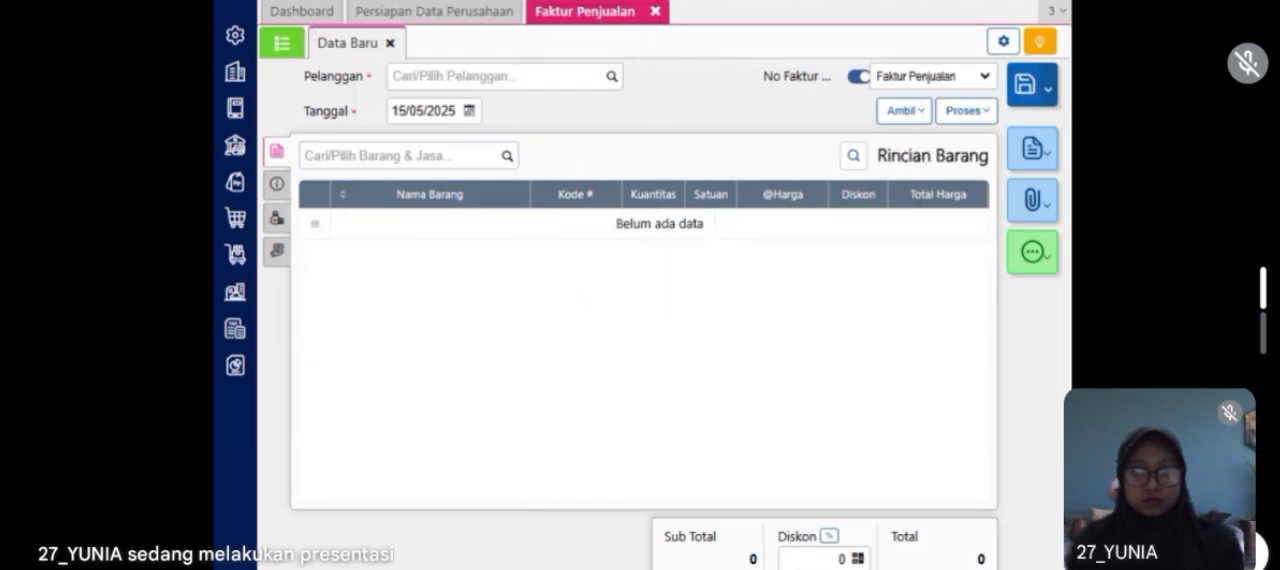
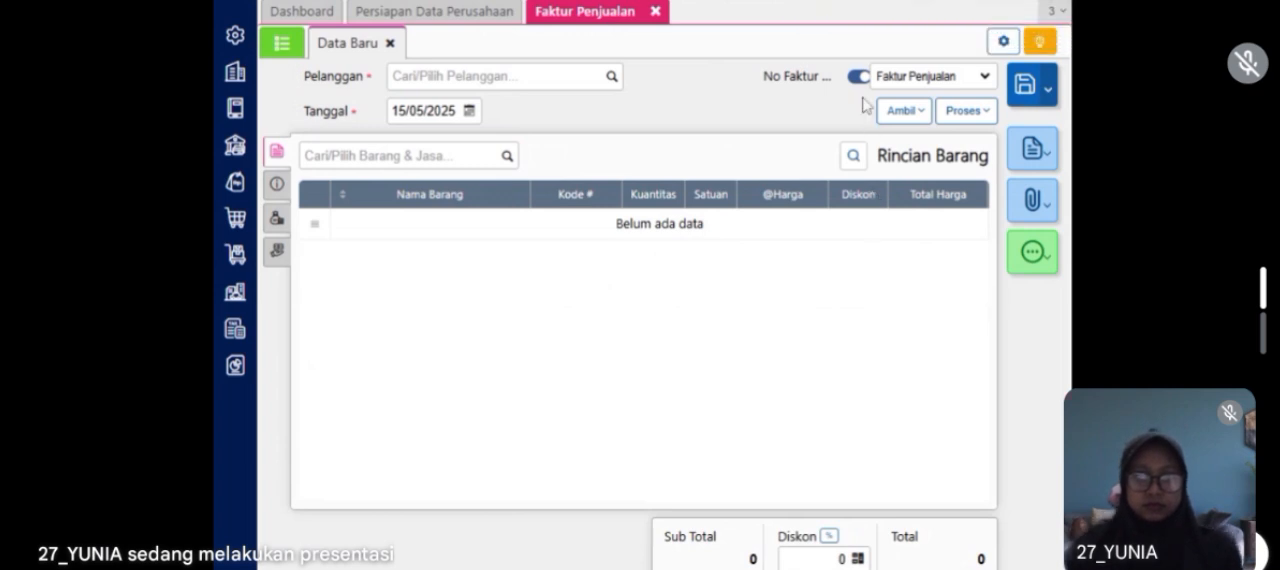
Step: Create and save a Beban-type account (Akun Perkiraan) with code 6105 named Beban Barang Rusak
{"action": "left_click", "coordinate": [655, 12]}
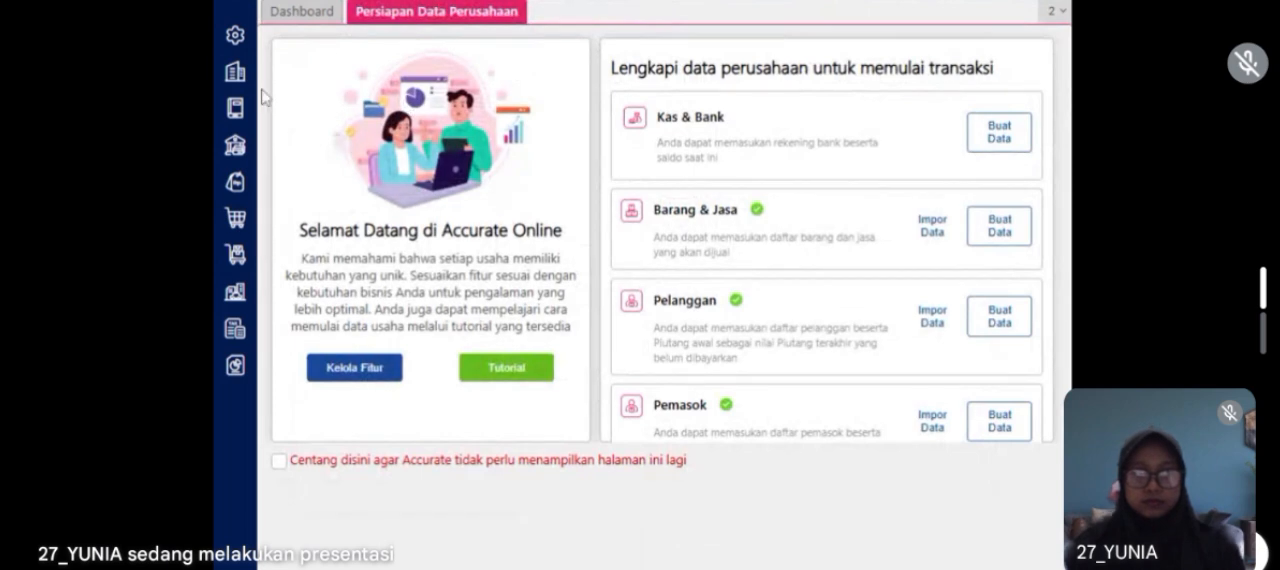
{"action": "left_click", "coordinate": [233, 111]}
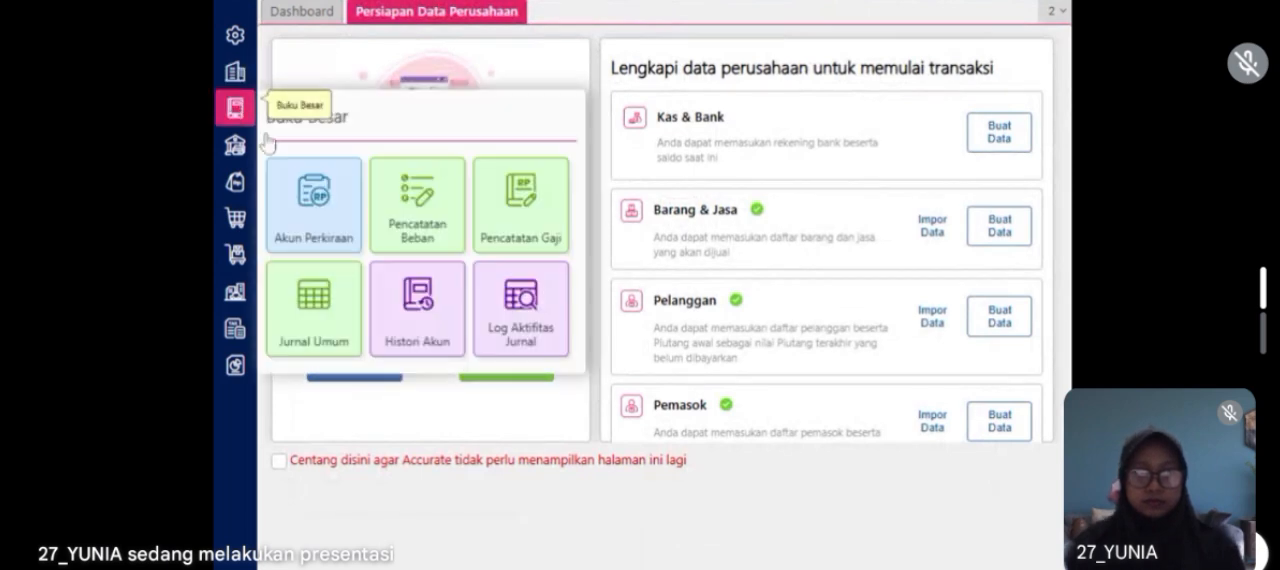
{"action": "left_click", "coordinate": [309, 218]}
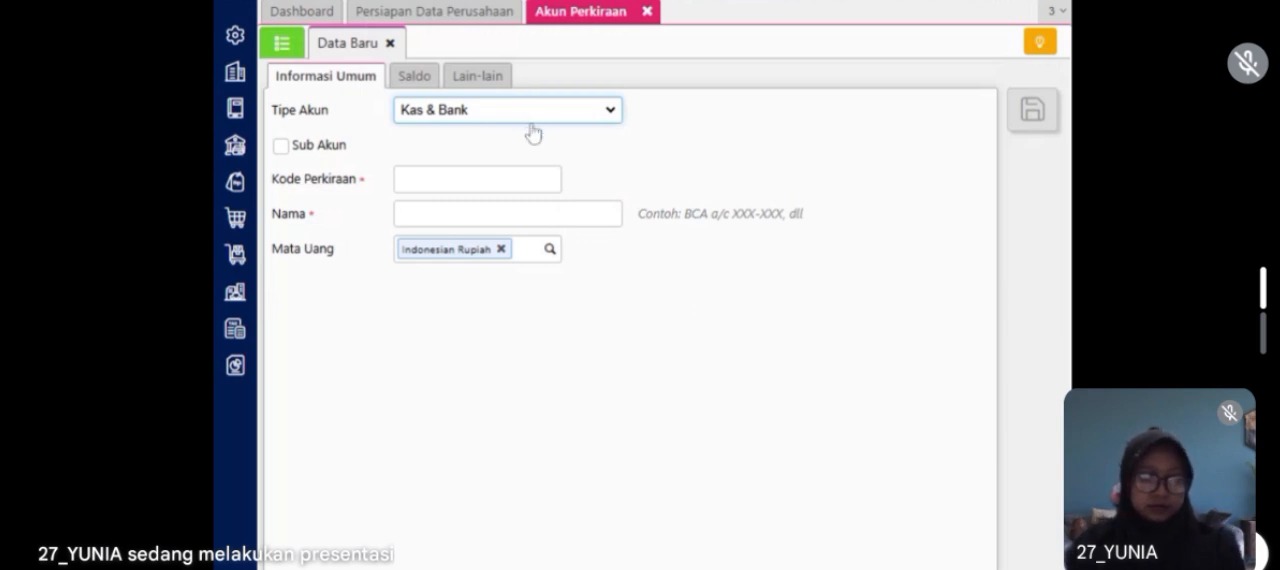
{"action": "left_click", "coordinate": [427, 460]}
{"action": "left_click", "coordinate": [470, 180]}
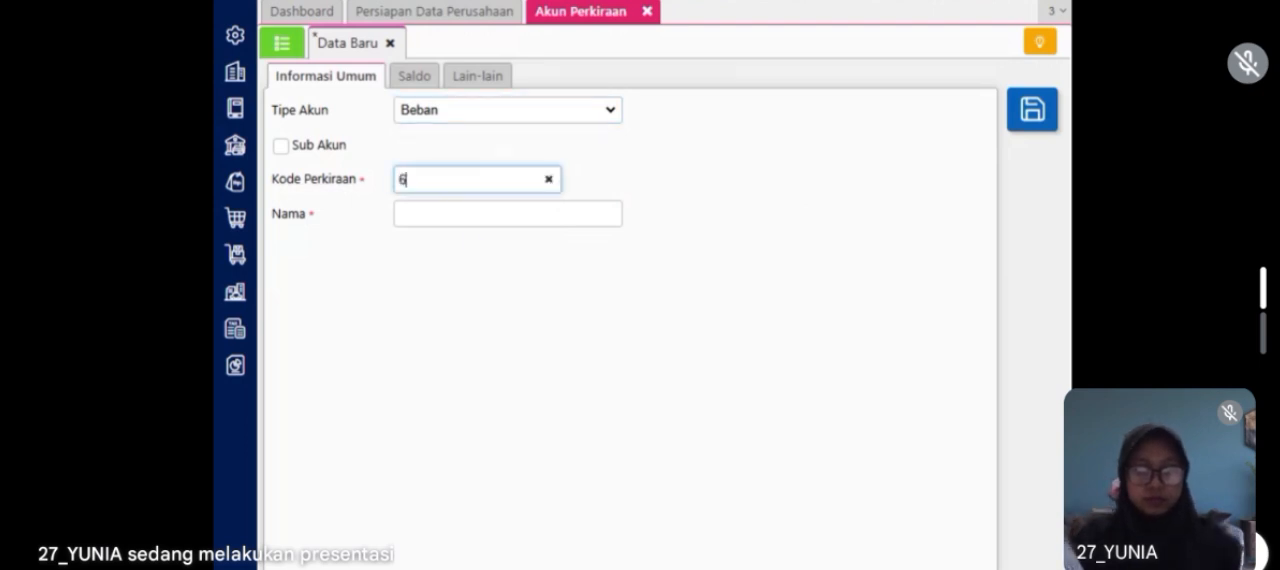
{"action": "left_click", "coordinate": [470, 213]}
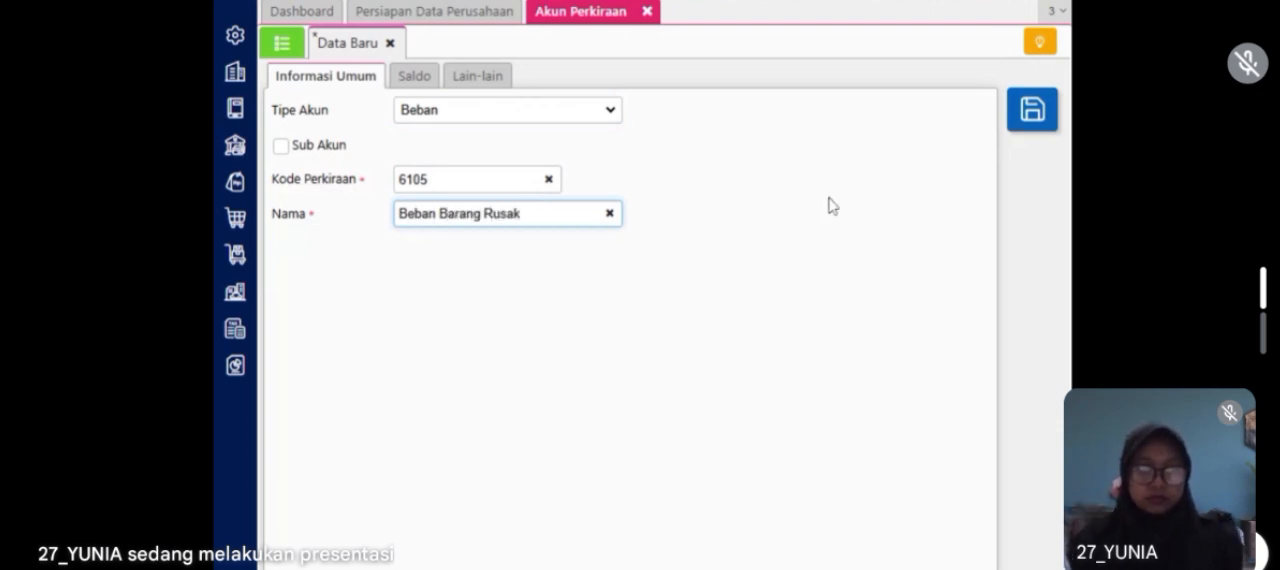
{"action": "left_click", "coordinate": [1032, 112]}
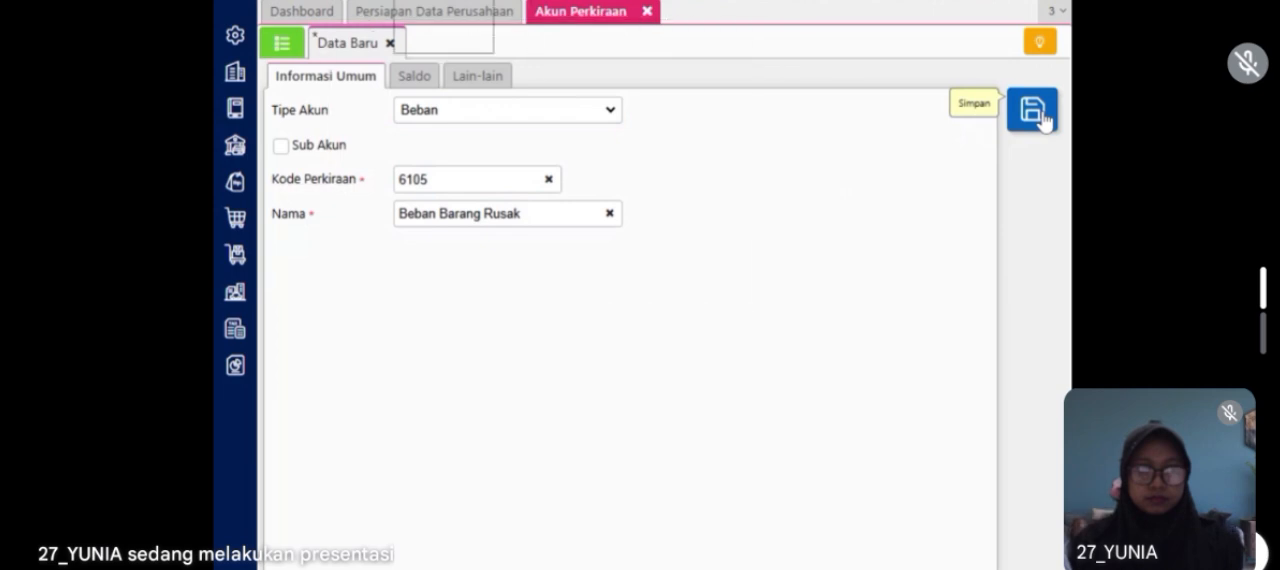
{"action": "left_click", "coordinate": [647, 12]}
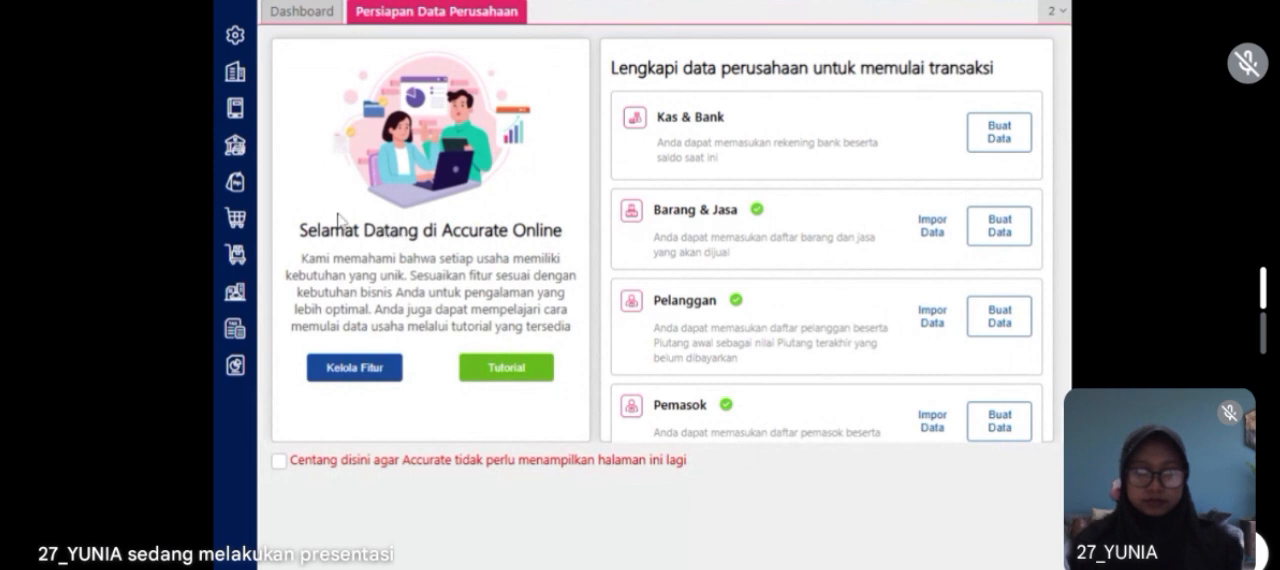
Step: Add Beban Barang Rusak to the inventory adjustment accounts (Akun Penyesuaian) in the company preferences and save them
{"action": "left_click", "coordinate": [240, 40]}
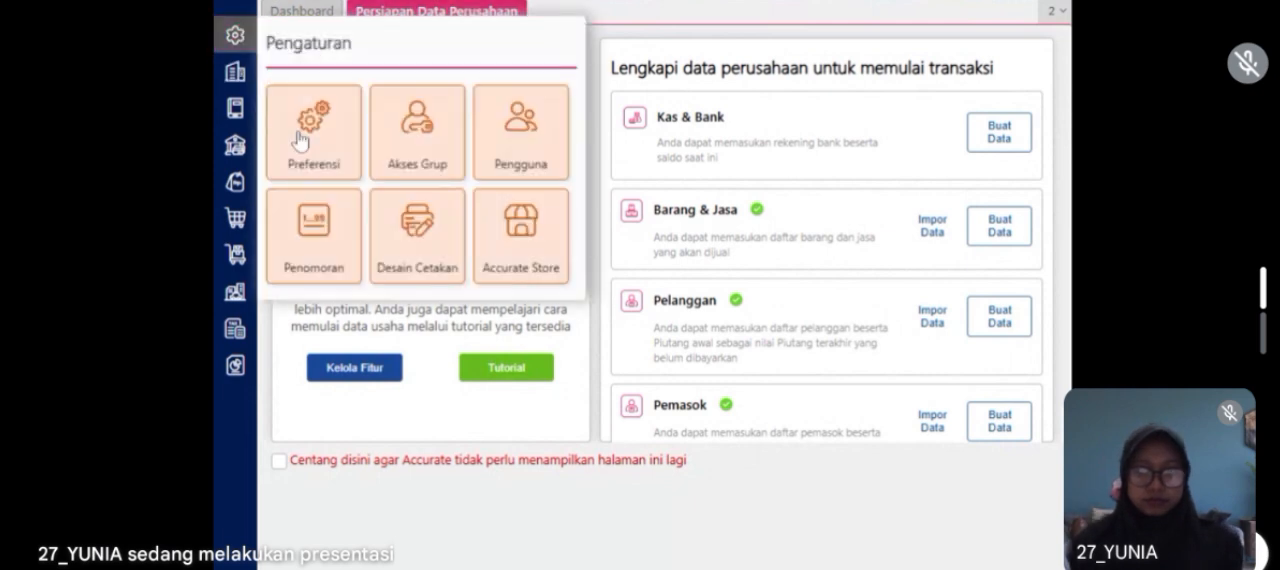
{"action": "left_click", "coordinate": [300, 135]}
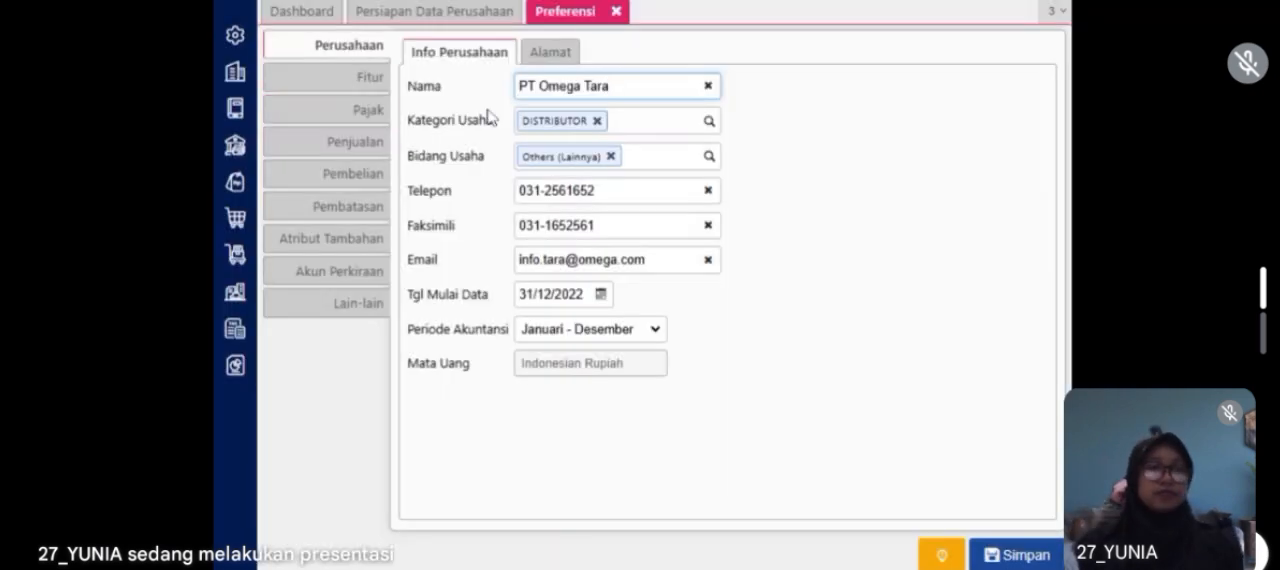
{"action": "left_click", "coordinate": [342, 273]}
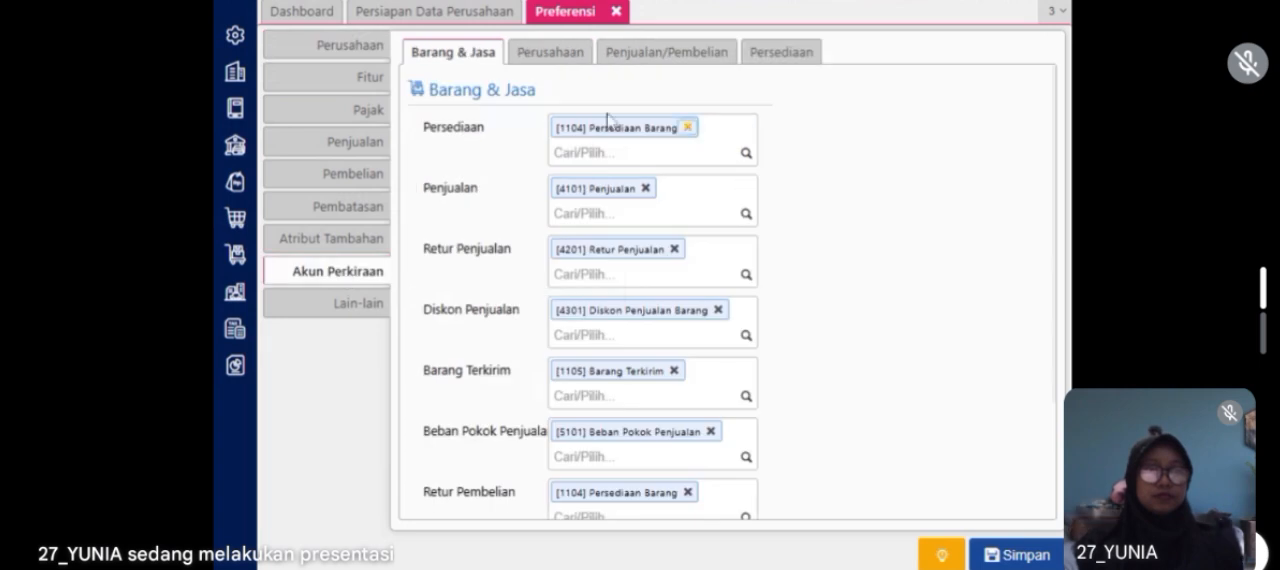
{"action": "left_click", "coordinate": [754, 55]}
{"action": "left_click", "coordinate": [658, 168]}
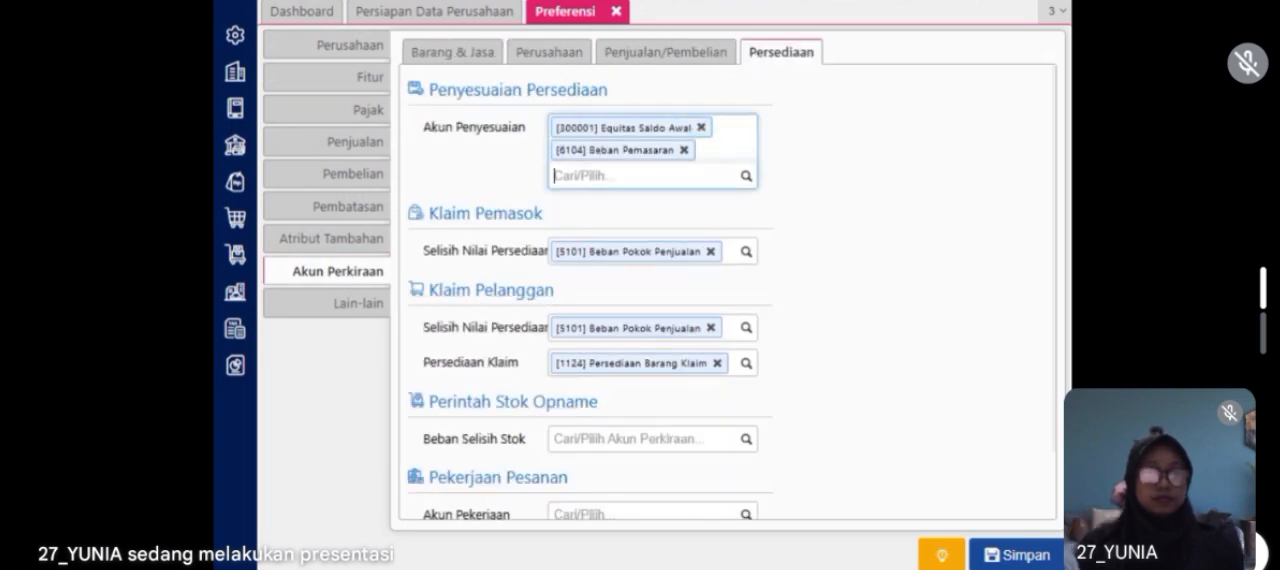
{"action": "type", "text": "Beban"}
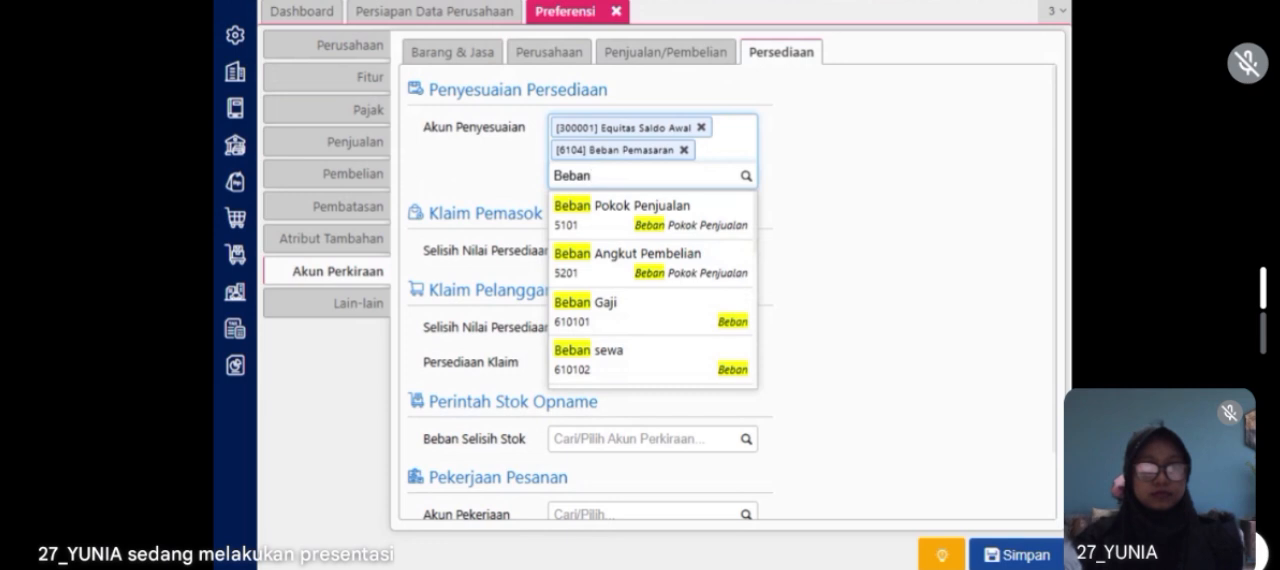
{"action": "type", "text": " barang"}
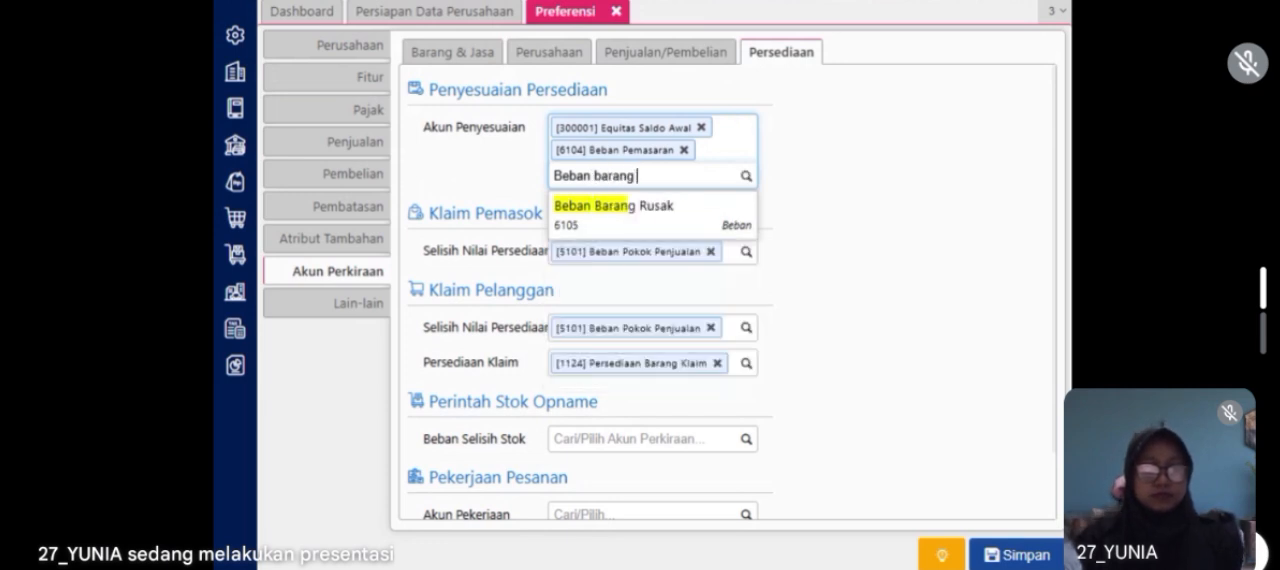
{"action": "type", "text": " rusak"}
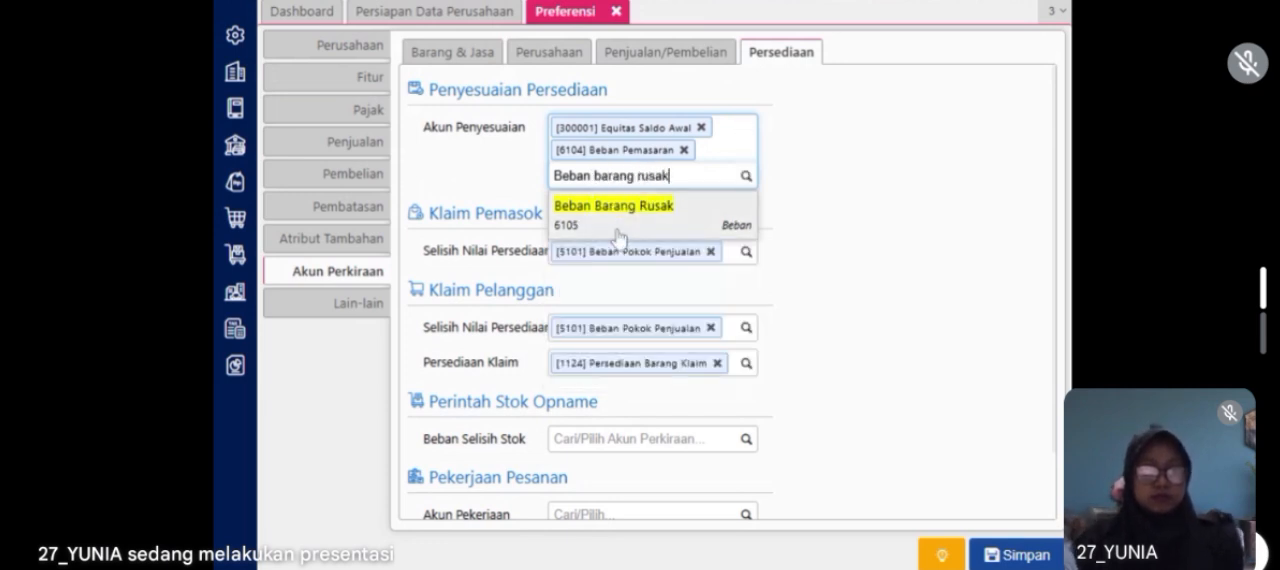
{"action": "left_click", "coordinate": [616, 218]}
{"action": "left_click", "coordinate": [1000, 556]}
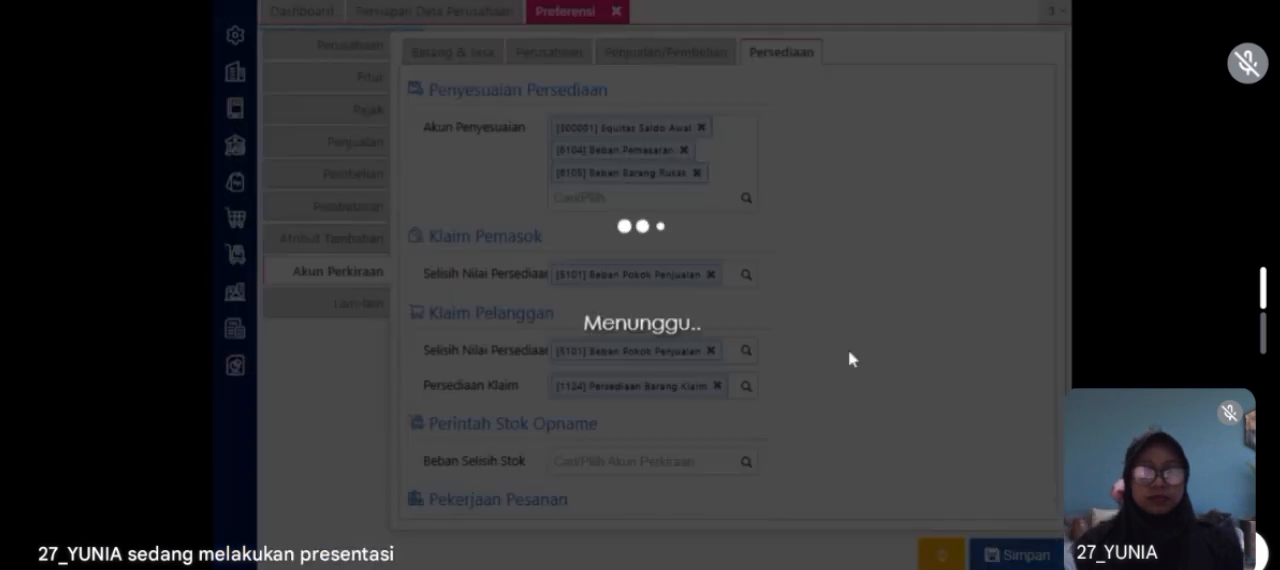
{"action": "left_click", "coordinate": [617, 12]}
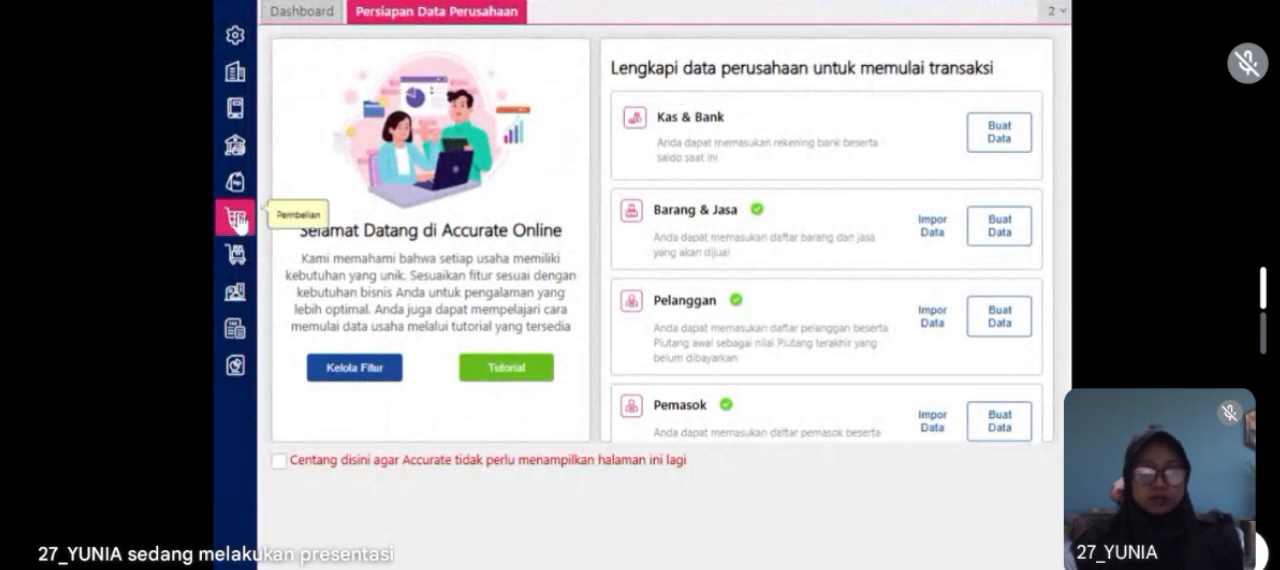
Step: Start a new inventory adjustment (Penyesuaian Persediaan) dated 23/01/2023
{"action": "left_click", "coordinate": [236, 260]}
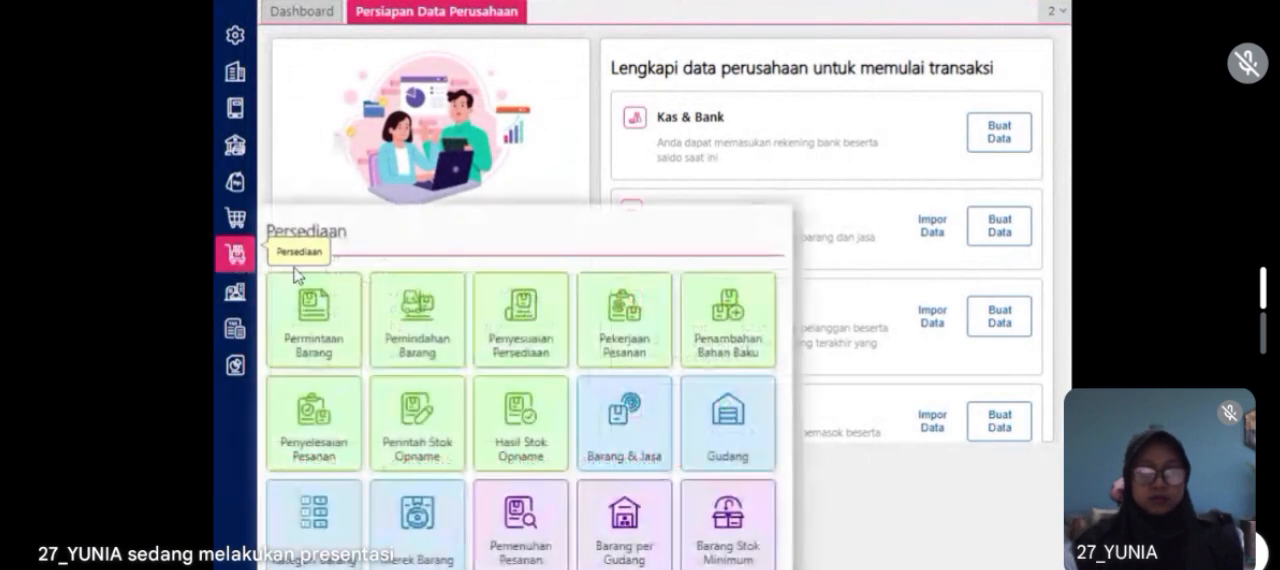
{"action": "left_click", "coordinate": [515, 350]}
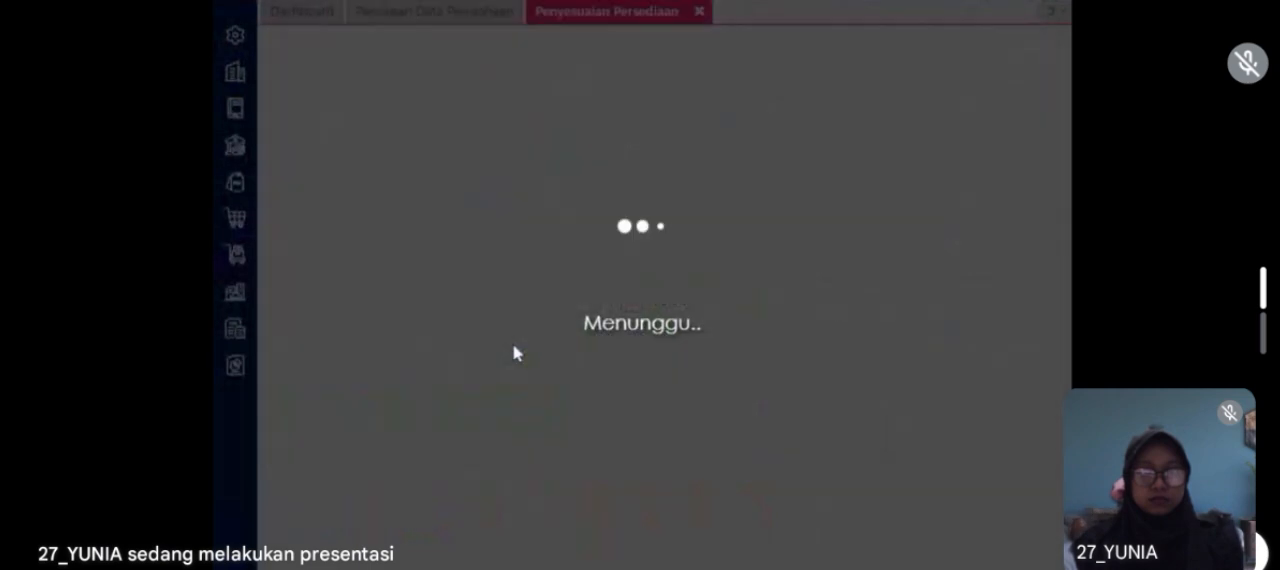
{"action": "type", "text": "23012023"}
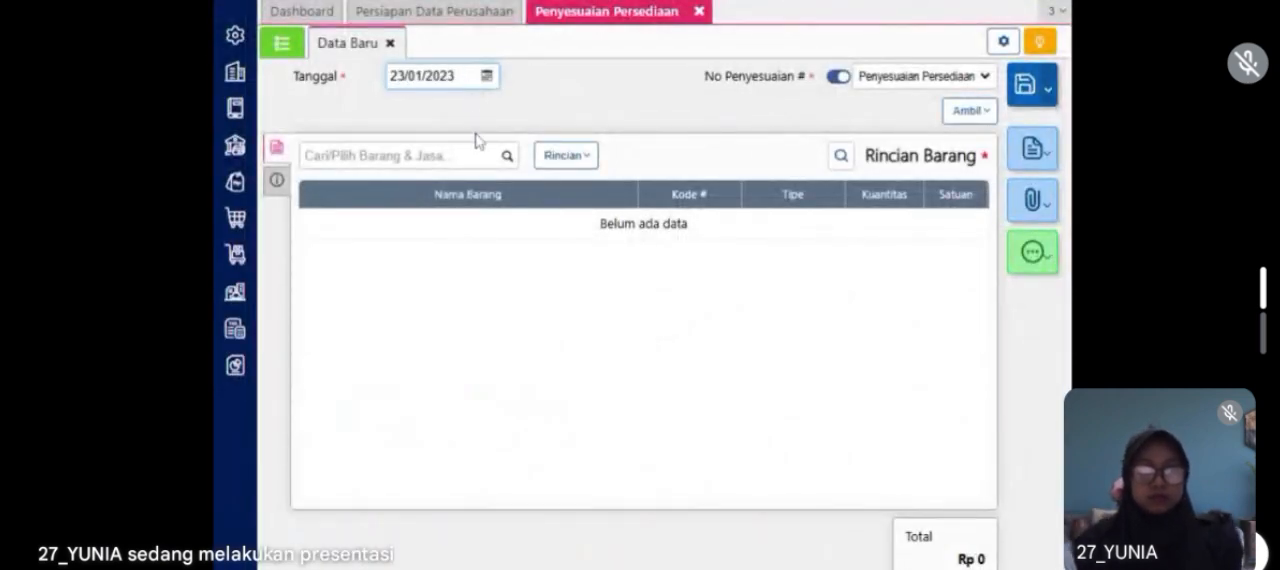
Step: Add Hijab to the adjustment as a reduction (Pengurangan) of 1 PCS from the Belakang warehouse
{"action": "left_click", "coordinate": [506, 156]}
{"action": "type", "text": "hija"}
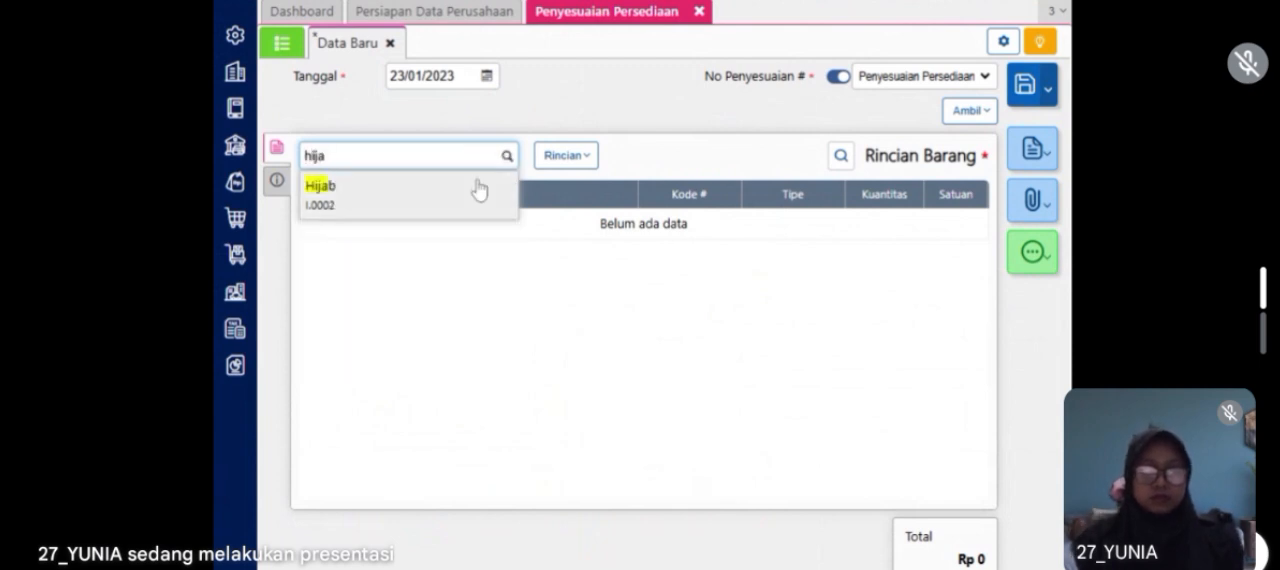
{"action": "left_click", "coordinate": [478, 190]}
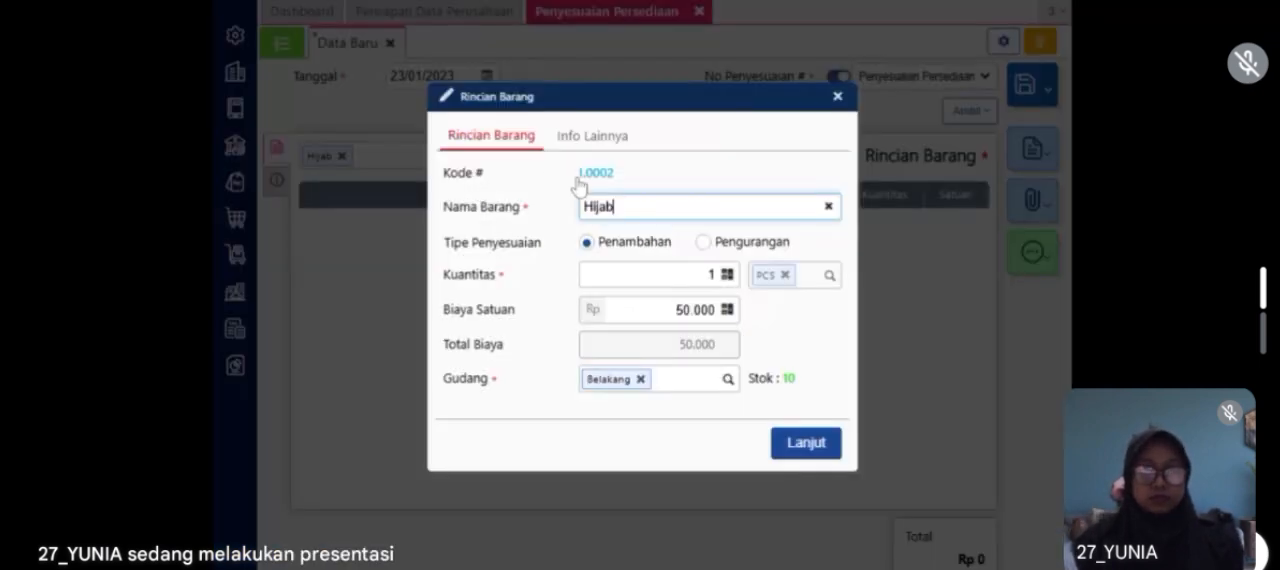
{"action": "left_click", "coordinate": [704, 250]}
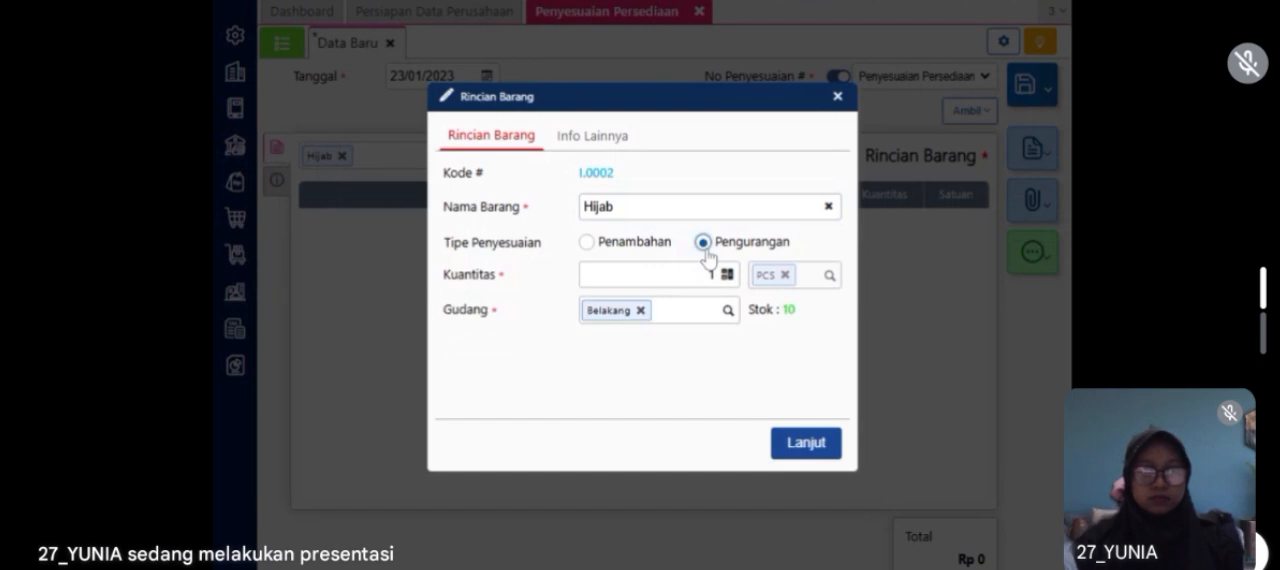
{"action": "left_click", "coordinate": [640, 311]}
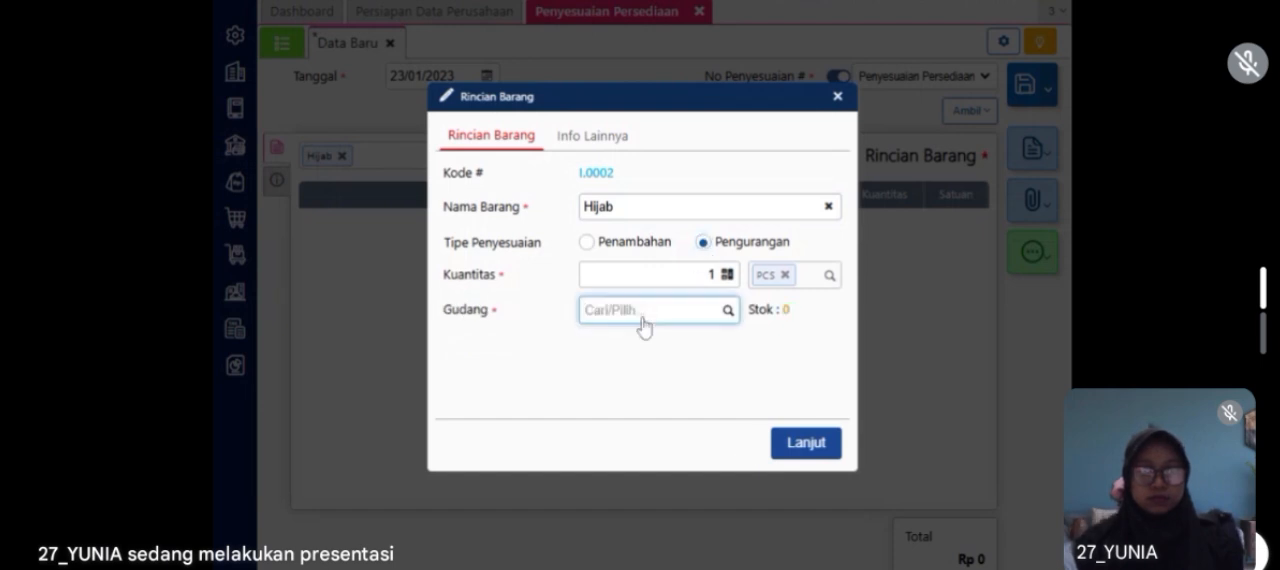
{"action": "type", "text": "belakang"}
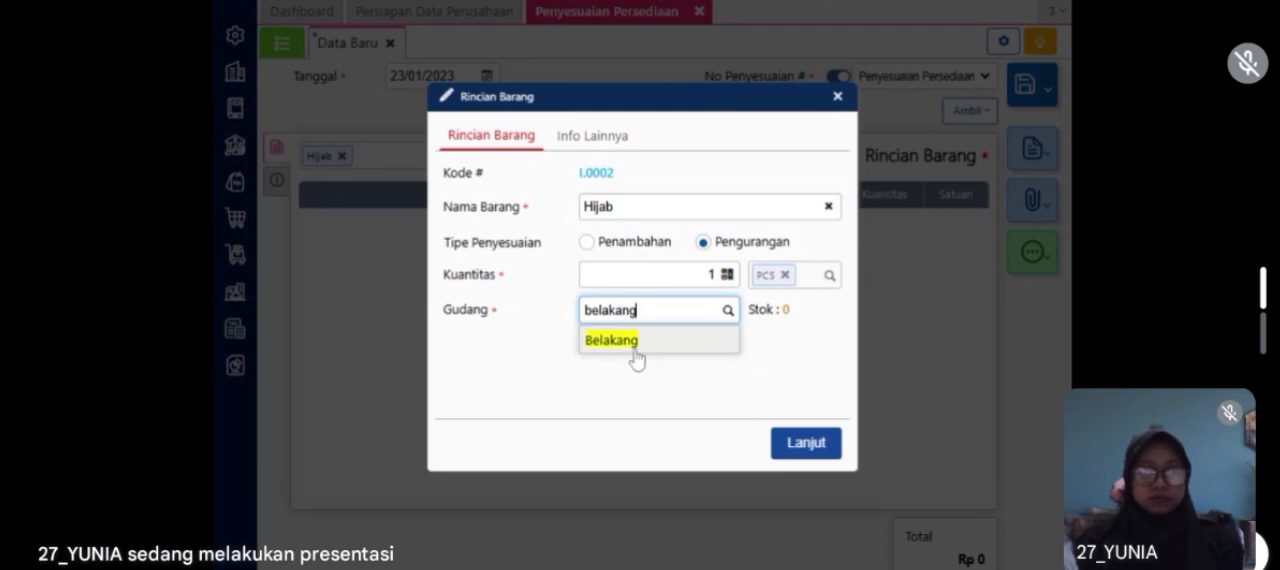
{"action": "left_click", "coordinate": [636, 345]}
{"action": "left_click", "coordinate": [796, 448]}
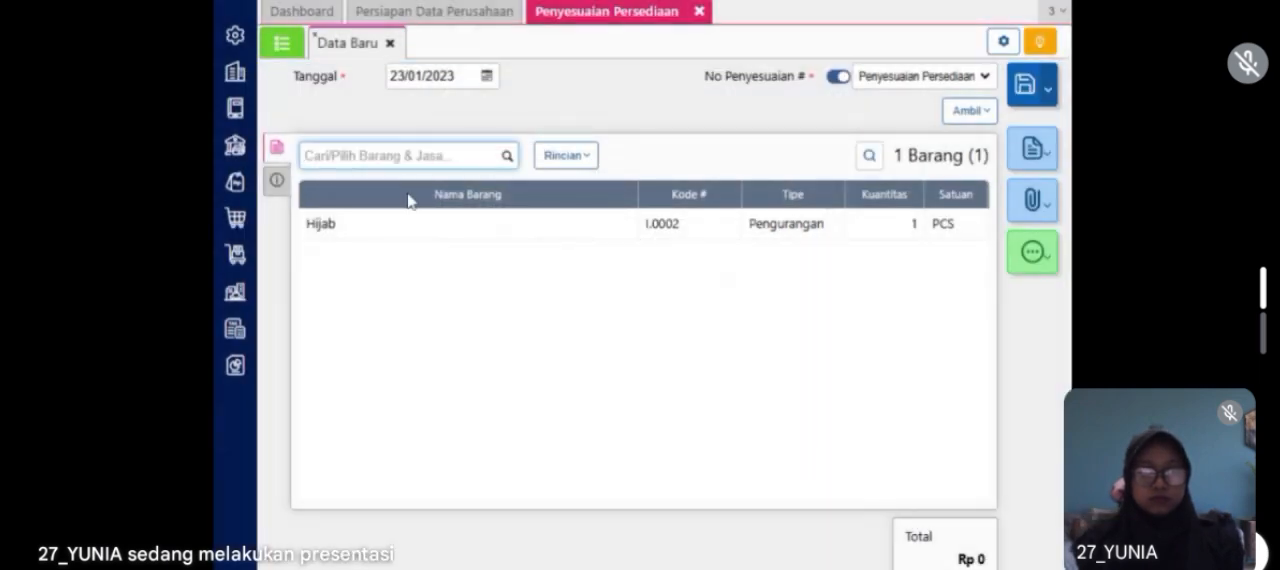
Step: Set the adjustment account (Akun Penyesuaian) to Beban Barang Rusak and save the inventory adjustment
{"action": "left_click", "coordinate": [277, 180]}
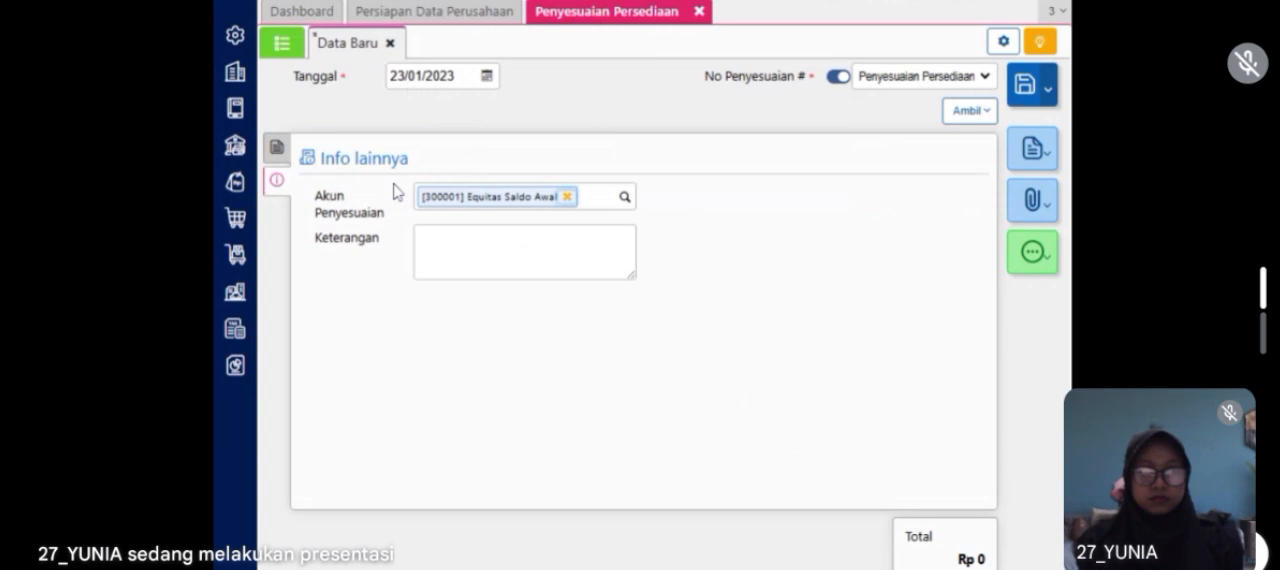
{"action": "left_click", "coordinate": [567, 197]}
{"action": "type", "text": "be"}
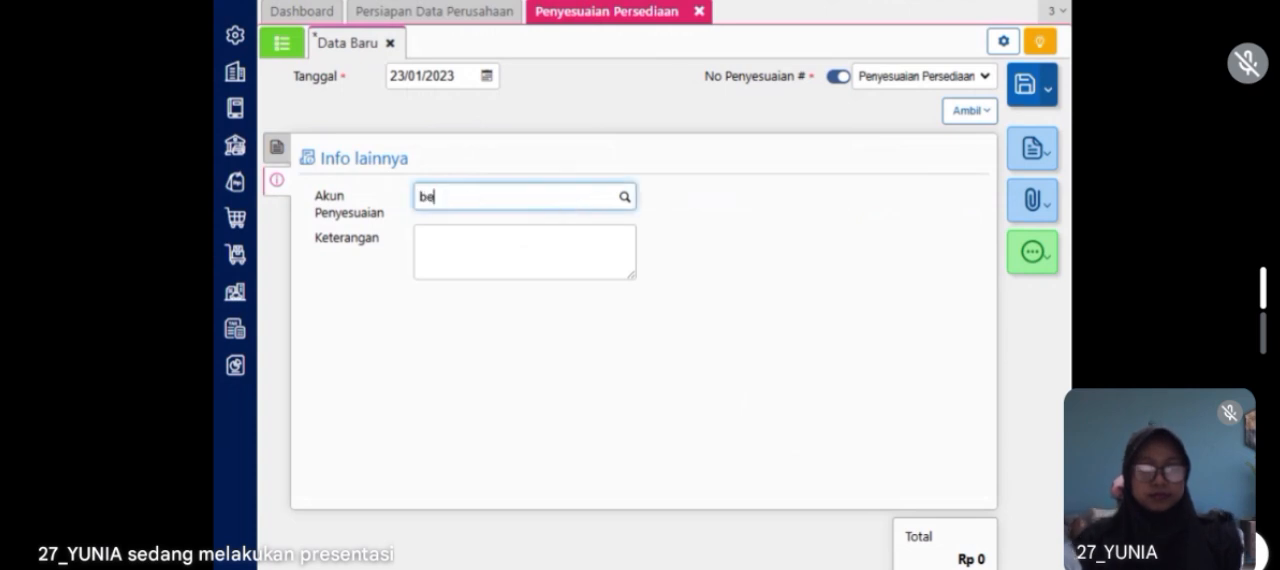
{"action": "type", "text": "ban barang rusak"}
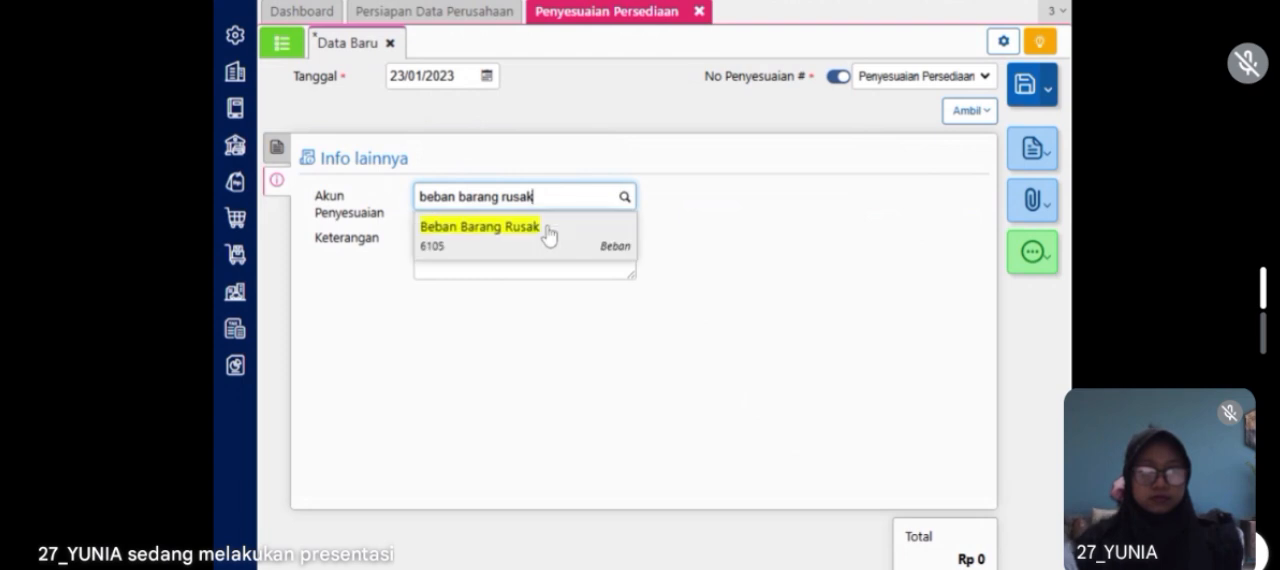
{"action": "left_click", "coordinate": [549, 234]}
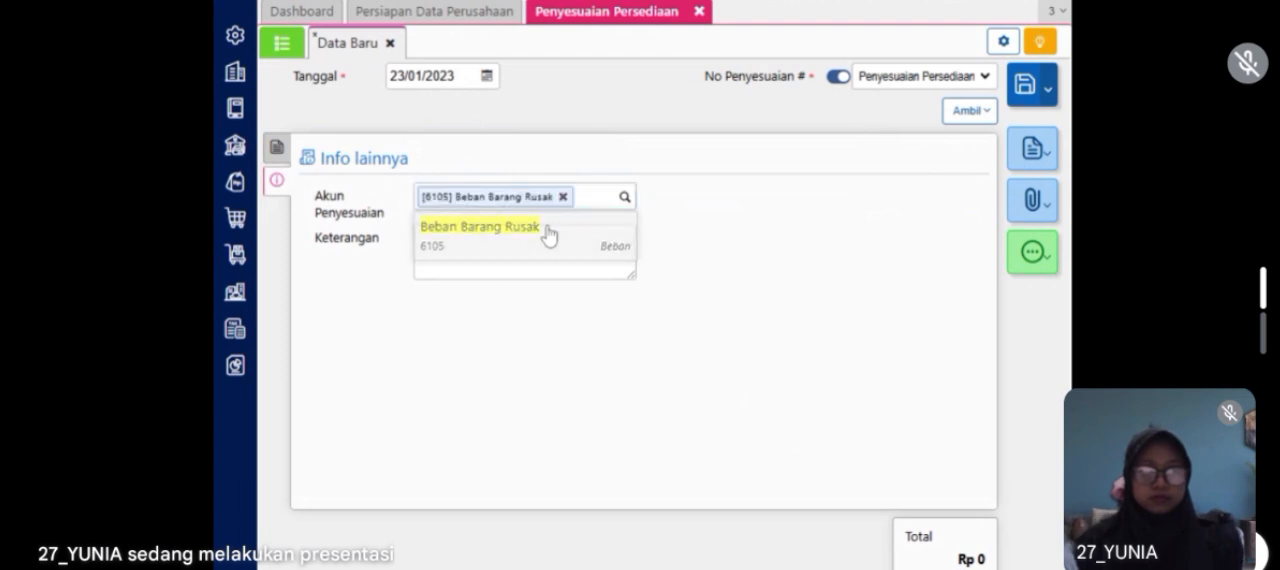
{"action": "left_click", "coordinate": [1022, 90]}
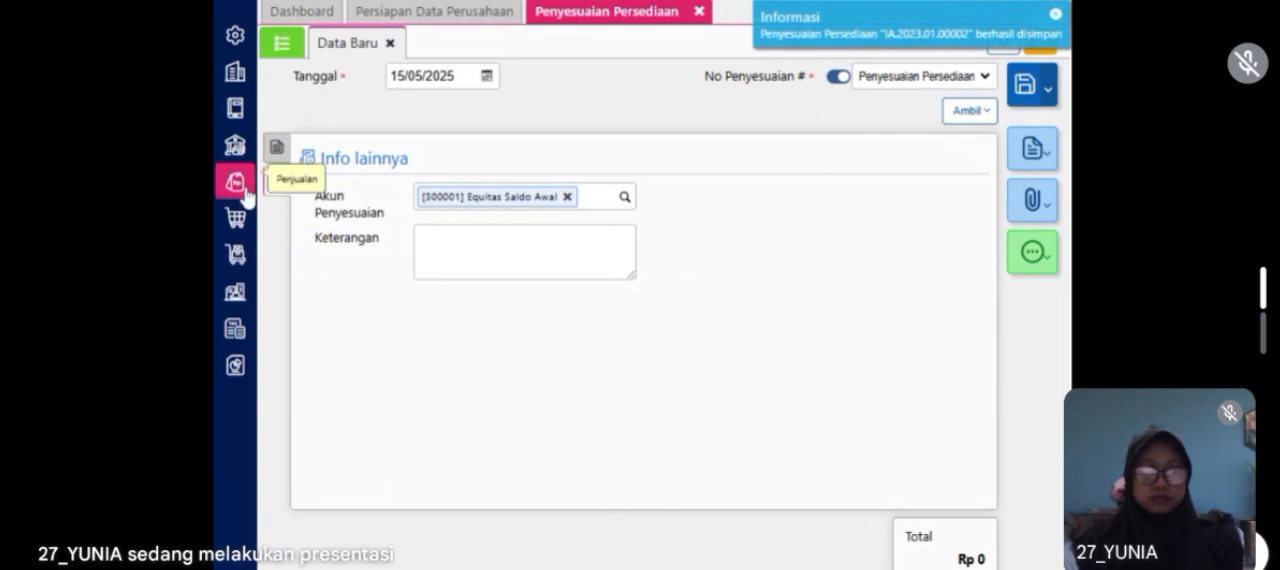
Step: Check the stock of Hijab per warehouse (Barang per Gudang) as of 23/01/2023
{"action": "left_click", "coordinate": [237, 252]}
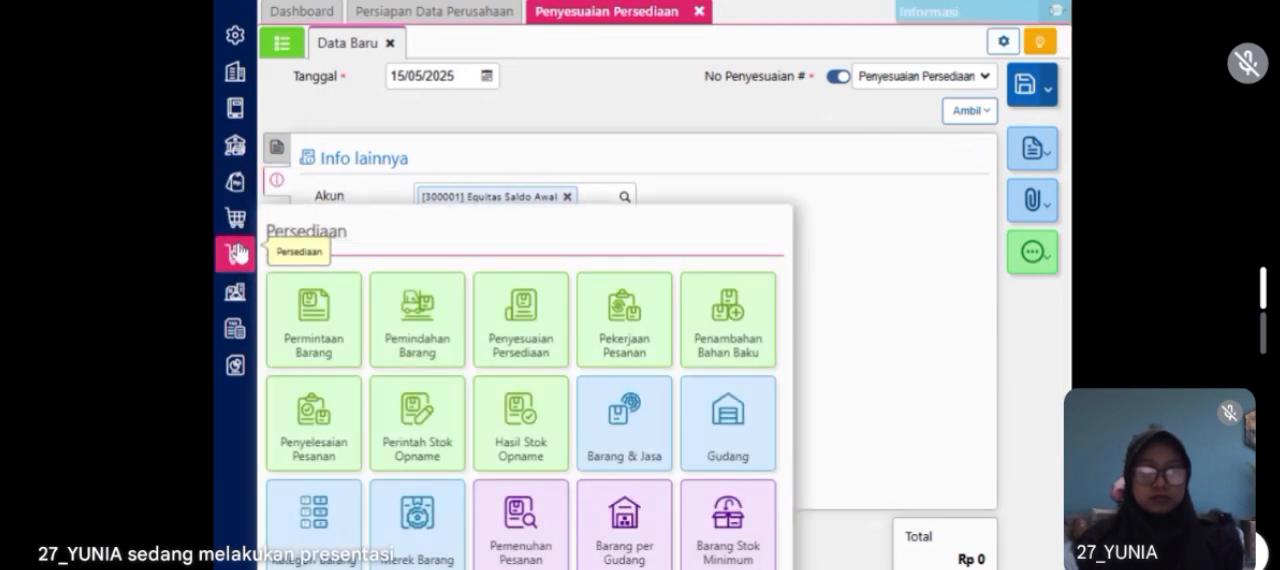
{"action": "left_click", "coordinate": [609, 537]}
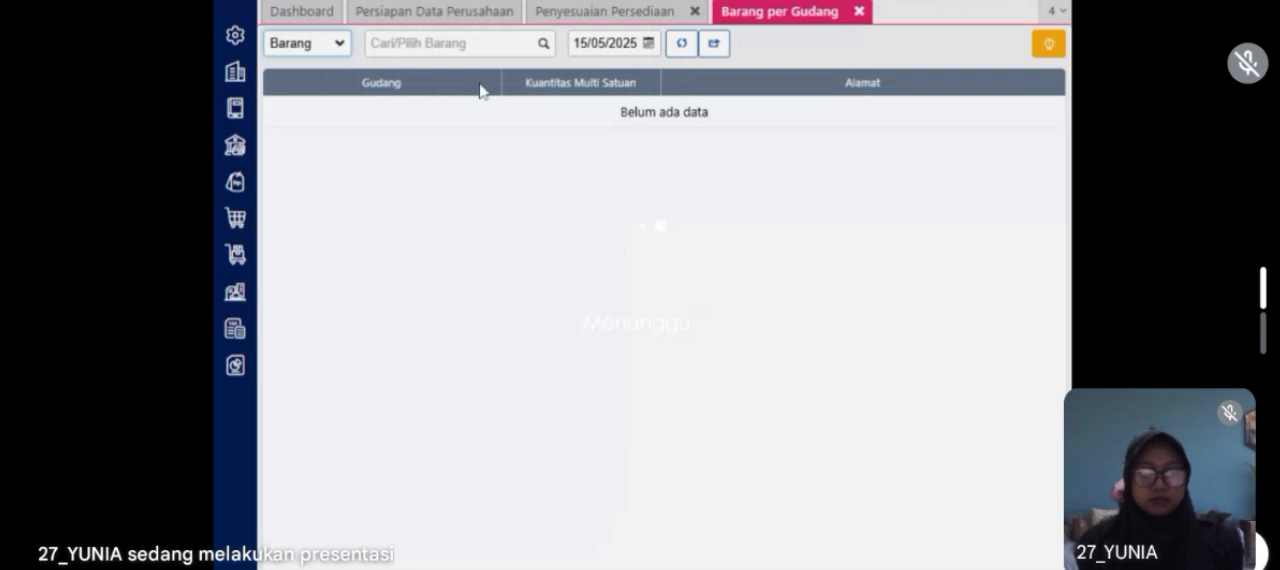
{"action": "left_click", "coordinate": [455, 43]}
{"action": "type", "text": "hijab"}
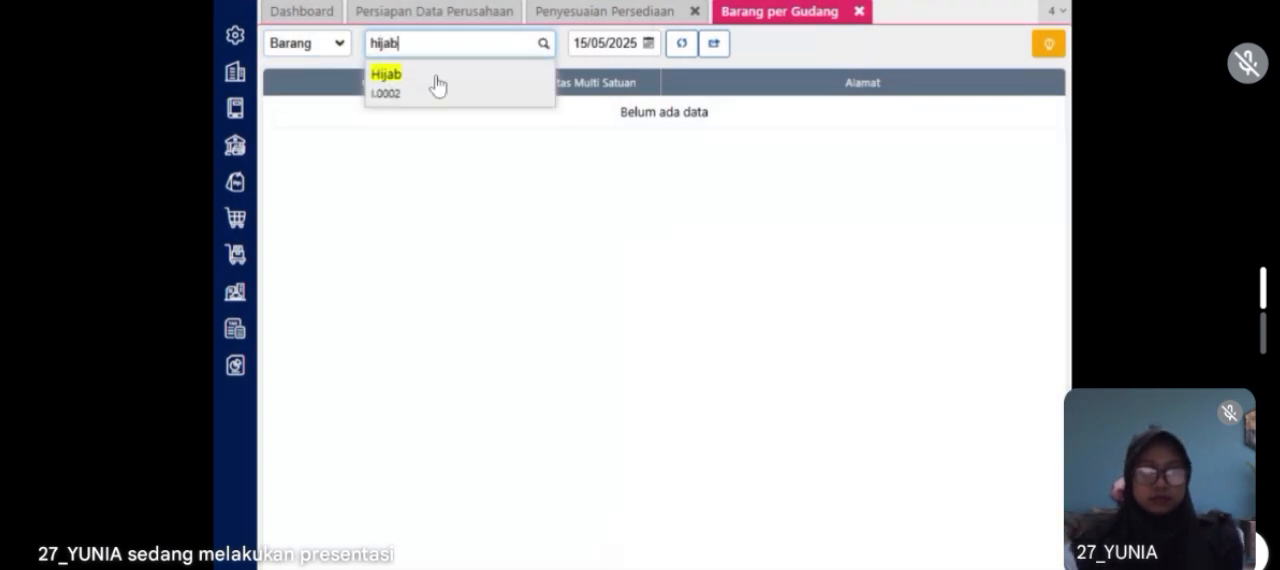
{"action": "left_click", "coordinate": [437, 86]}
{"action": "left_click", "coordinate": [622, 43]}
{"action": "type", "text": "23012023"}
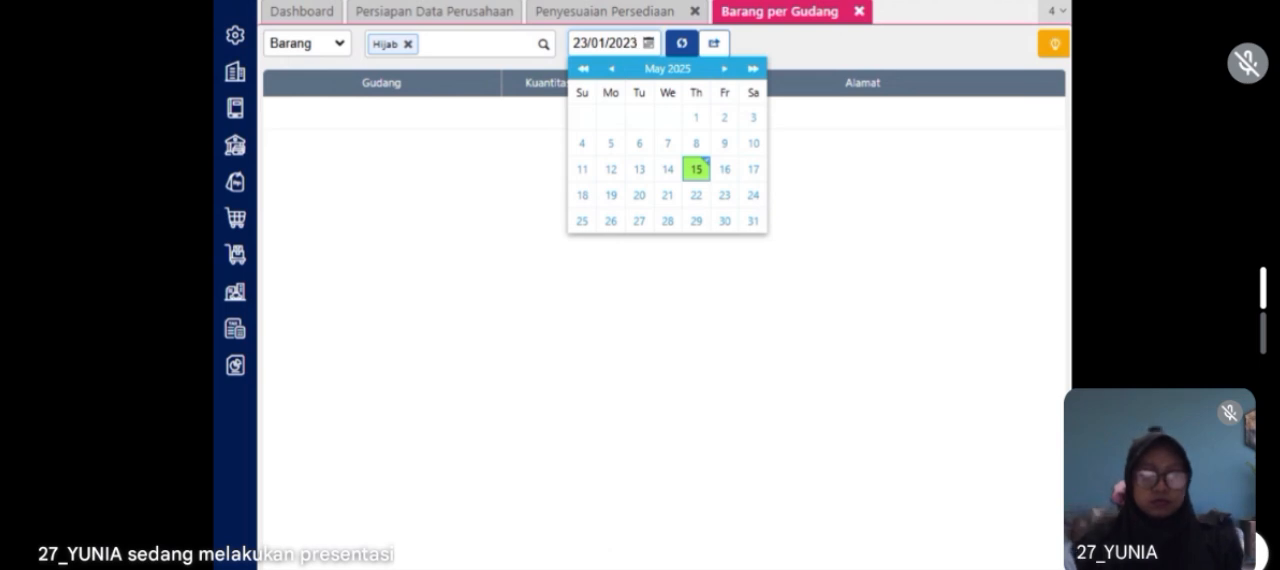
{"action": "left_click", "coordinate": [682, 43]}
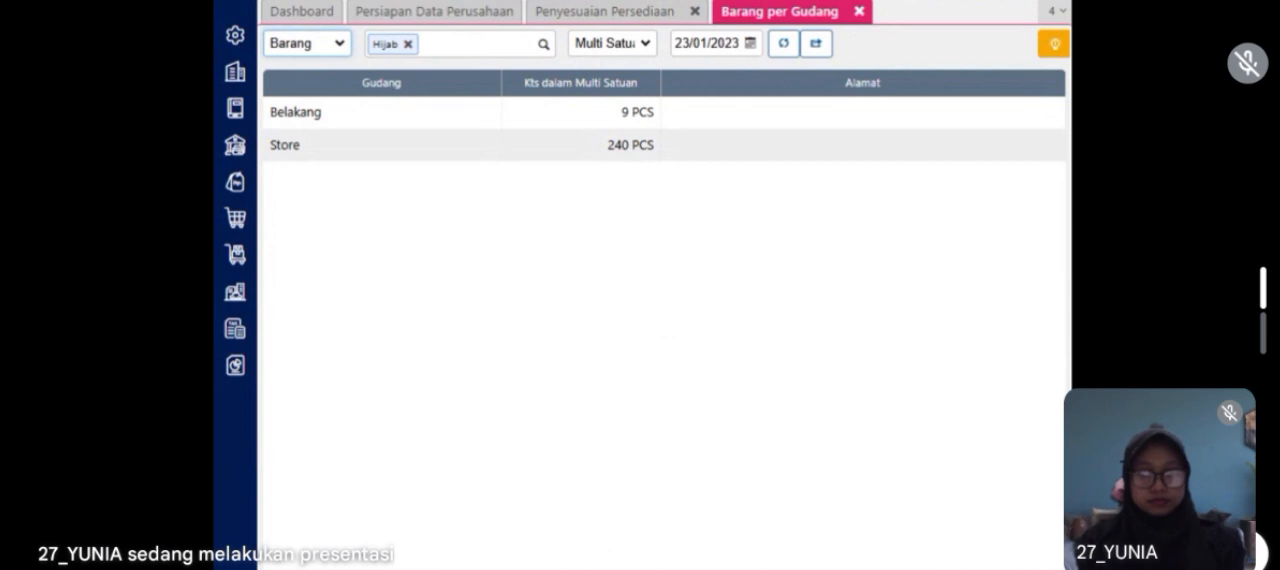
Step: Close the stock report and inventory adjustment, and enable the Penyesuaian Harga/Diskon sales feature in the company preferences, saving the change
{"action": "left_click", "coordinate": [859, 13]}
{"action": "left_click", "coordinate": [695, 11]}
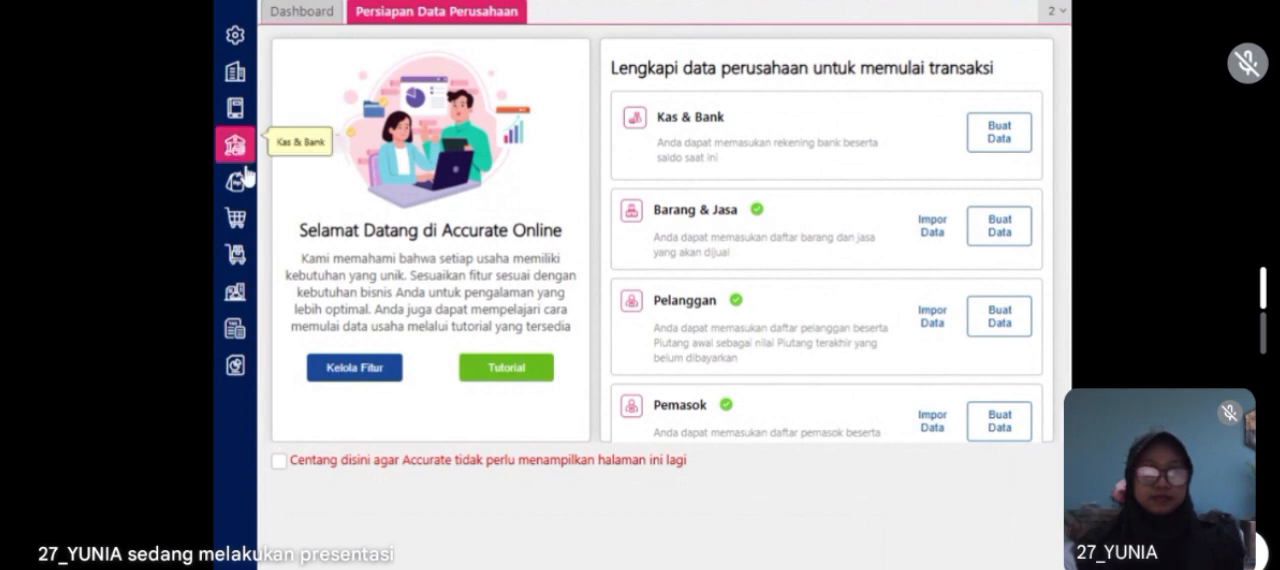
{"action": "left_click", "coordinate": [243, 203]}
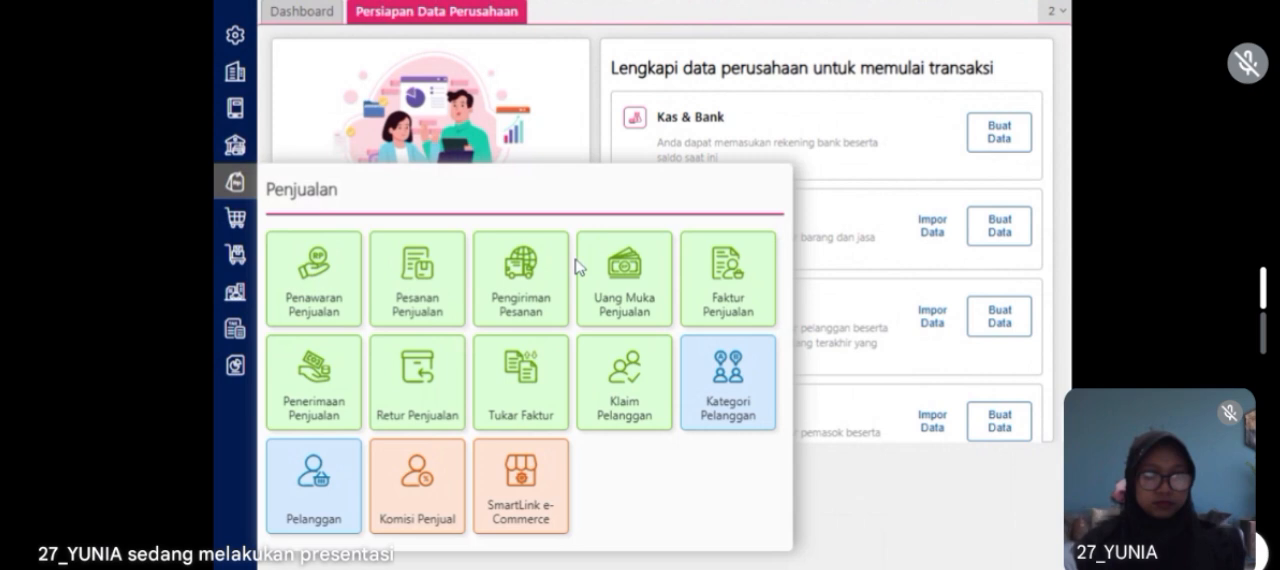
{"action": "left_click", "coordinate": [234, 35]}
{"action": "left_click", "coordinate": [300, 146]}
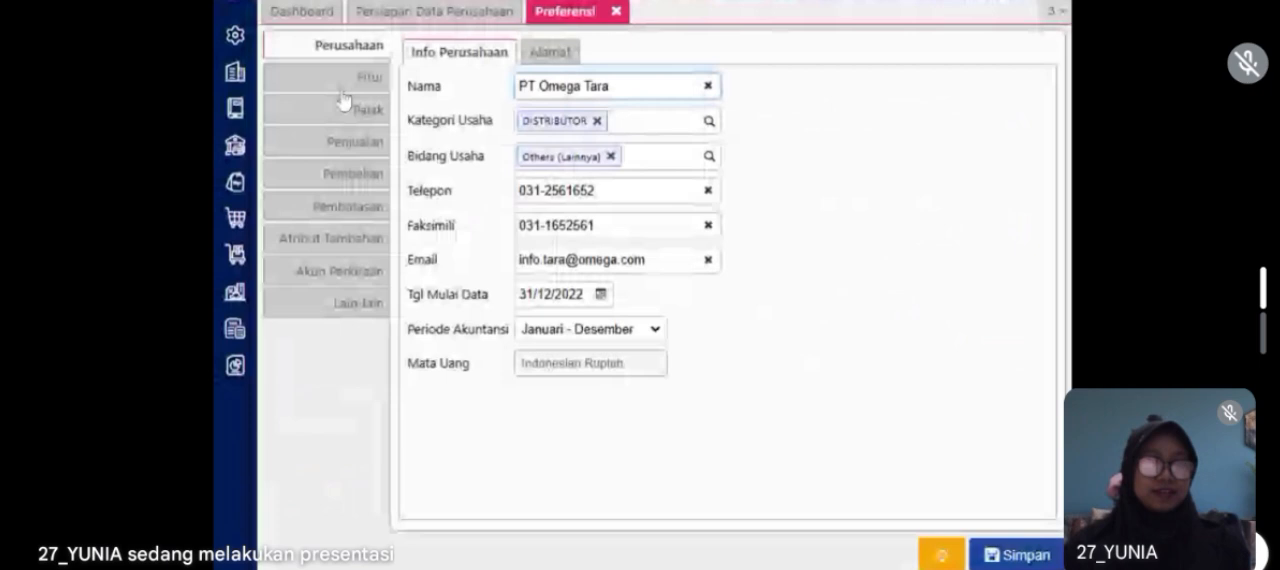
{"action": "left_click", "coordinate": [360, 77]}
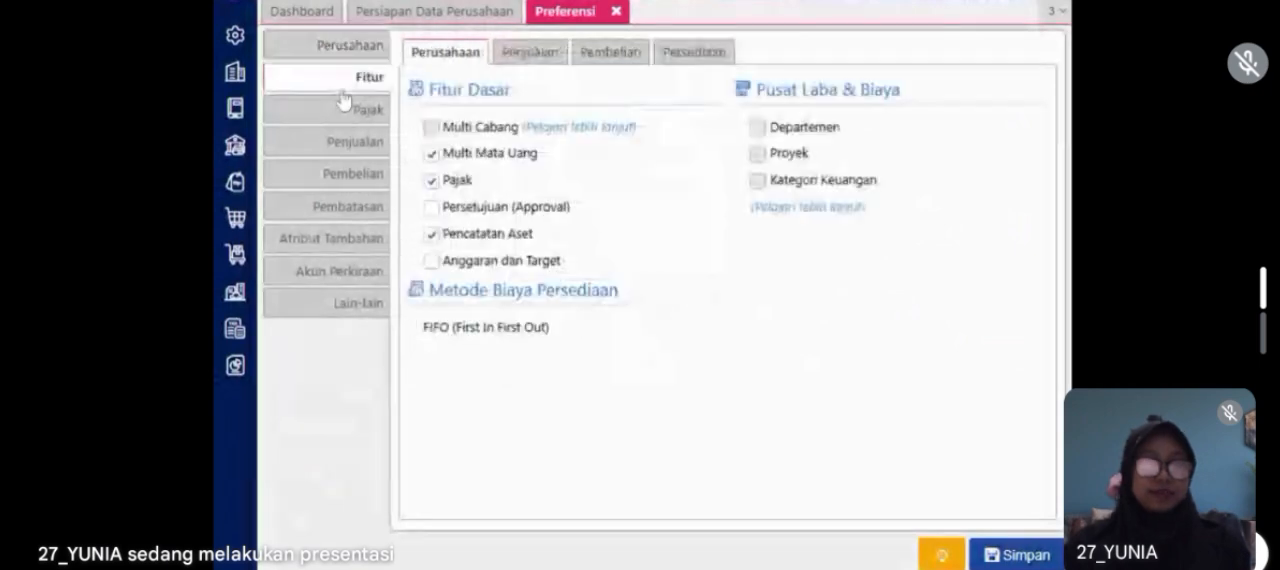
{"action": "left_click", "coordinate": [531, 54]}
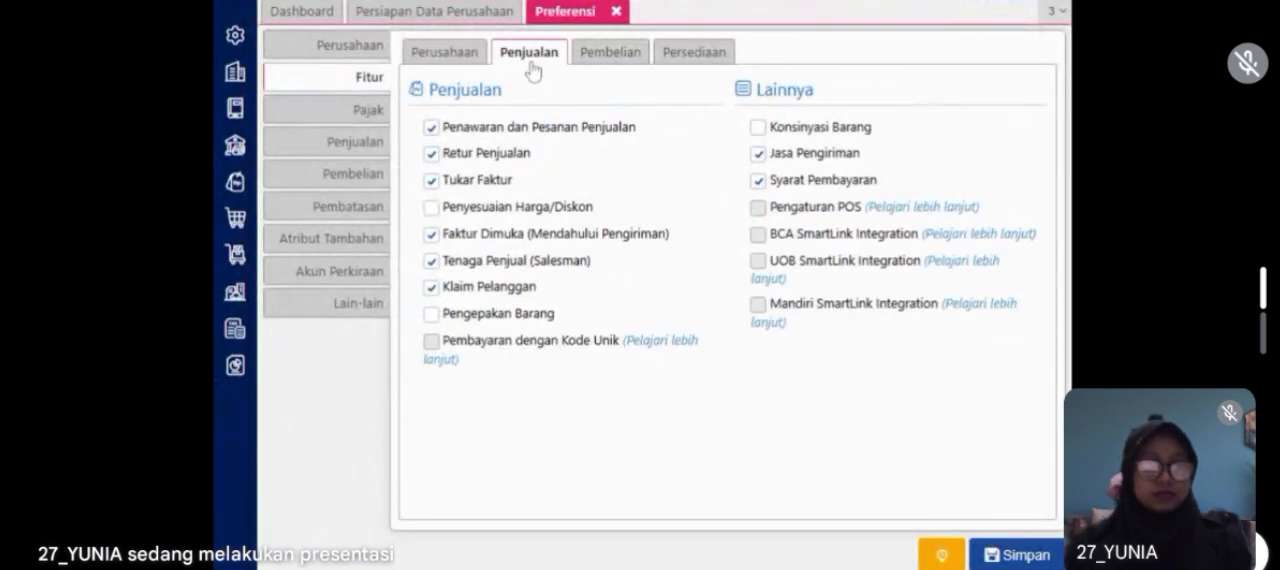
{"action": "left_click", "coordinate": [990, 556]}
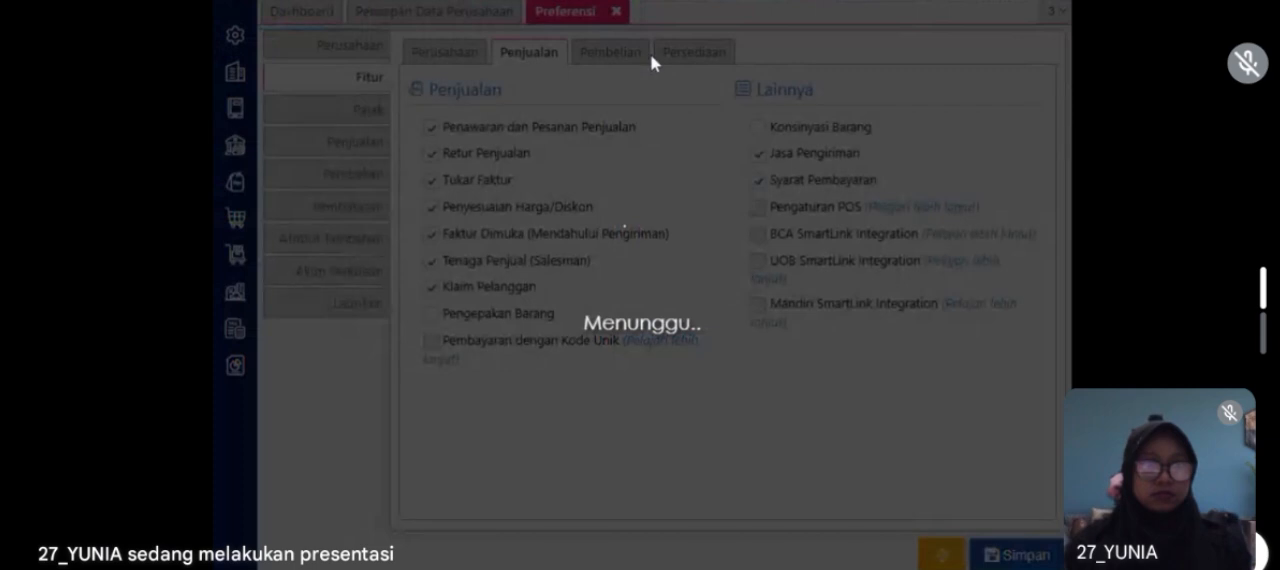
{"action": "left_click", "coordinate": [619, 13]}
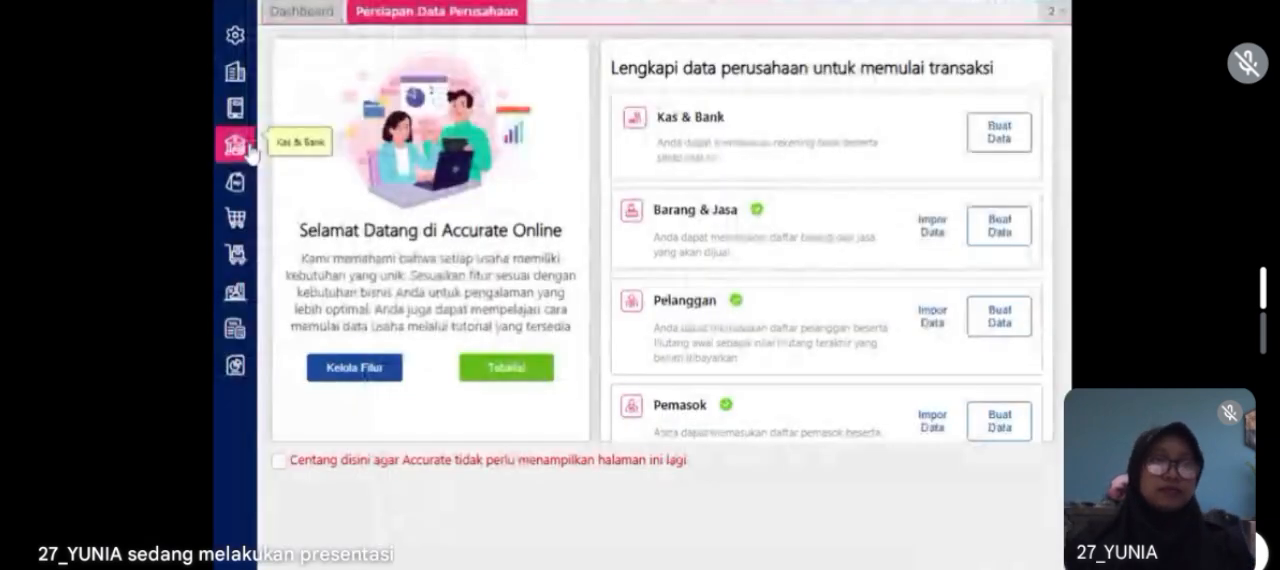
Step: Start a new Penyesuaian Harga/Diskon for the sales category Umum, effective from 24/01/2023
{"action": "left_click", "coordinate": [248, 149]}
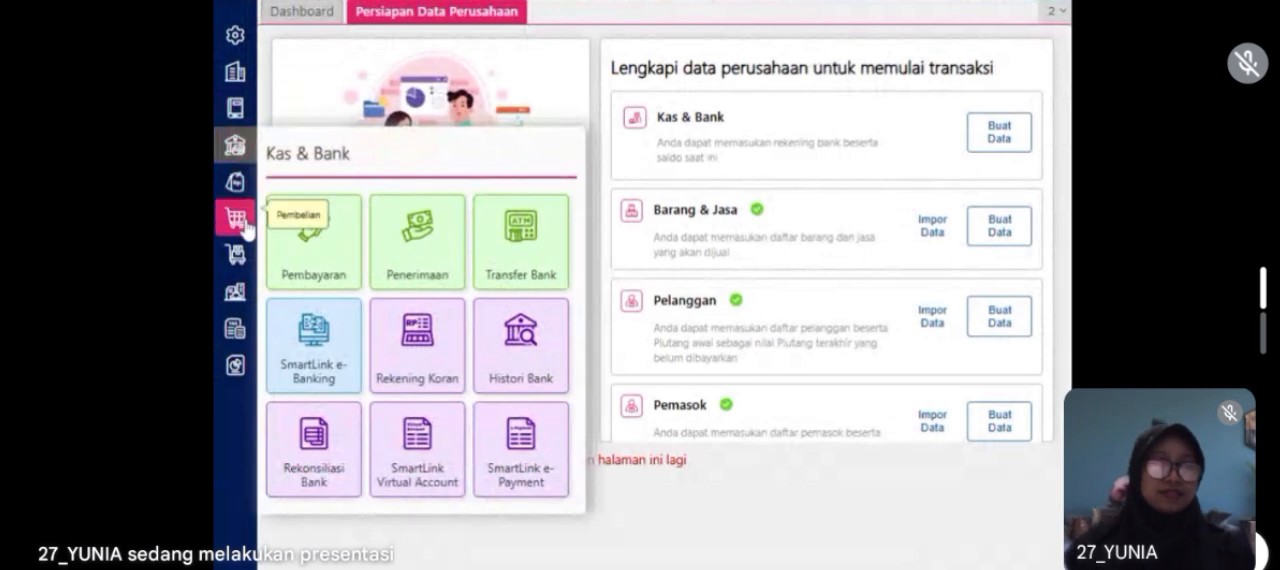
{"action": "left_click", "coordinate": [235, 181]}
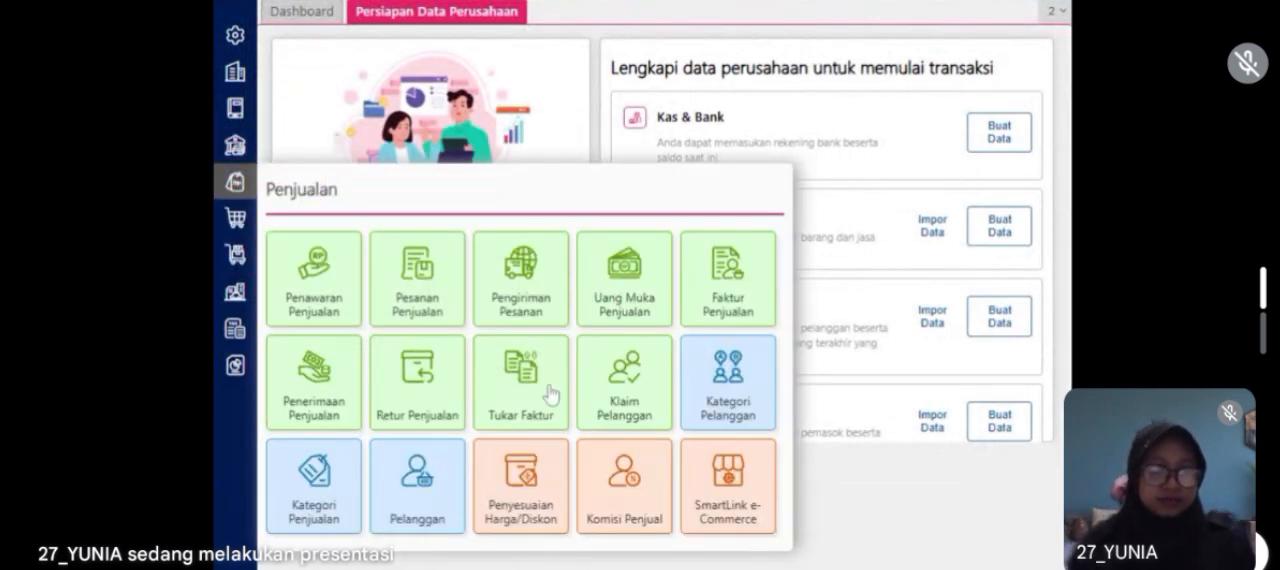
{"action": "left_click", "coordinate": [543, 505]}
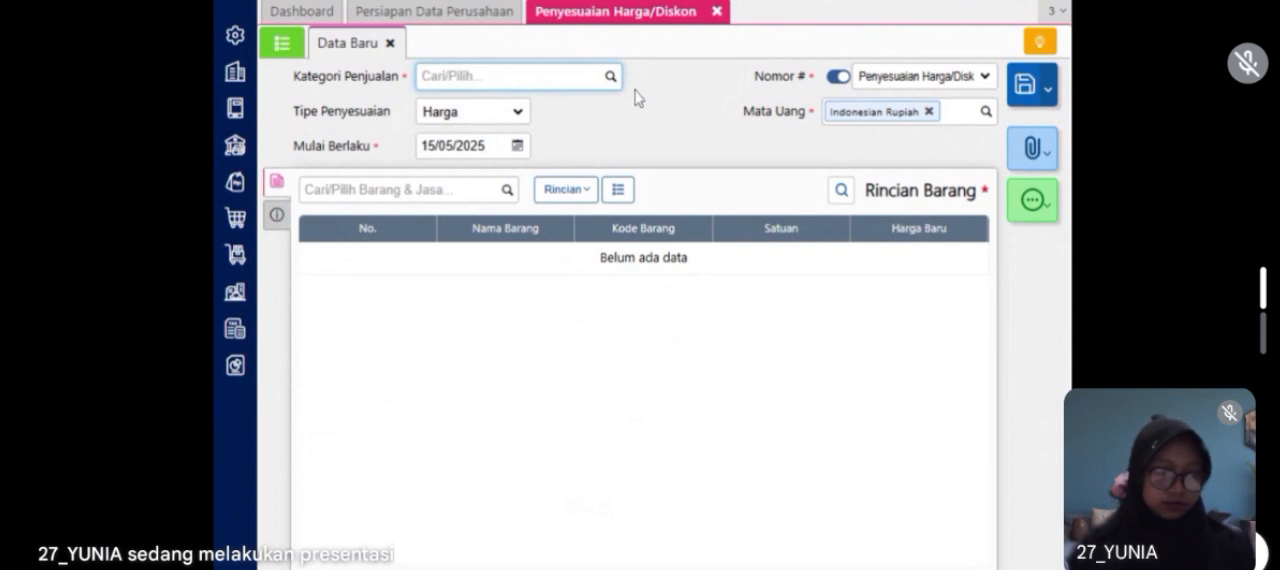
{"action": "type", "text": "um"}
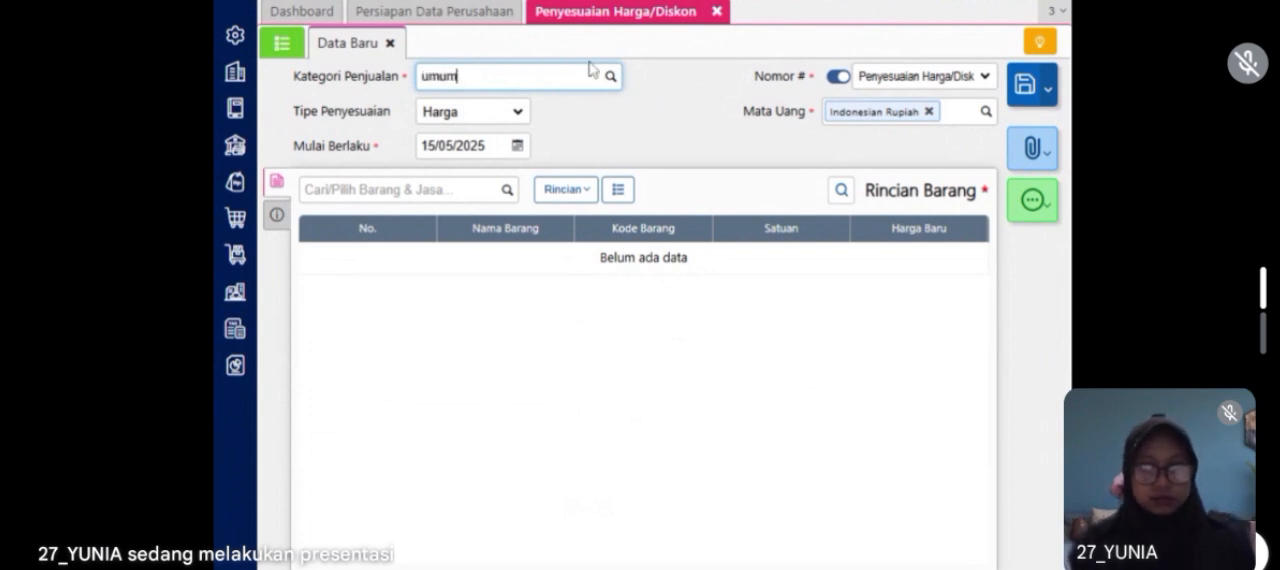
{"action": "type", "text": "um"}
{"action": "left_click", "coordinate": [512, 110]}
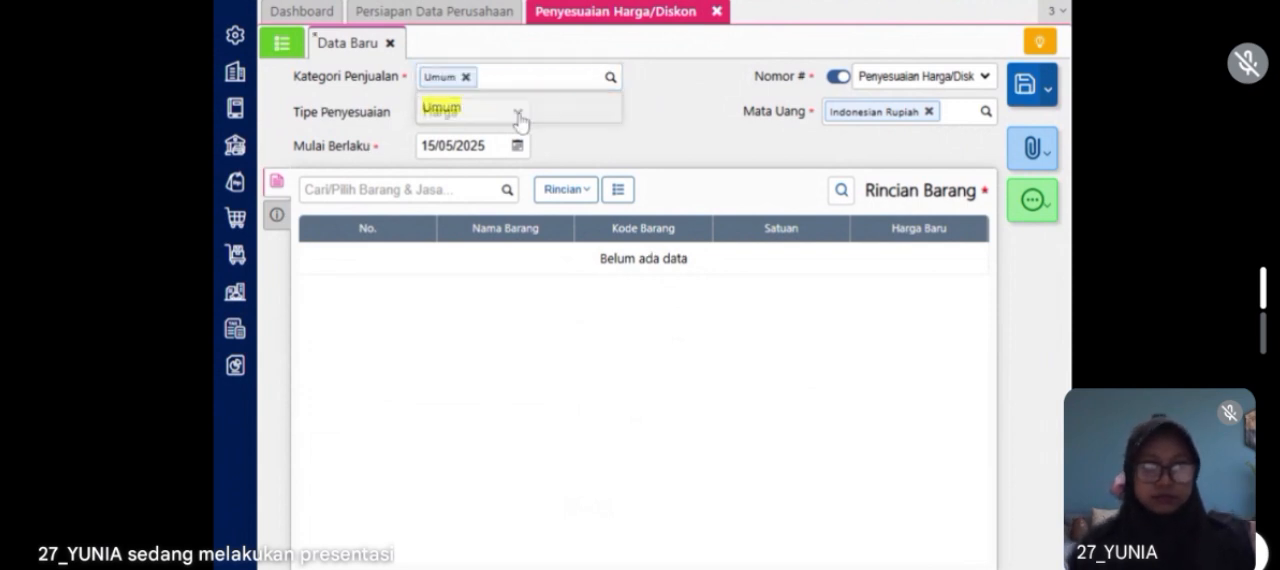
{"action": "left_click", "coordinate": [485, 146]}
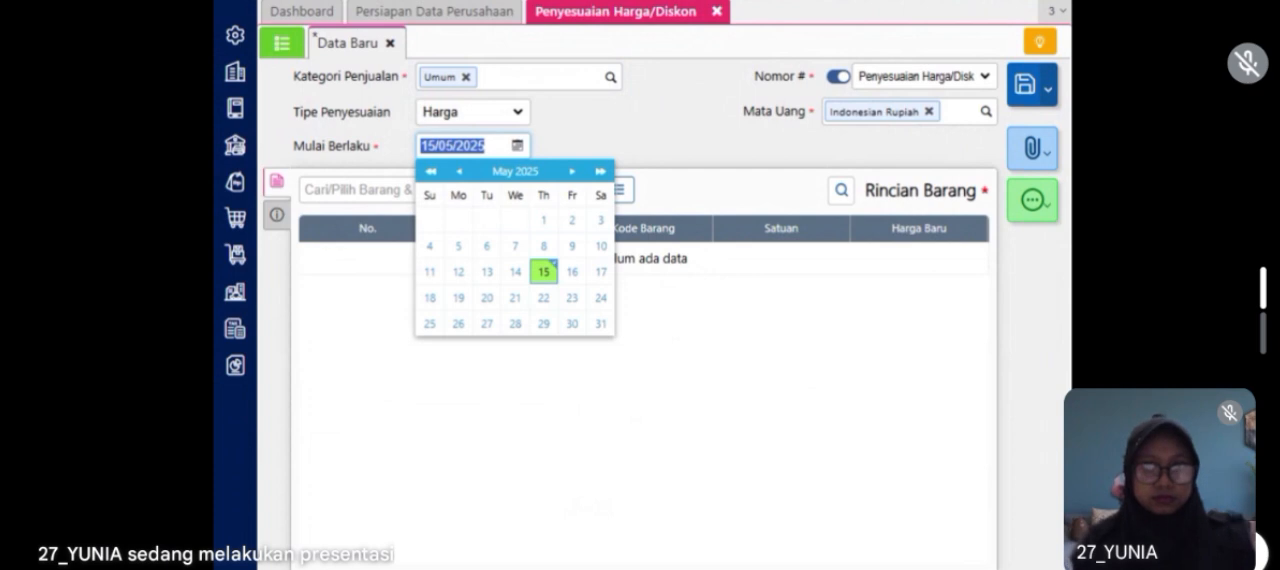
{"action": "type", "text": "24"}
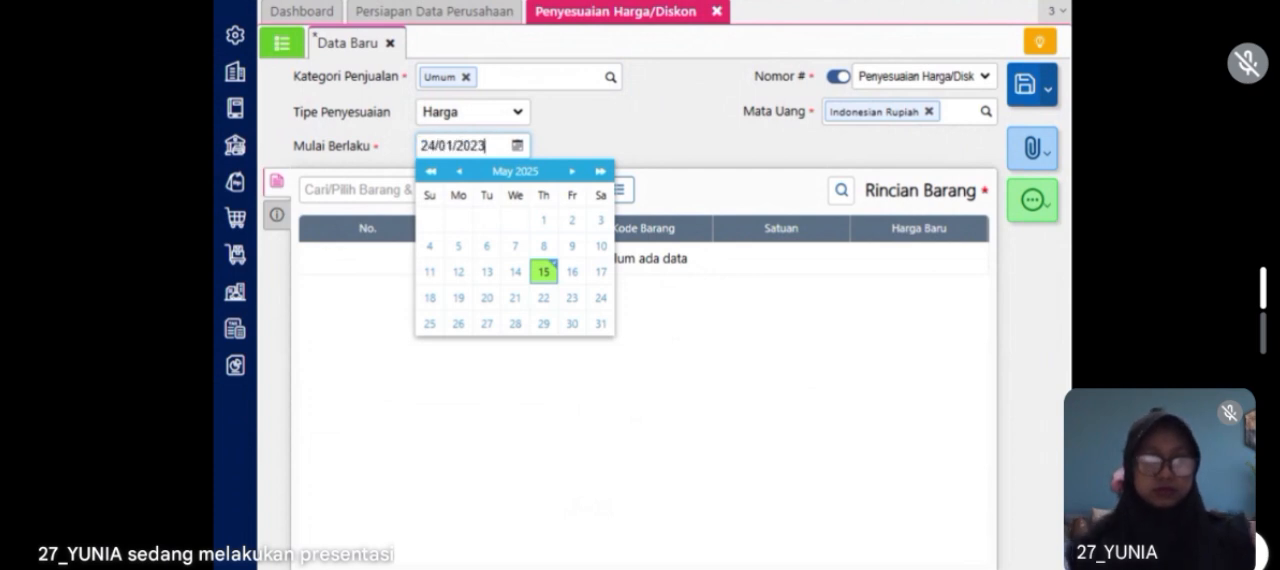
{"action": "left_click", "coordinate": [582, 145]}
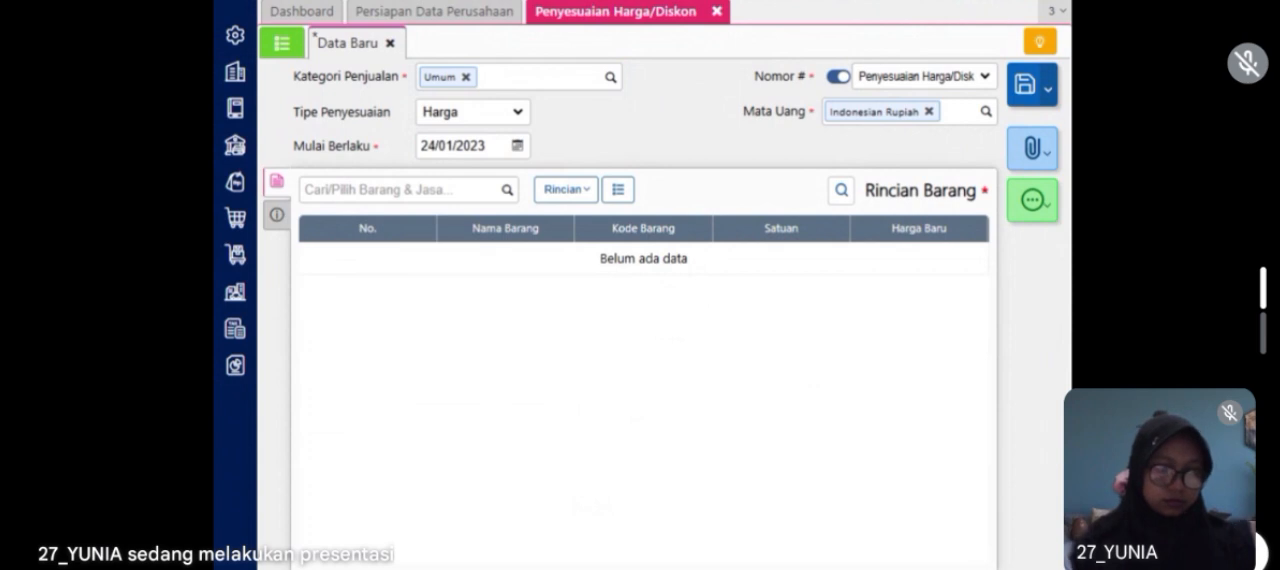
Step: Add Flat Shoes to the price adjustment, multiplying its price by 1,1 to give a new price (Harga Baru) of Rp 231.000
{"action": "left_click", "coordinate": [508, 190]}
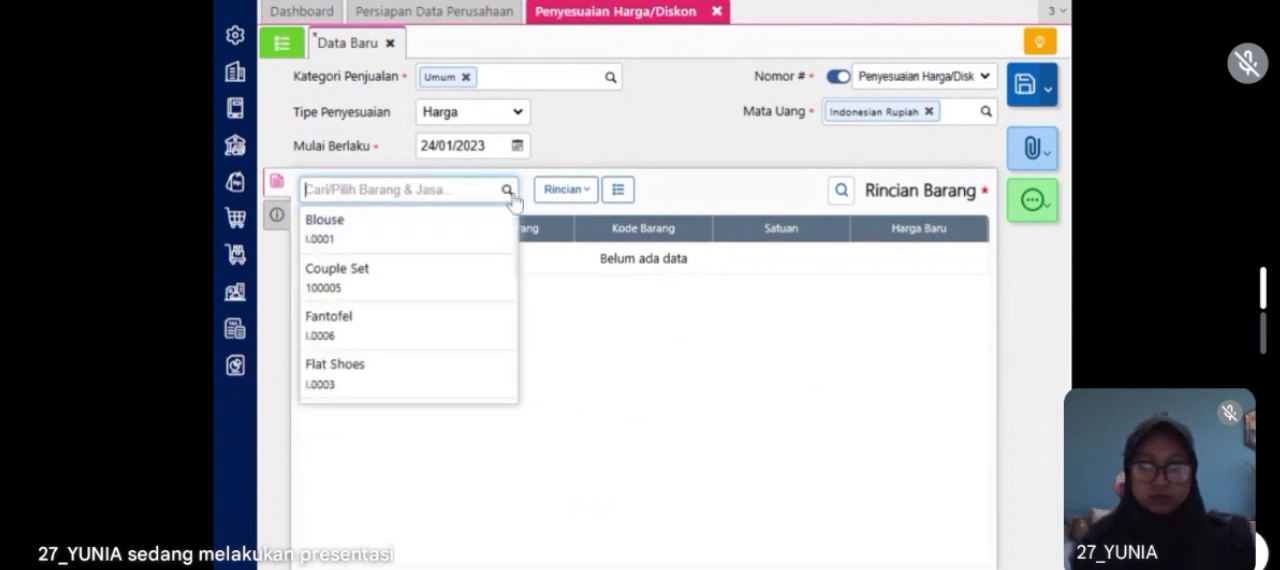
{"action": "type", "text": "flat"}
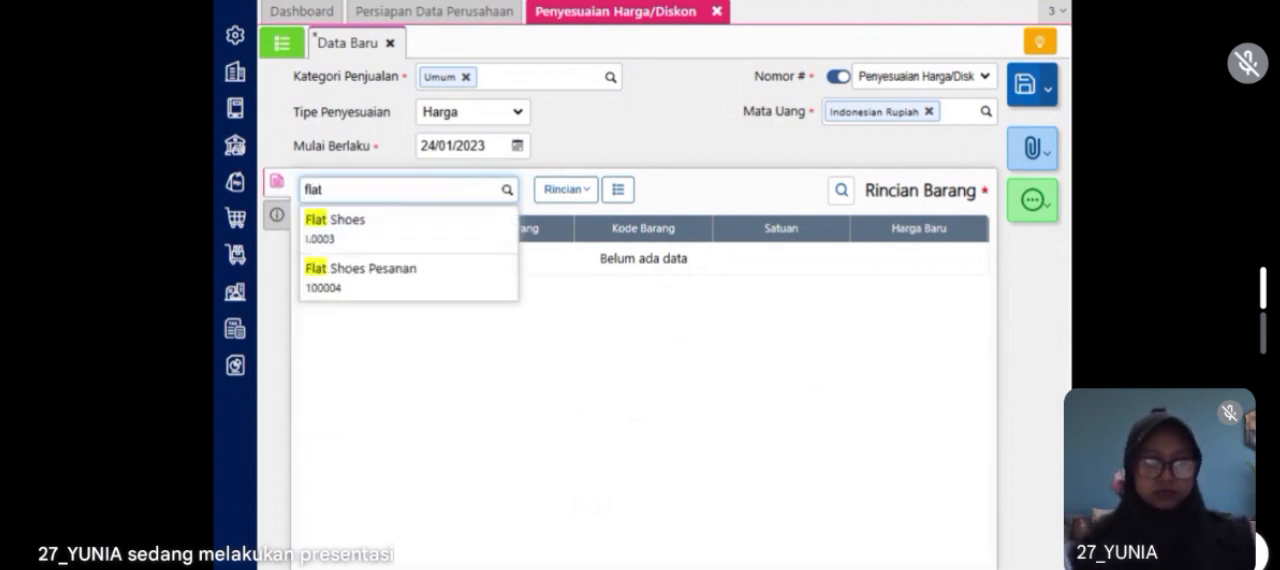
{"action": "left_click", "coordinate": [474, 226]}
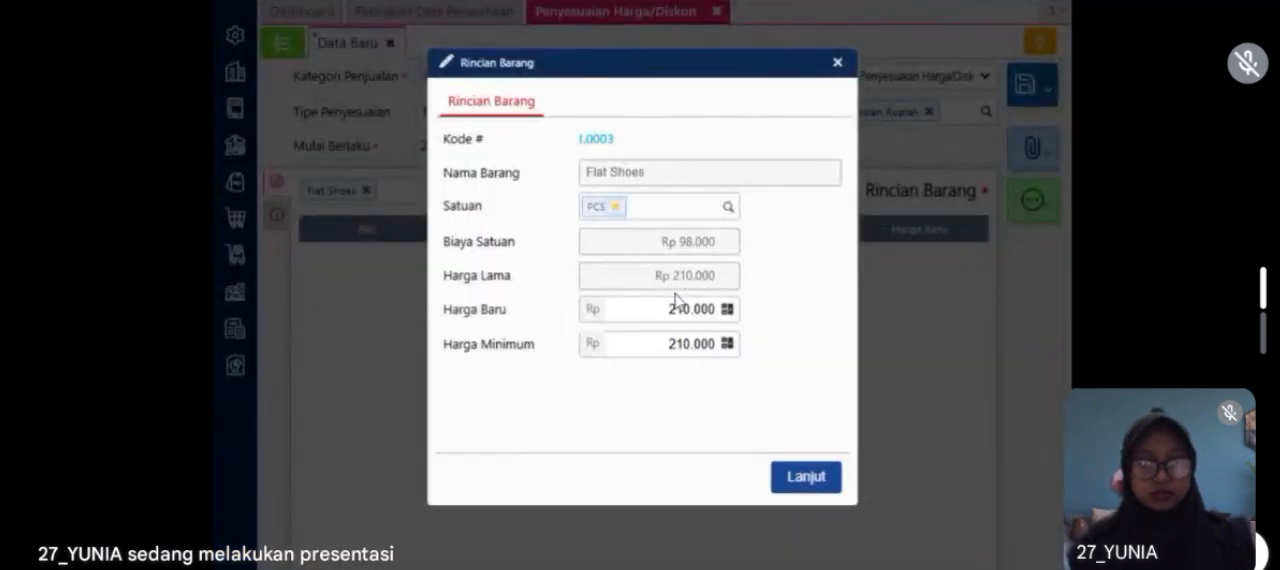
{"action": "left_click", "coordinate": [727, 311]}
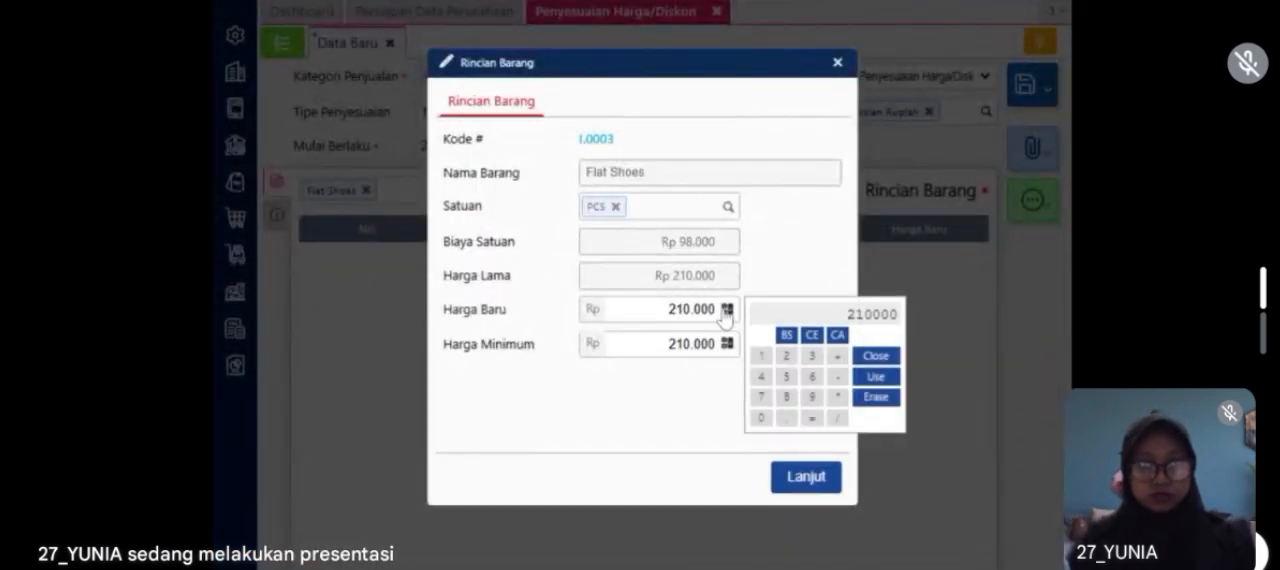
{"action": "left_click", "coordinate": [837, 397]}
{"action": "type", "text": "1,1"}
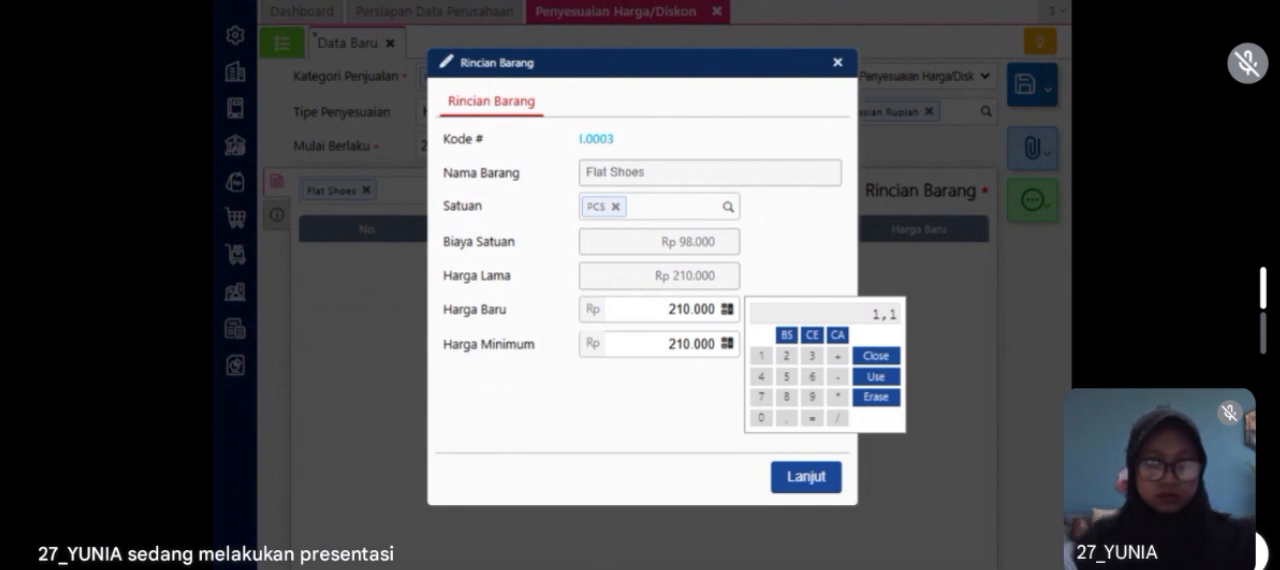
{"action": "left_click", "coordinate": [845, 356]}
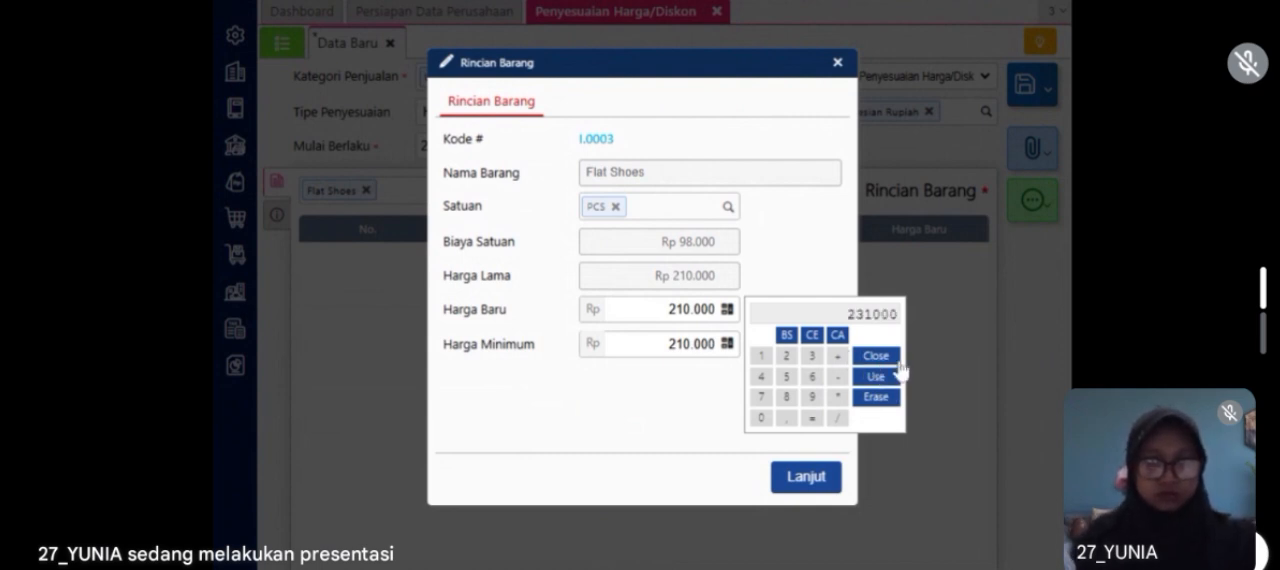
{"action": "left_click", "coordinate": [884, 377]}
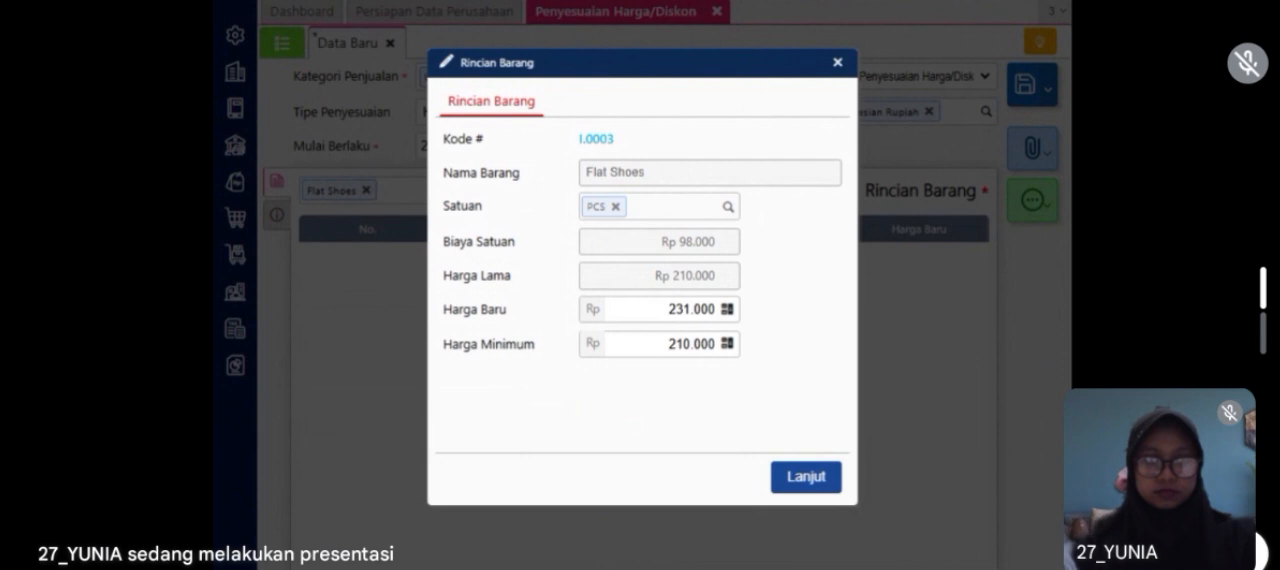
{"action": "left_click", "coordinate": [795, 485]}
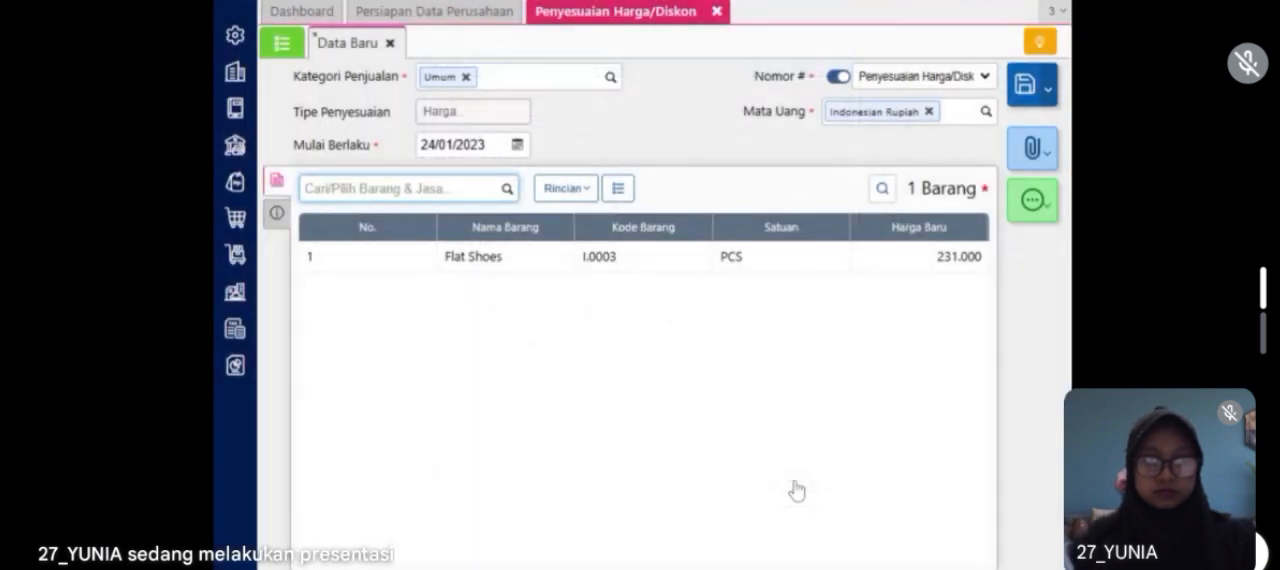
Step: Review the additional info and the Flat Shoes line details, and save the price adjustment
{"action": "left_click", "coordinate": [278, 214]}
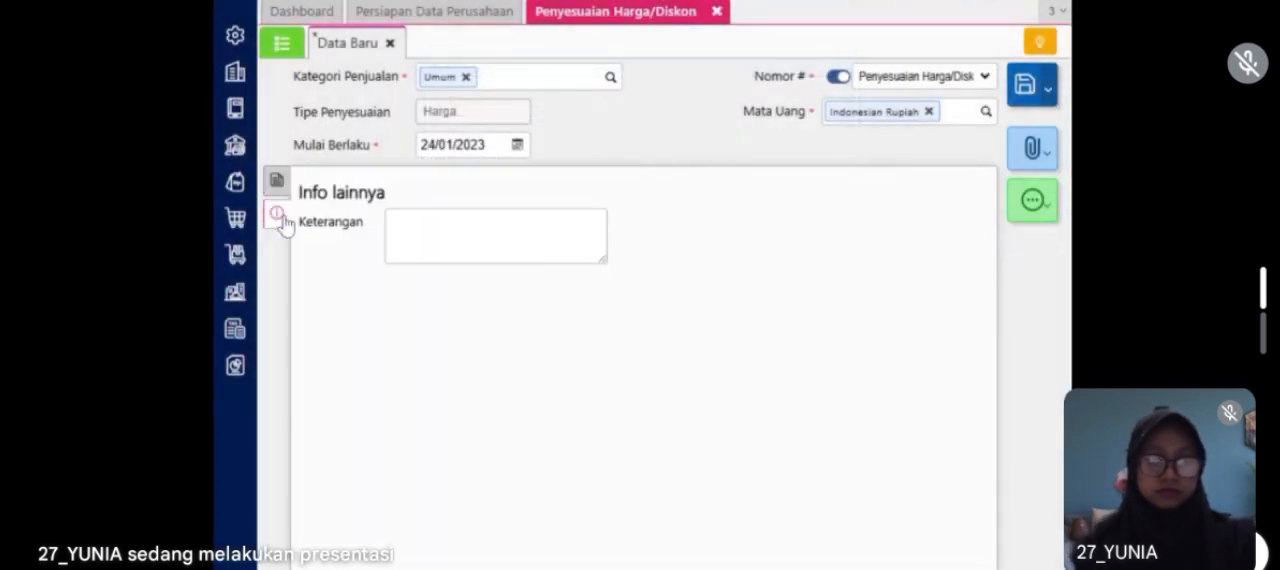
{"action": "left_click", "coordinate": [279, 184]}
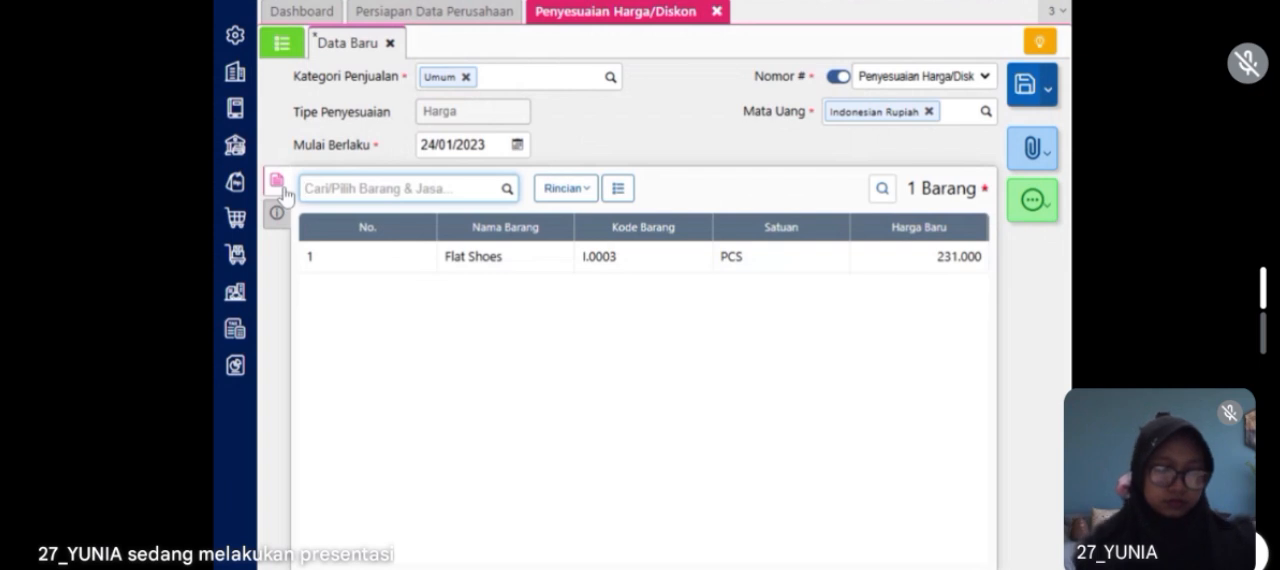
{"action": "left_click", "coordinate": [540, 262]}
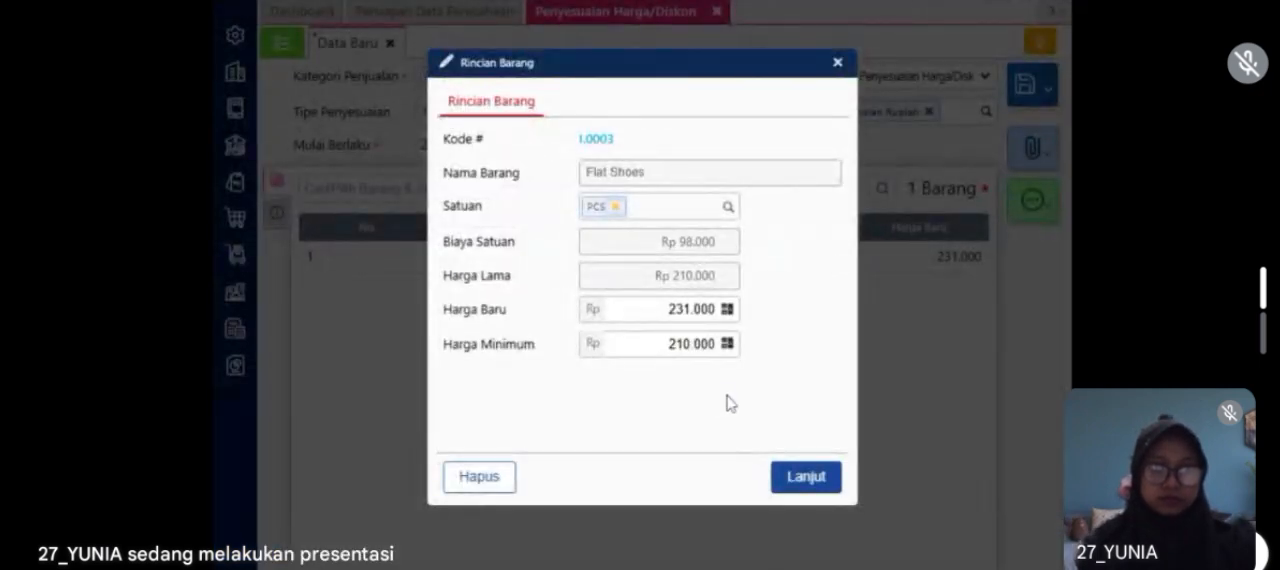
{"action": "left_click", "coordinate": [803, 484]}
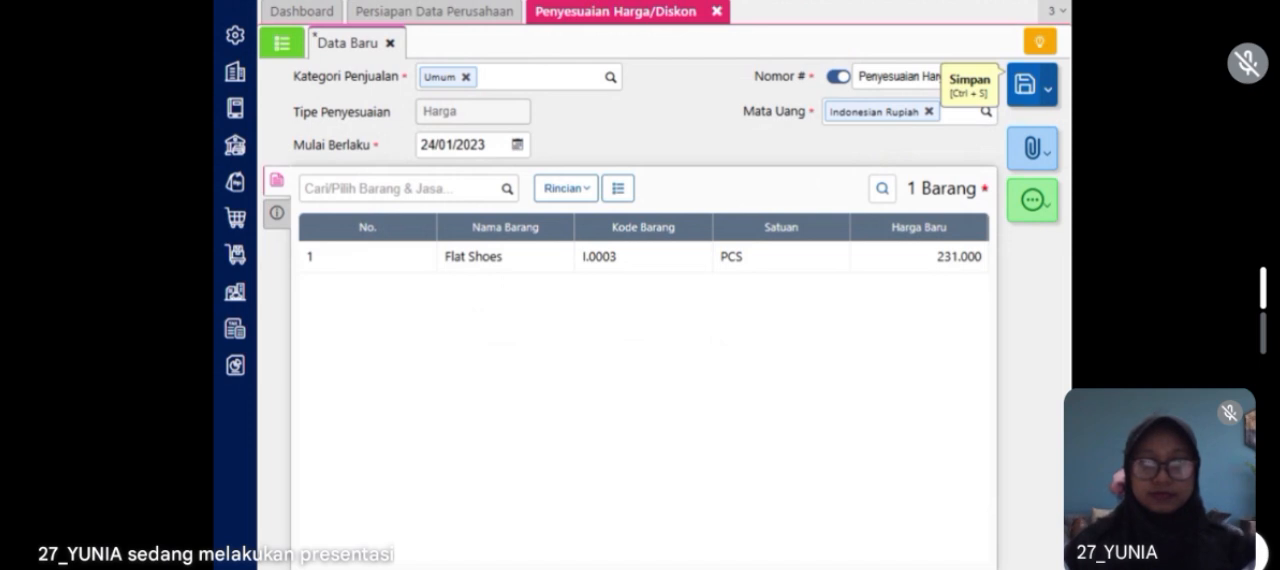
{"action": "left_click", "coordinate": [1028, 88]}
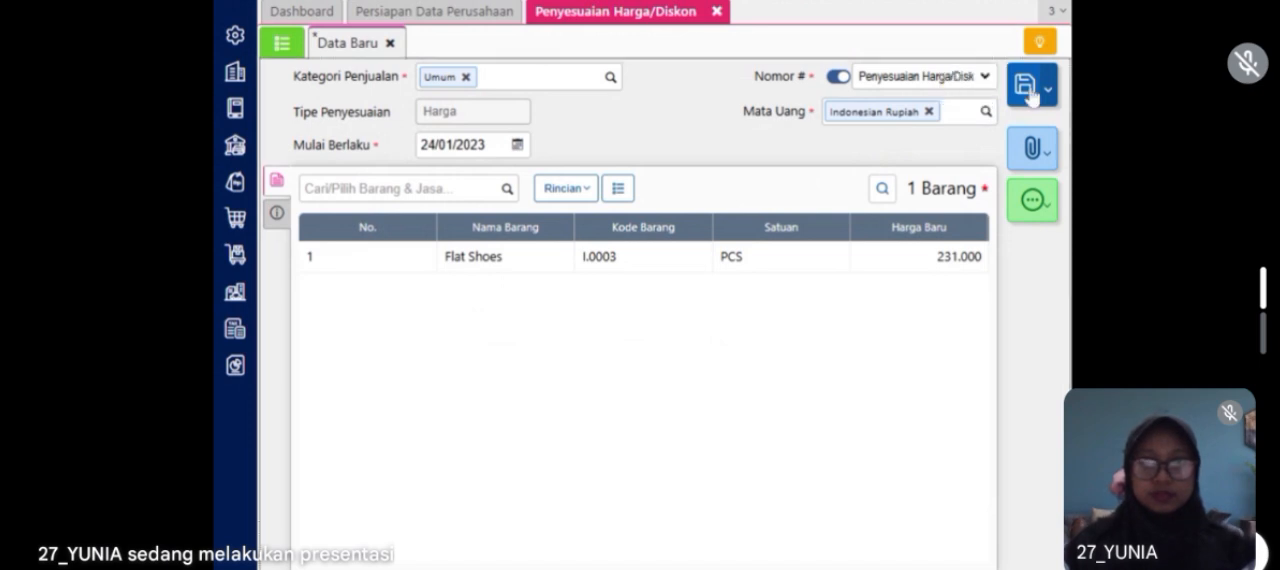